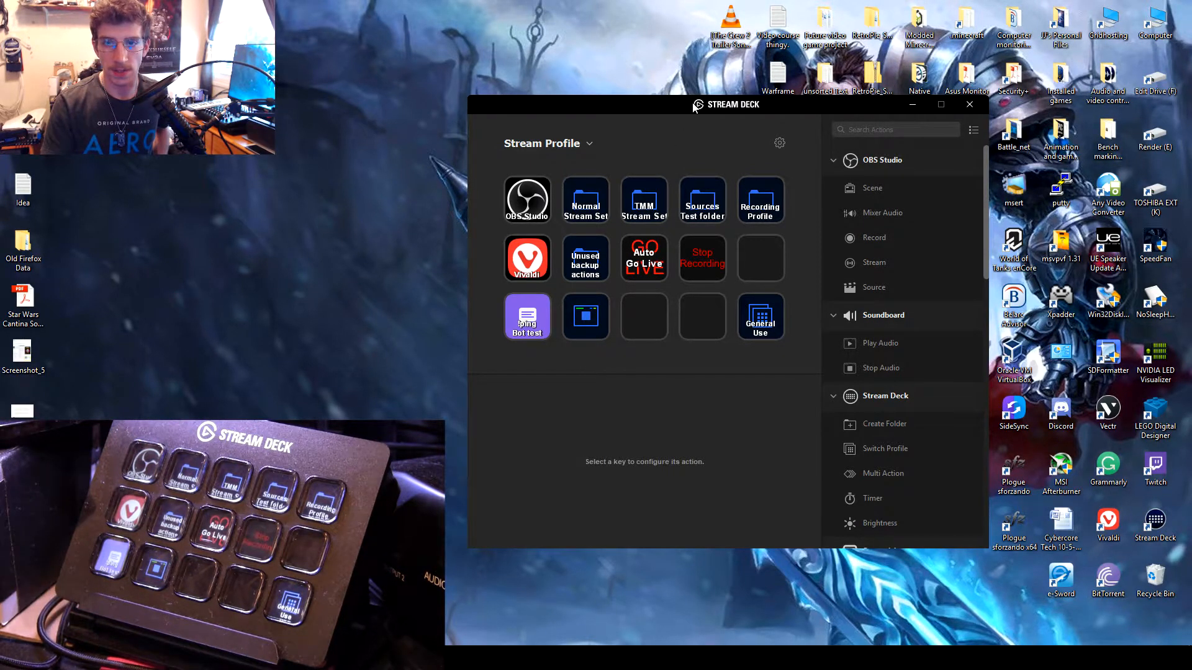
Step: Select the End Video key in the stream folder and view the options for changing its icon
drag(694, 107, 654, 111)
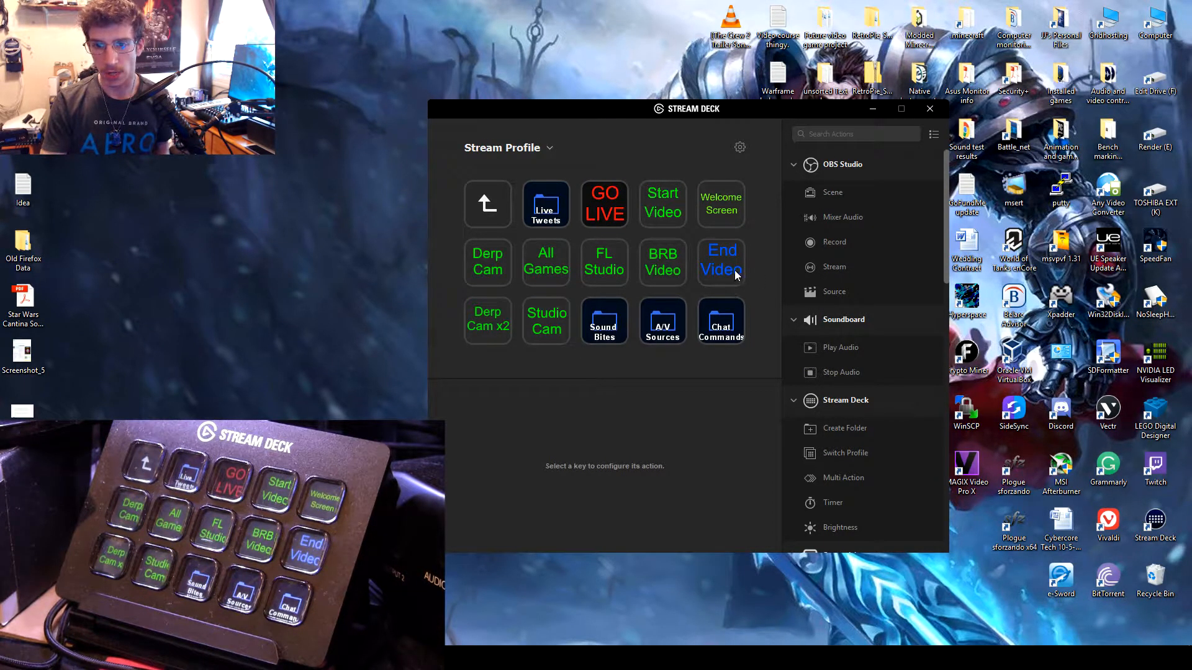
click(735, 270)
click(502, 436)
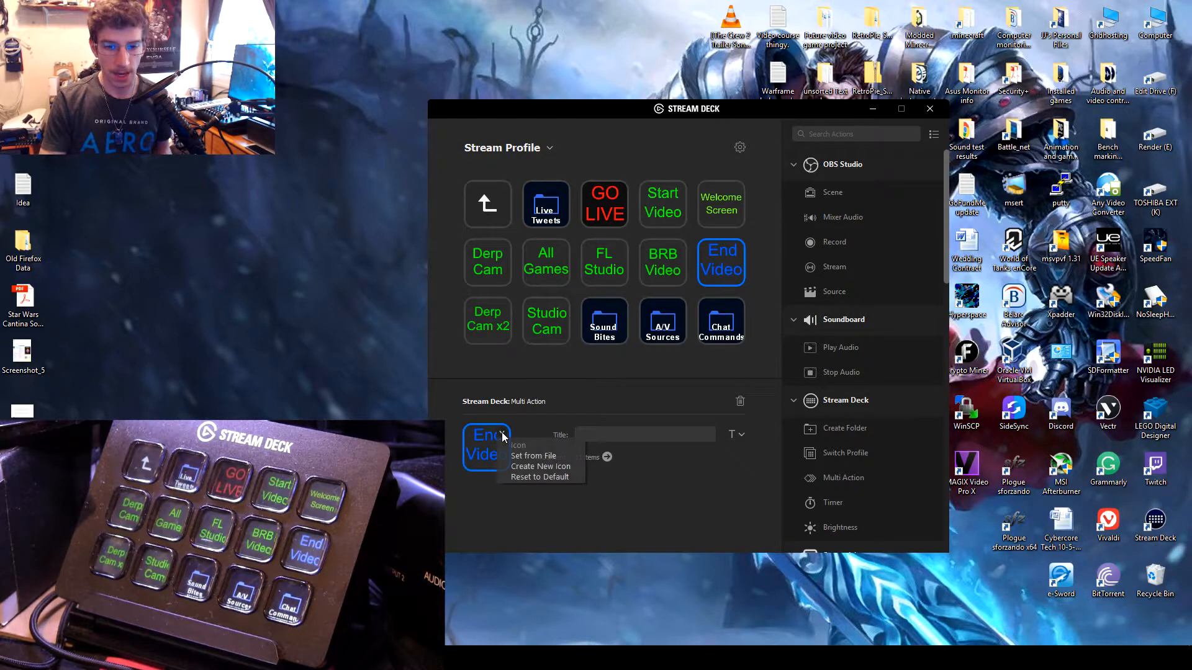
click(543, 401)
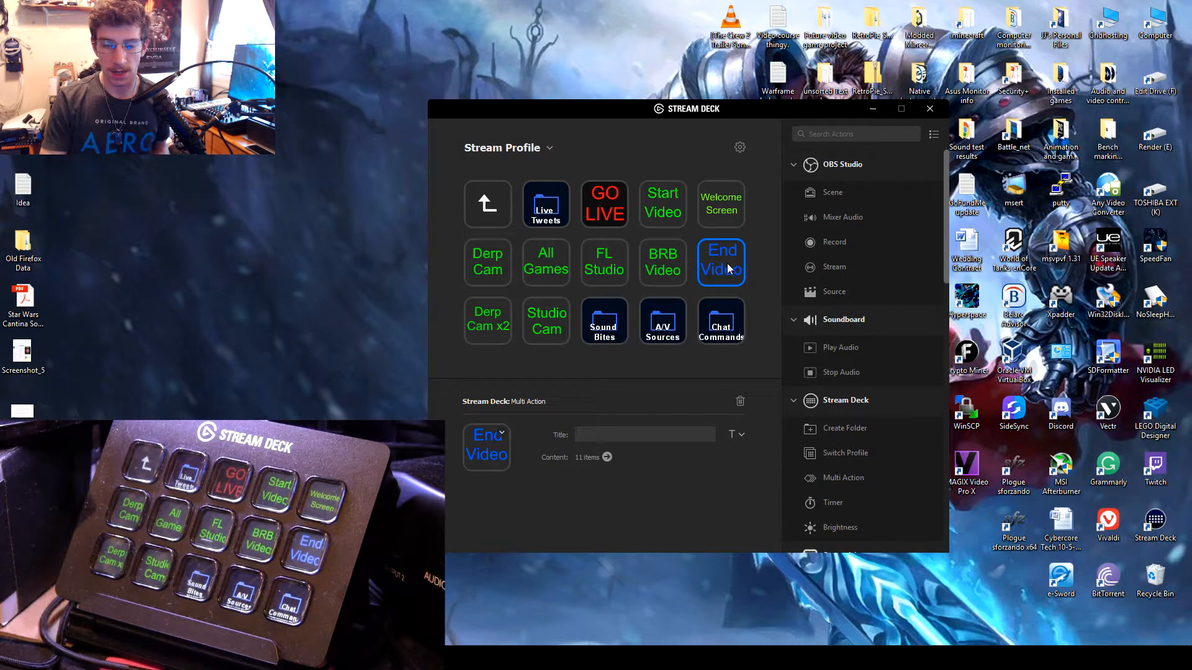
Step: Browse the Elgato icons folder for an End Video key image, and leave without choosing one
click(502, 434)
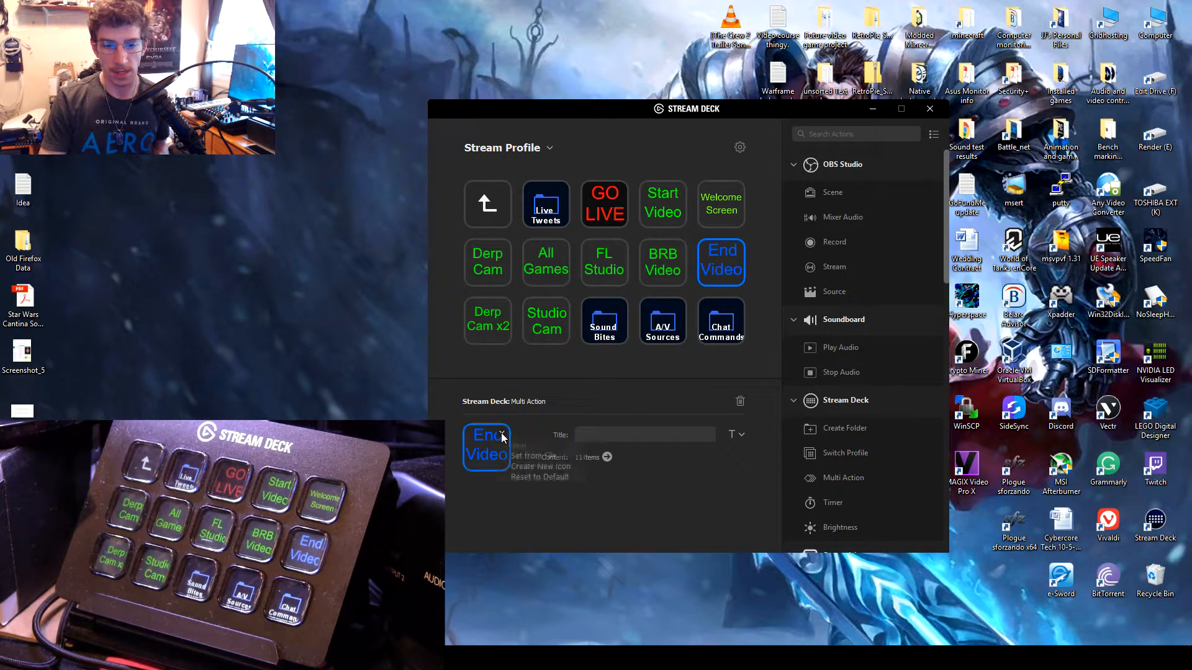
click(550, 457)
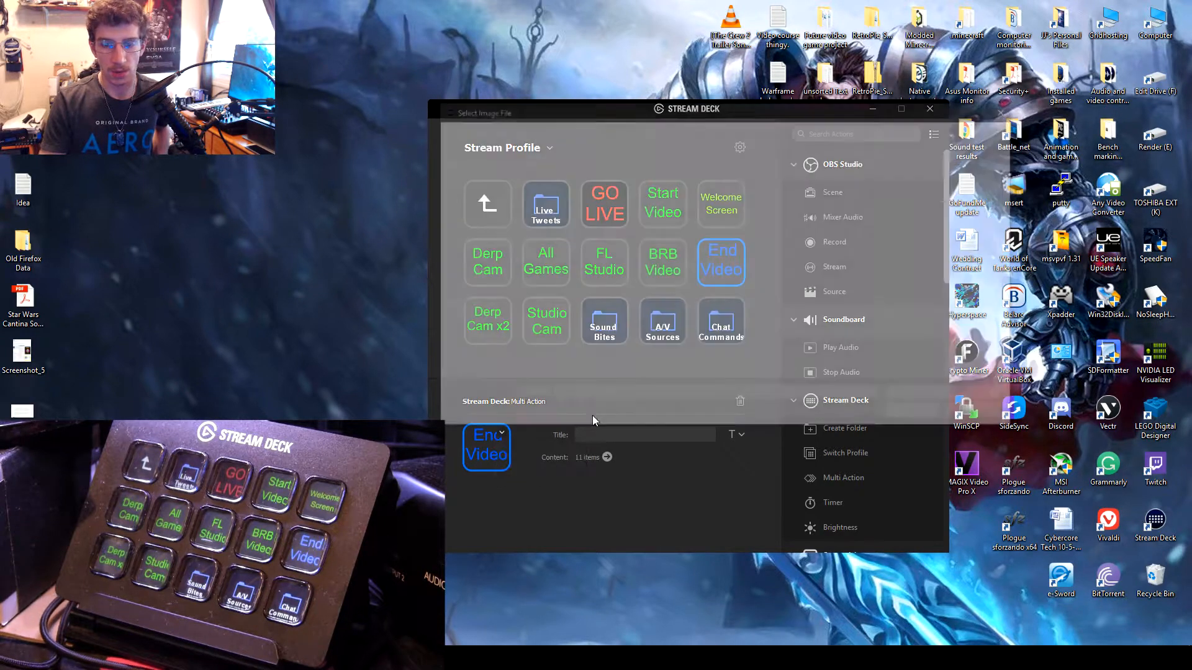
click(727, 129)
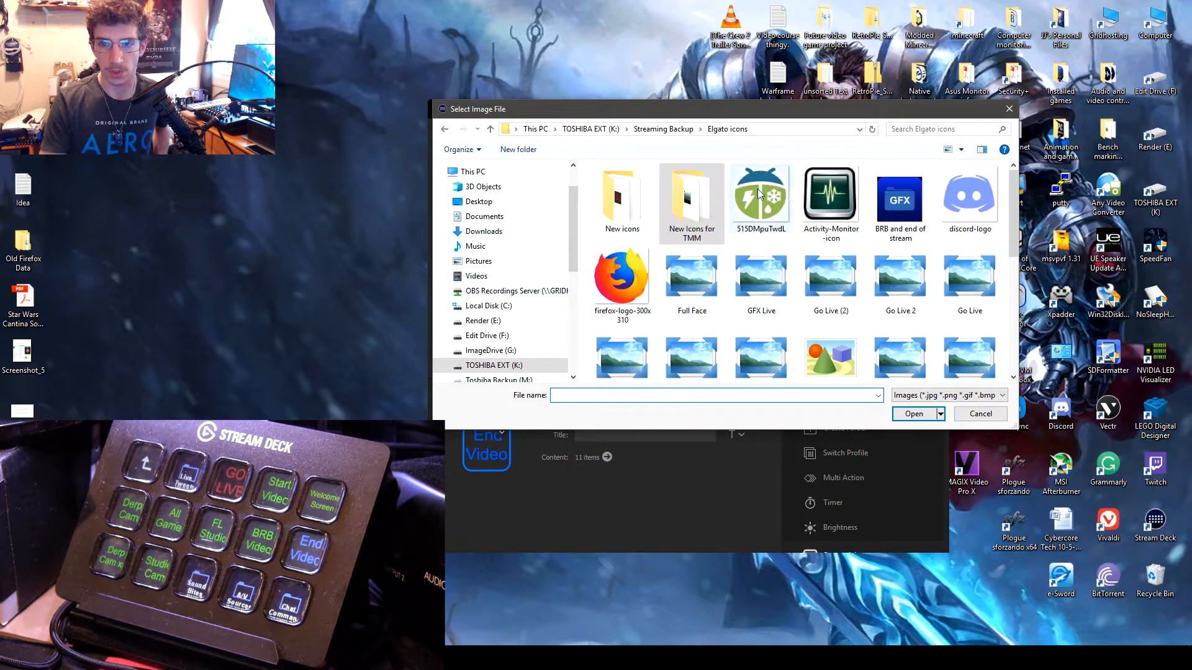
scroll(853, 275, down, 3)
scroll(853, 275, down, 2)
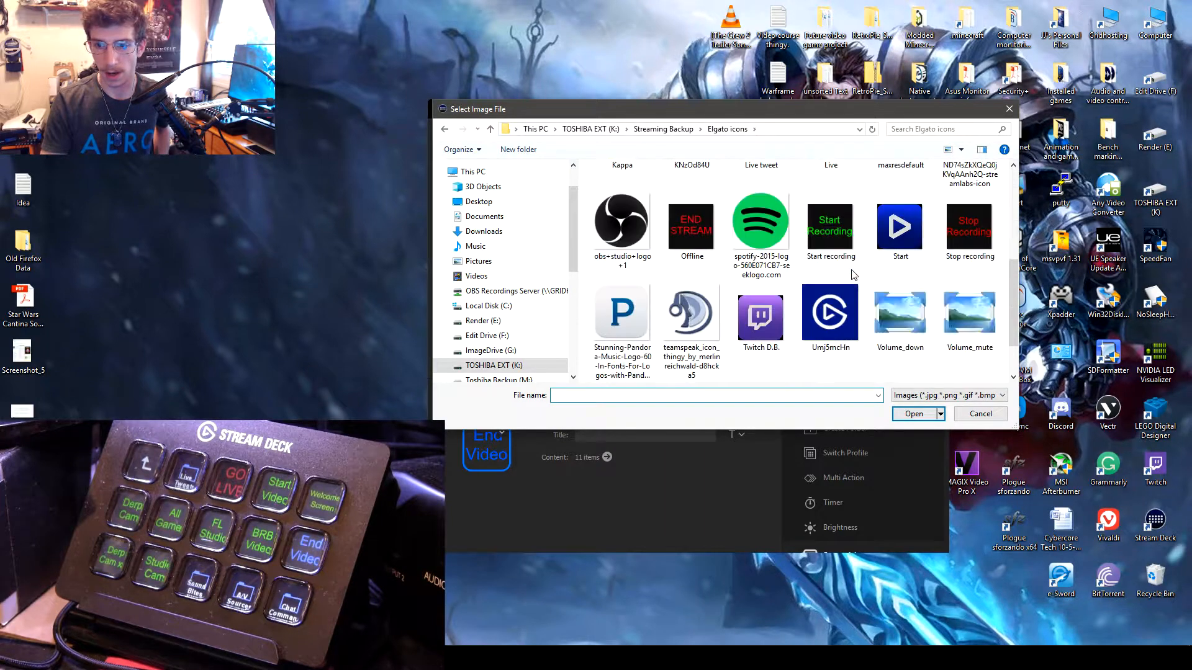
scroll(847, 267, up, 3)
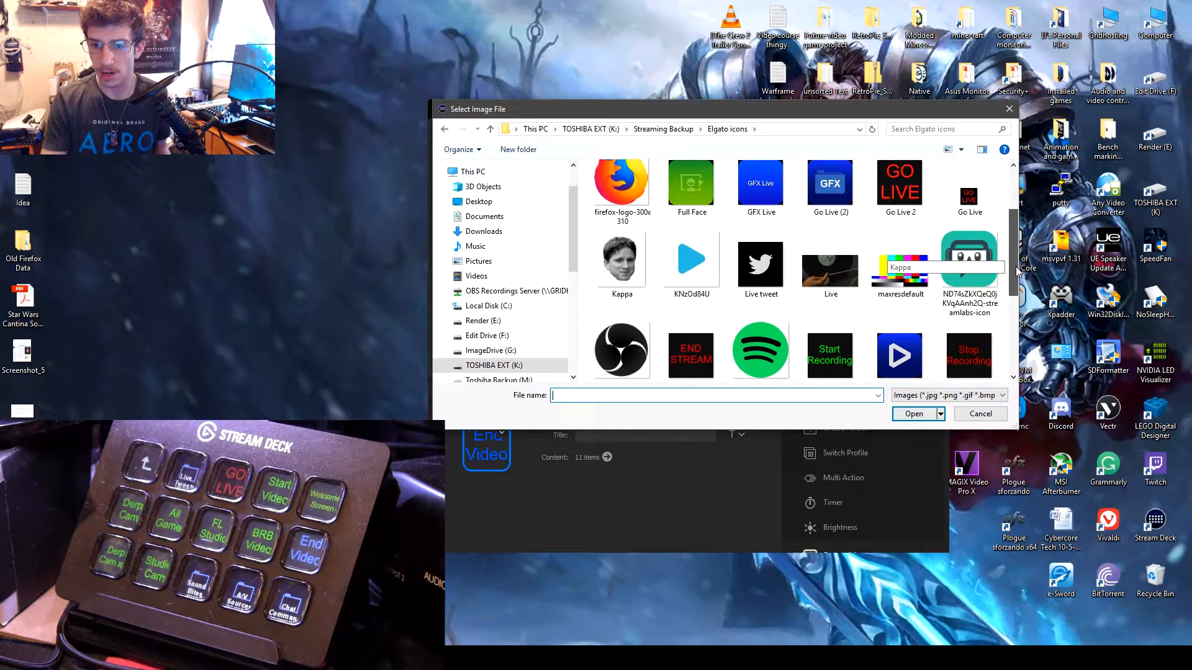
drag(1016, 266, 1018, 357)
click(981, 413)
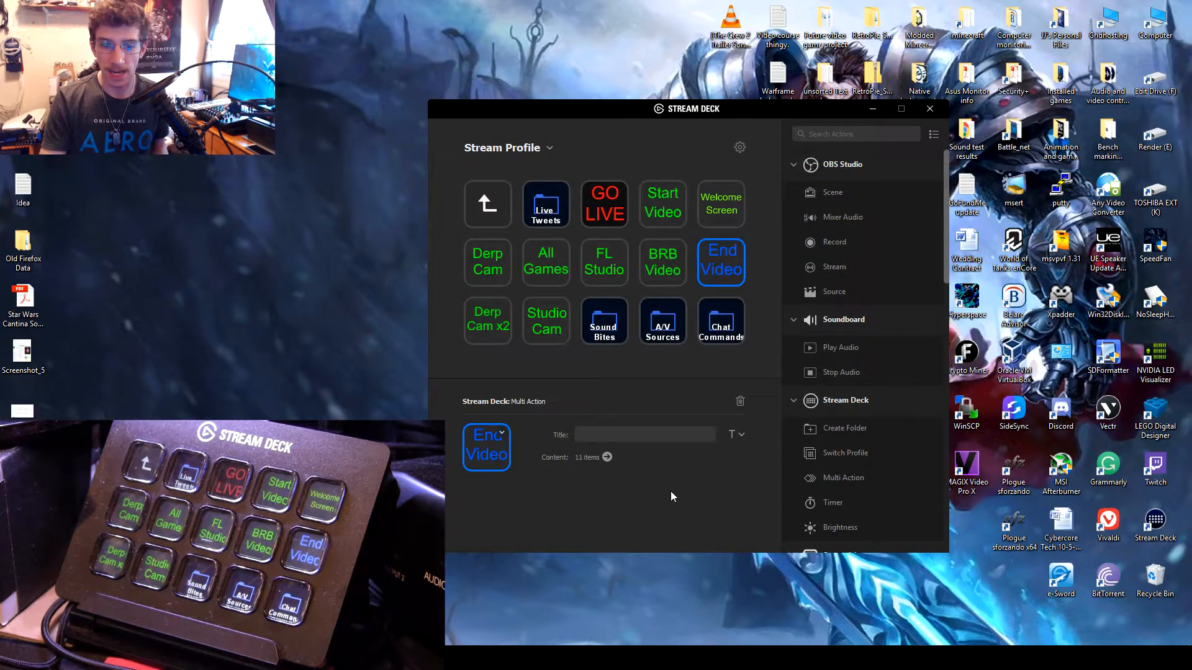
click(696, 355)
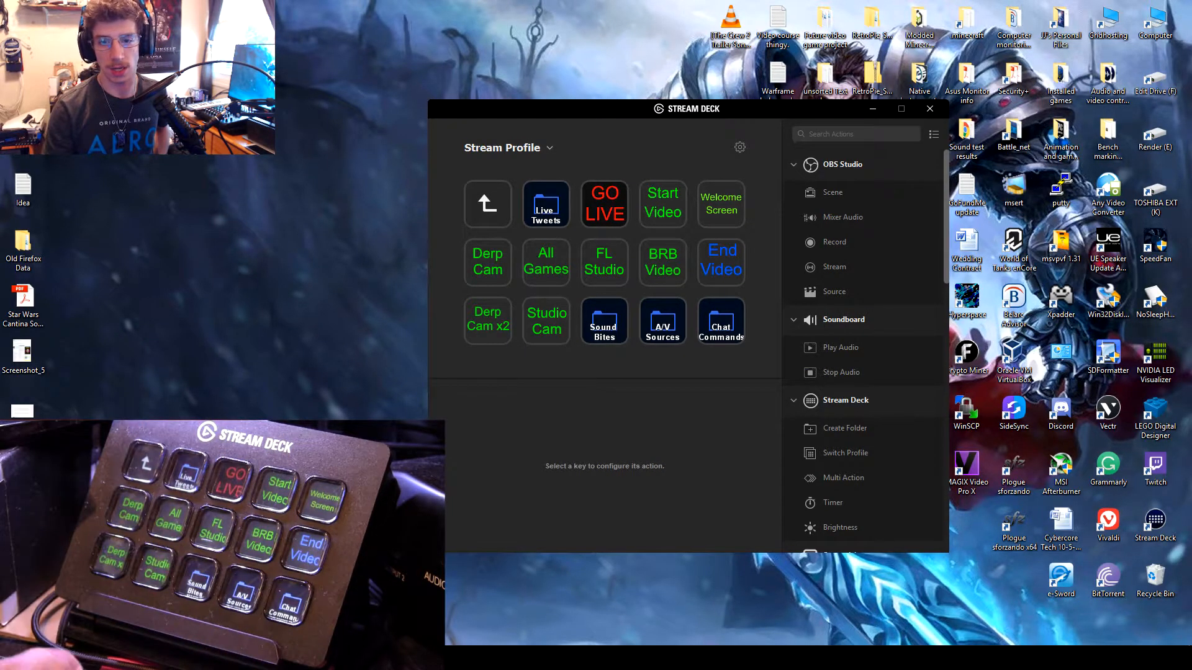
Step: Examine the End Video multi action's settings for scene, chat message, tweet, play audio, stream and stop audio
click(710, 252)
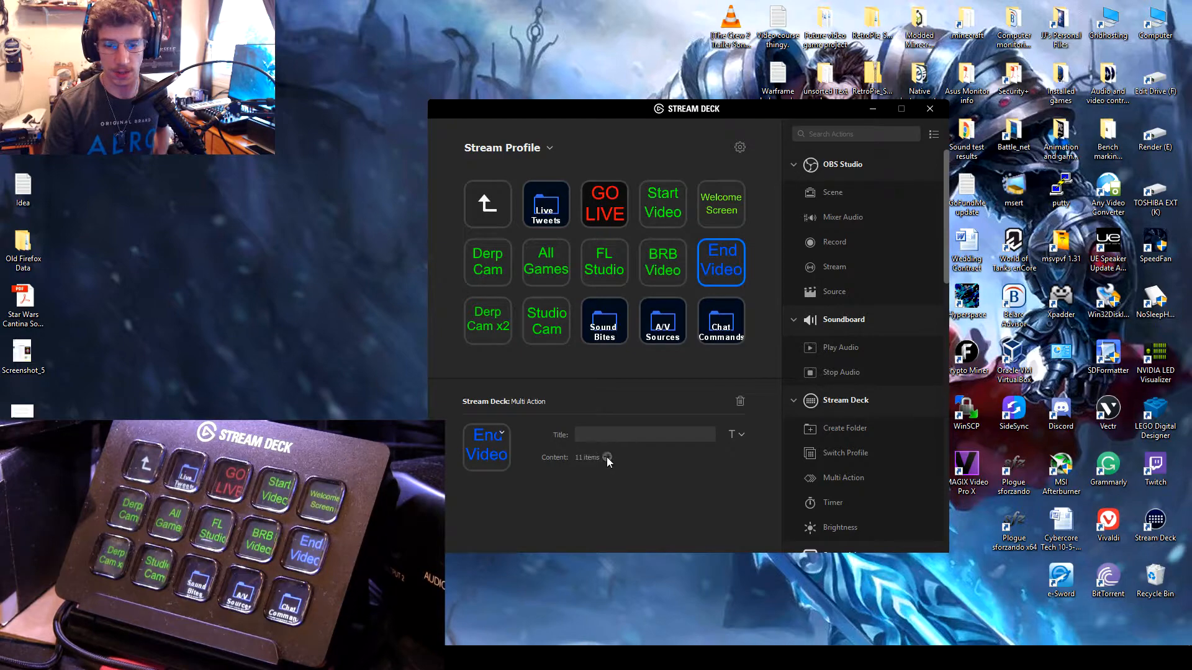
click(607, 458)
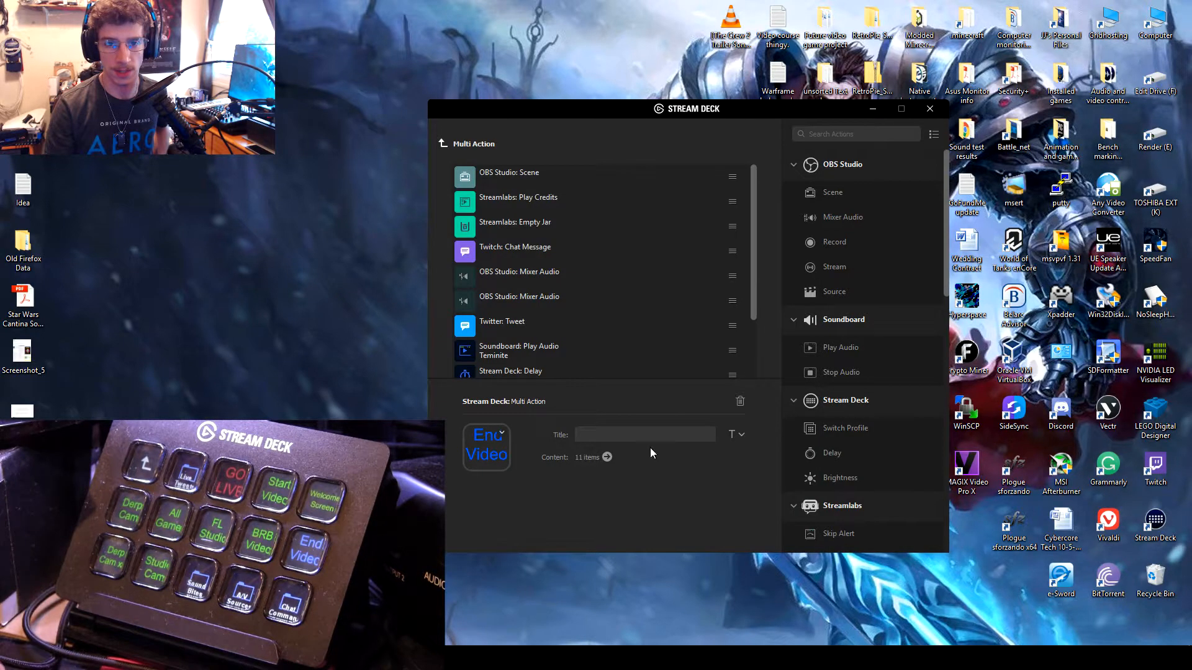
click(529, 177)
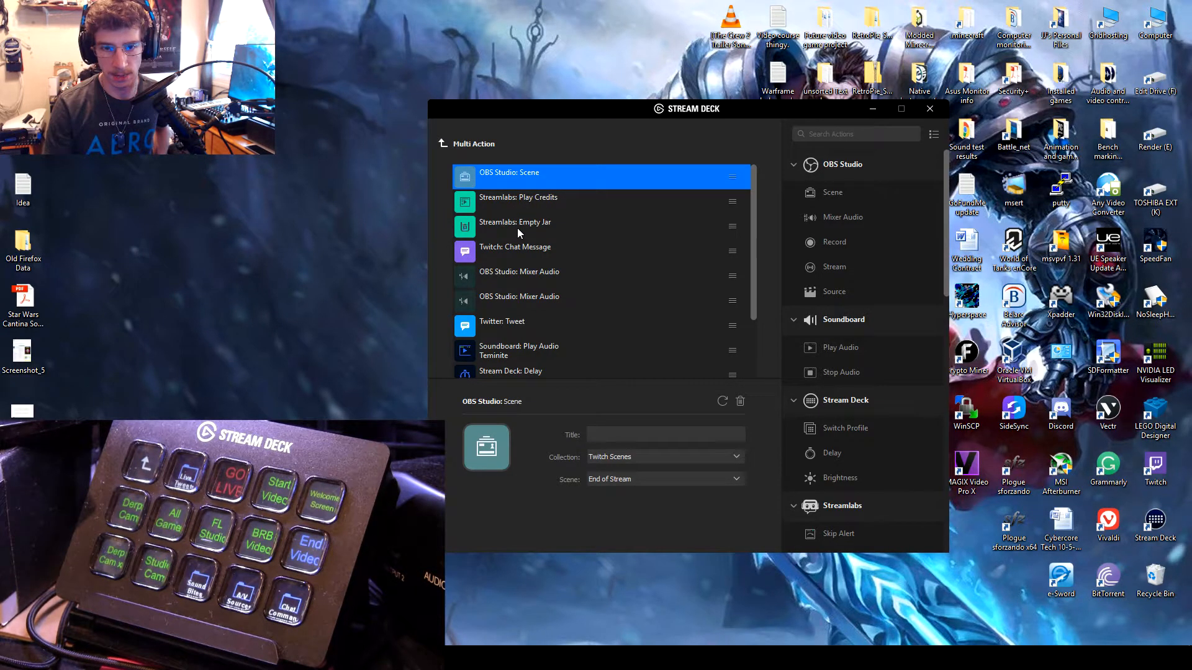
click(528, 253)
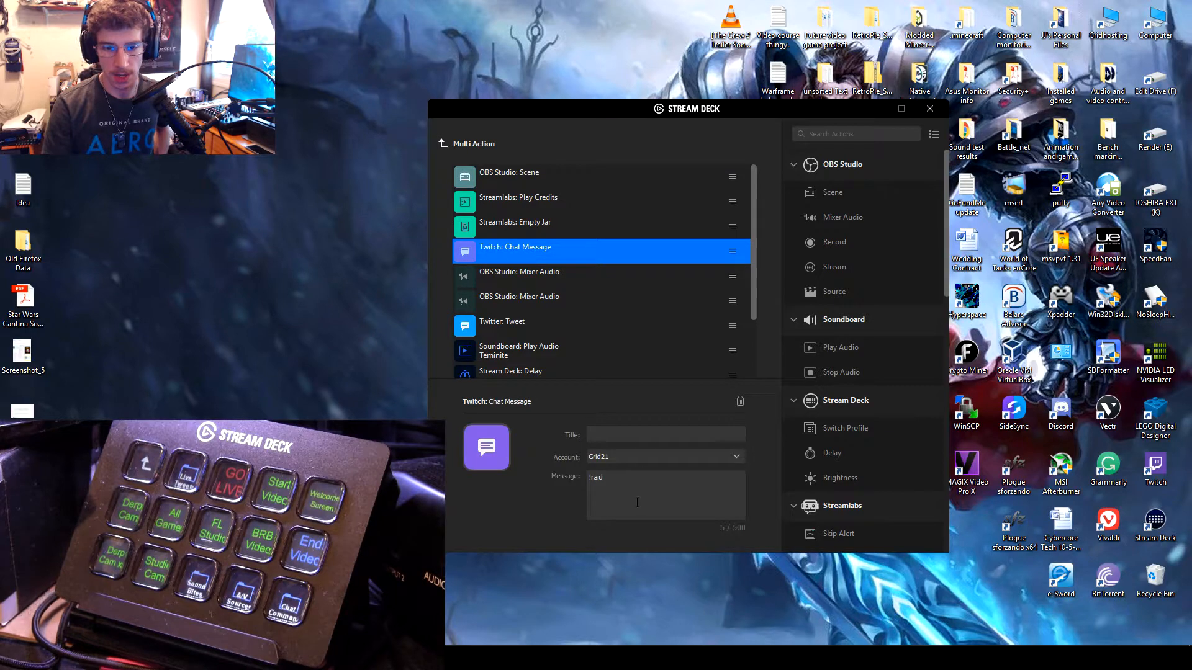
scroll(569, 272, down, 2)
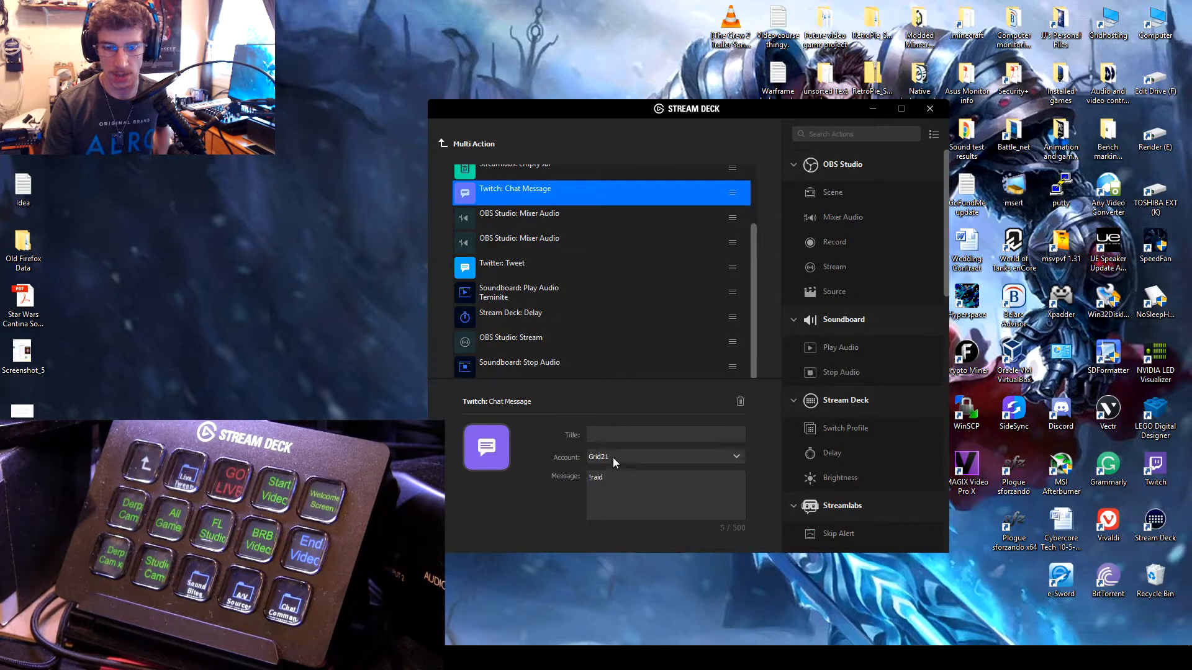
click(542, 267)
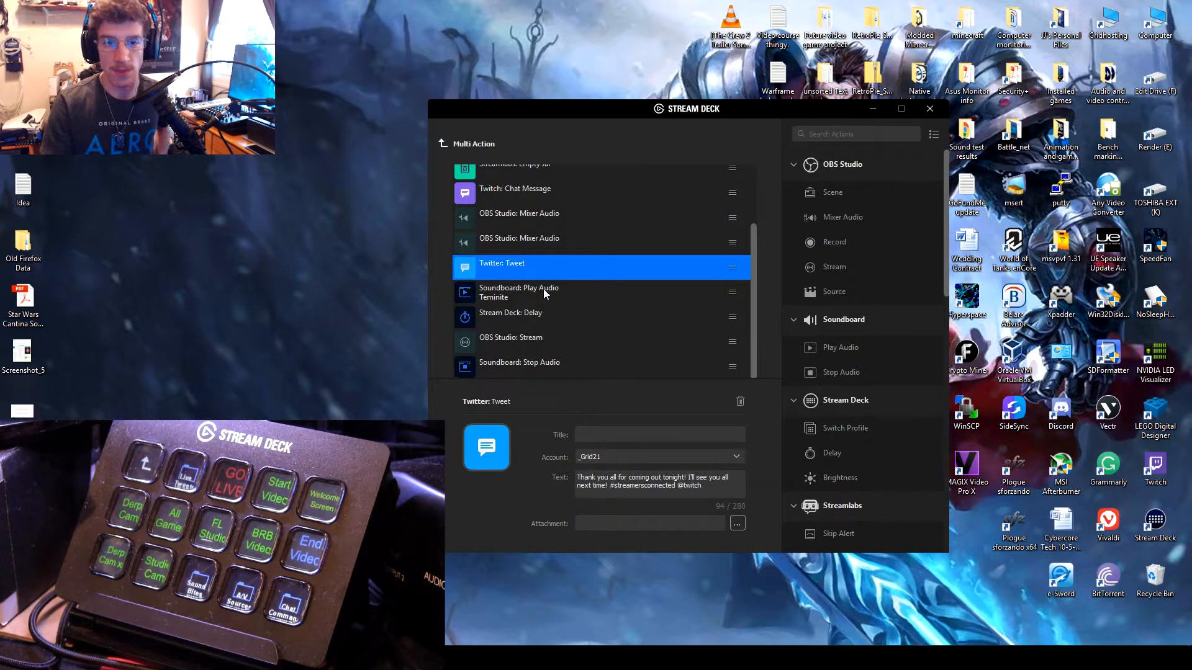
click(544, 298)
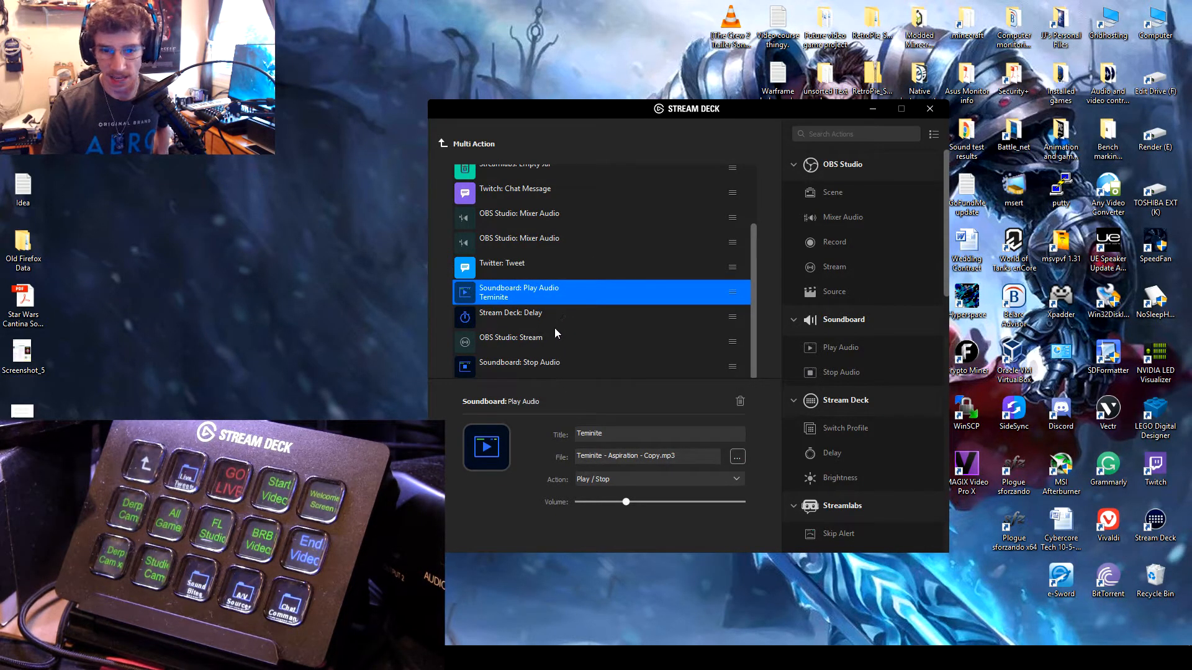
click(523, 340)
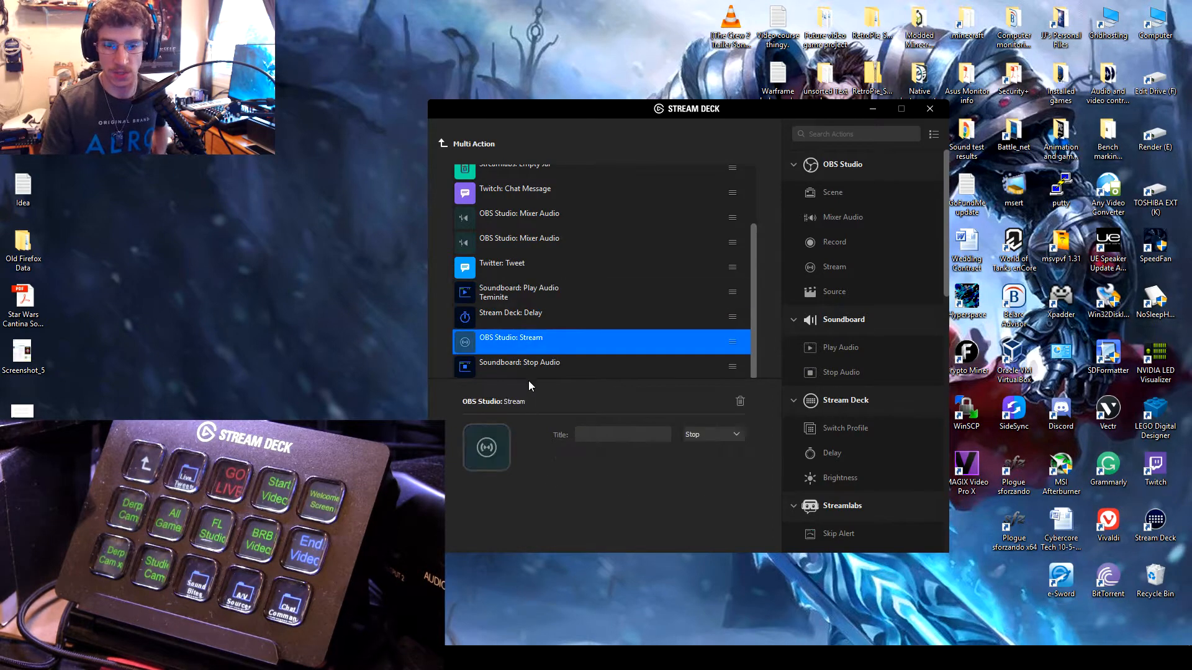
click(534, 369)
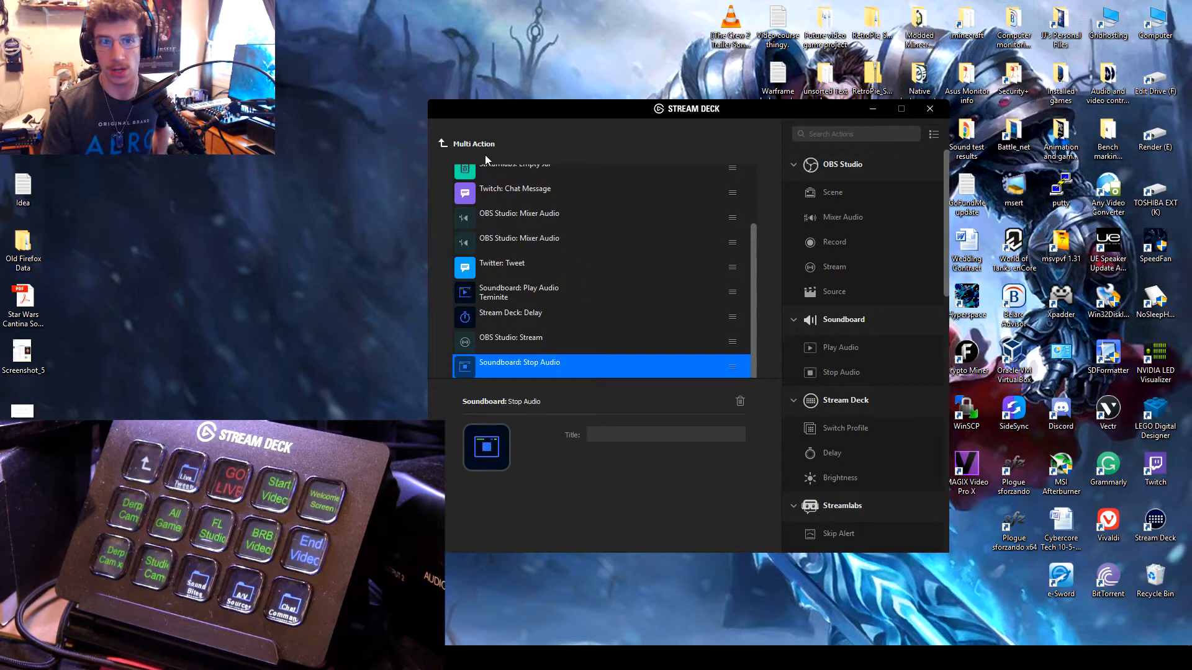
click(444, 144)
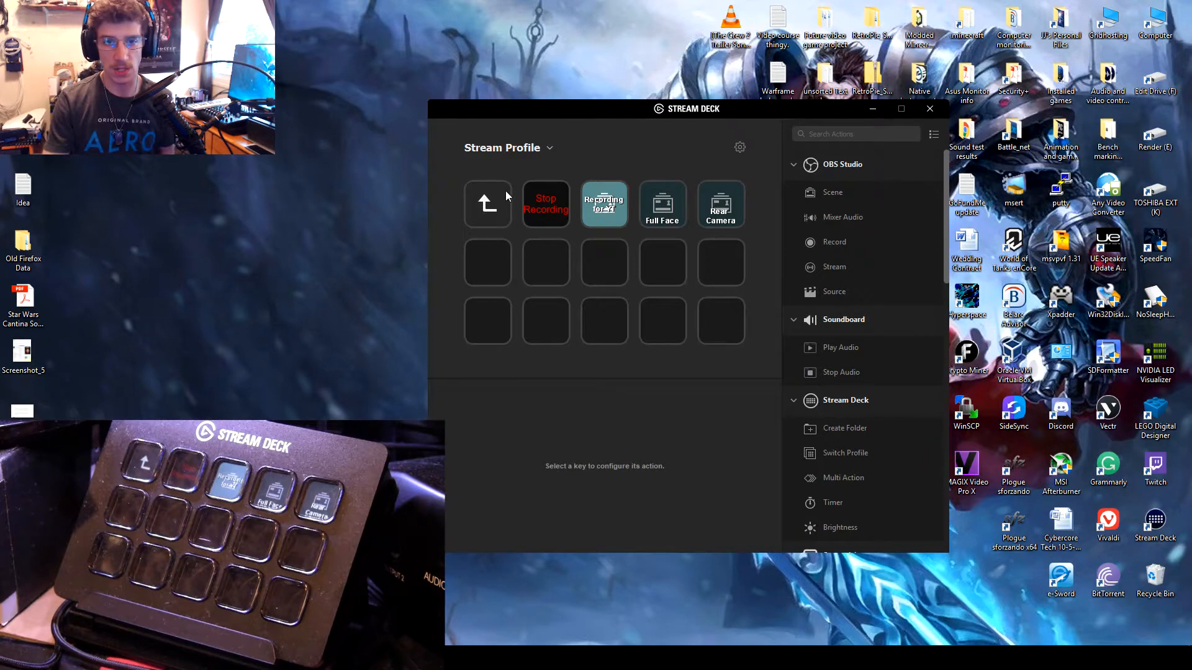
Step: Open the TMM End Video multi action in the TMM Stream Set folder and examine its scene and first delay
click(505, 191)
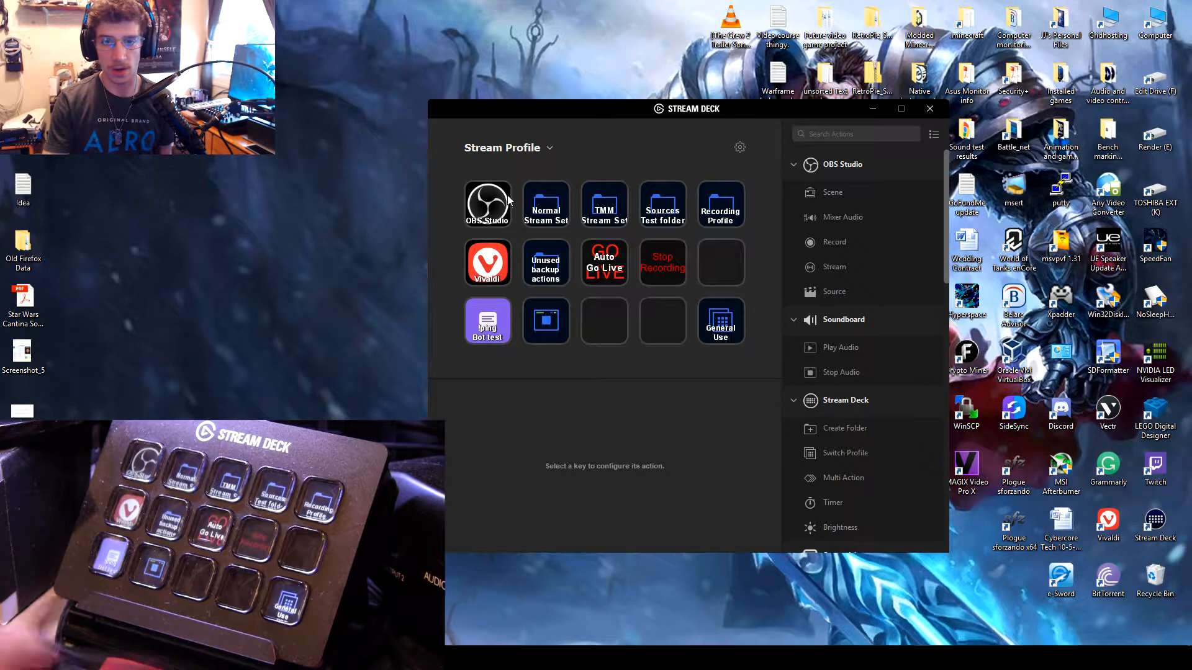
double_click(612, 195)
click(727, 275)
click(603, 458)
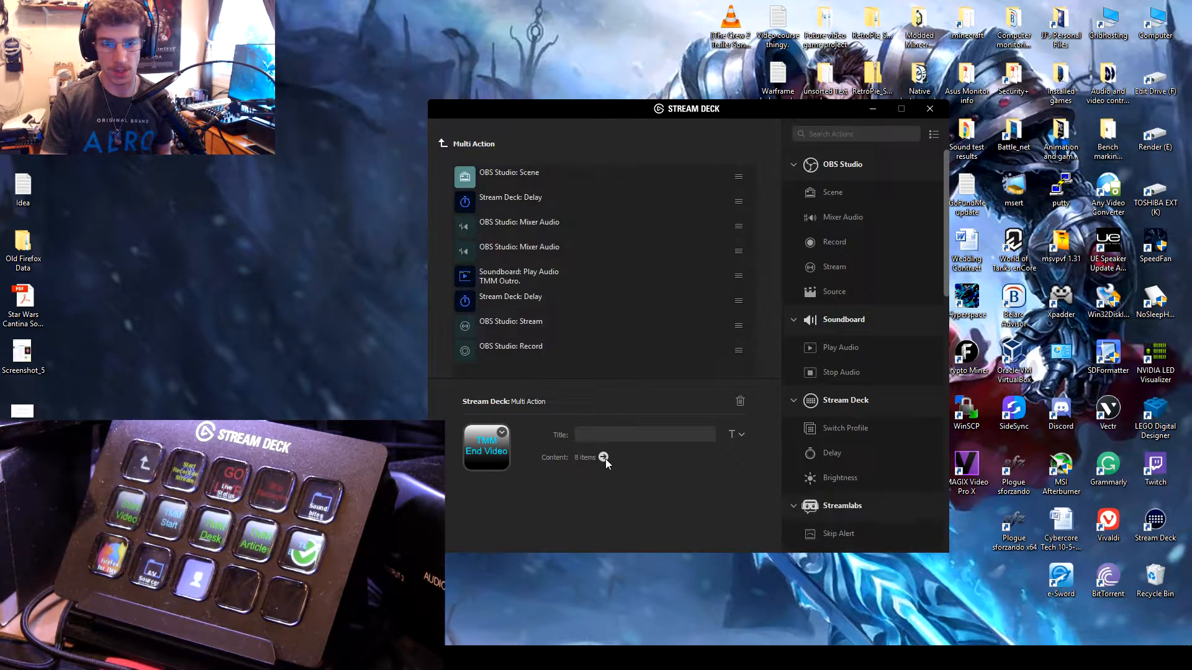
click(527, 176)
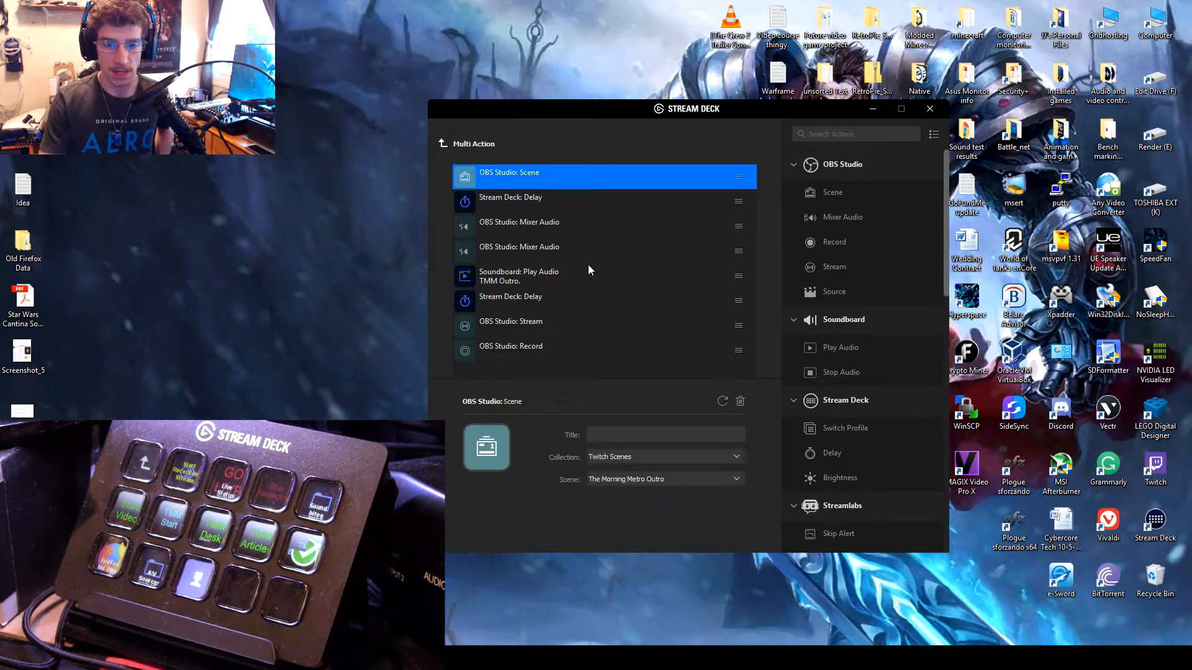
click(544, 210)
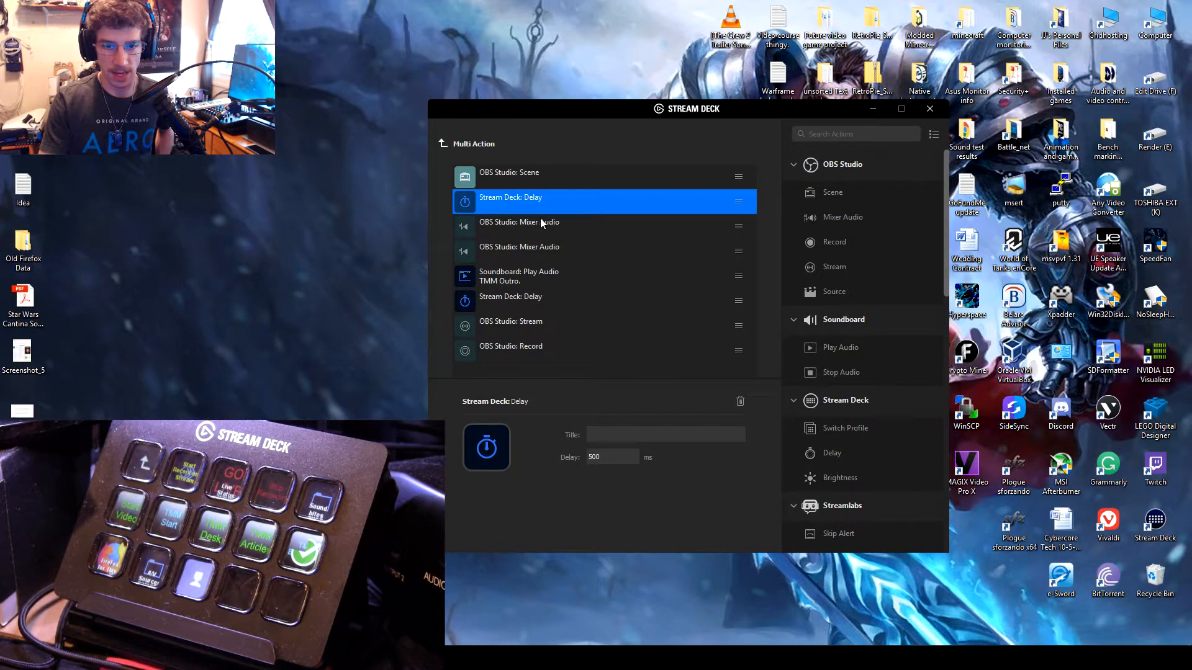
Step: Title the two OBS Studio Mixer Audio actions of the TMM End Video multi action MIC and VoIP
click(538, 227)
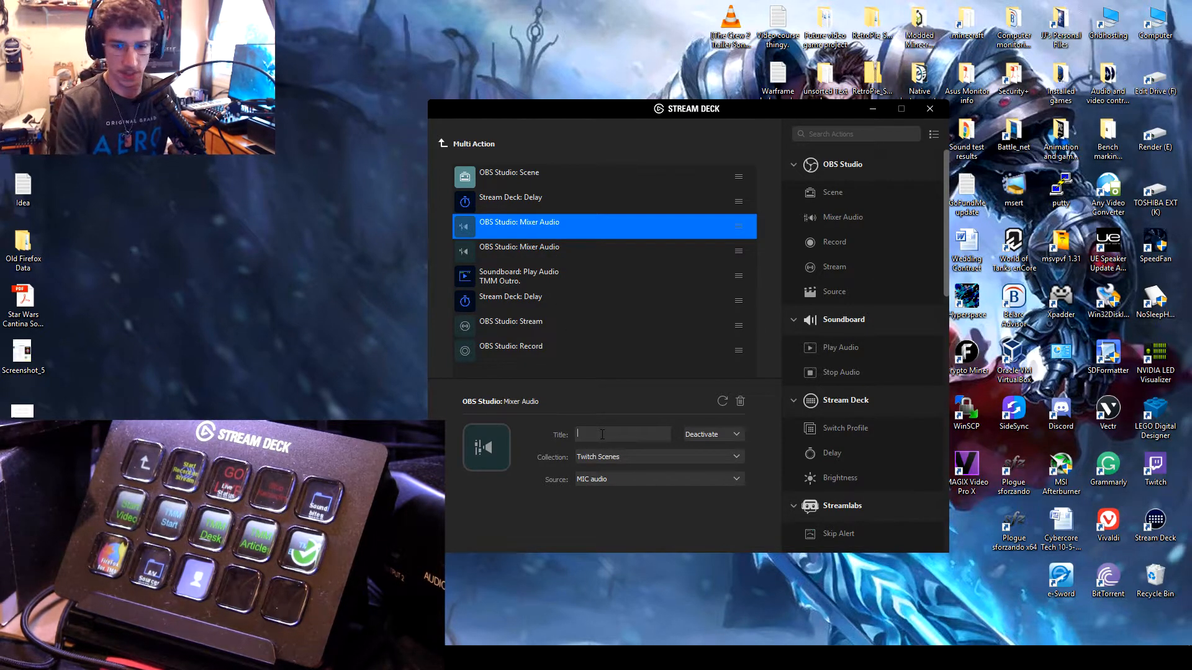
click(550, 252)
click(606, 434)
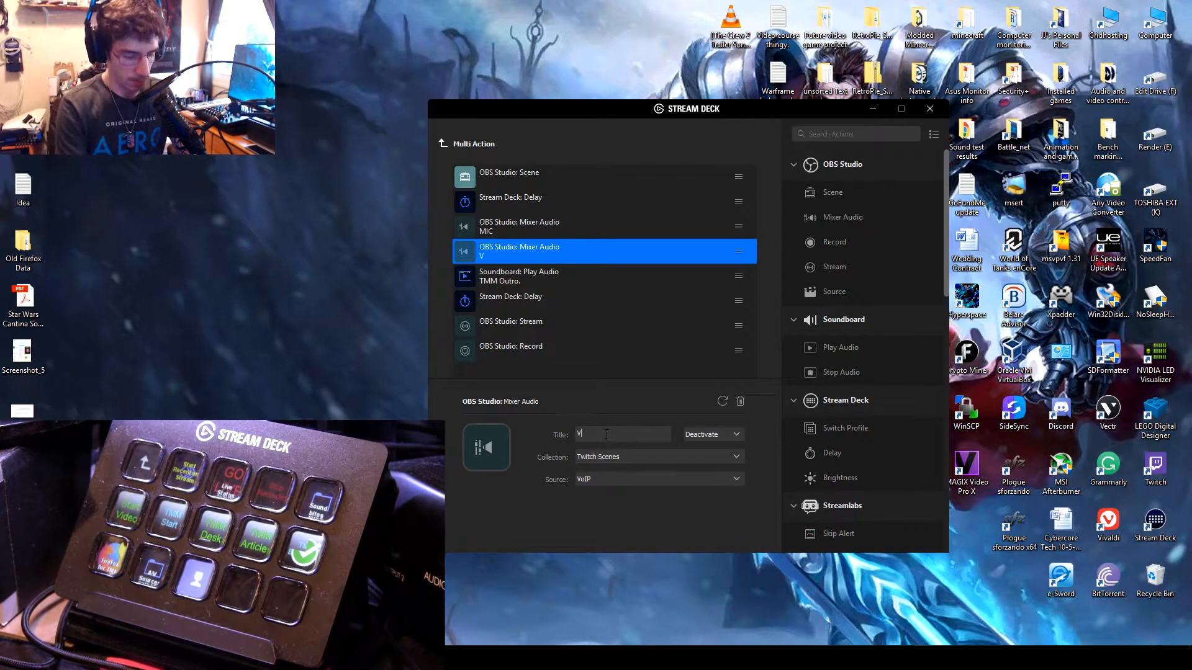
text(VoIP)
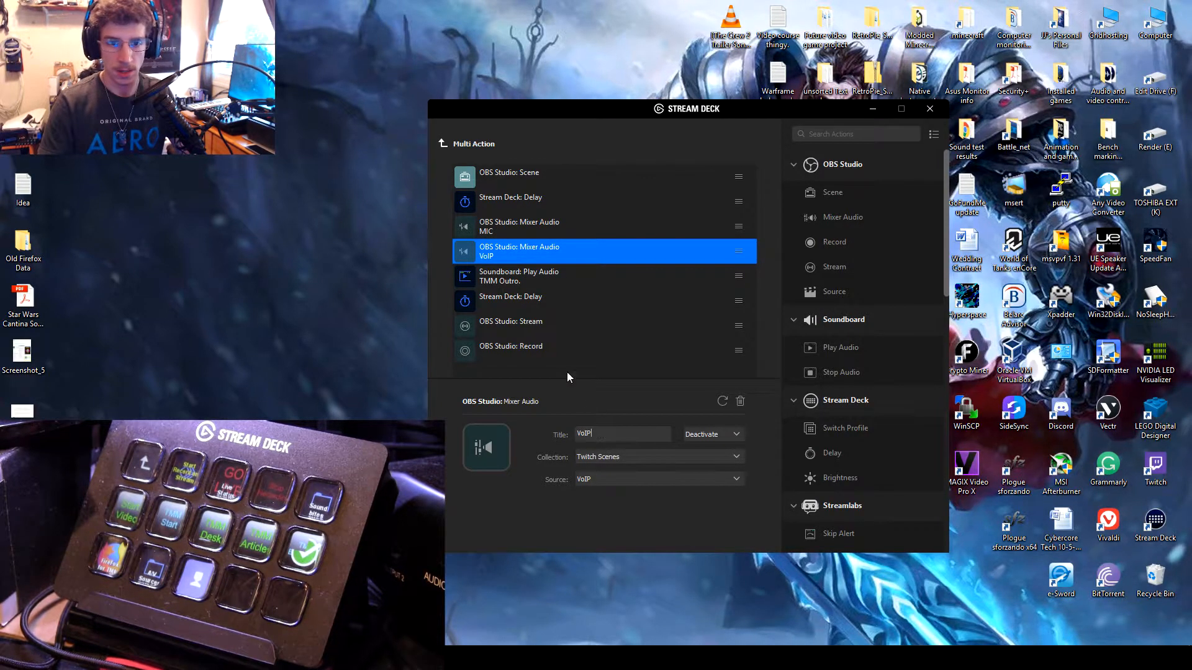
click(547, 311)
click(545, 325)
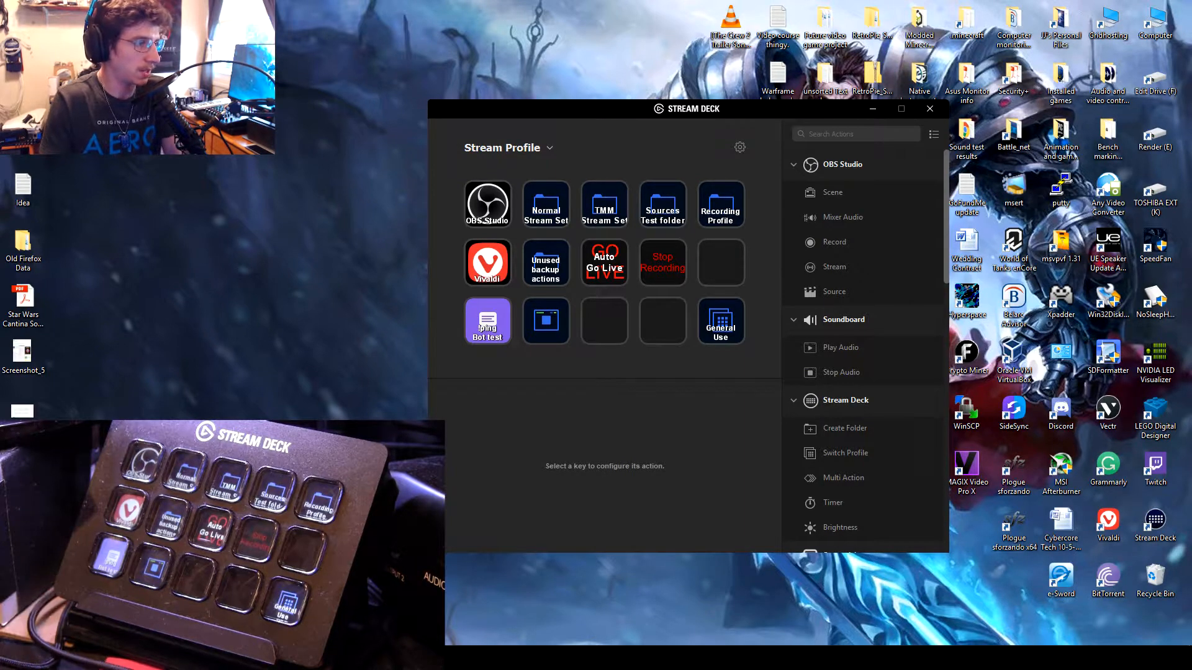
Step: Bring the OBS Studio window onto this screen and position the Stream Deck window so both can be seen
drag(519, 108, 757, 117)
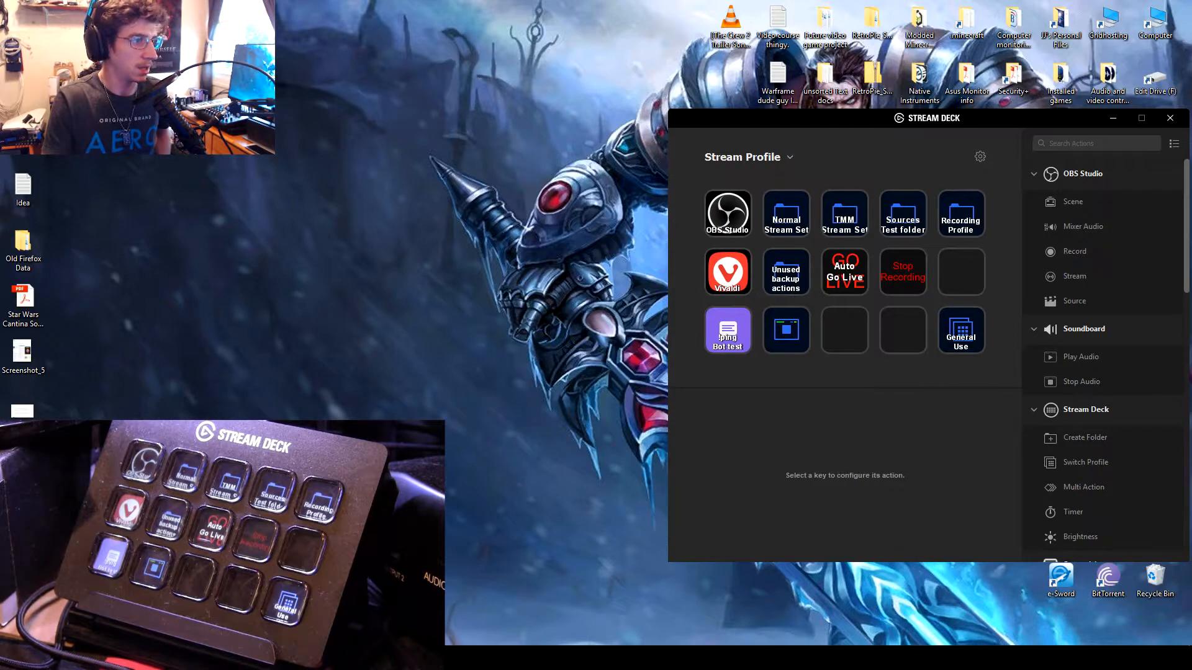
drag(0, 143, 362, 127)
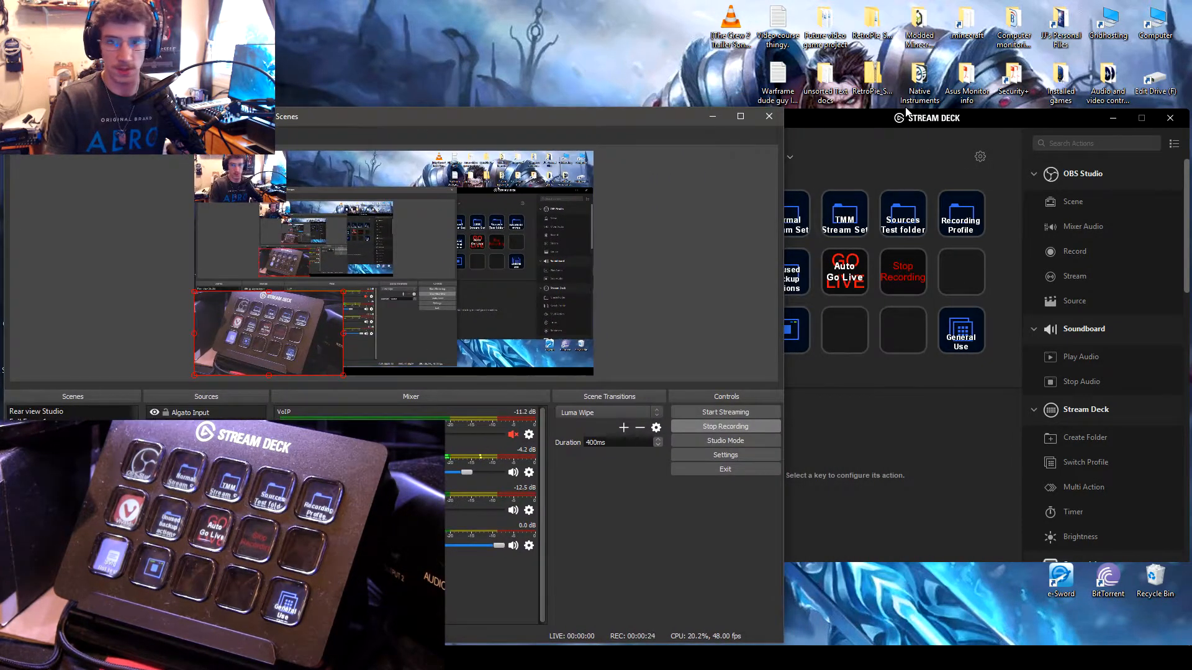
drag(906, 111, 782, 94)
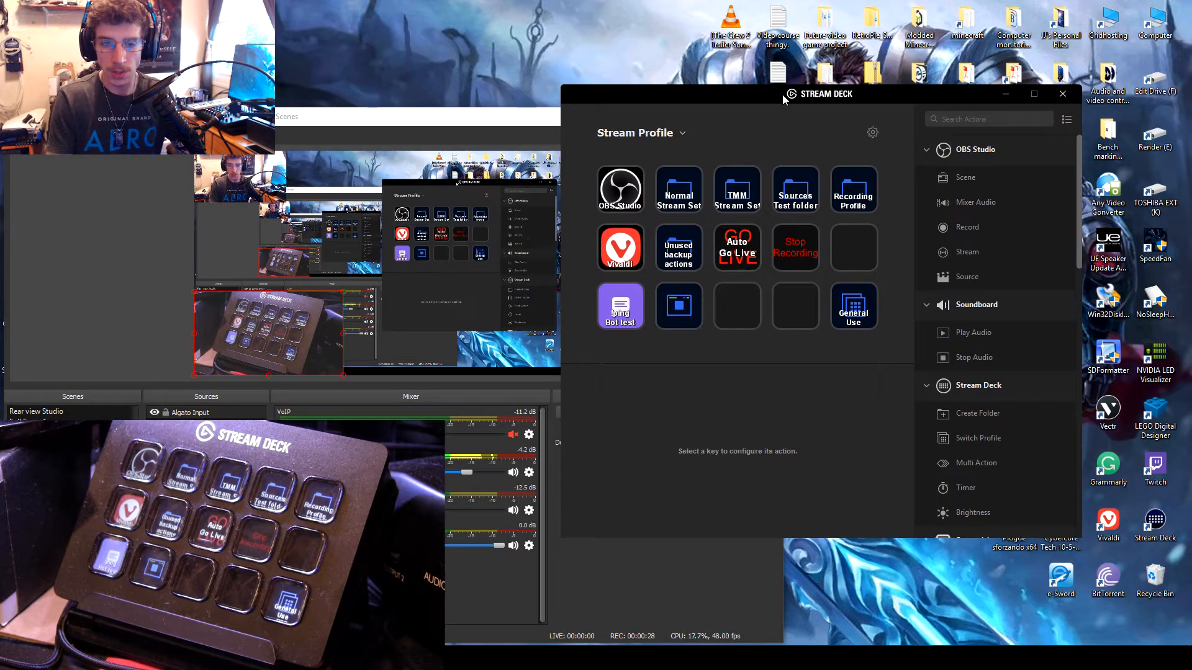
Step: Create a folder titled Test Folder on the empty key below Recording Profile, and open it at its first empty key
click(851, 260)
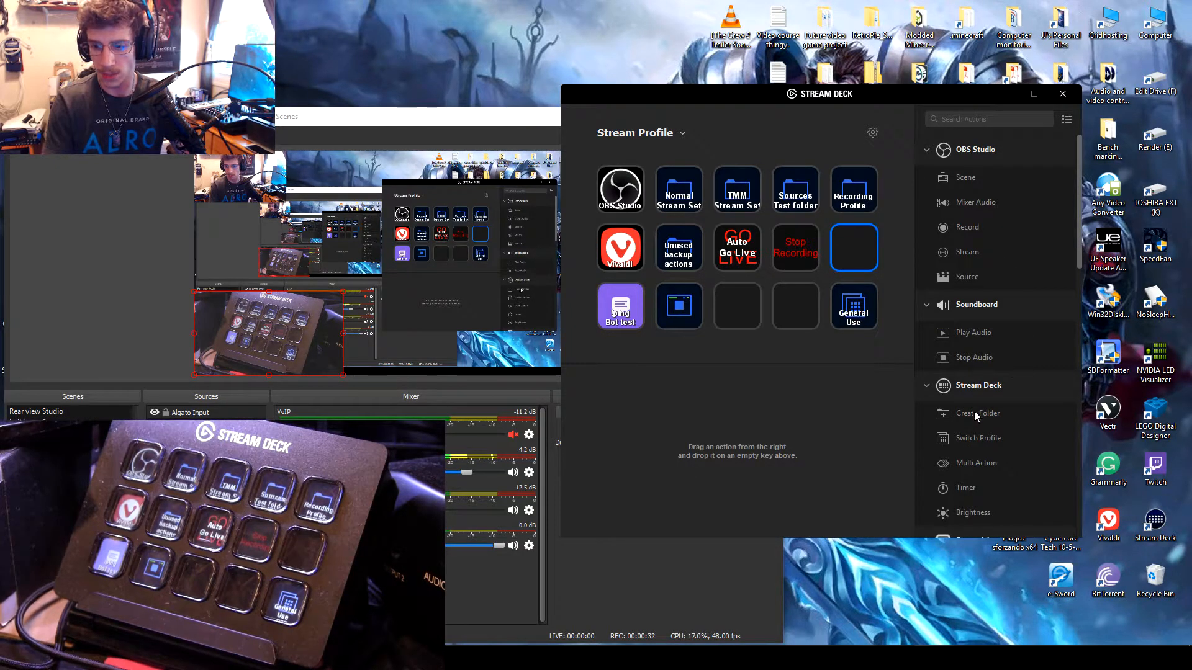
drag(974, 411, 864, 245)
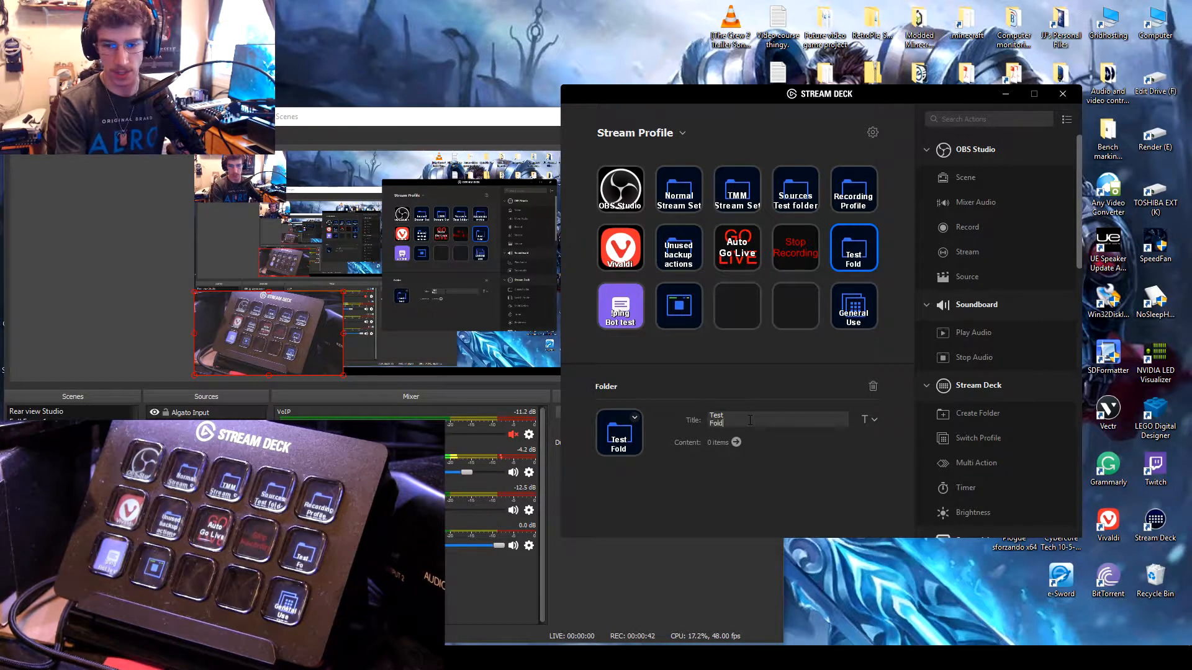
double_click(856, 252)
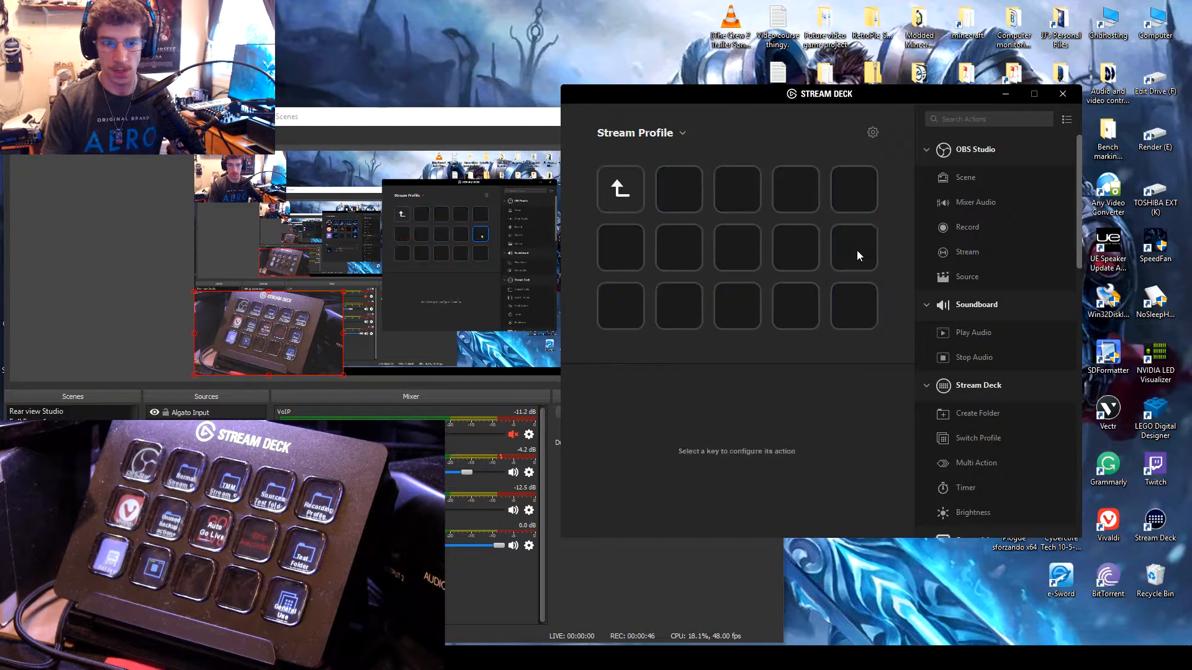
click(676, 184)
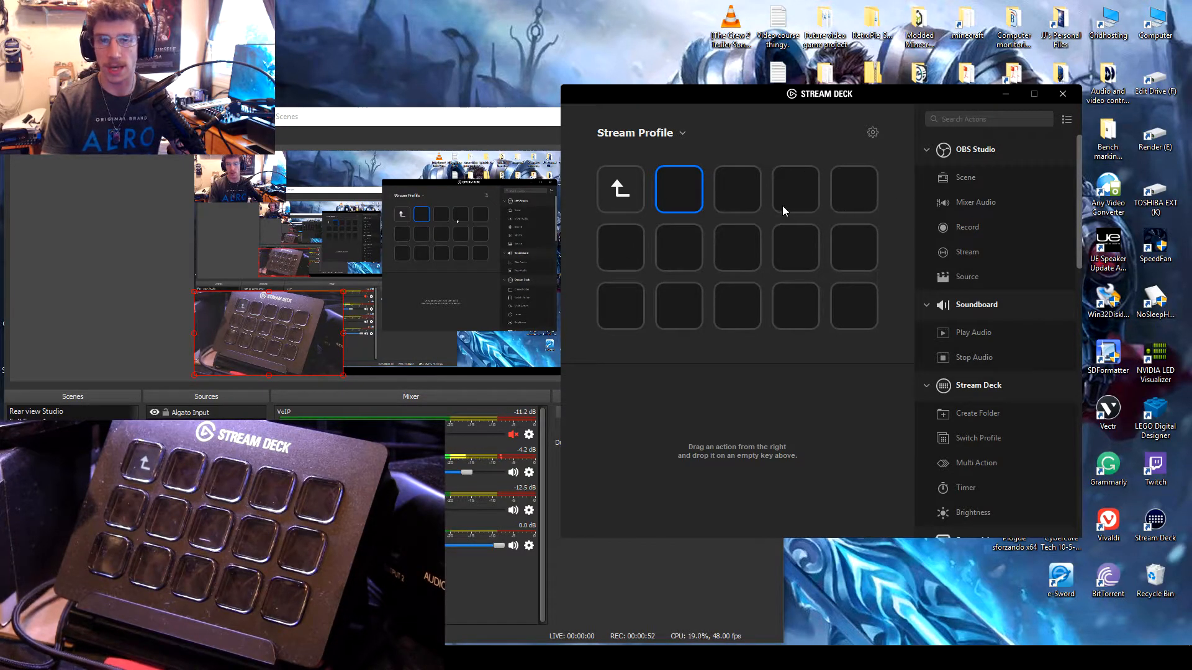
Step: Add a new profile in the profile preferences and delete it again
click(872, 130)
click(747, 207)
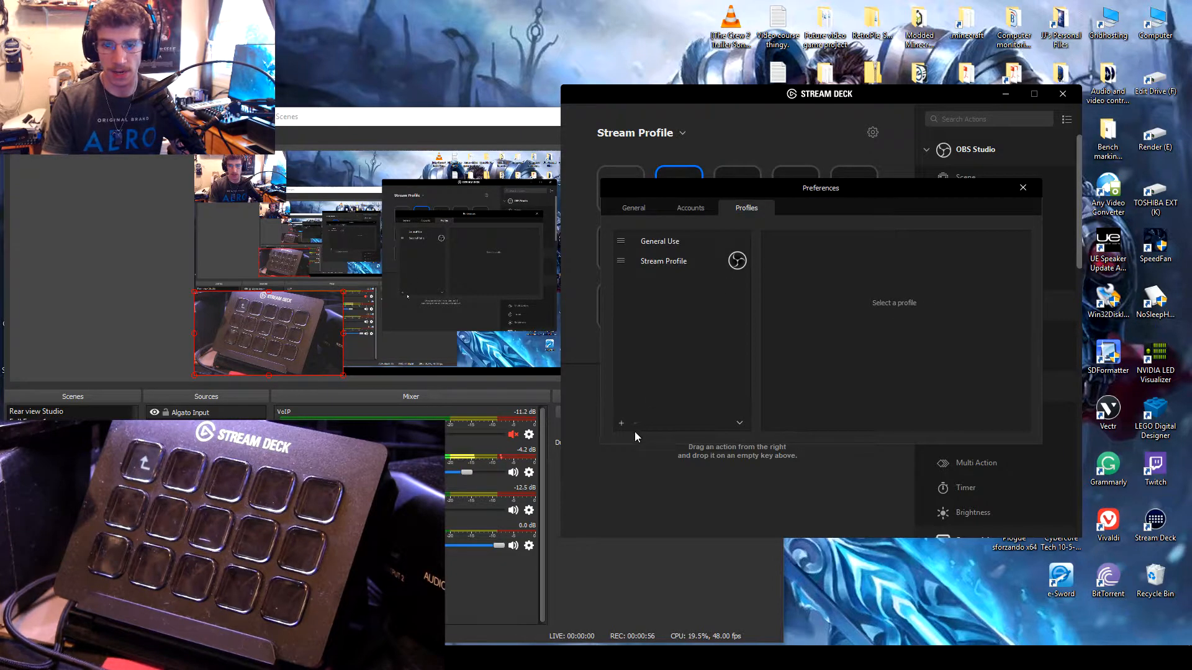
click(621, 424)
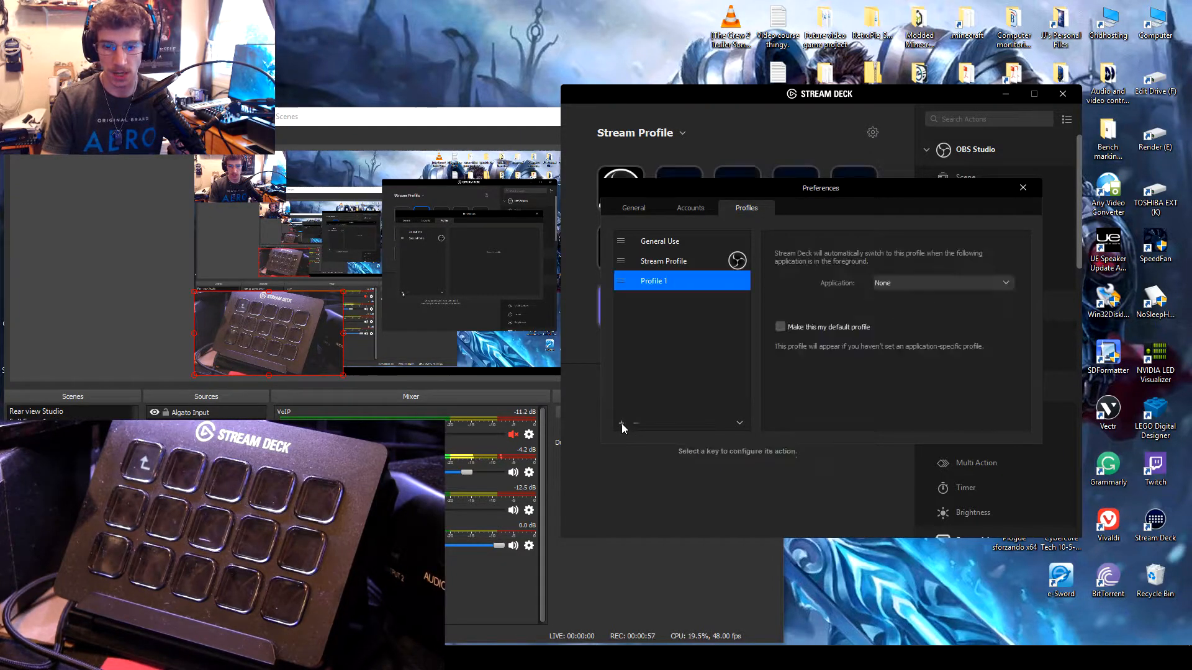
right_click(680, 278)
click(709, 306)
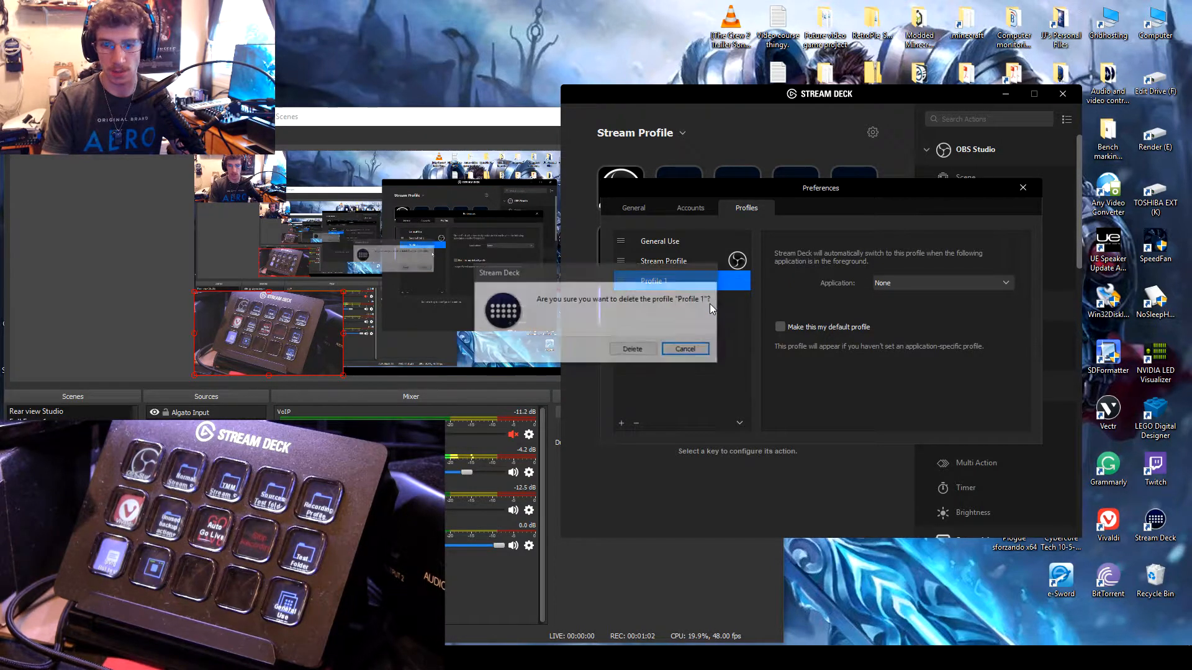
click(639, 352)
Step: Examine which application Stream Profile is linked to for automatic switching, and close the preferences
click(661, 262)
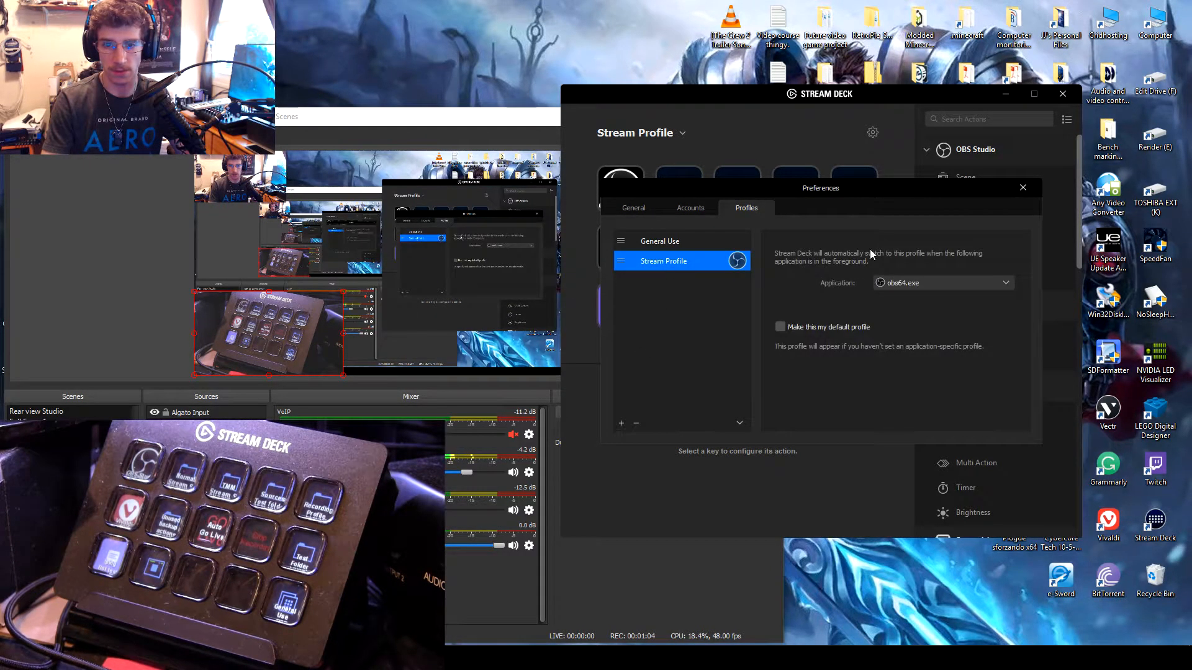
click(1023, 187)
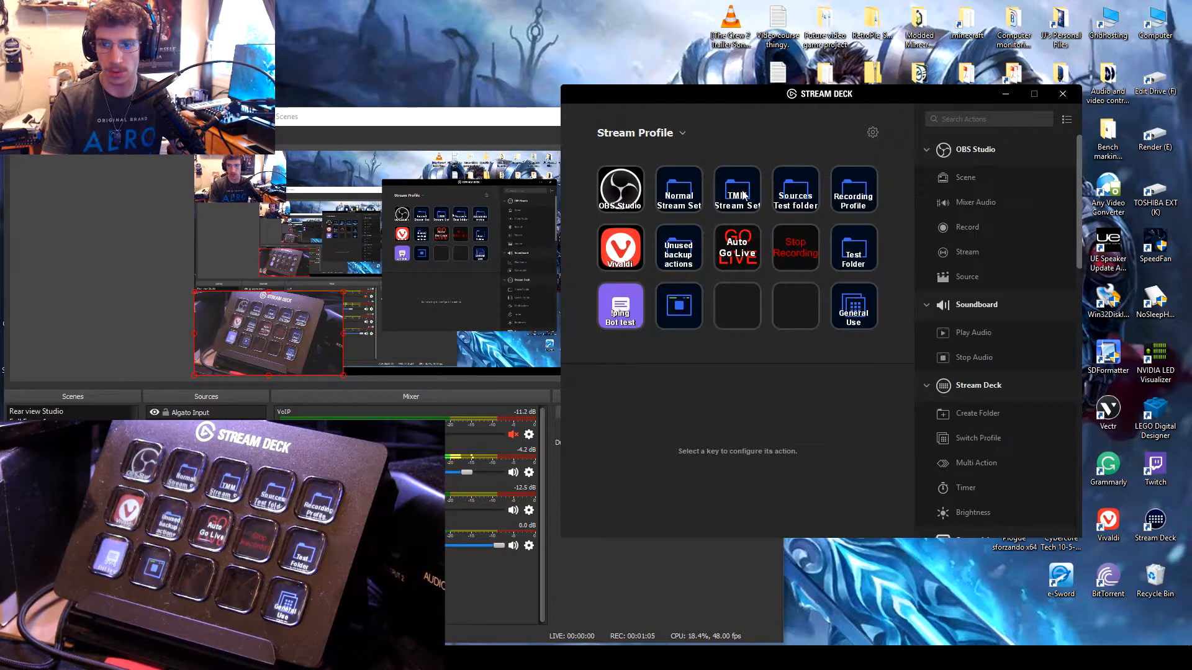
Step: Examine the General Use and Stream Mode keys that switch between the two profiles, including the profile each one targets
click(863, 307)
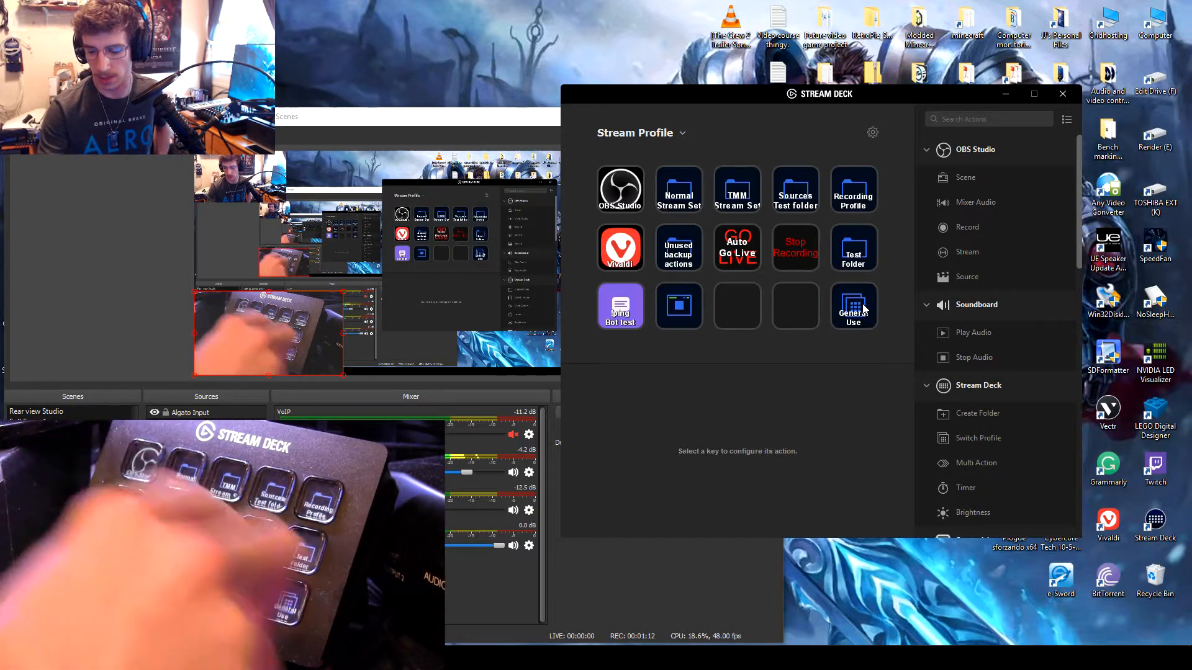
click(874, 320)
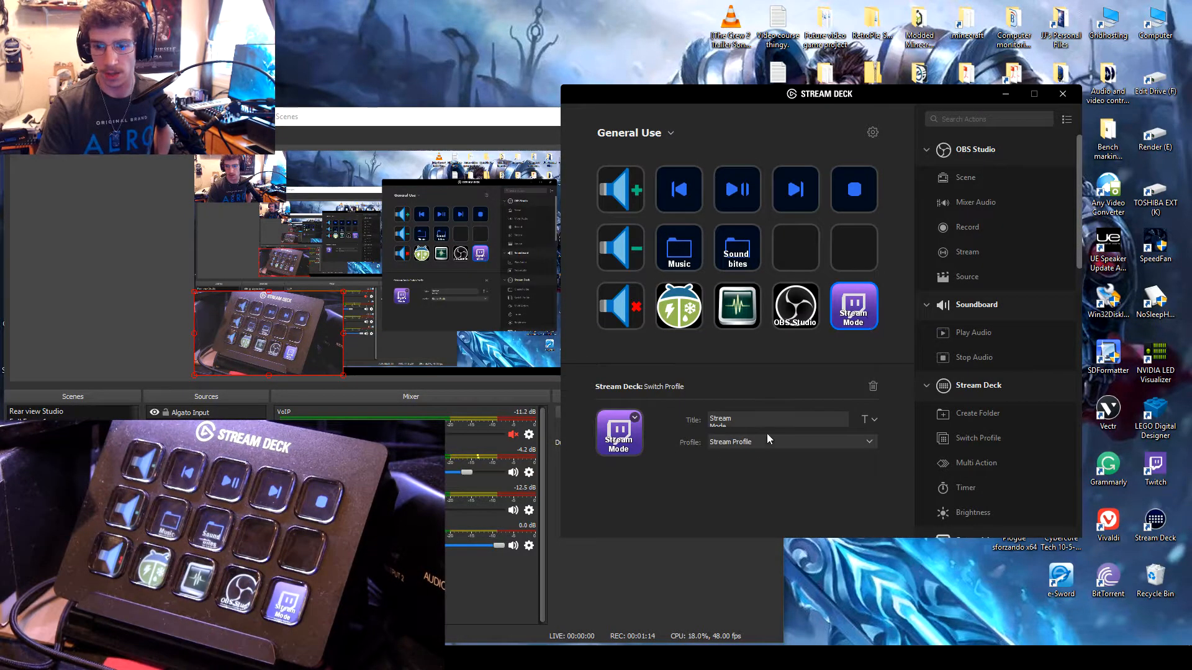
click(751, 442)
click(784, 383)
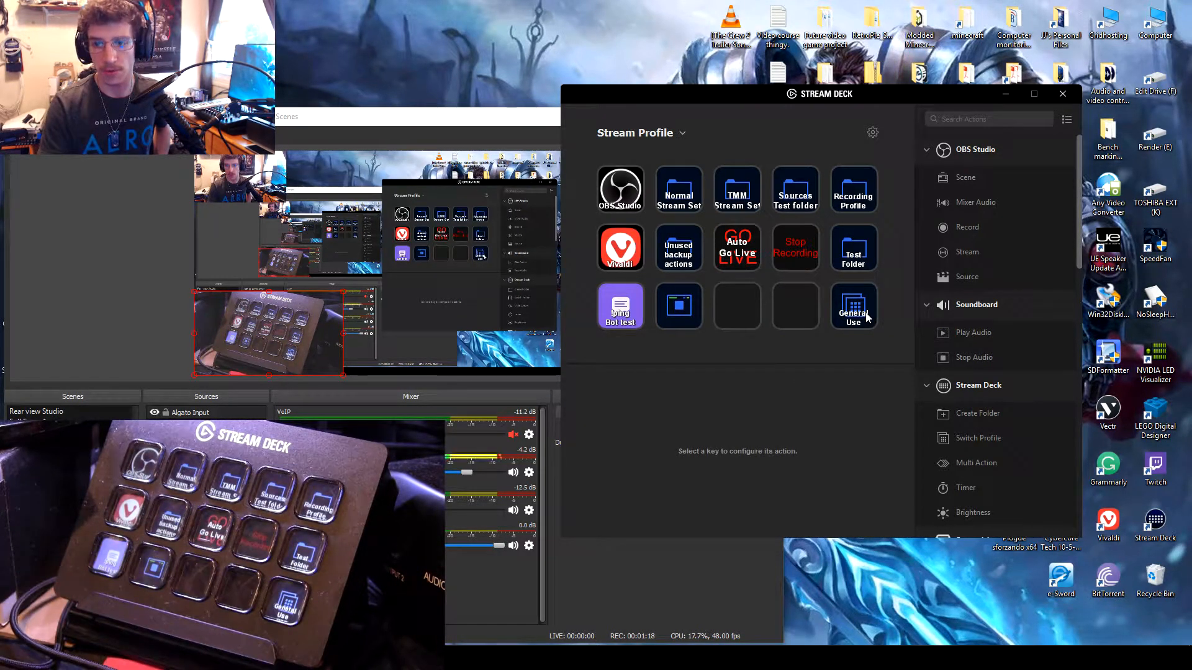
click(862, 264)
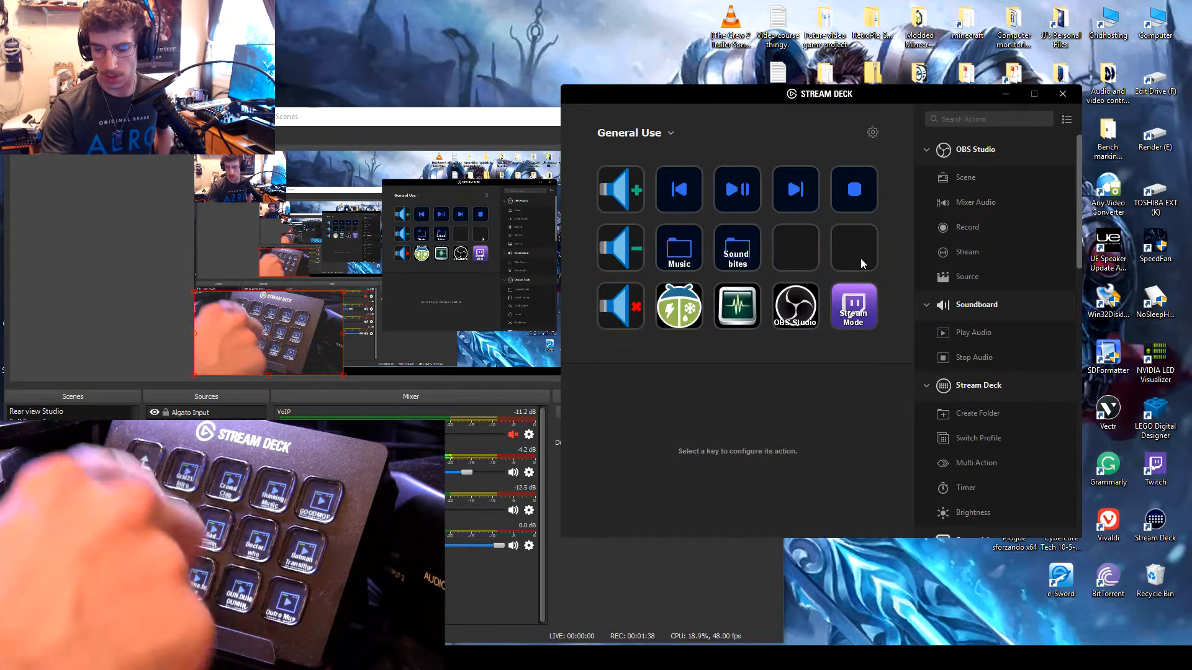
click(861, 264)
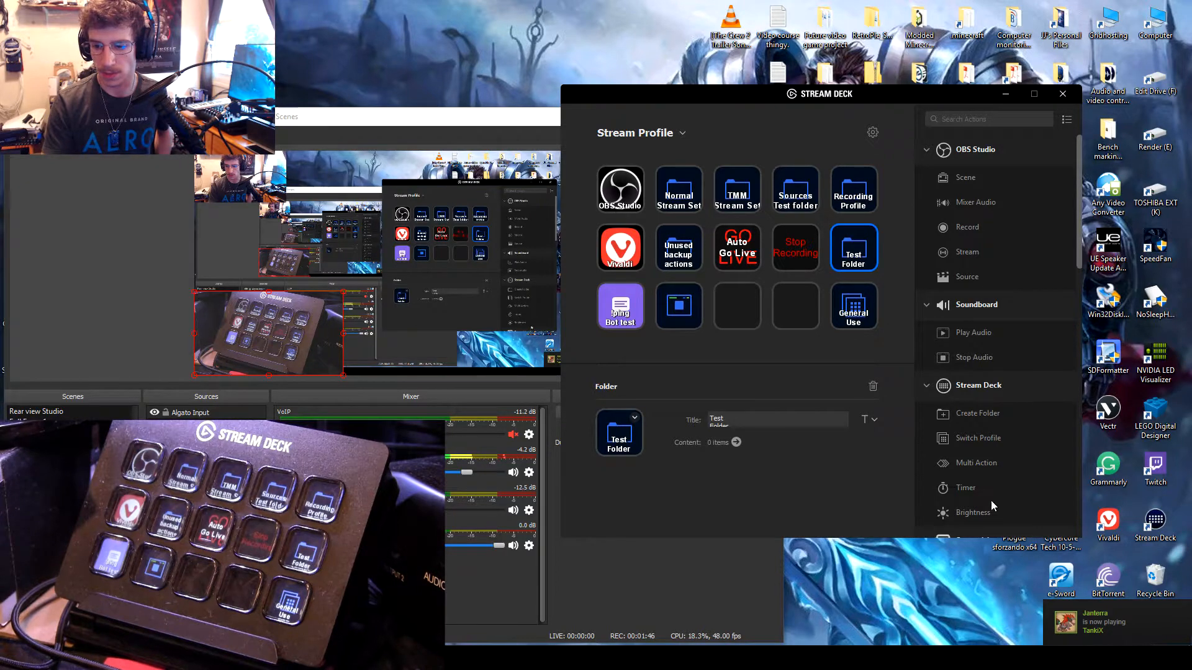
click(860, 317)
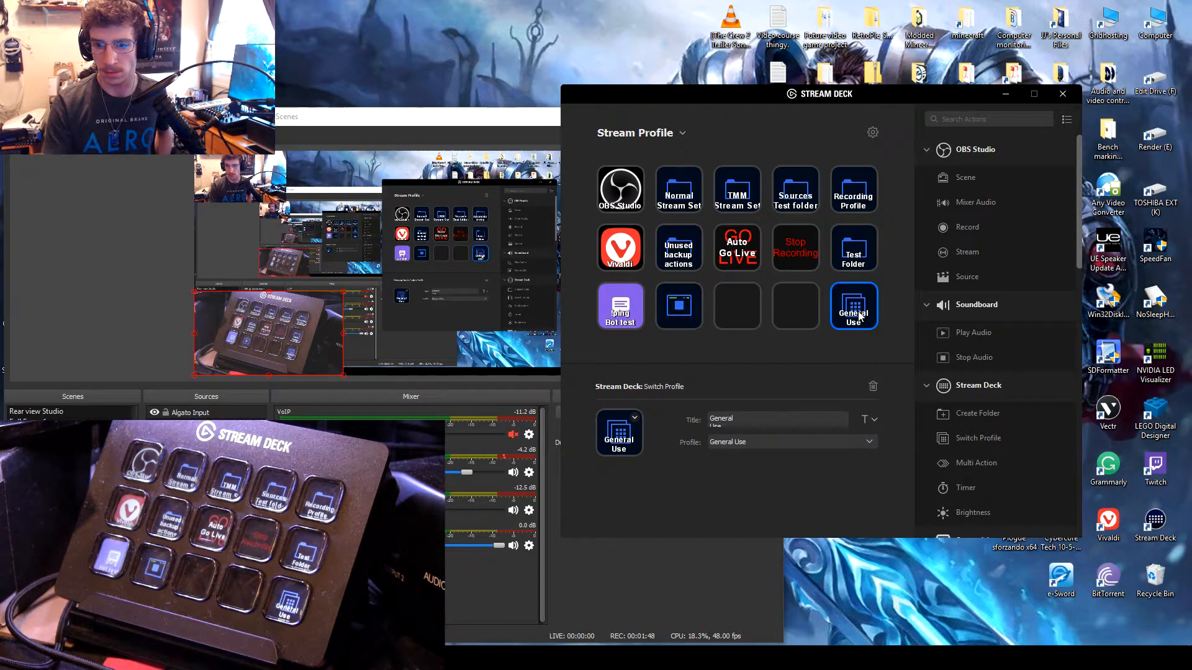
Step: Reopen Test Folder in Stream Profile and select its first empty key
click(1074, 652)
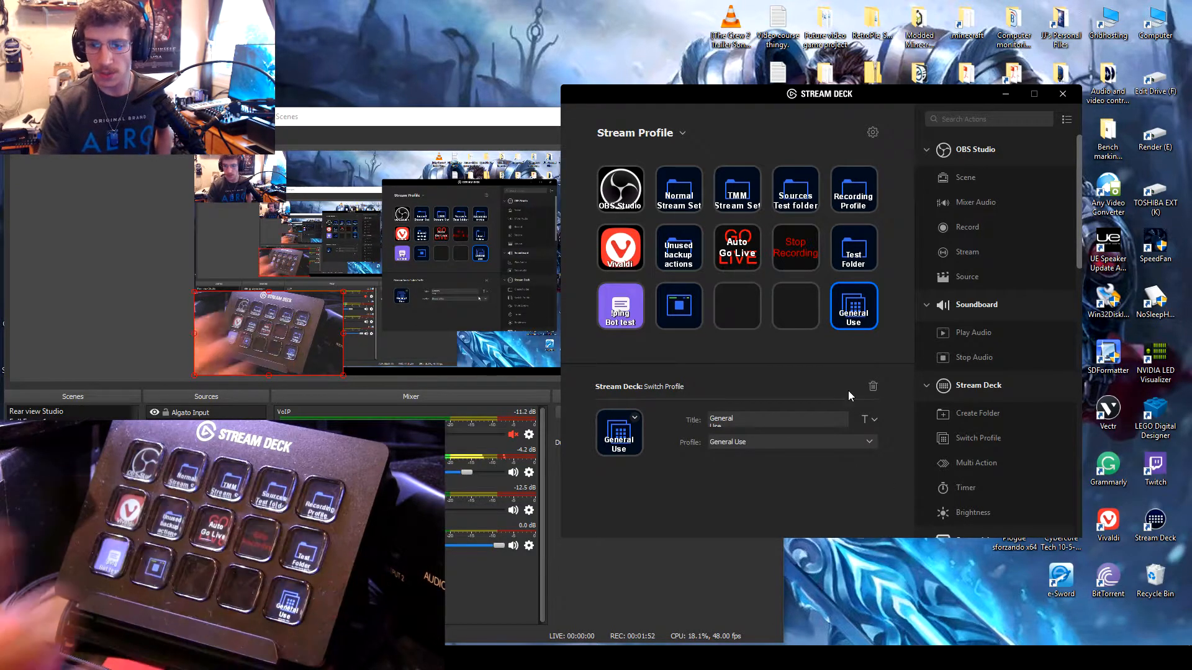
click(847, 237)
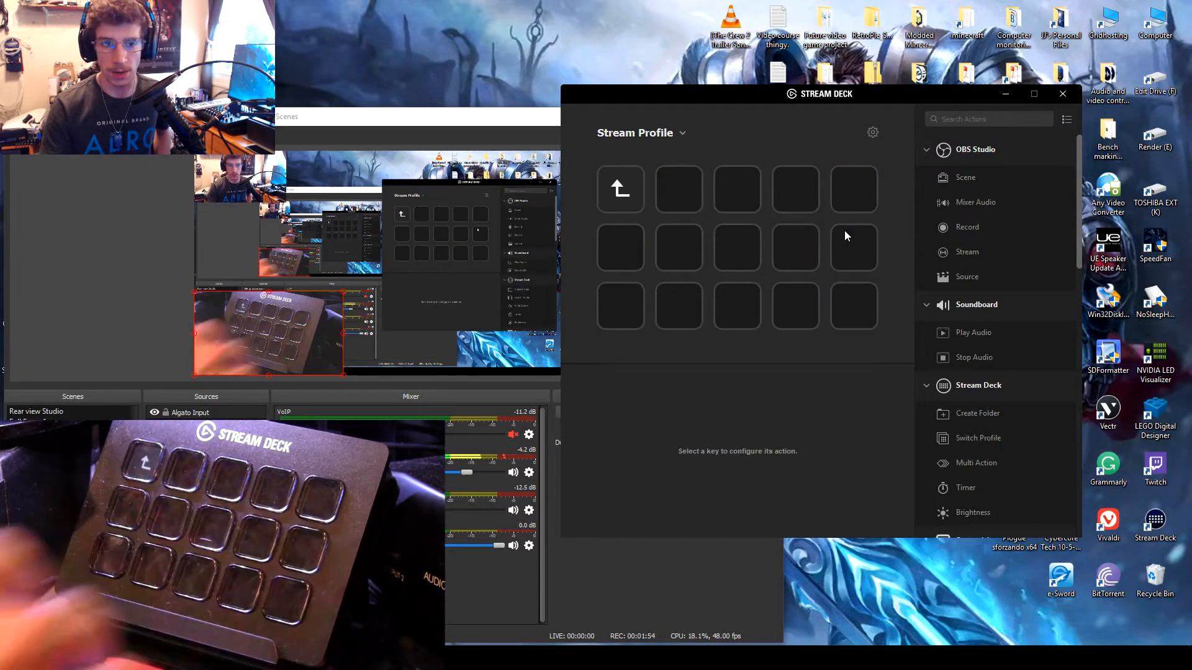
click(678, 185)
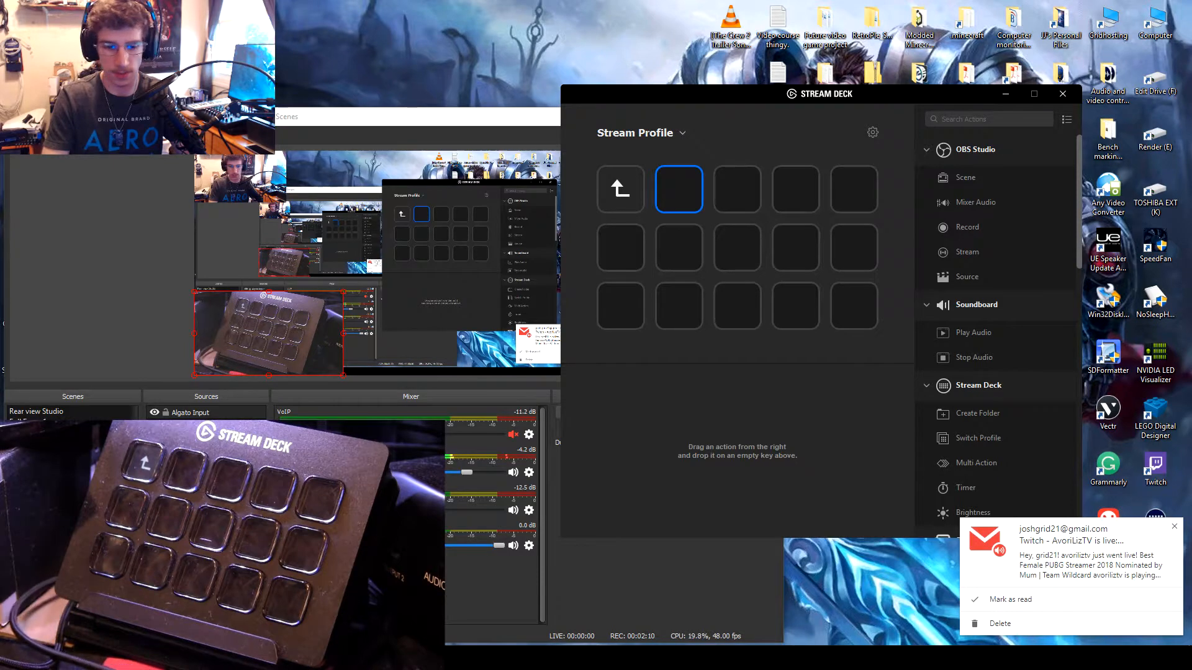
Step: Stop desktop interruptions by dismissing the e-mail notification and closing Vivaldi and Discord
click(1175, 528)
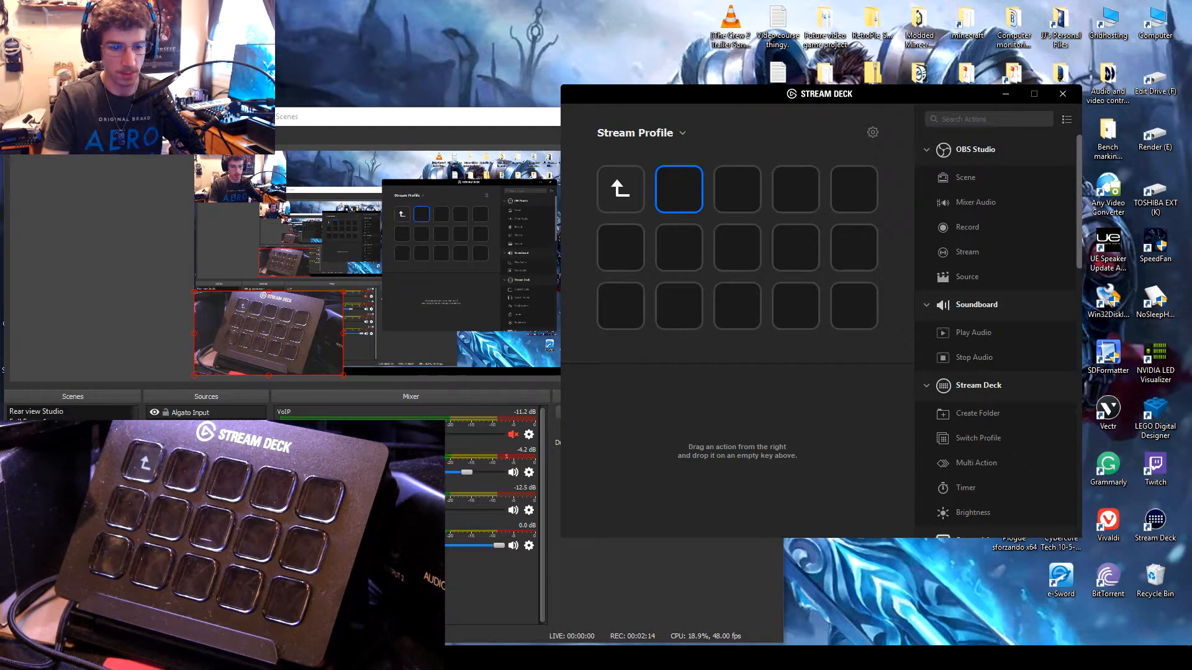
right_click(167, 658)
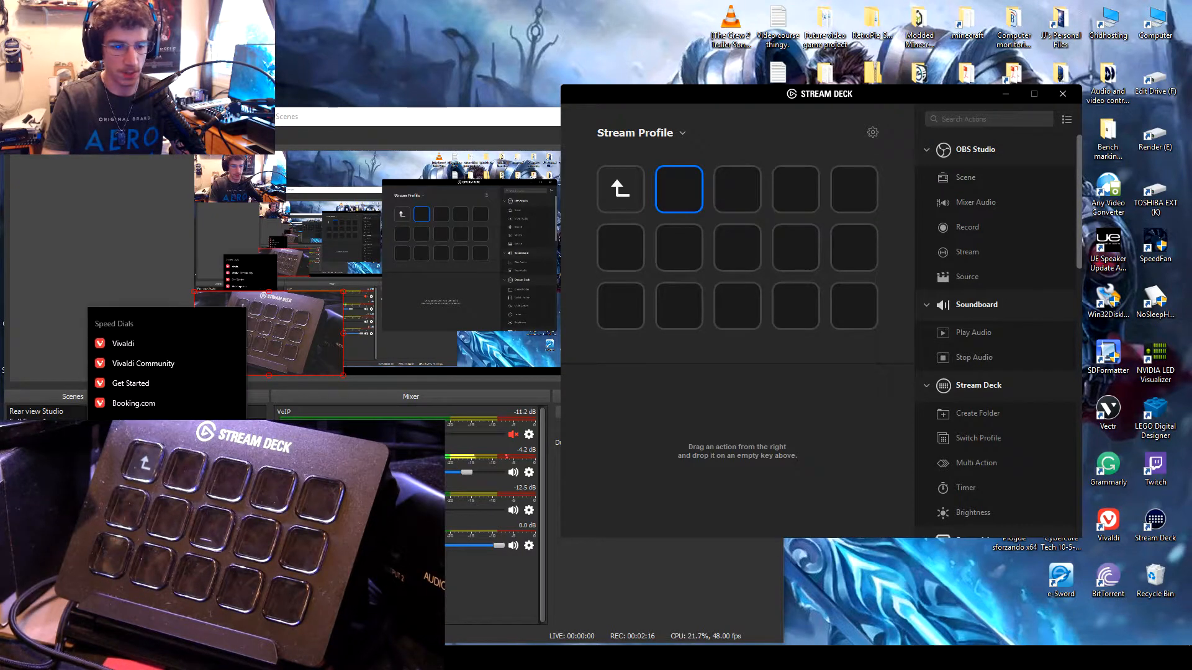
click(163, 632)
right_click(1082, 655)
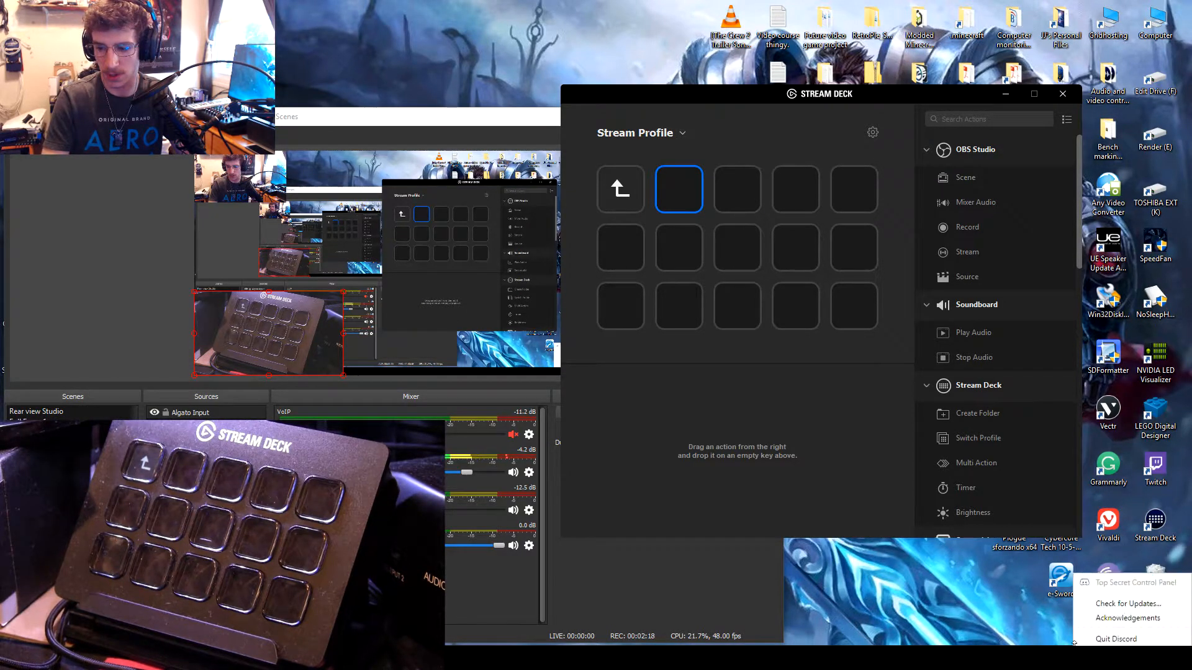
click(1093, 640)
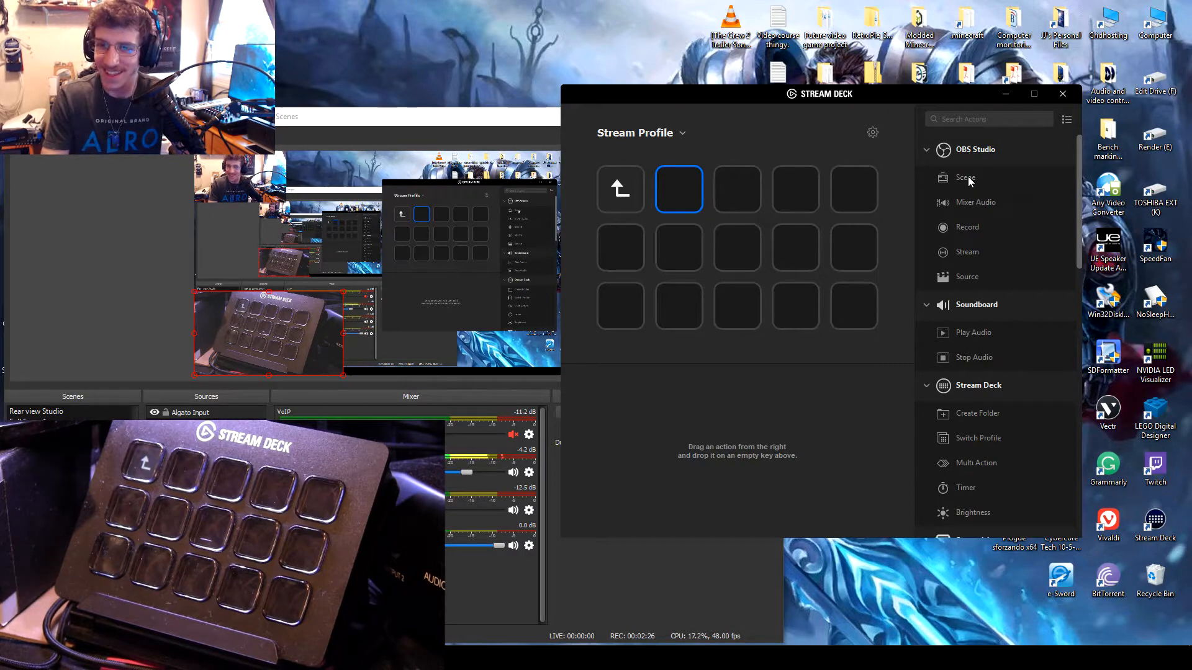
Step: Place an OBS Studio Scene action on the first empty key of Test Folder and delete it again
drag(969, 180, 678, 191)
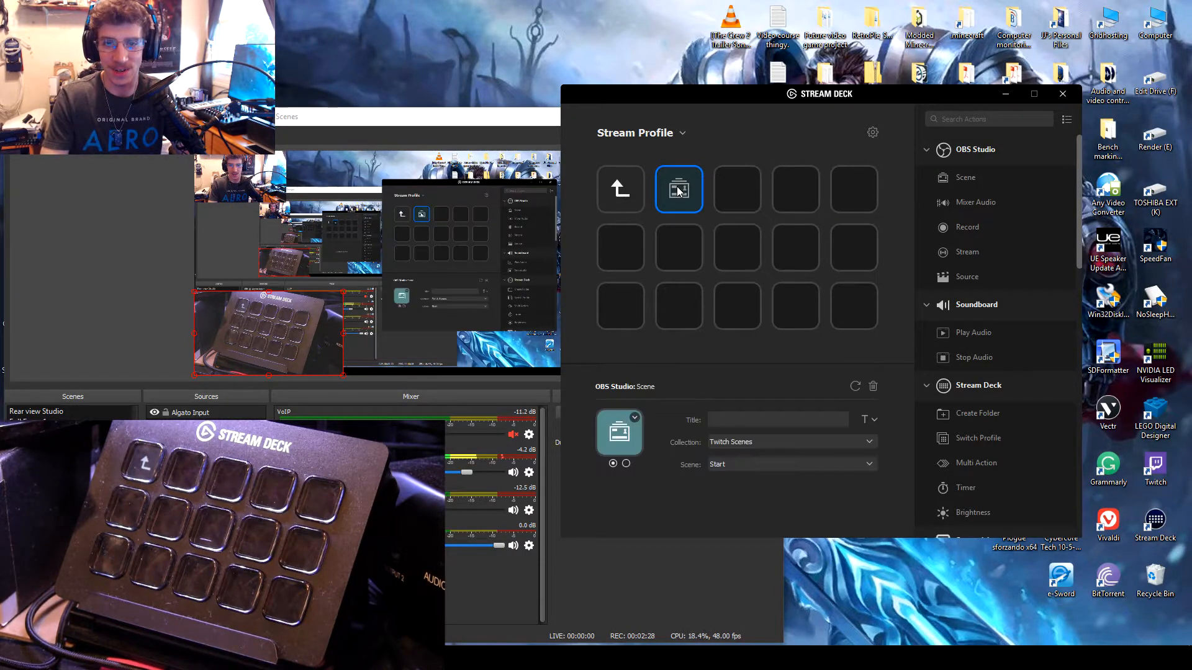
right_click(684, 188)
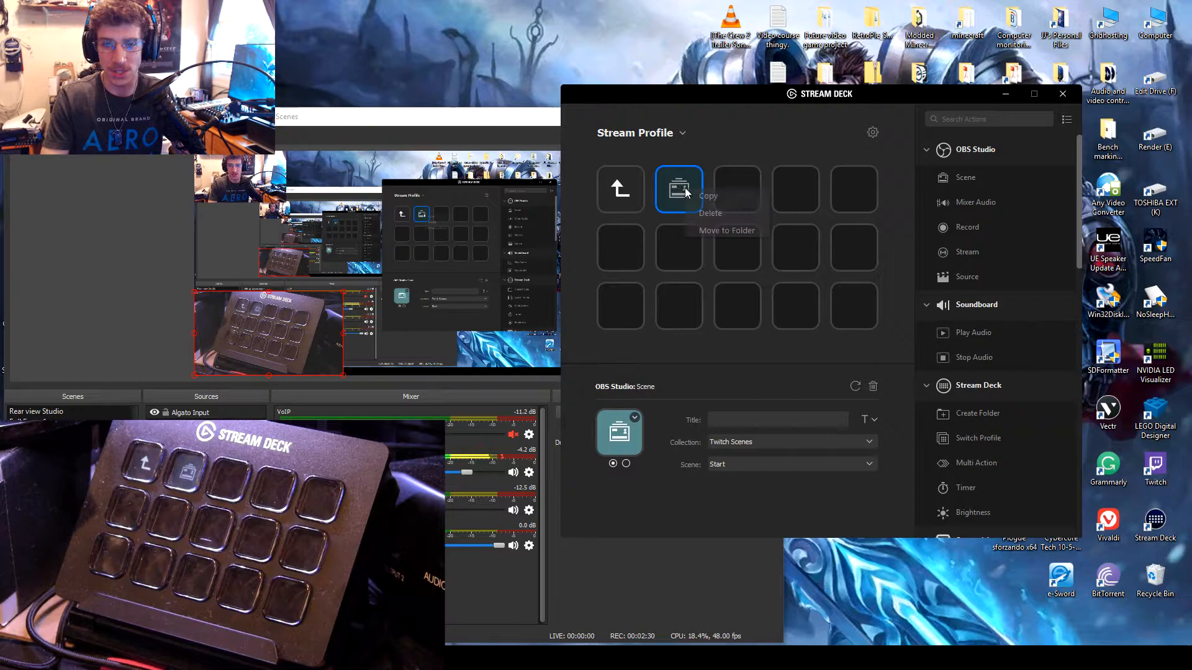
click(730, 211)
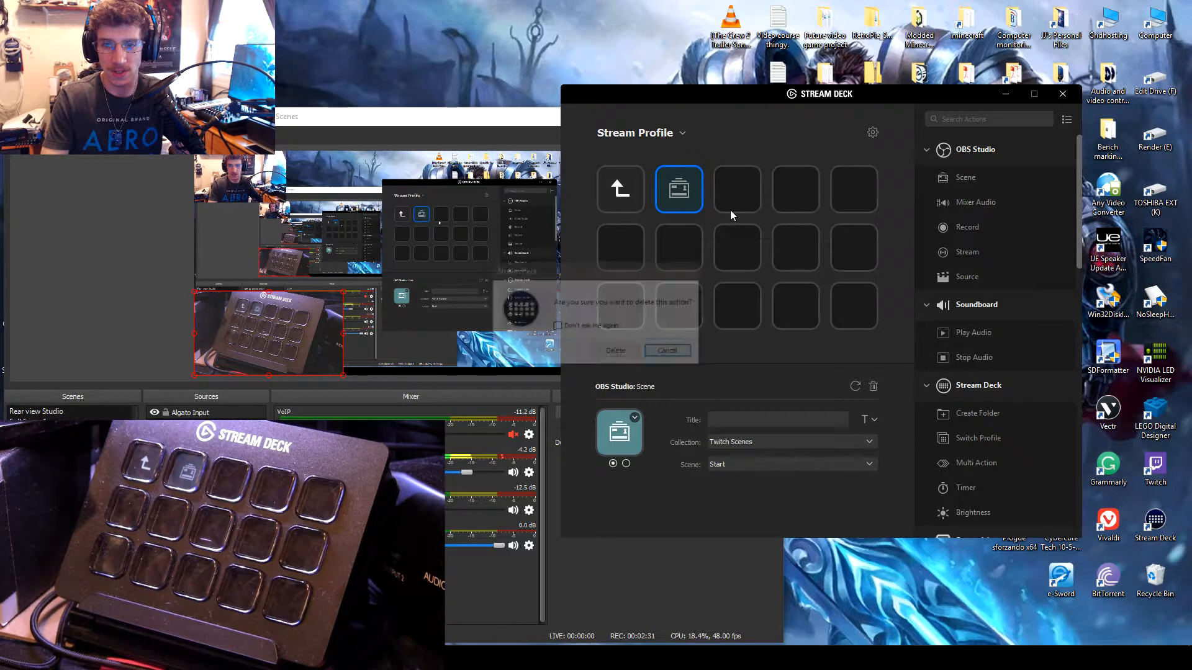
click(617, 352)
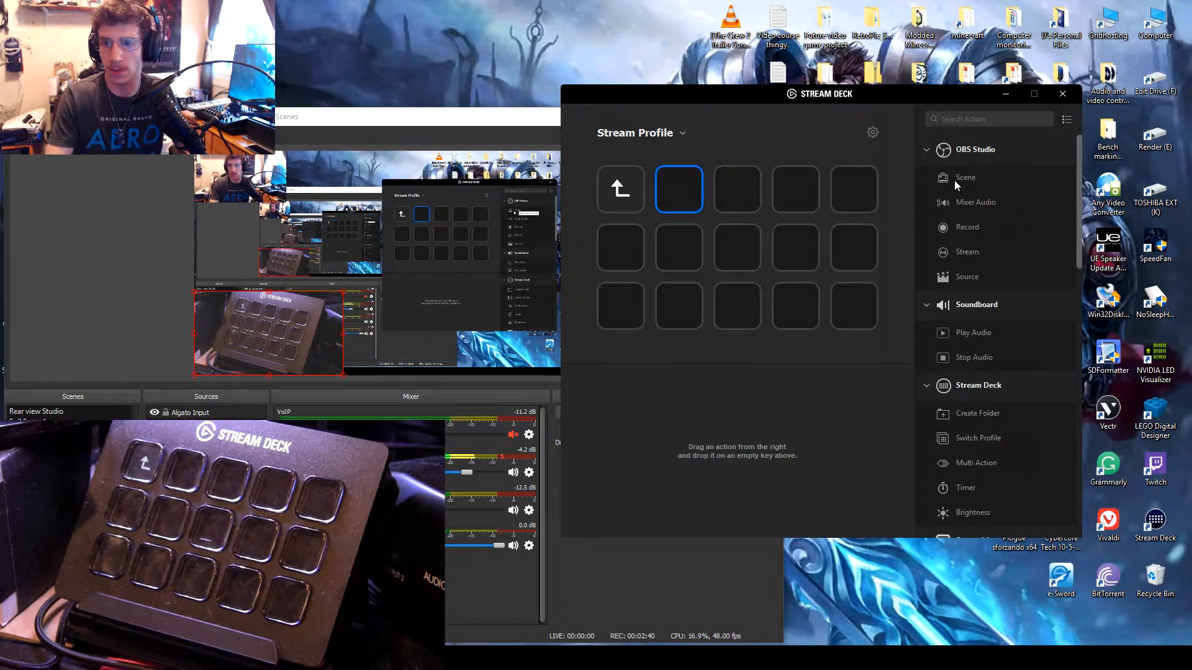
Step: Add an OBS Studio Scene action titled Welcome to the first empty key of Test Folder, using the scene Start
drag(955, 181, 680, 192)
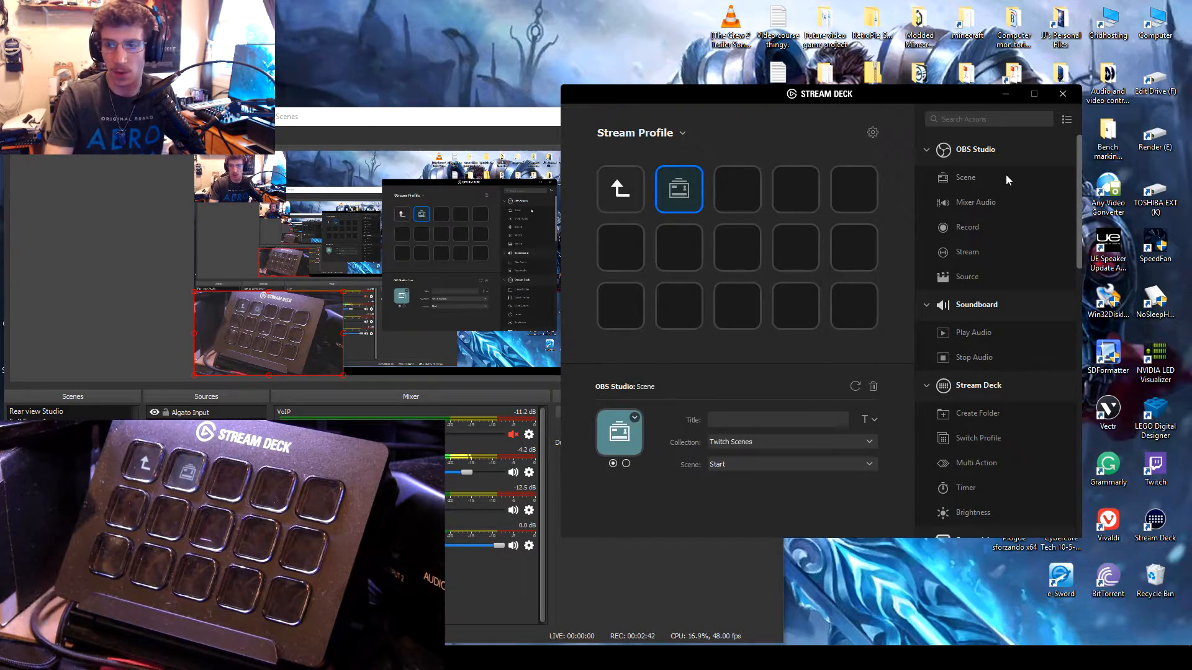
click(768, 418)
text(Welcome)
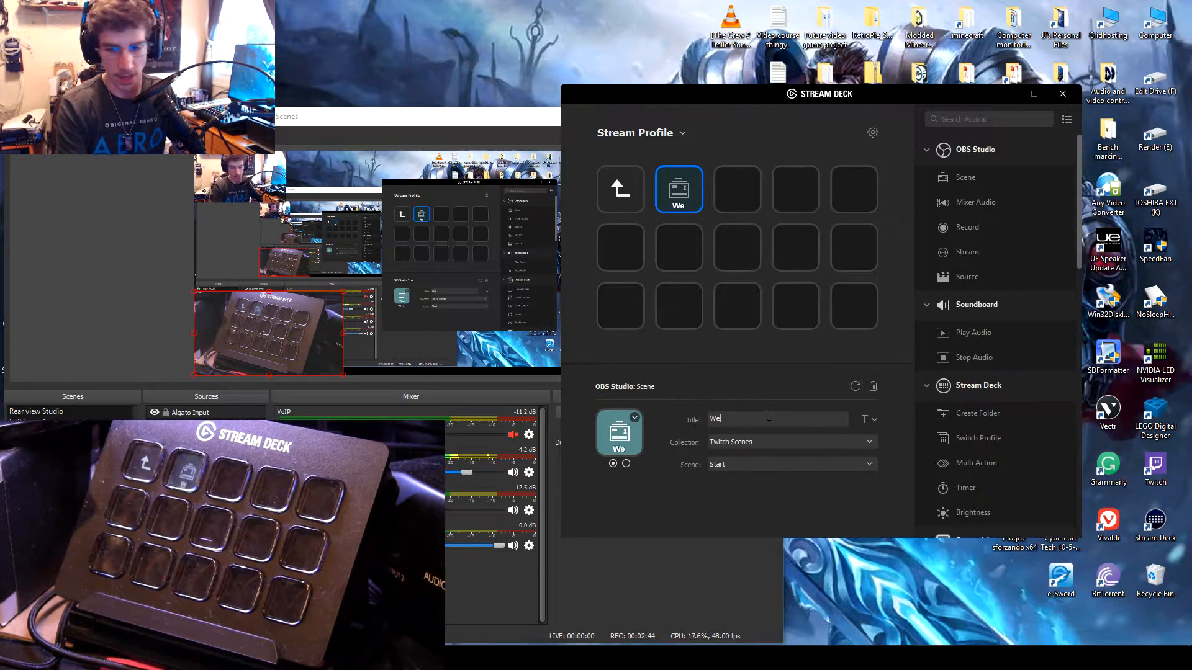
click(757, 464)
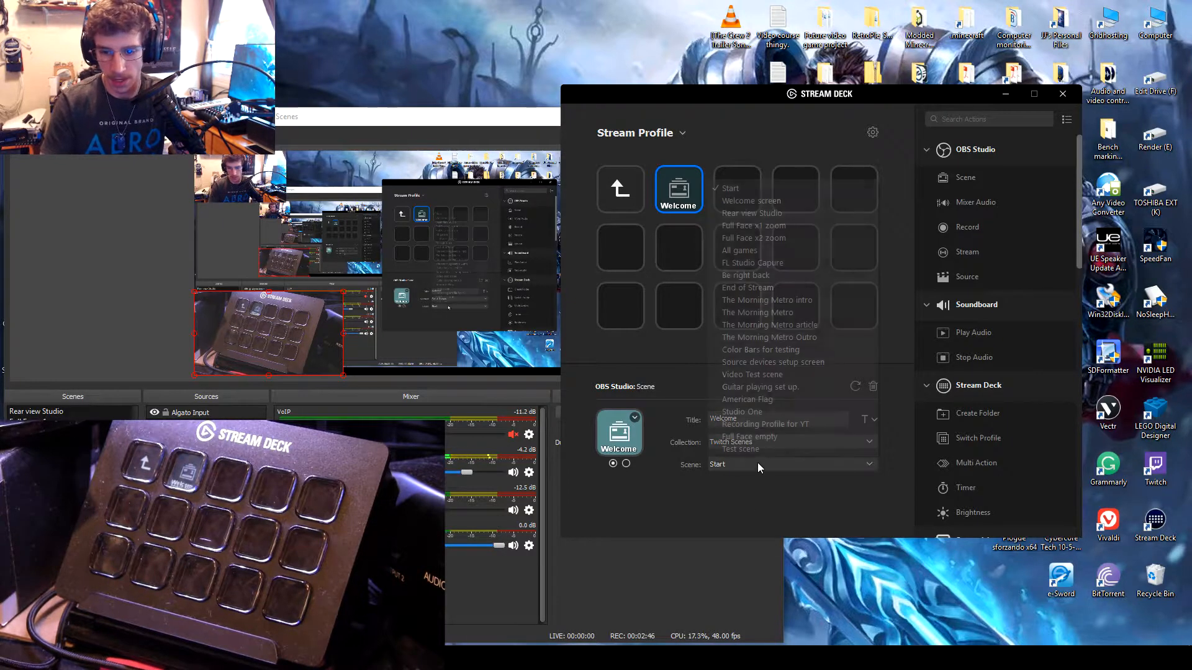
click(774, 187)
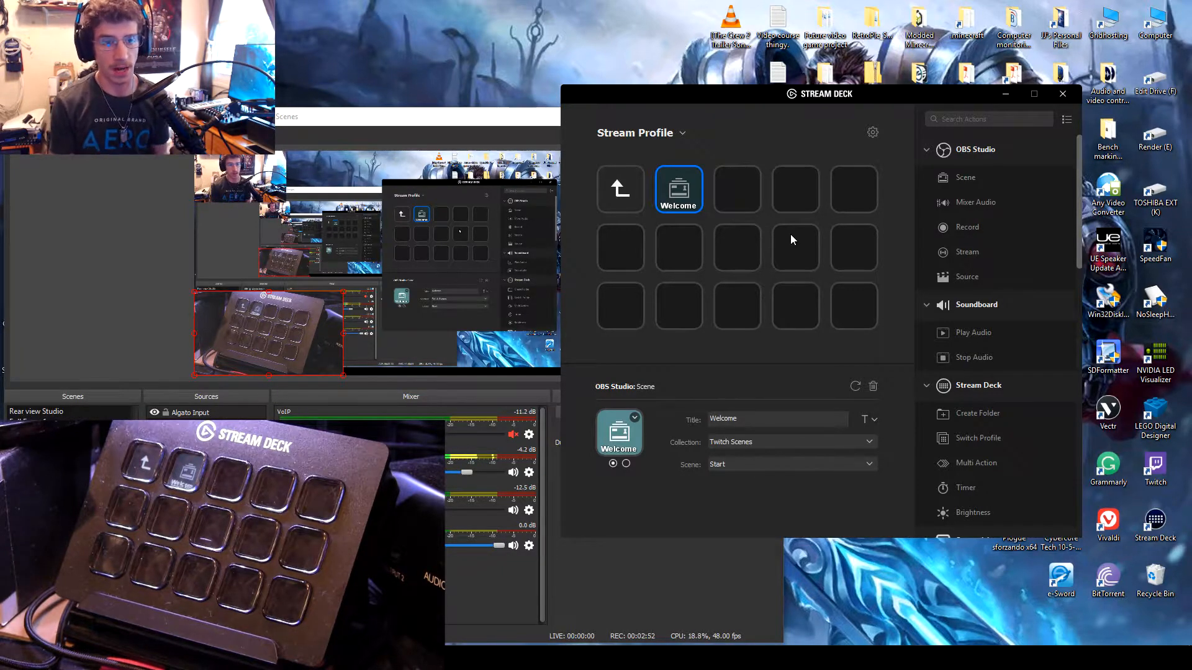
Step: Open the Elgato Stream Deck Plugin tool in OBS Studio and return to the Stream Deck window
click(180, 133)
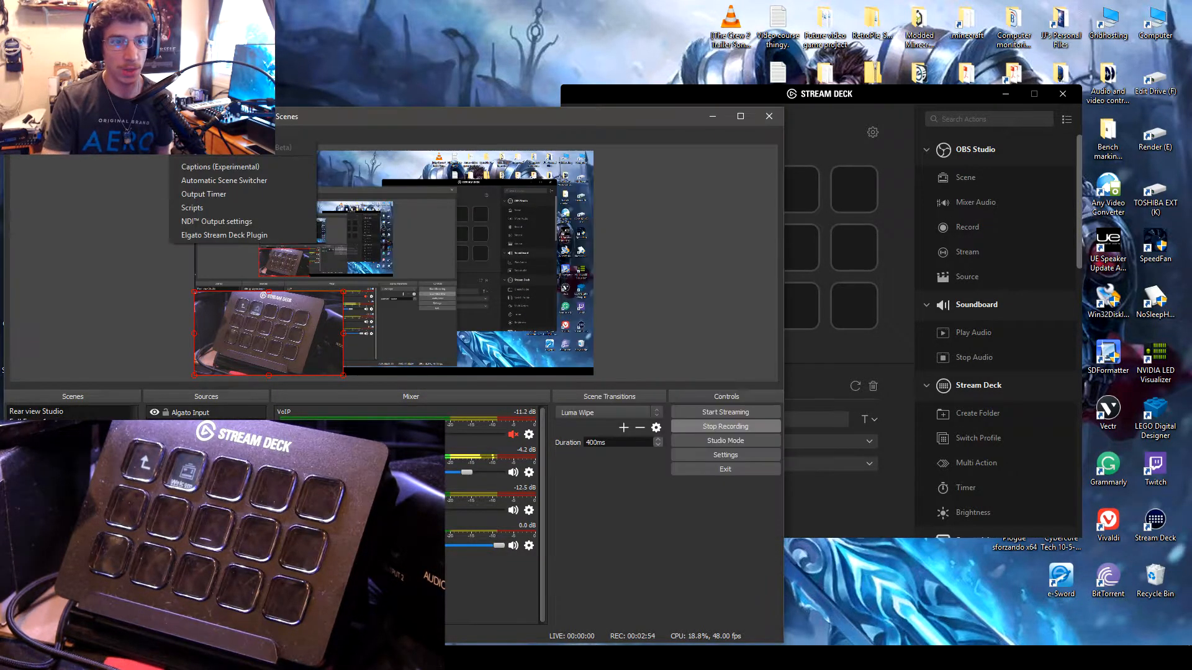
click(251, 236)
click(831, 145)
click(730, 189)
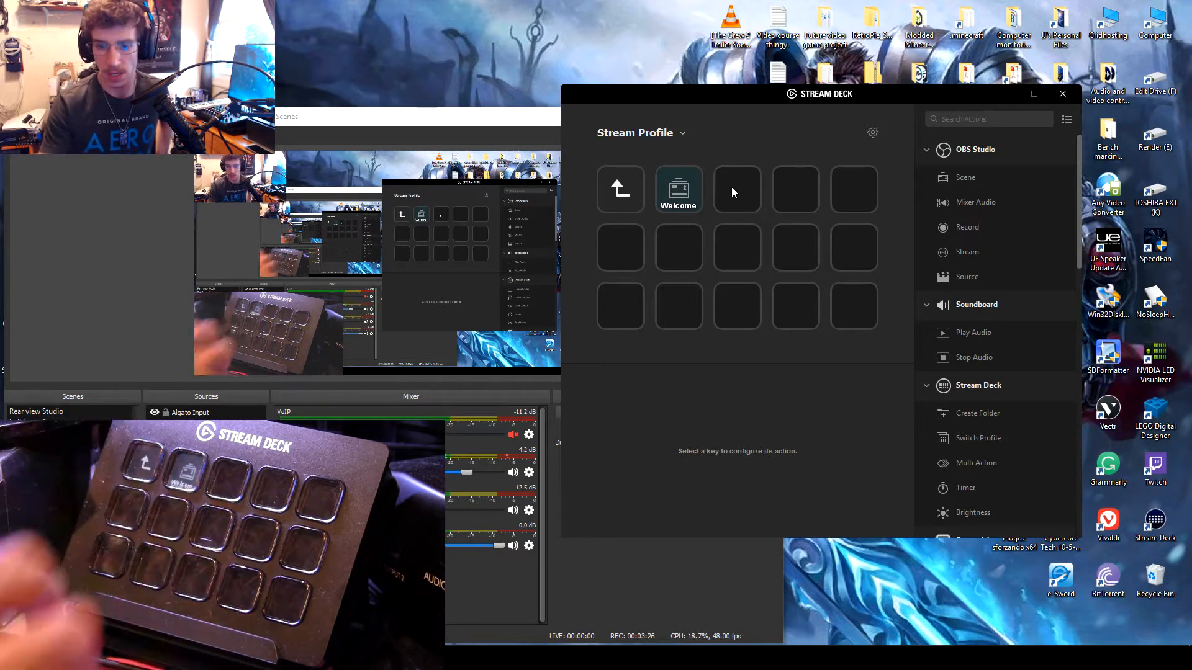
Step: Check both icon states of the Welcome key and set its scene to Welcome screen
click(666, 185)
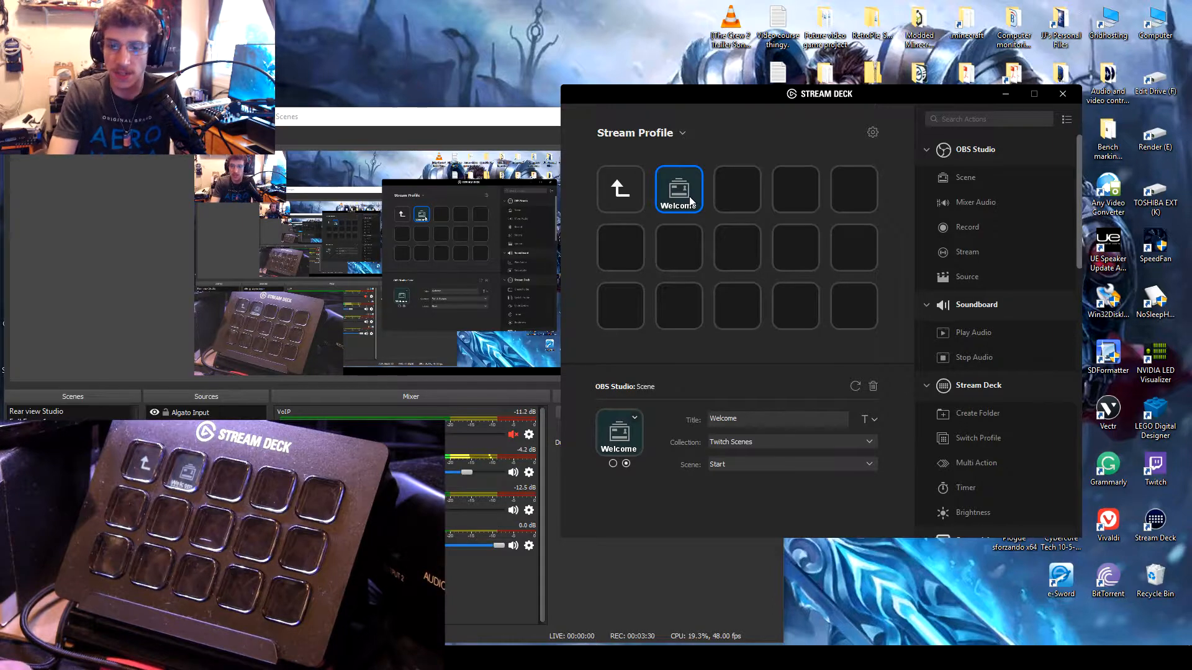
click(625, 463)
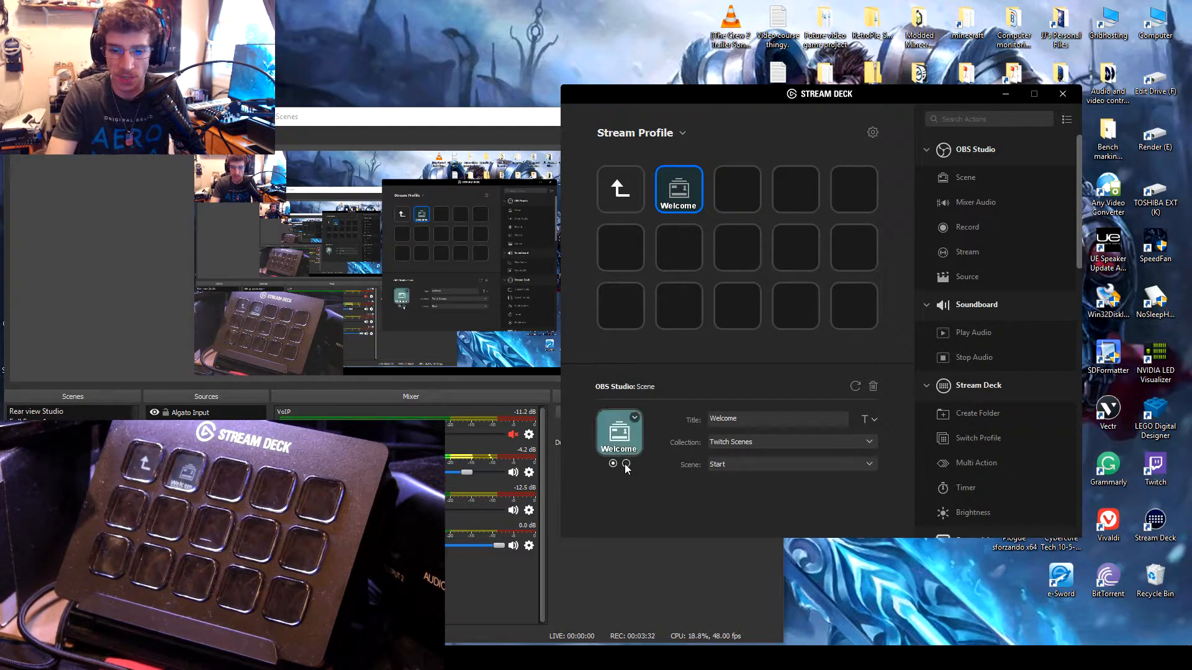
click(626, 464)
click(769, 464)
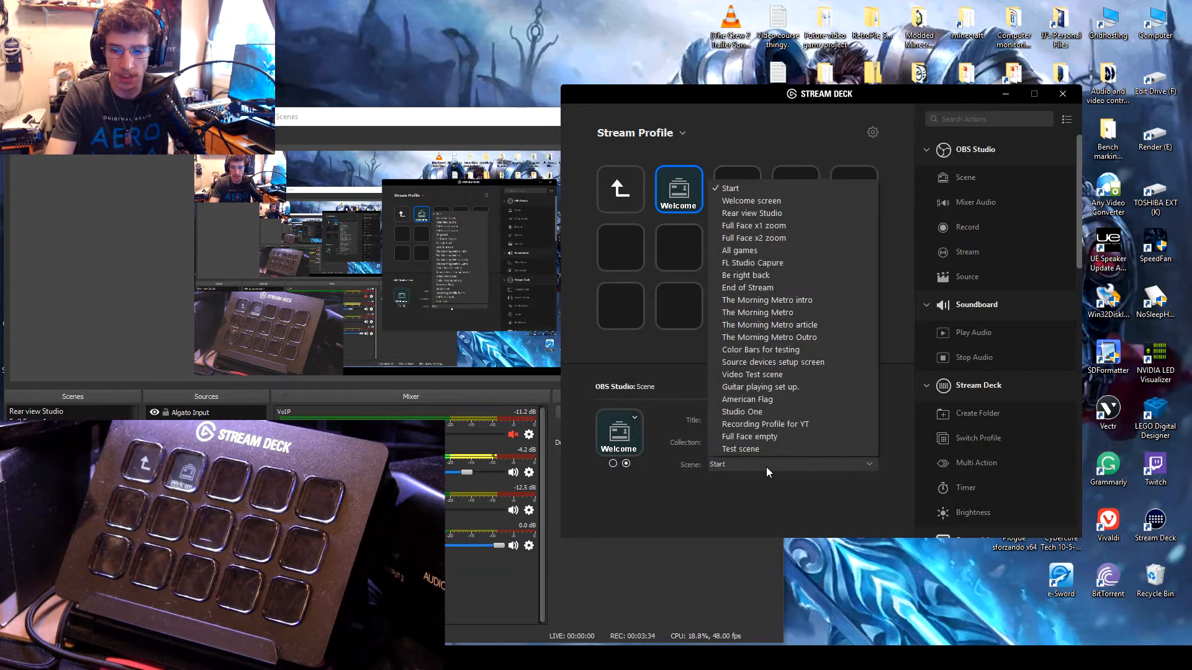
click(650, 318)
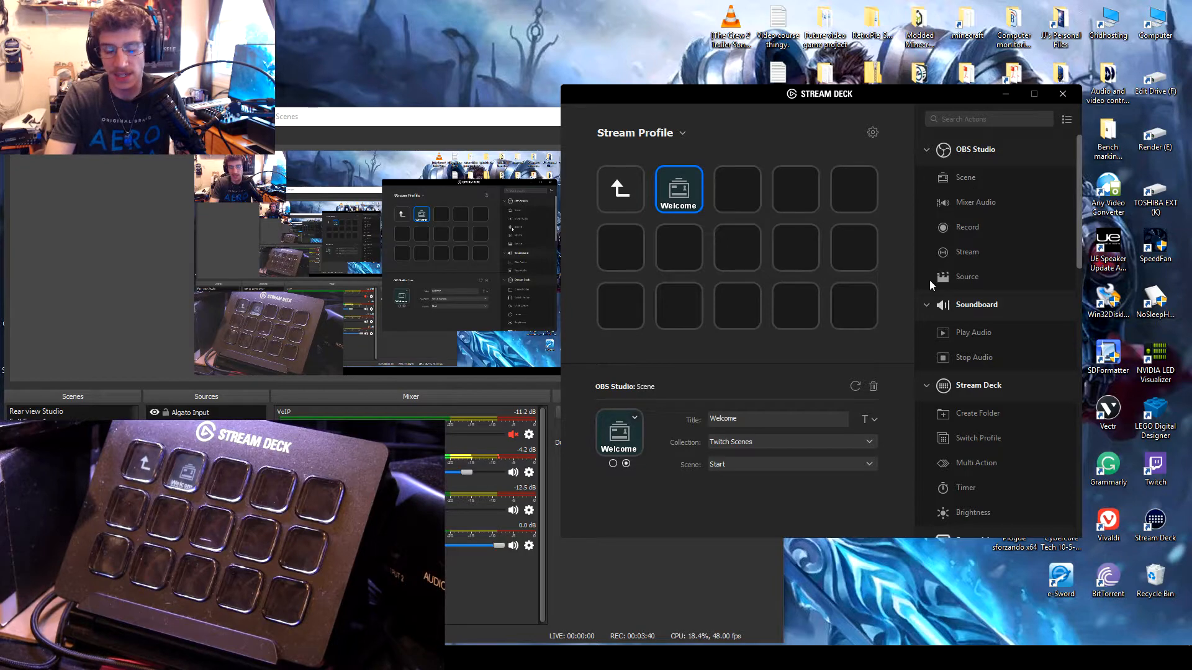
click(769, 468)
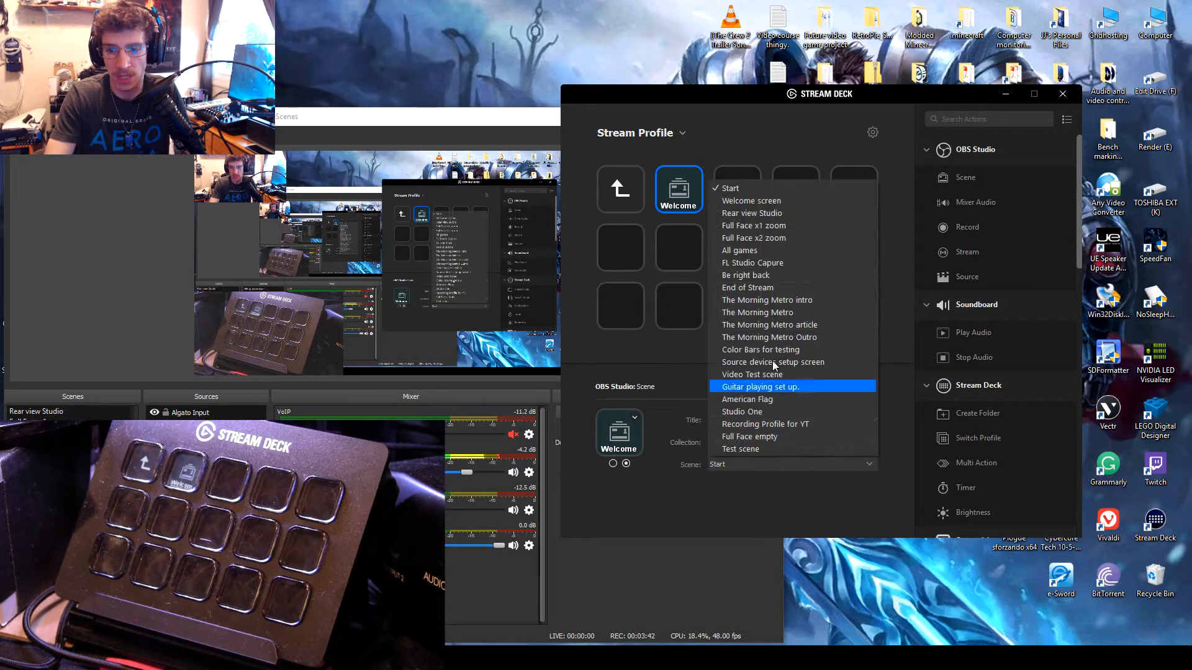
click(783, 200)
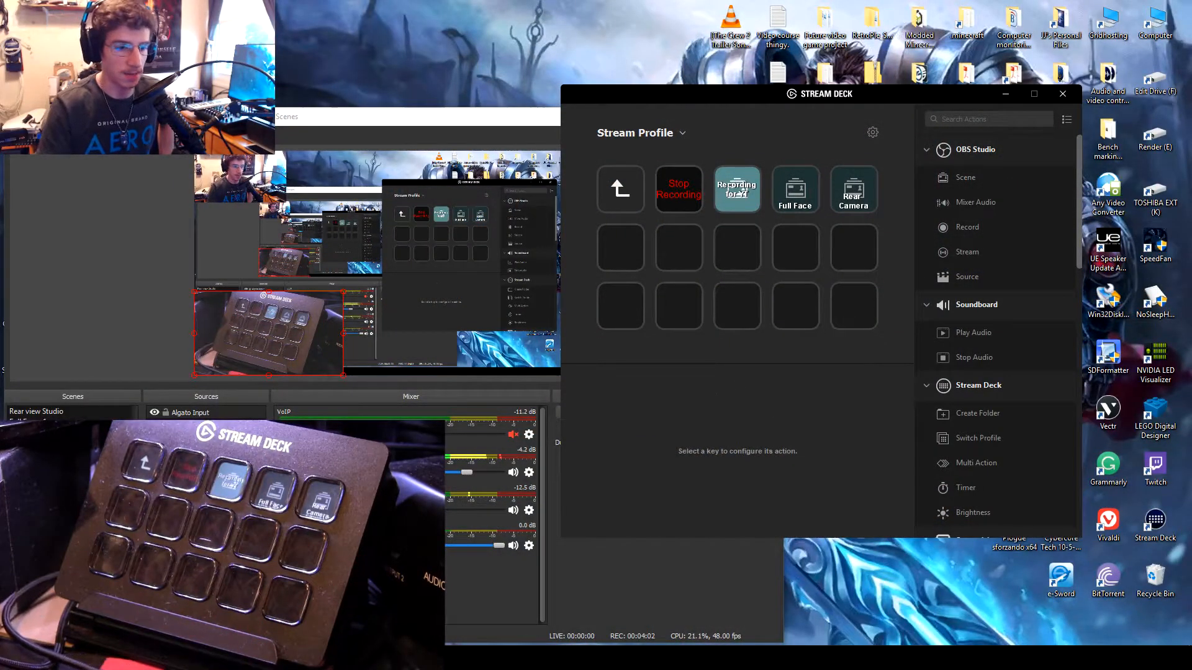
Step: Return to the main page of Stream Profile, open Test Folder and select its Welcome key
double_click(620, 189)
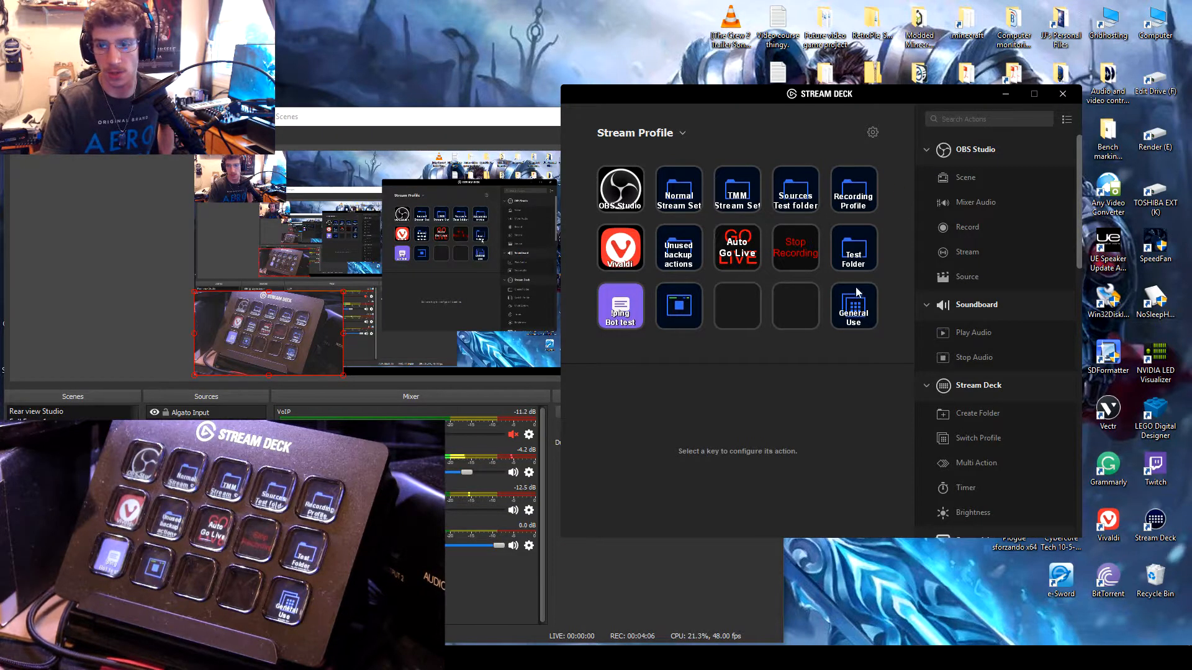
click(851, 252)
double_click(851, 251)
click(696, 191)
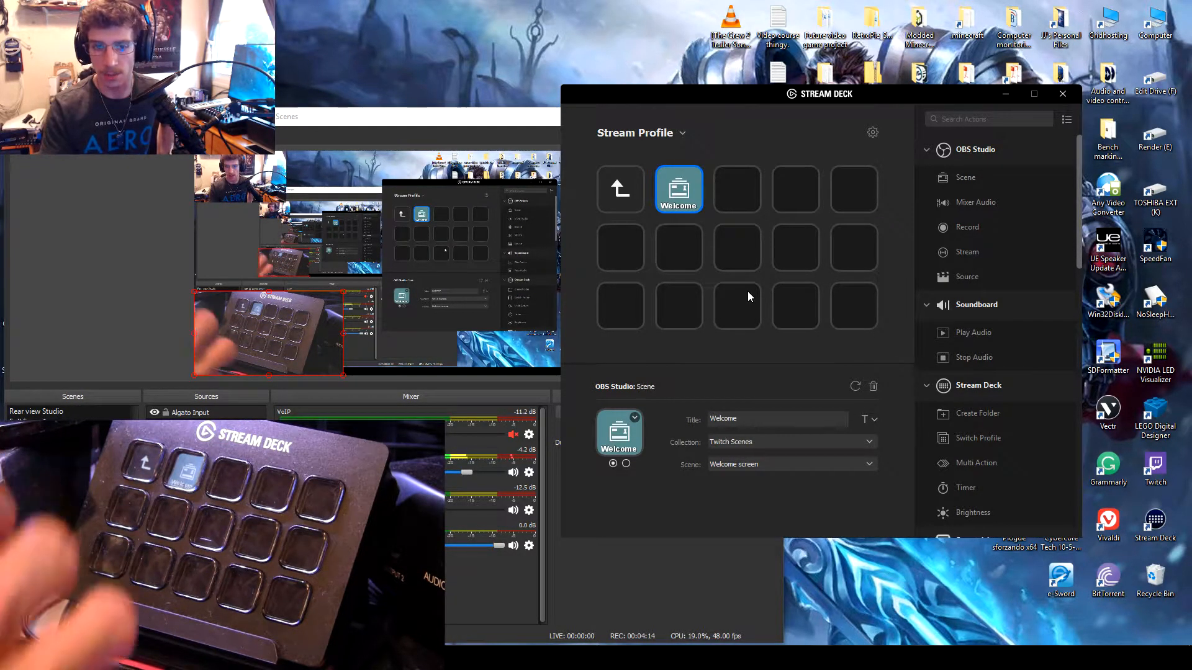
Step: Place an OBS Studio Scene action on the key beside Welcome and a Soundboard Play Audio action on the following key
click(725, 188)
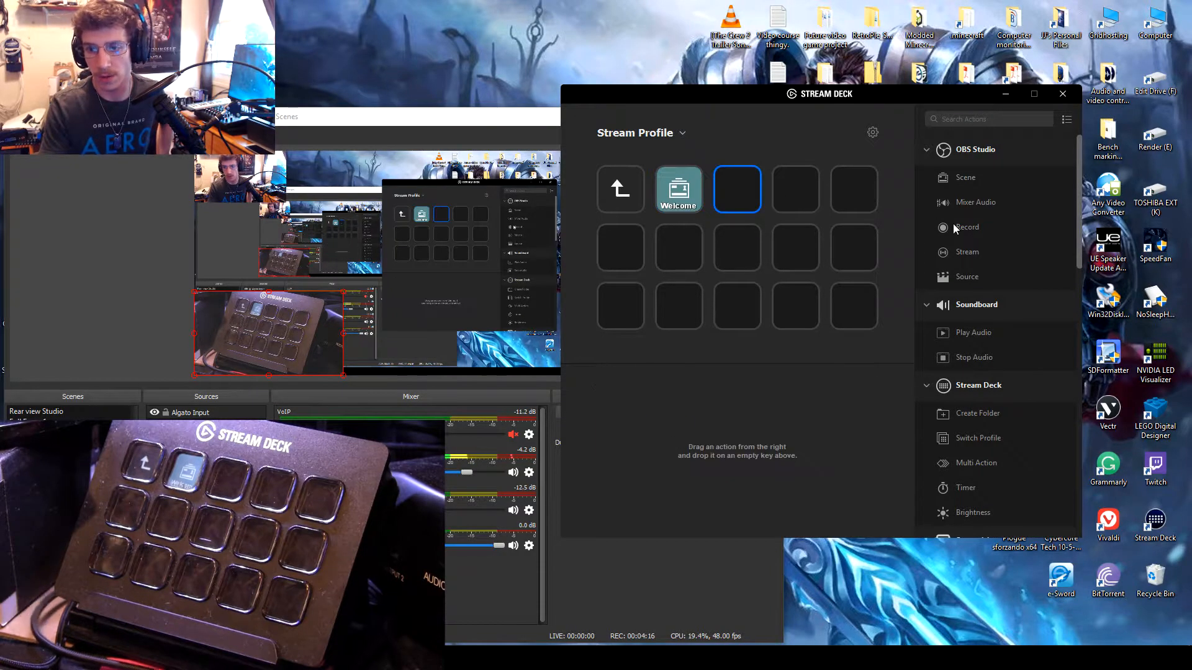
scroll(993, 420, down, 2)
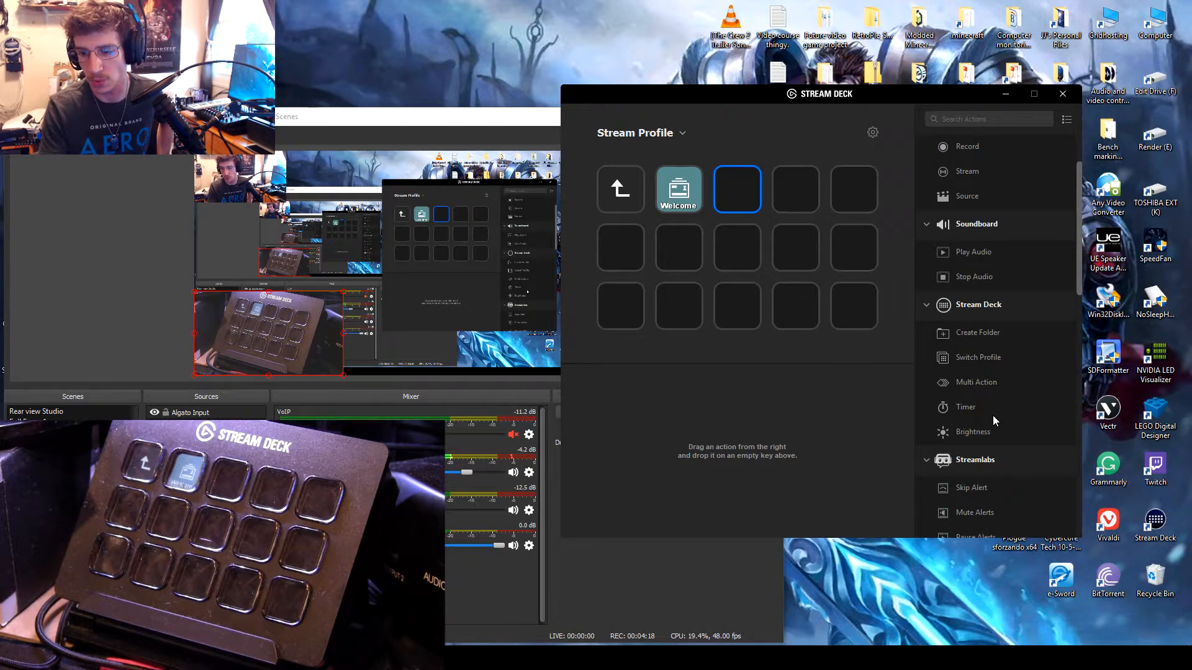
scroll(984, 394, up, 2)
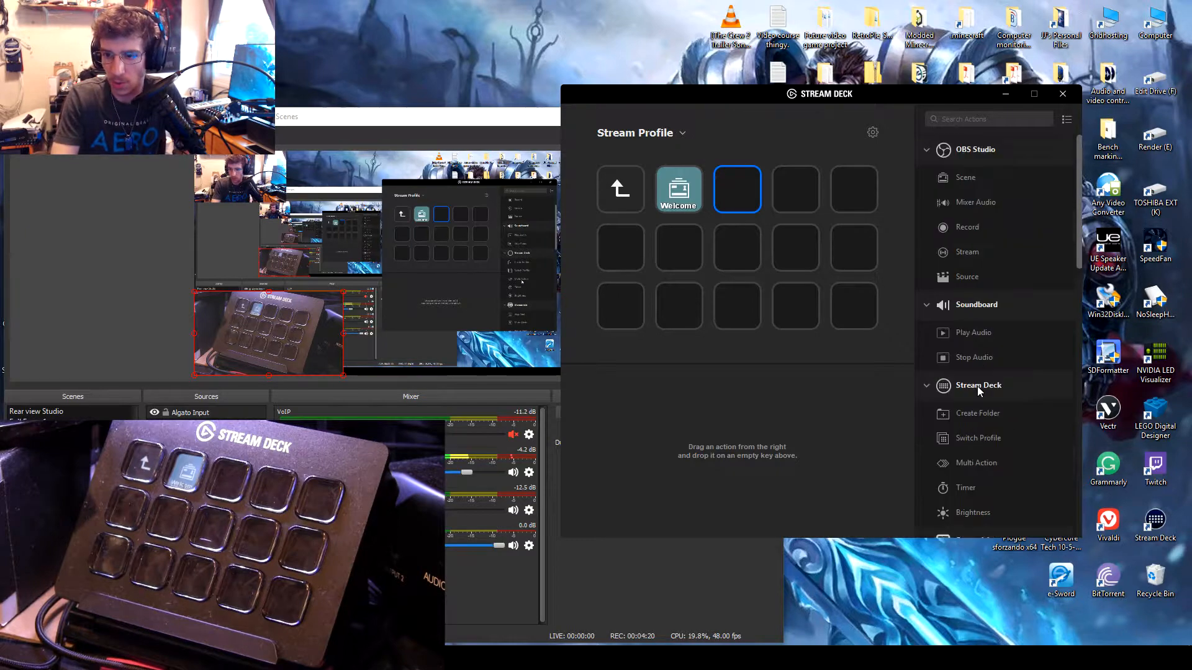
drag(969, 176, 723, 188)
drag(985, 327, 798, 188)
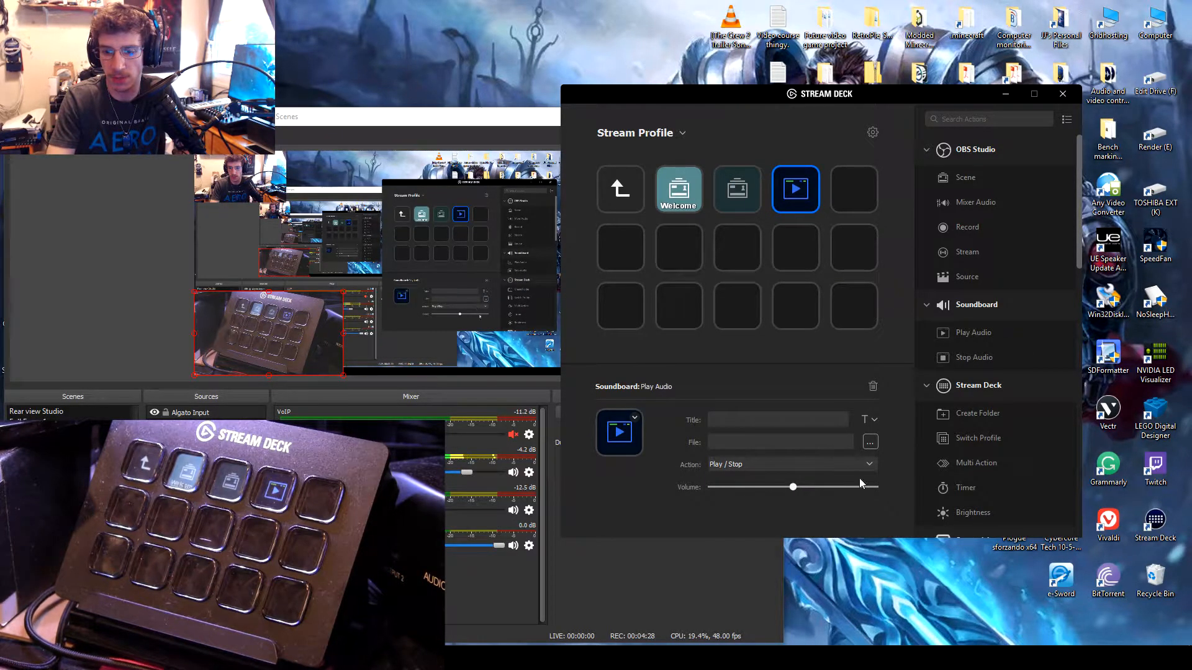
Step: Start choosing a sound file for the Play Audio key and browse to the Twitch OBS videos folder on Render (E:)
click(871, 442)
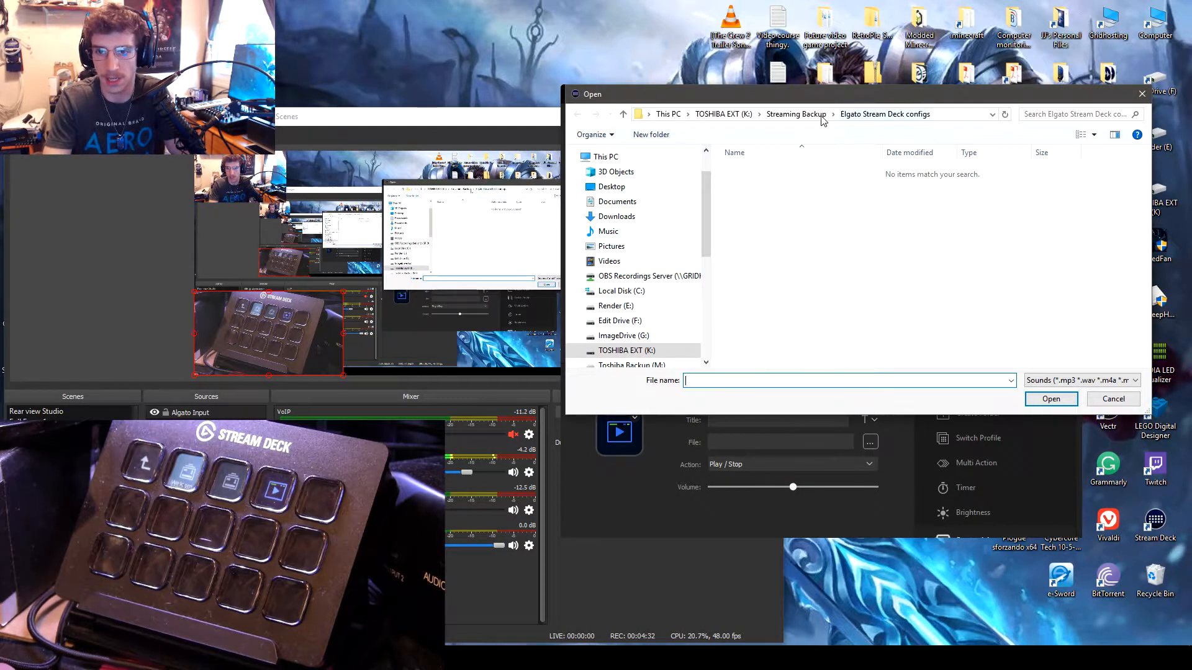
click(633, 307)
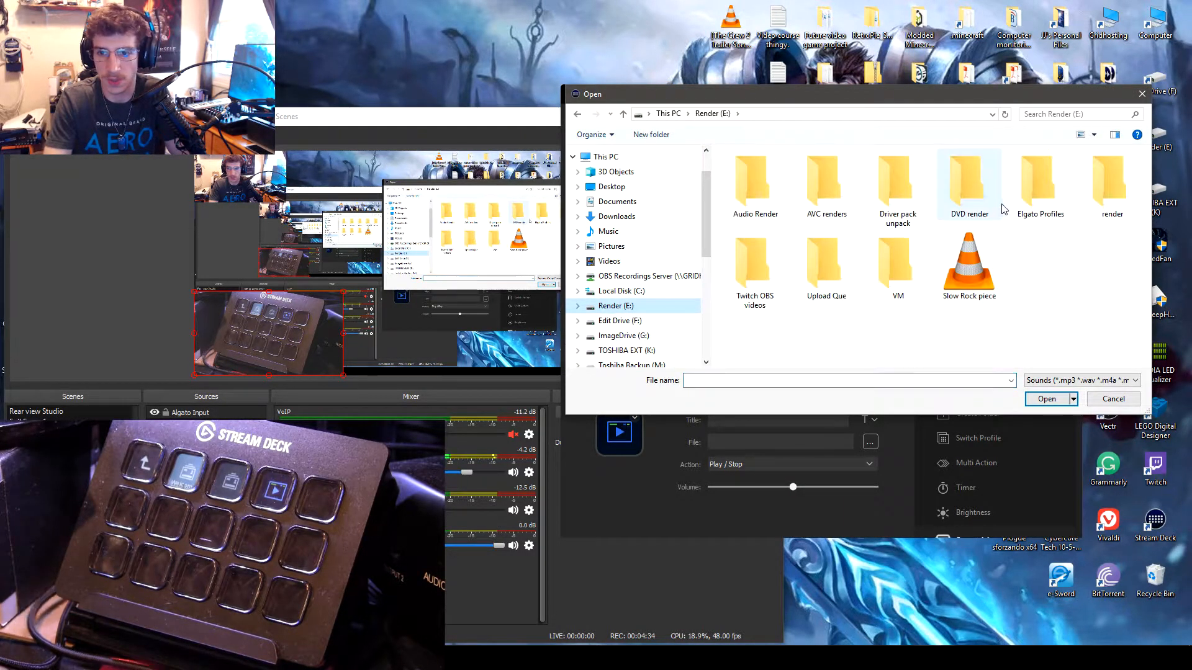
double_click(1098, 199)
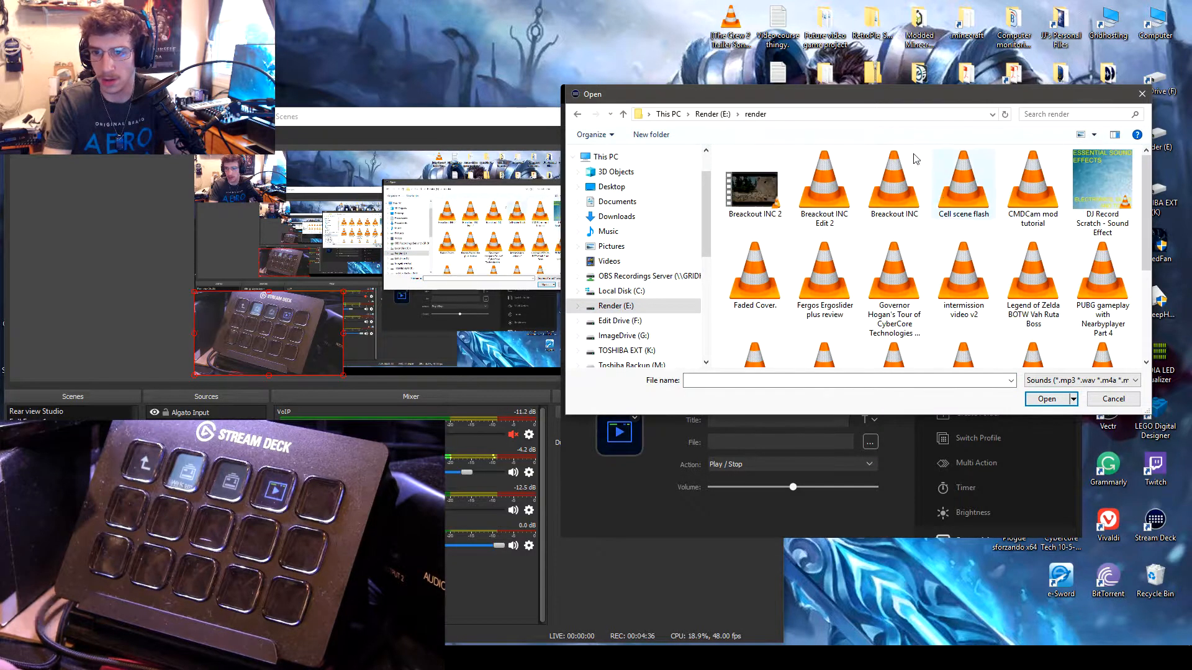
key(BackSpace)
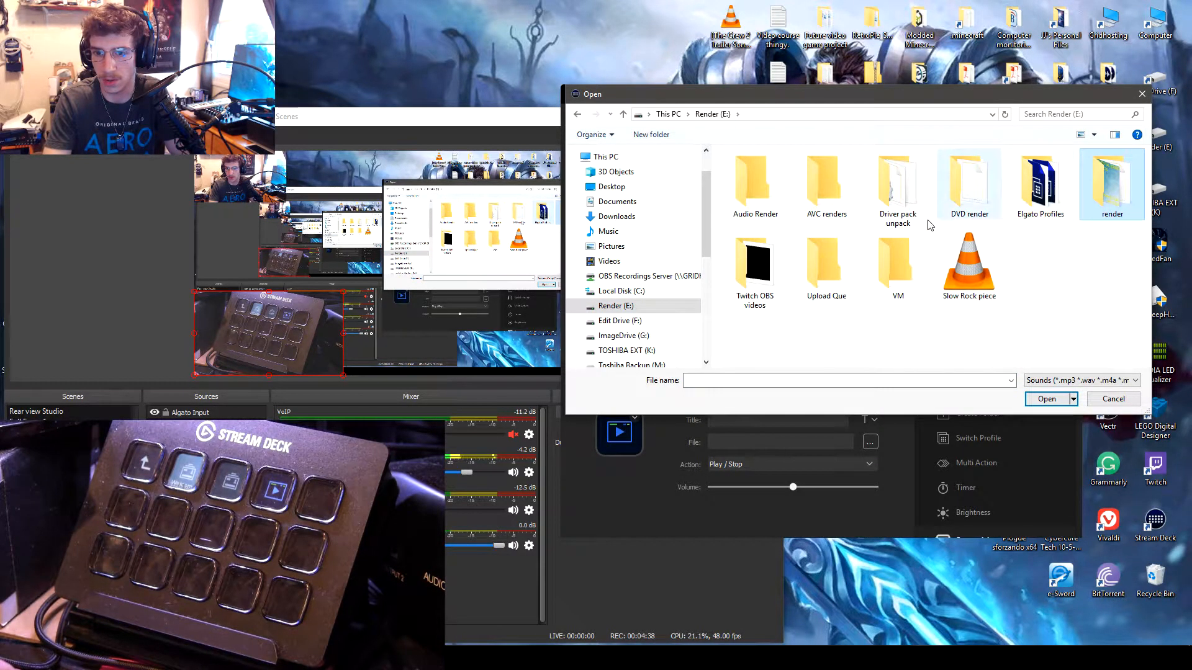
click(758, 268)
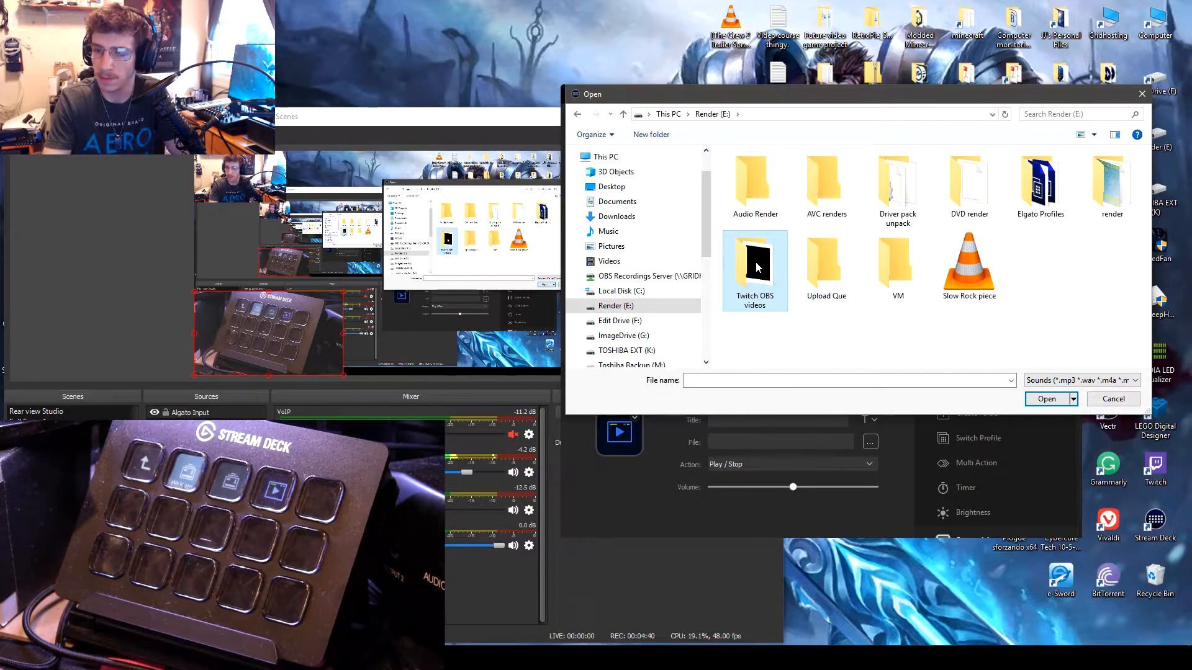
double_click(758, 268)
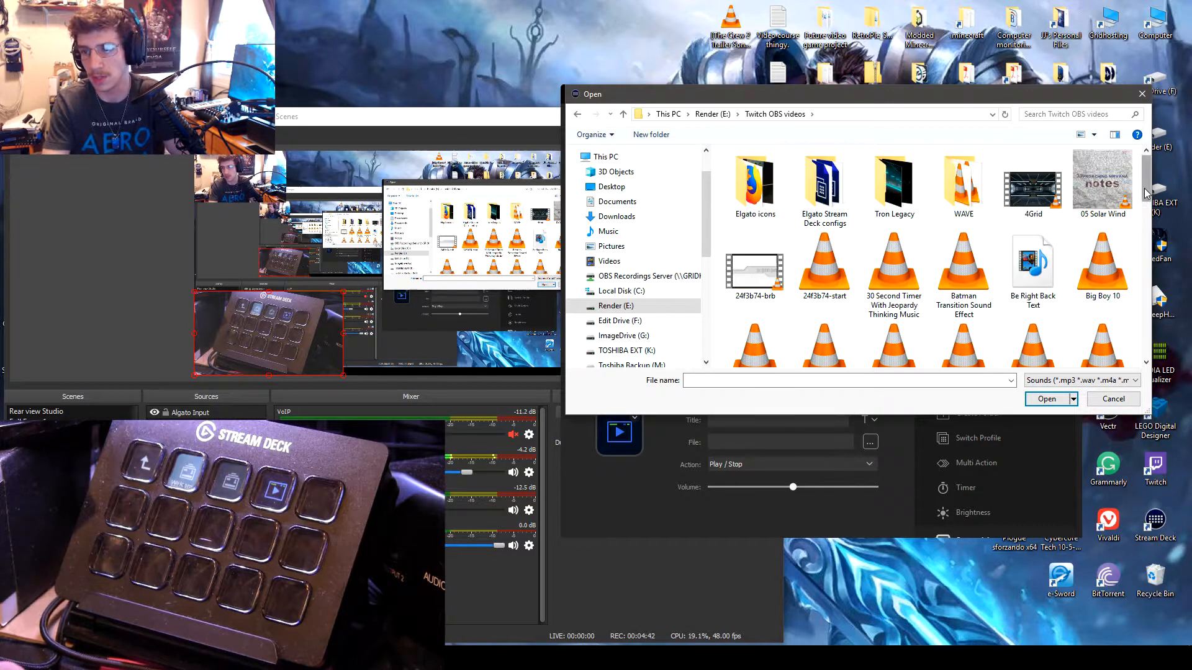
Step: Look through the media files and the supported sound formats for the Play Audio key without choosing a file
scroll(1149, 201, down, 1)
drag(1150, 200, 1153, 221)
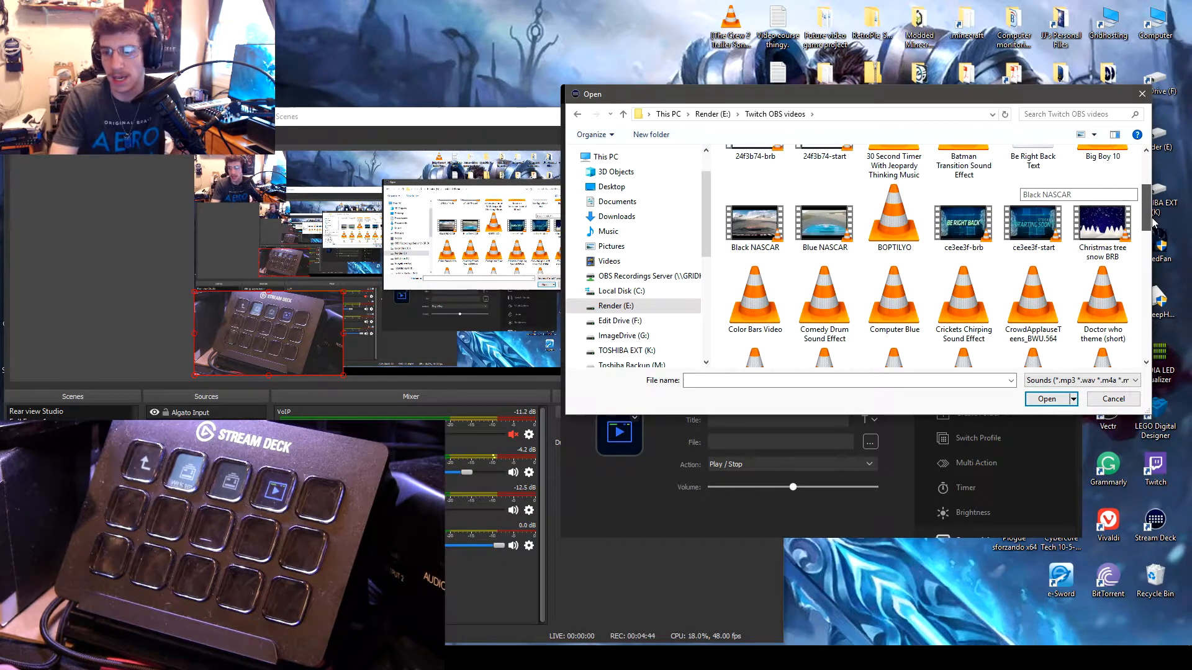
click(1120, 381)
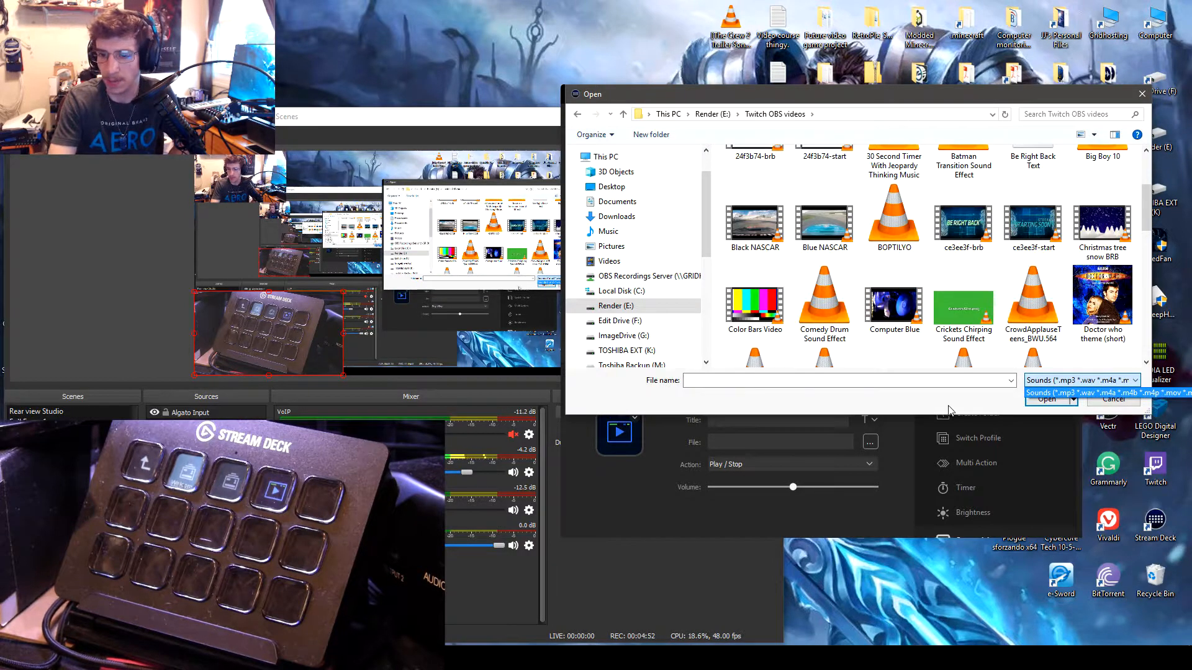
click(926, 407)
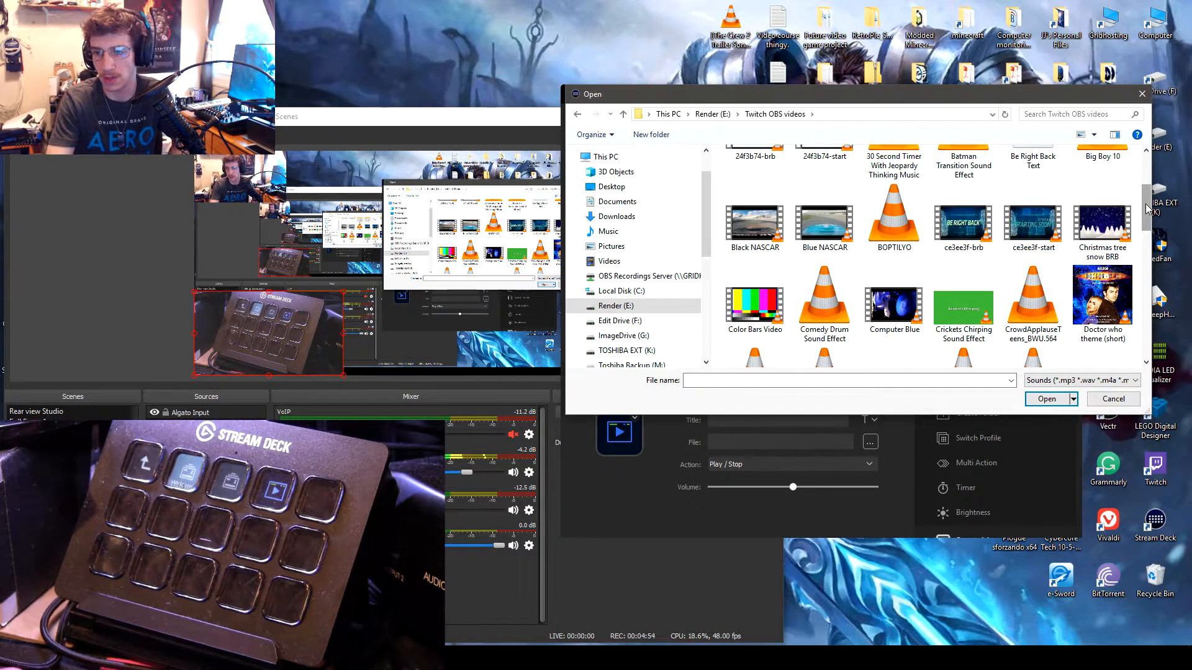
drag(1147, 209, 1150, 283)
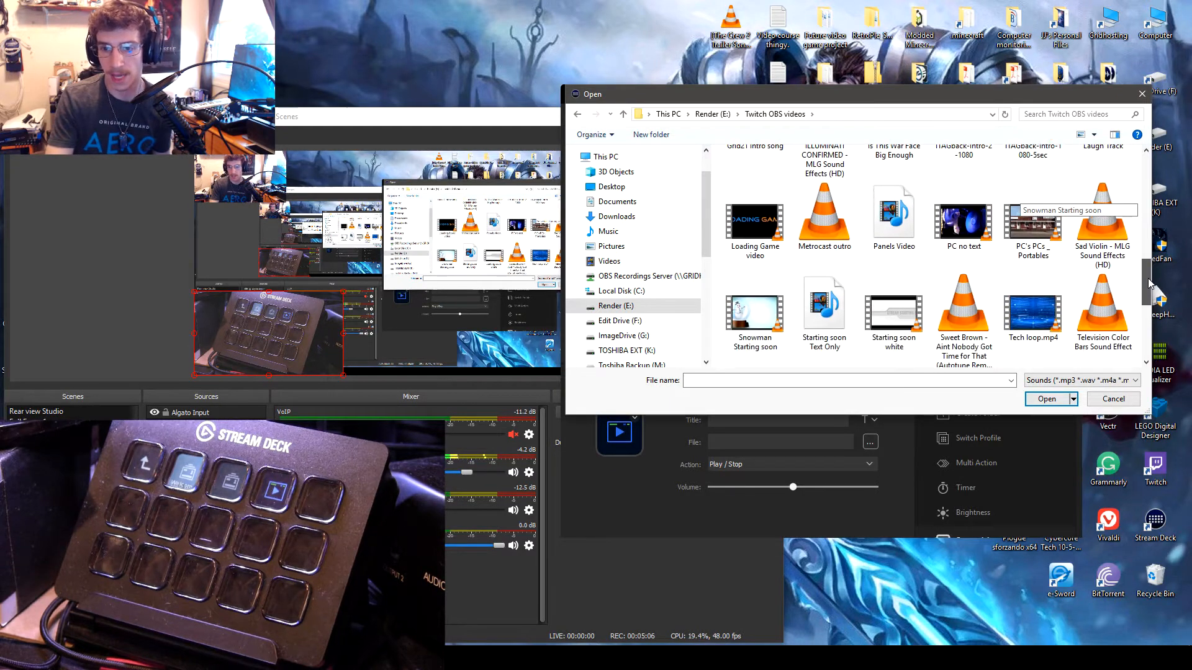
scroll(1148, 284, down, 3)
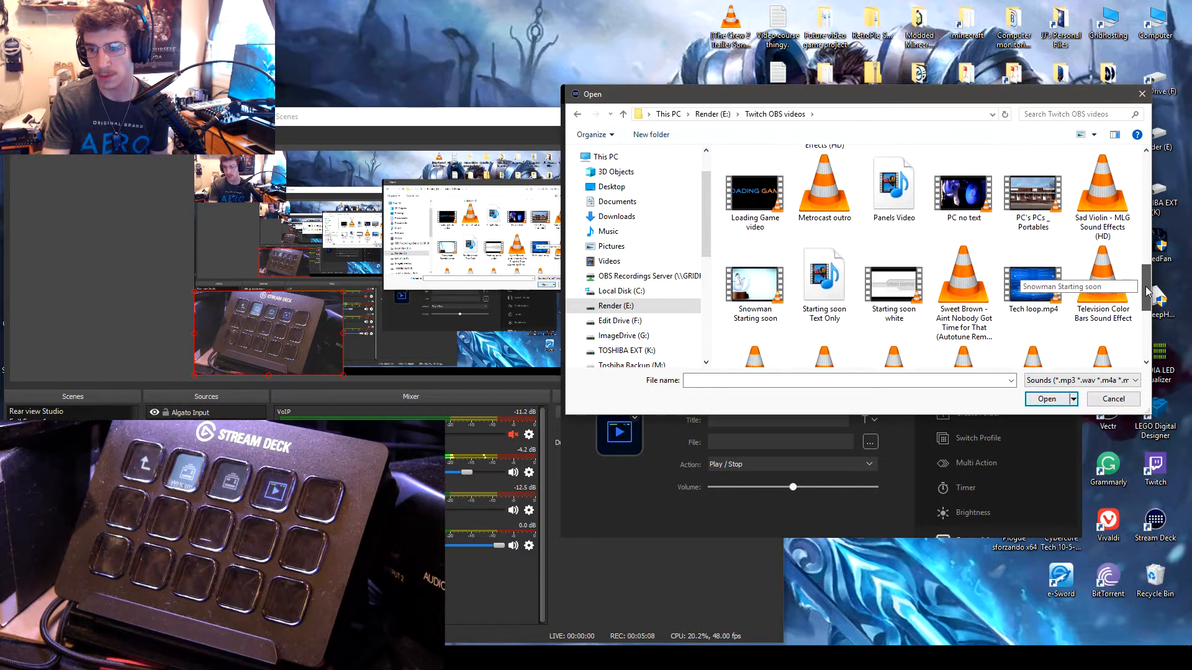
click(1113, 399)
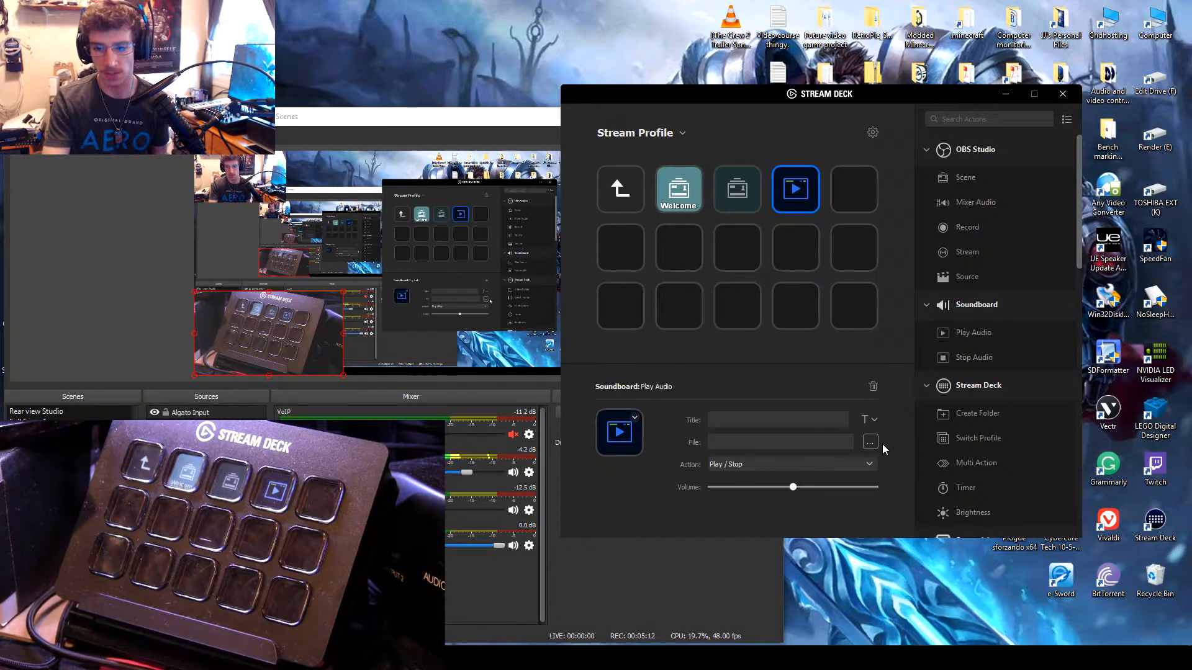
click(869, 442)
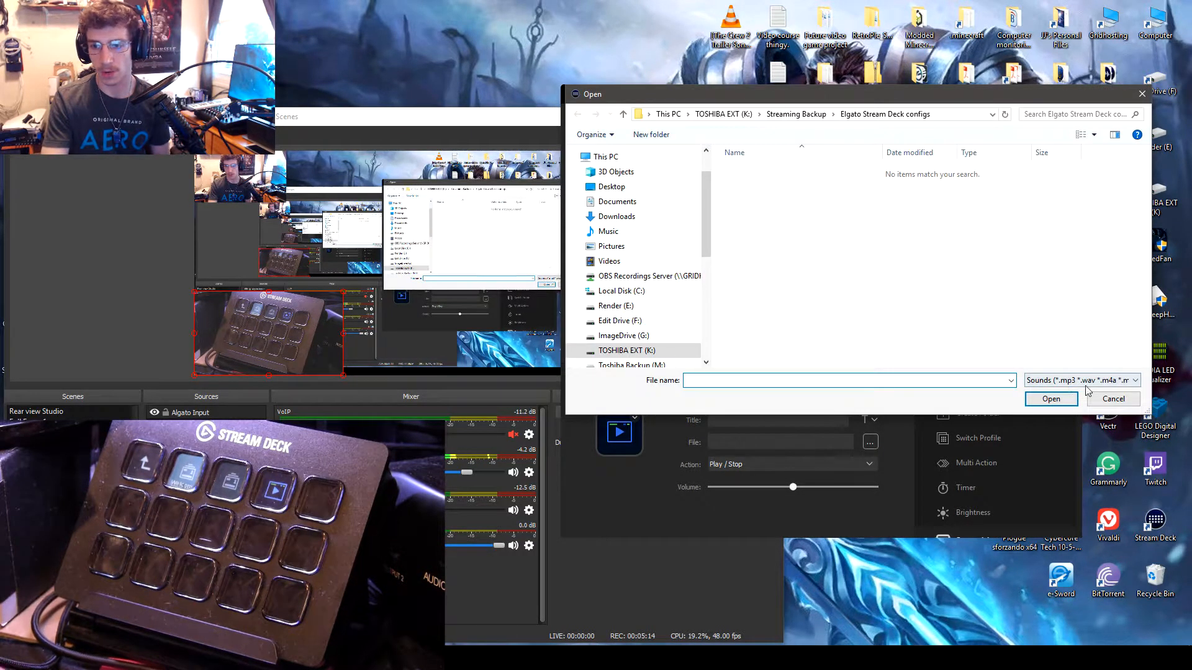
click(1113, 399)
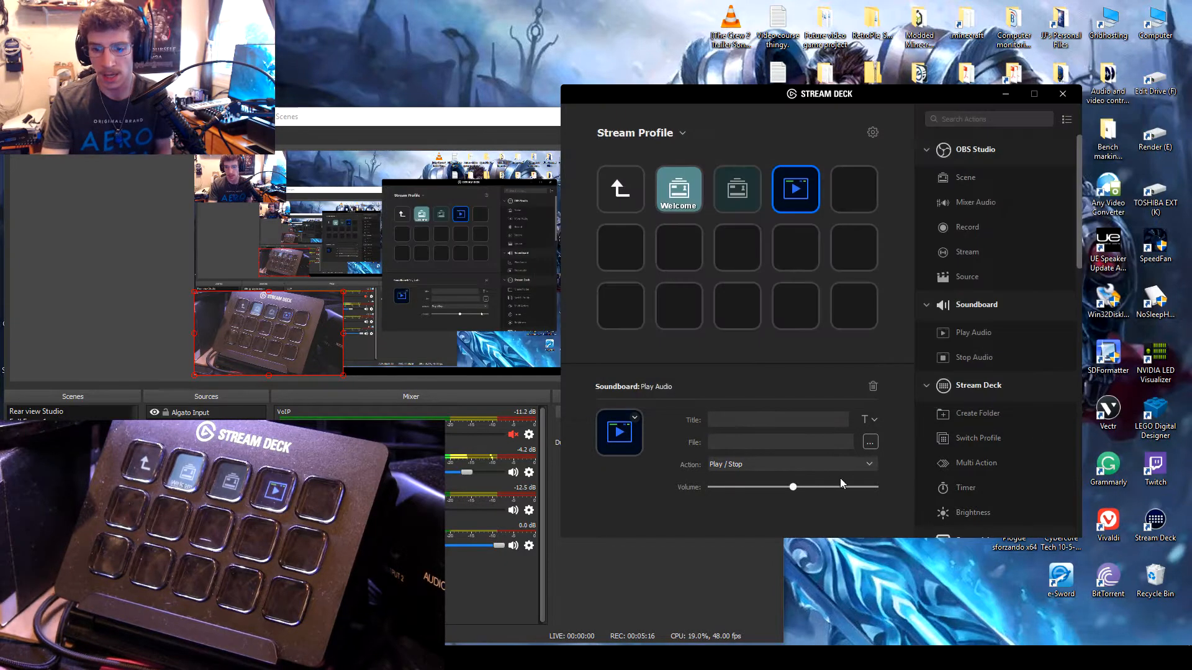
Step: Raise the Play Audio key's volume to about three quarters and try its Loop / Stop playback mode before restoring Play / Stop
drag(795, 486, 842, 488)
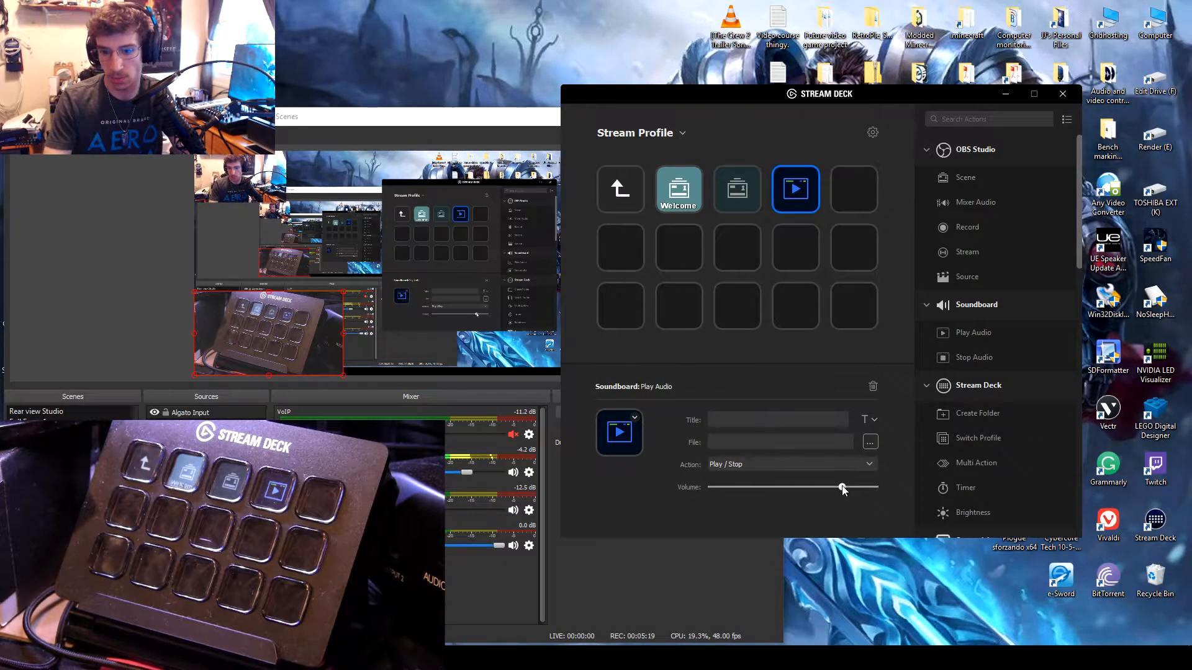
click(777, 463)
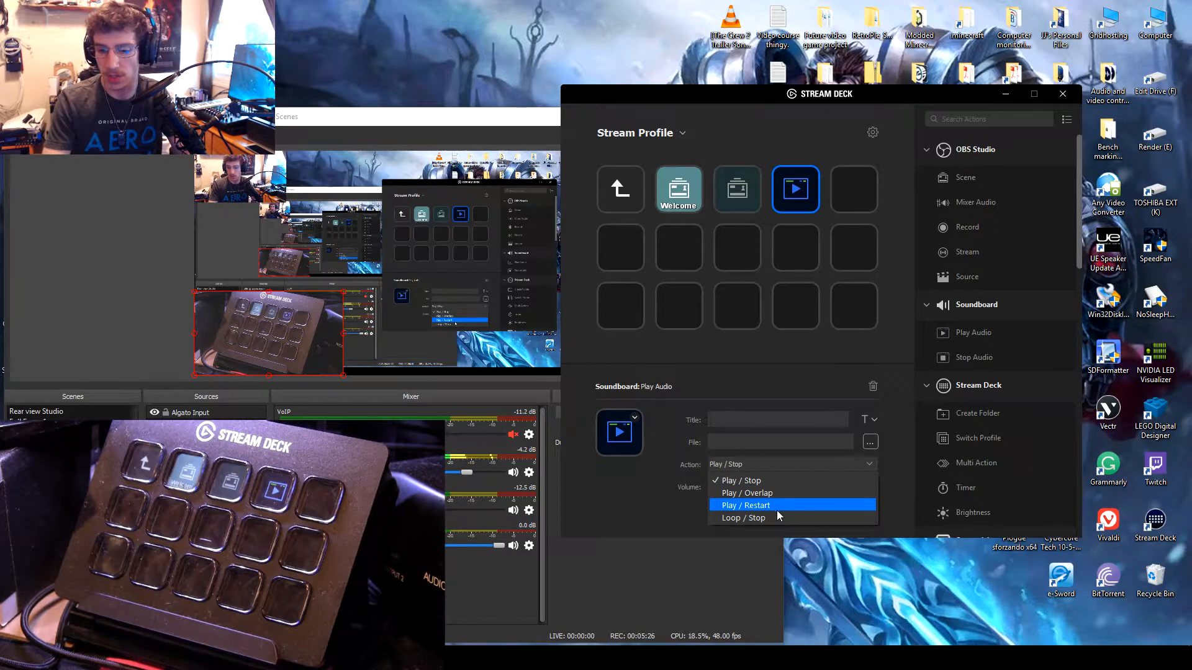
click(647, 493)
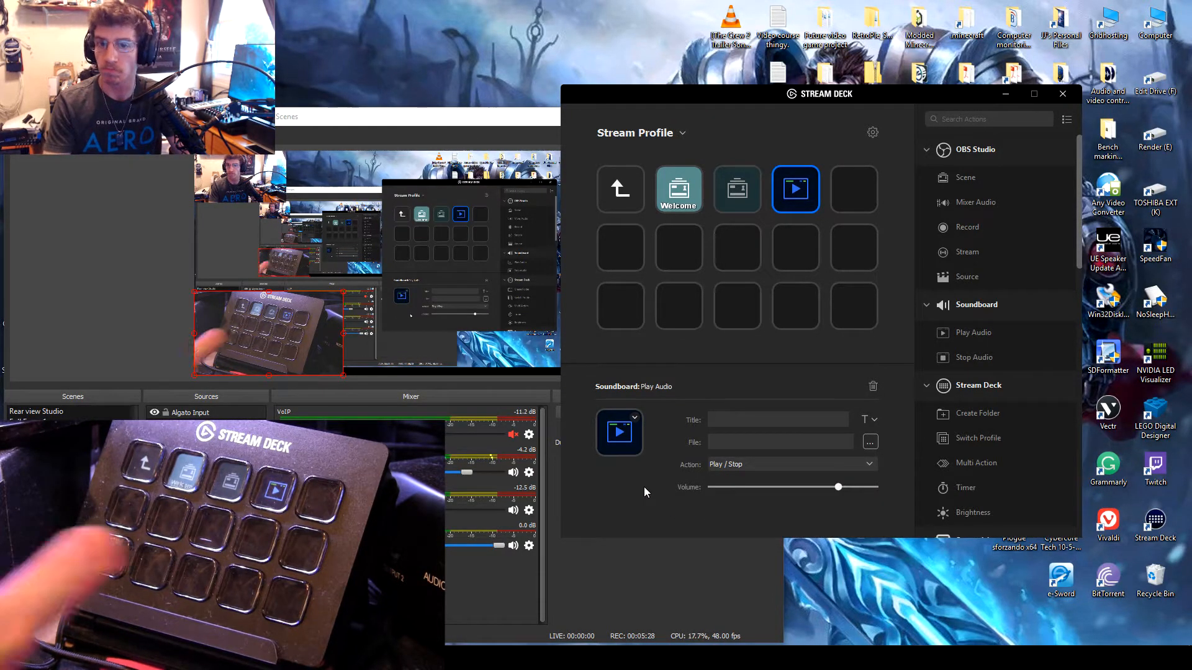
click(774, 463)
click(759, 518)
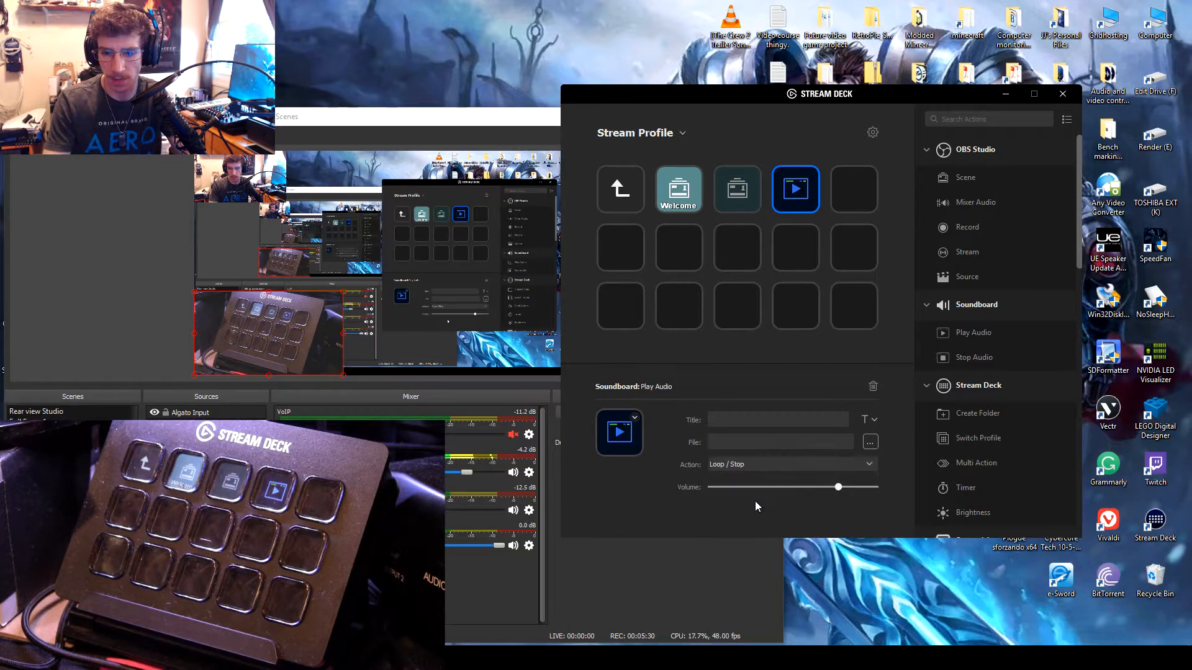
click(762, 462)
click(762, 481)
click(759, 465)
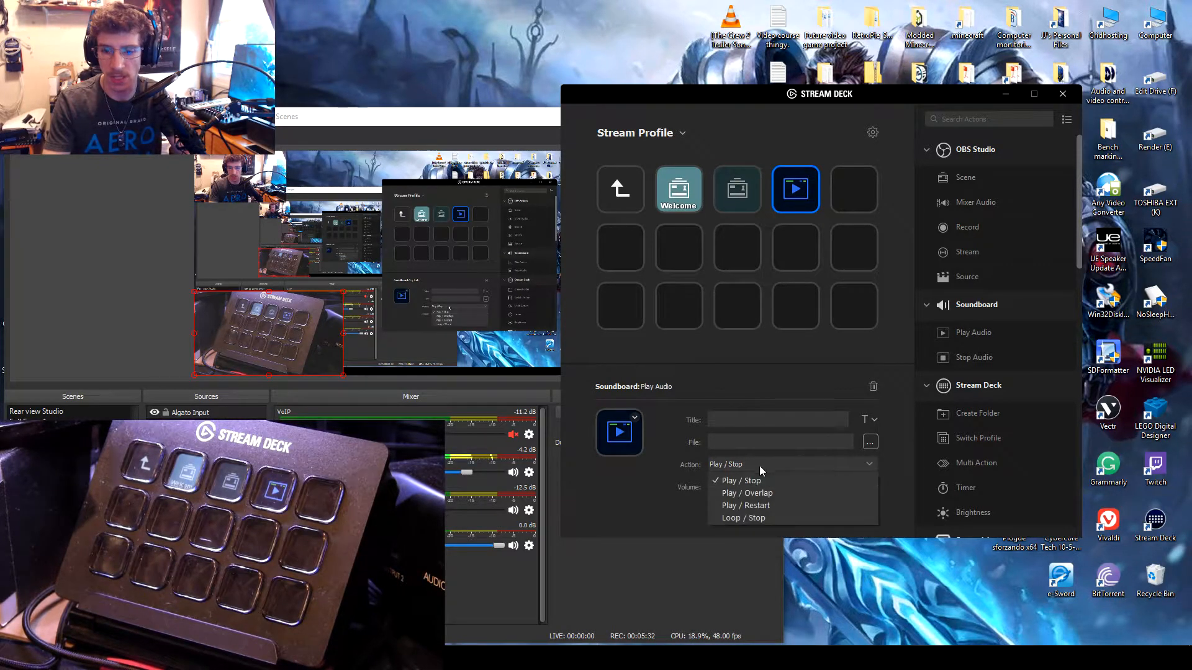
click(695, 461)
Step: Place a Soundboard Stop Audio action on the last key of the first row and delete it again
drag(971, 360, 863, 187)
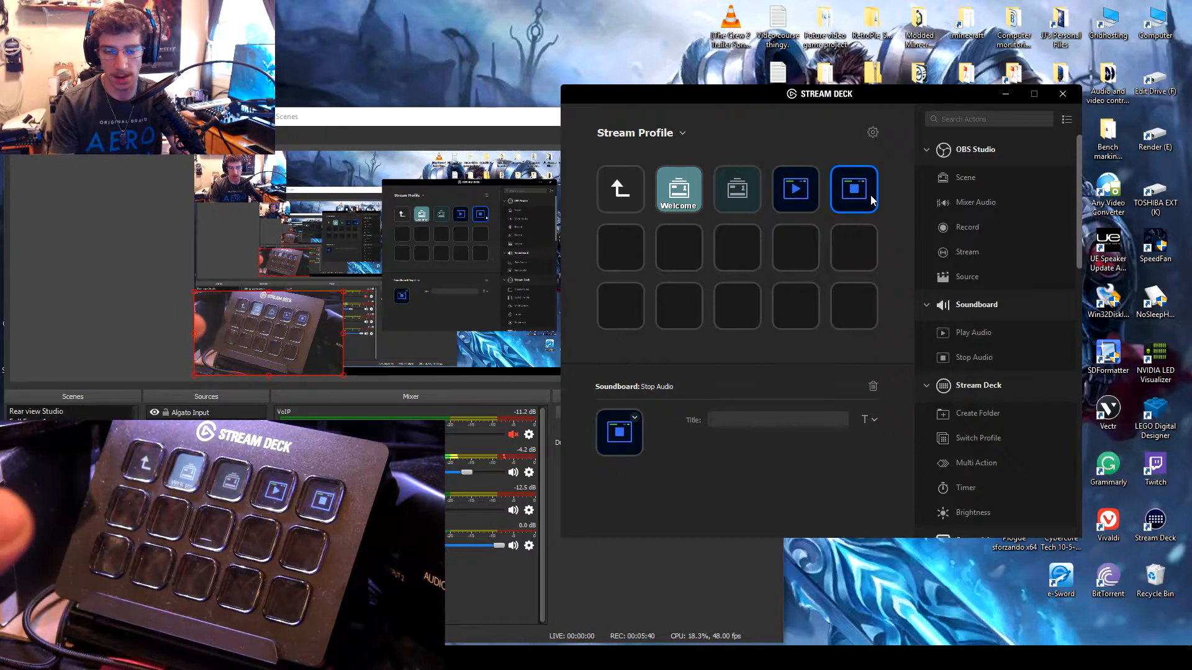
right_click(870, 195)
click(884, 218)
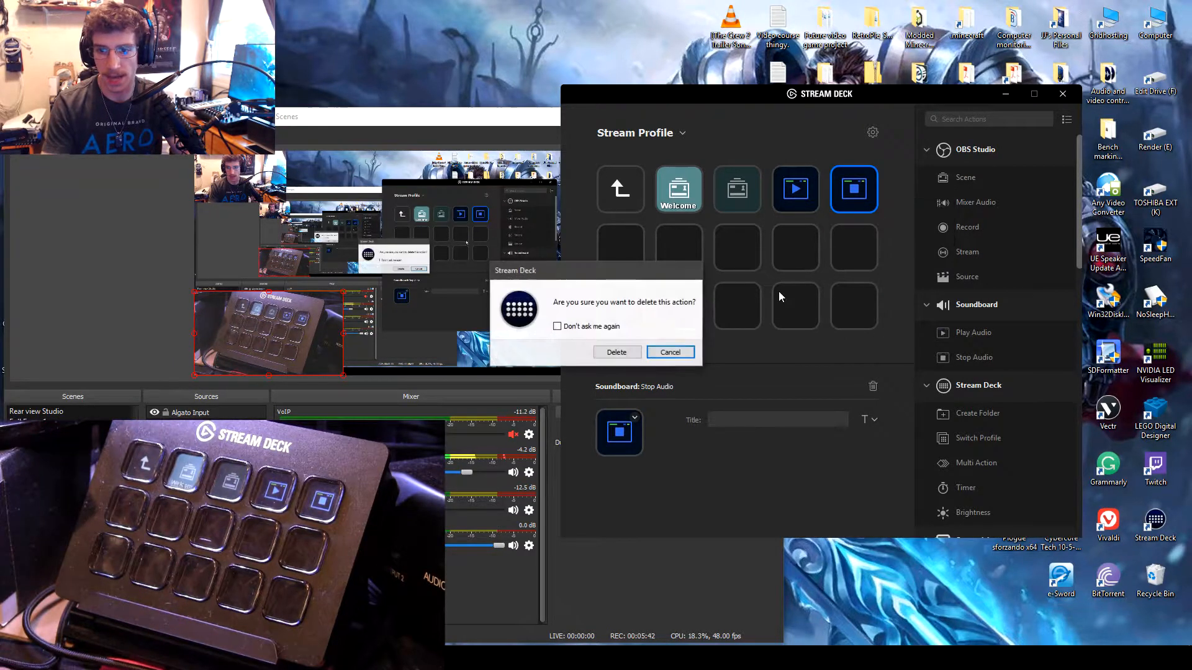
click(616, 352)
Step: Delete the Play Audio action and the untitled Scene action, keeping only the Welcome key in the folder
click(793, 190)
right_click(794, 190)
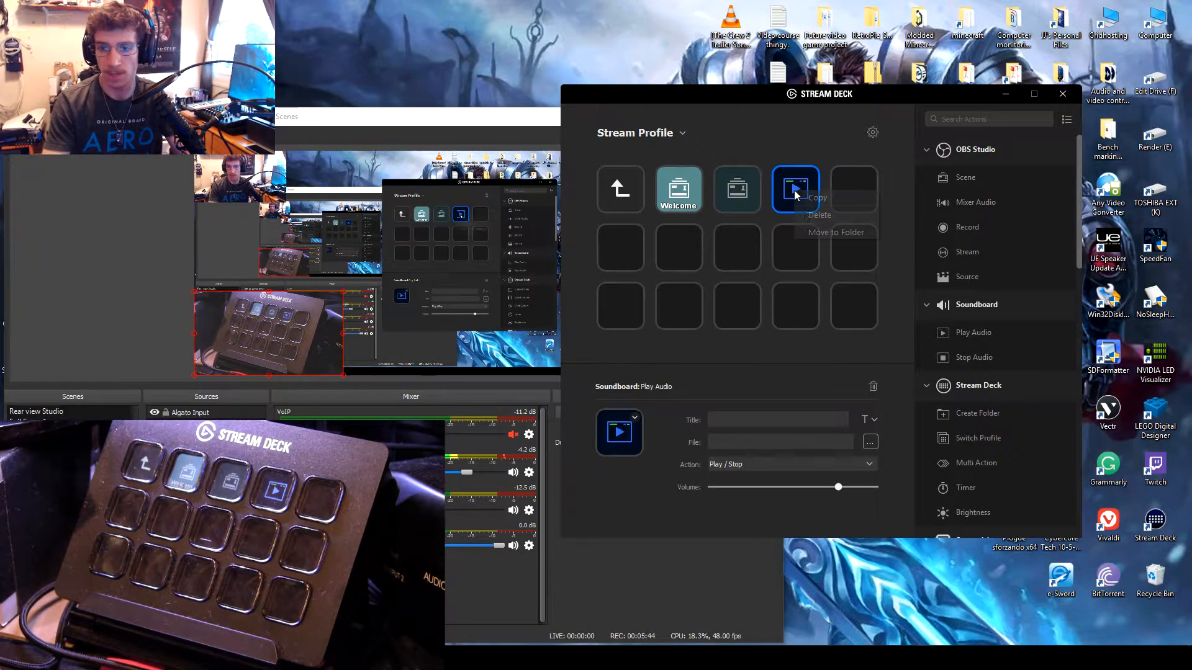
click(811, 216)
click(617, 348)
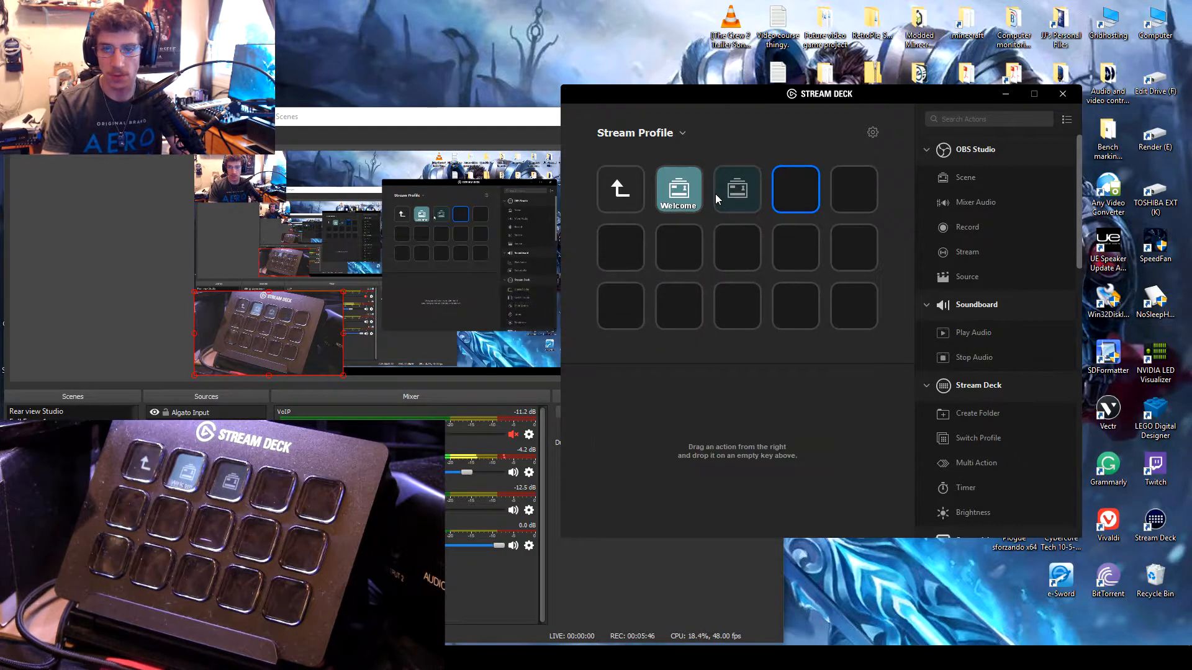
click(716, 197)
click(677, 194)
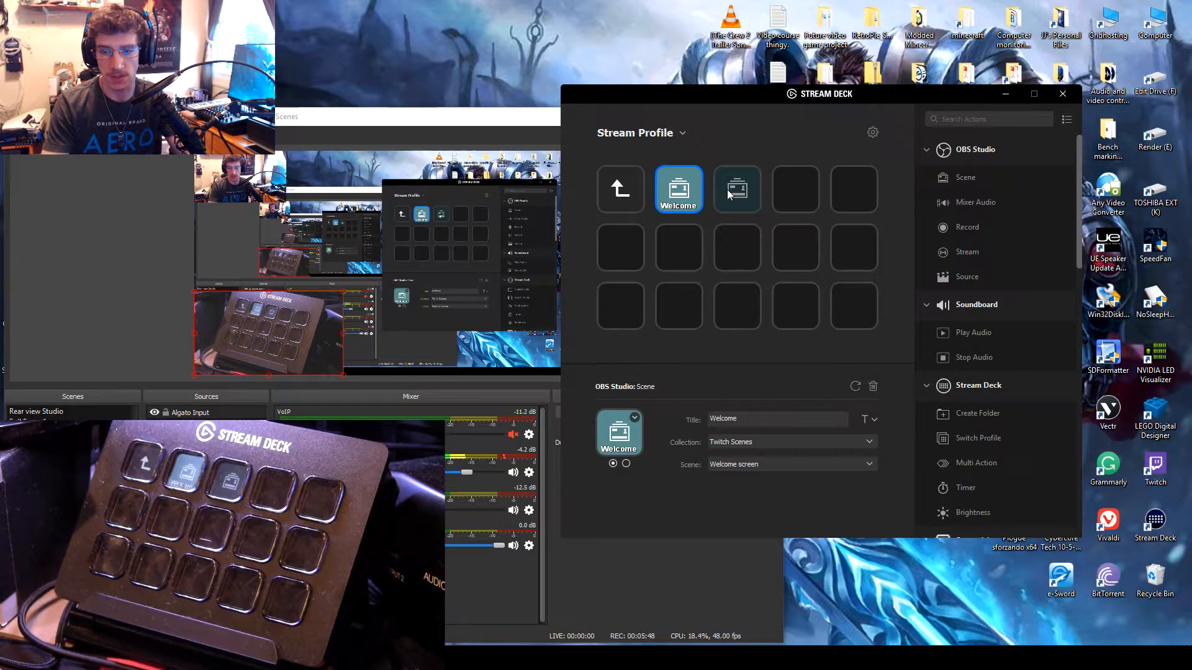
right_click(721, 186)
click(748, 211)
click(621, 352)
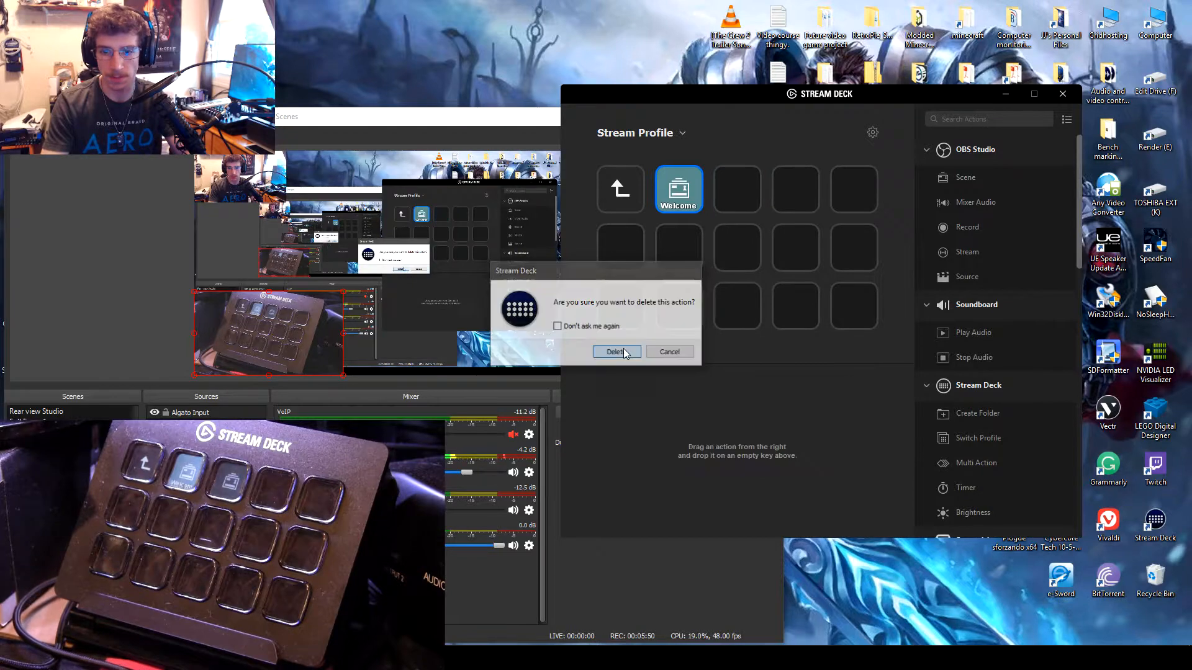
Step: Add an empty Stream Deck Multi Action to the key beside Welcome and return to the folder's keys
scroll(990, 328, down, 2)
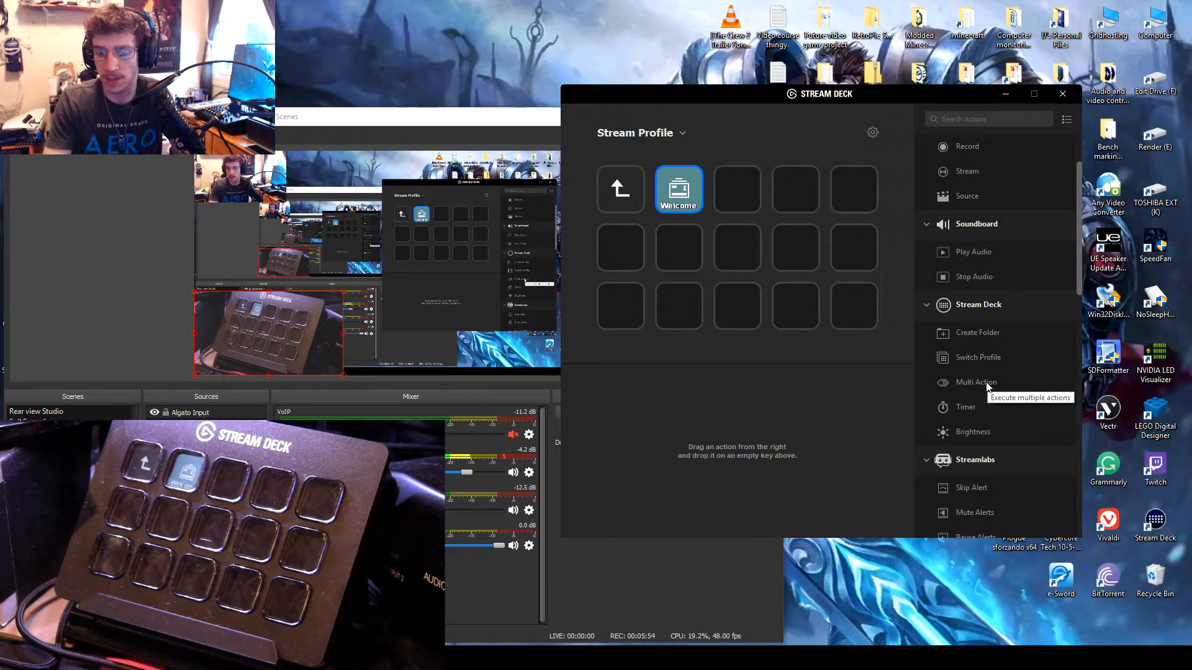
drag(987, 386, 747, 185)
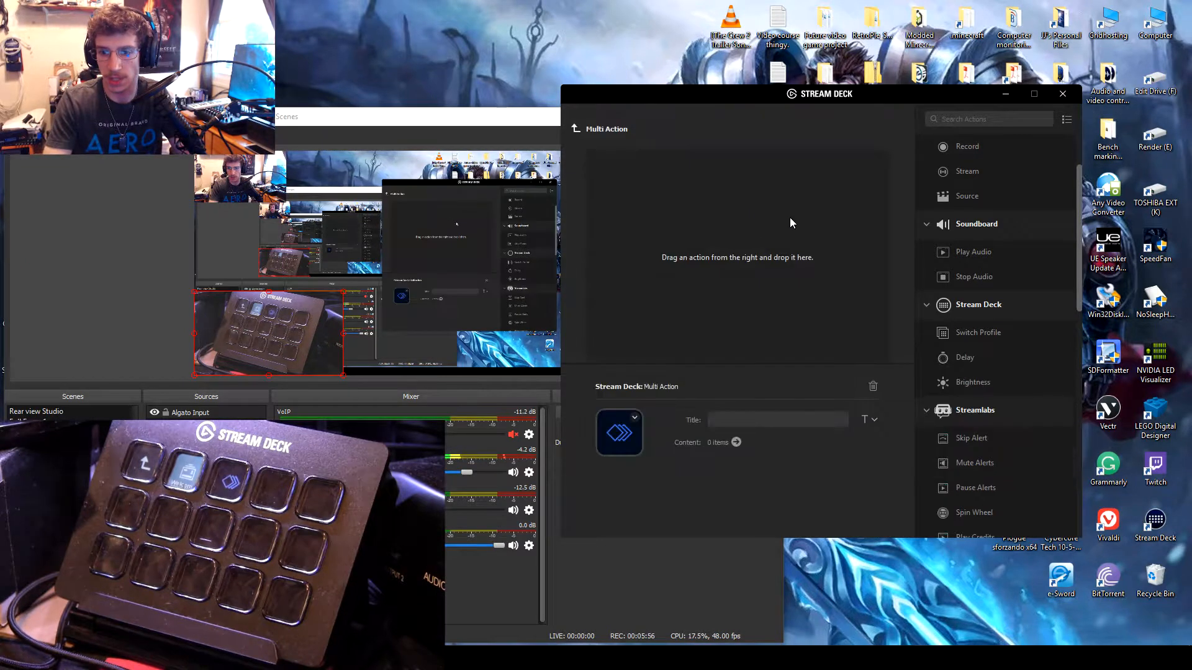
click(580, 130)
Step: Browse the available actions from Soundboard and Stream Deck through Streamlabs, System, Twitch and Twitter
scroll(1007, 298, down, 1)
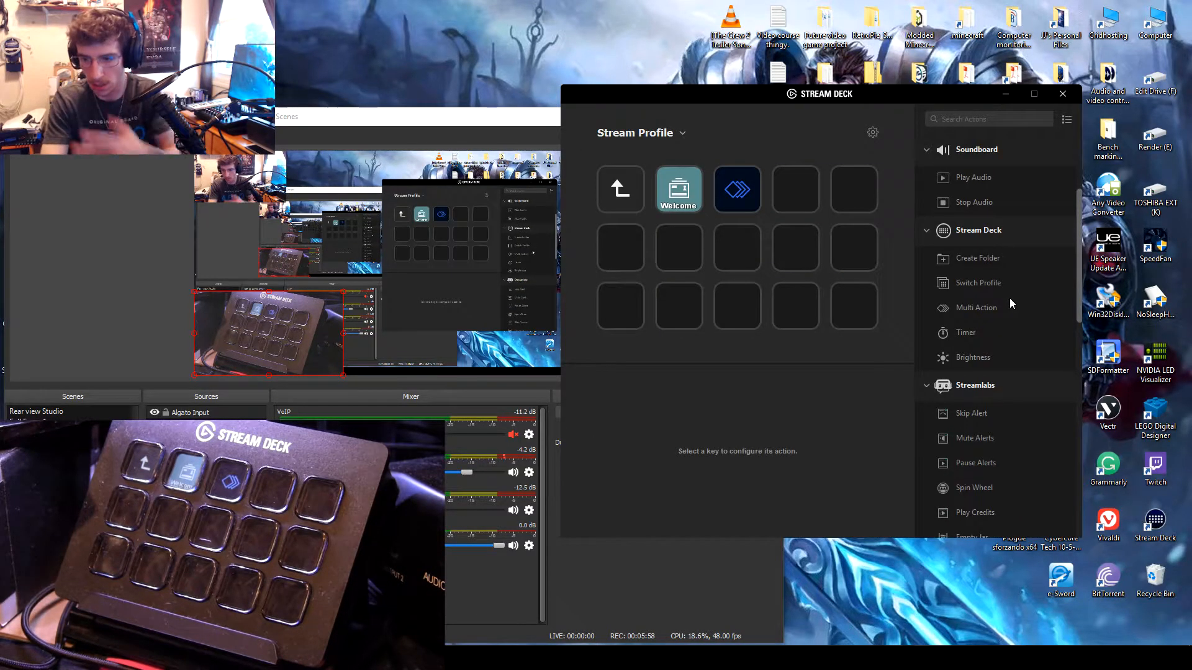
scroll(1010, 299, down, 1)
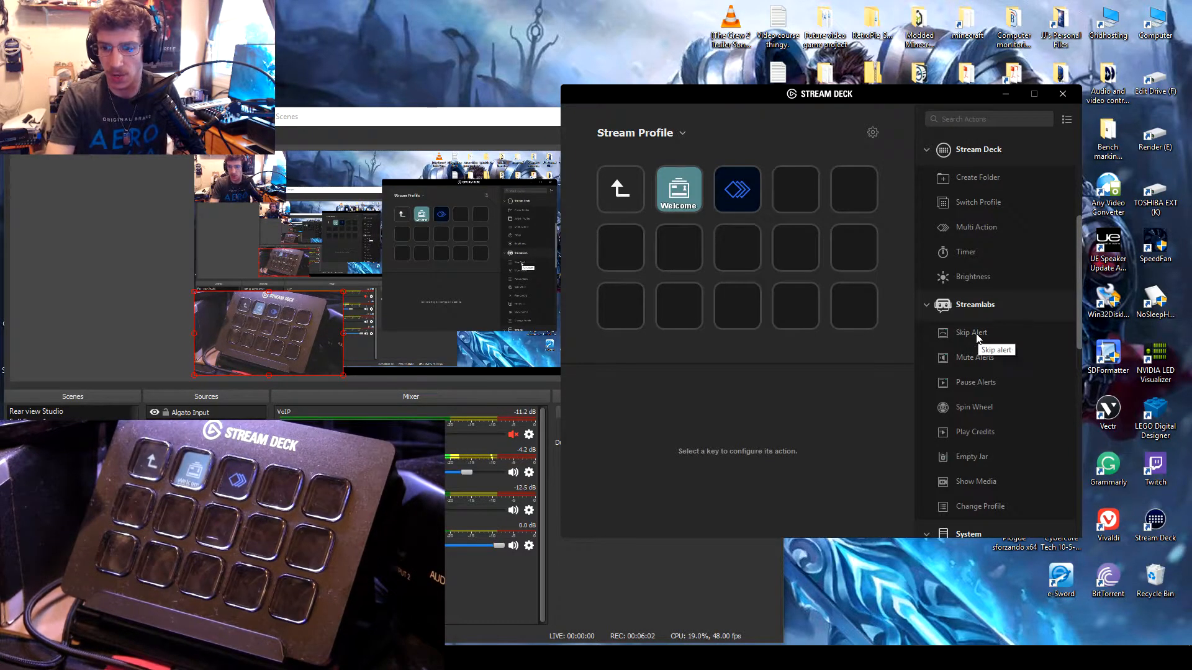
scroll(979, 335, down, 1)
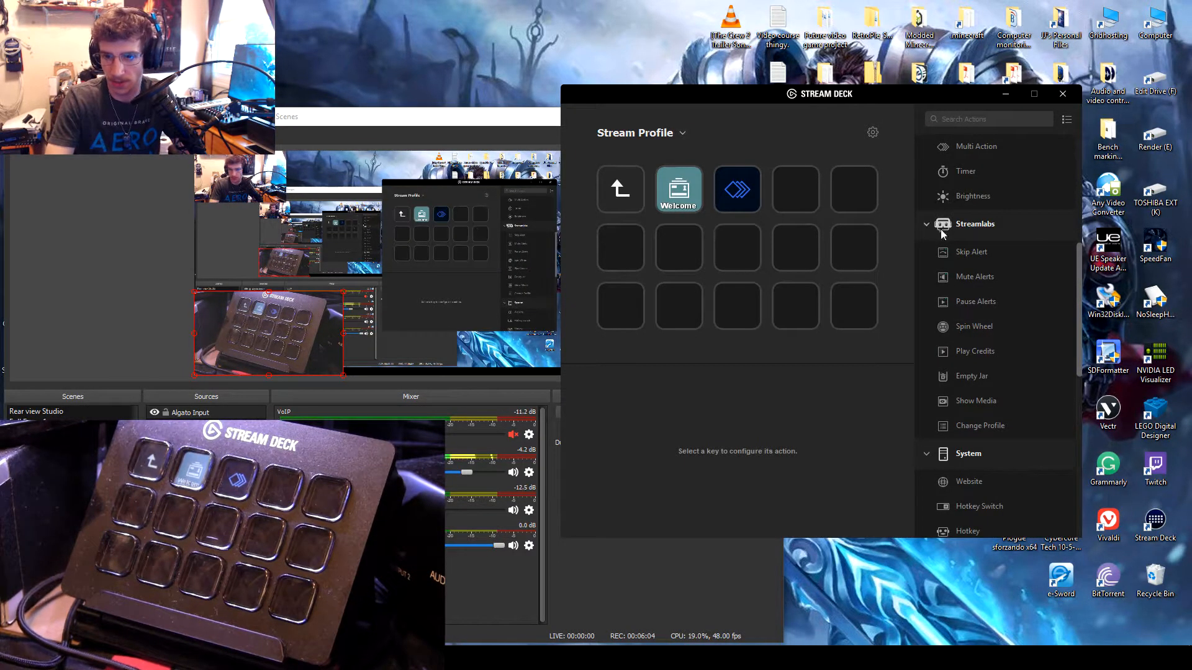
scroll(980, 415, down, 1)
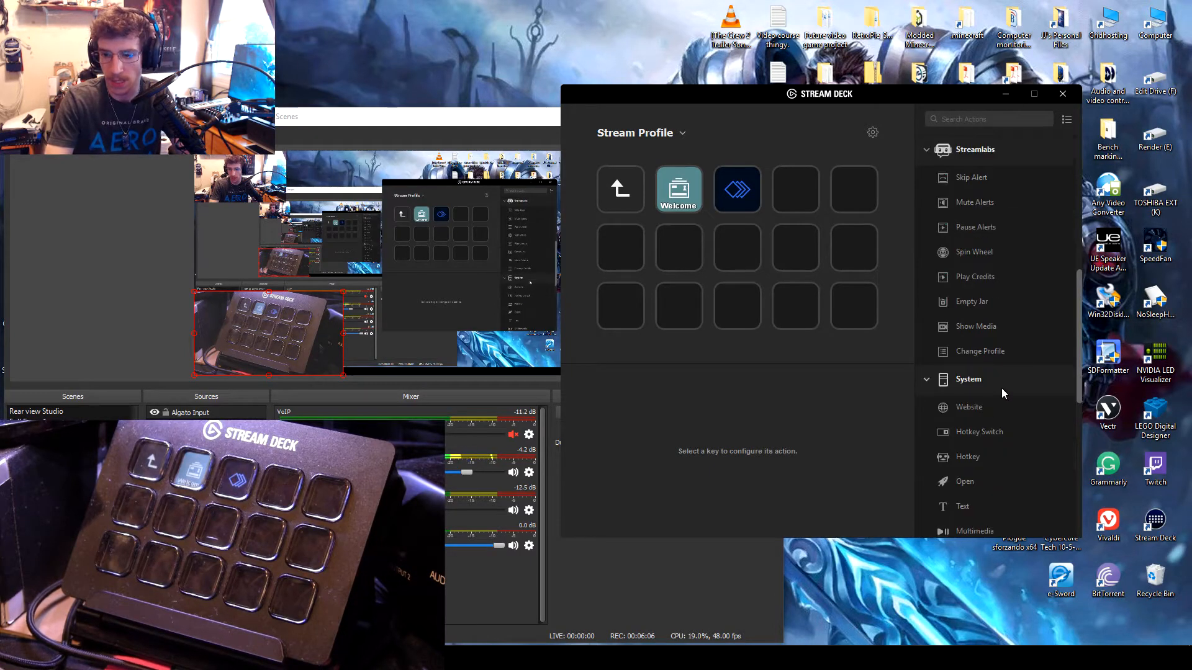
scroll(1001, 389, down, 4)
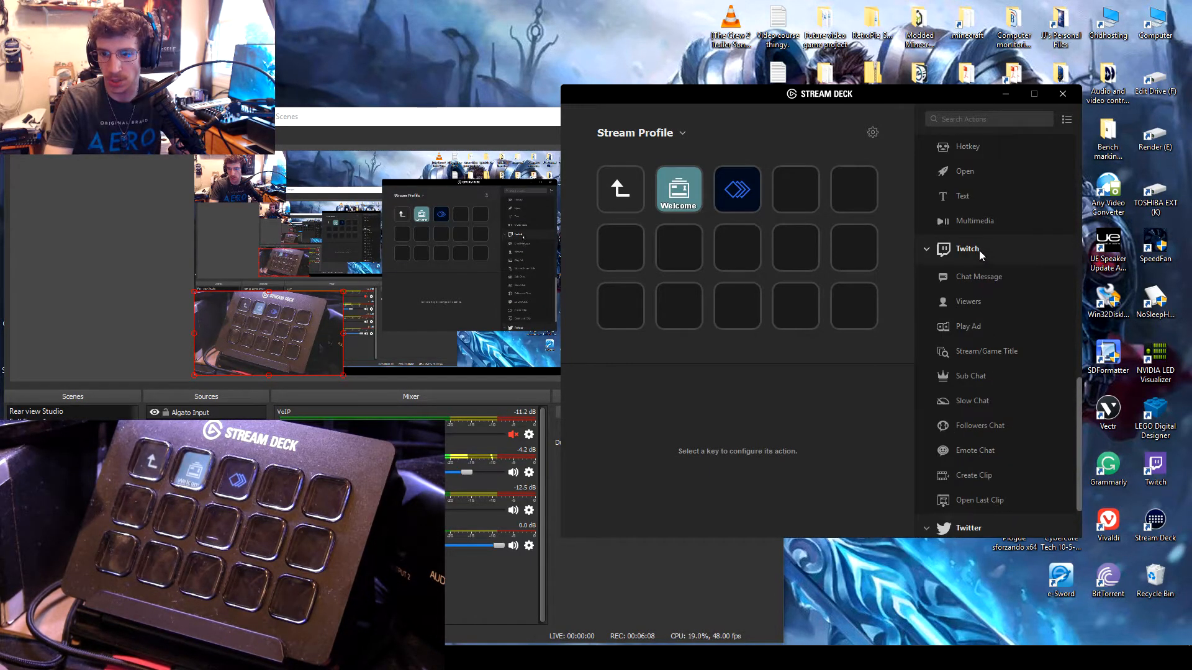
scroll(994, 298, down, 1)
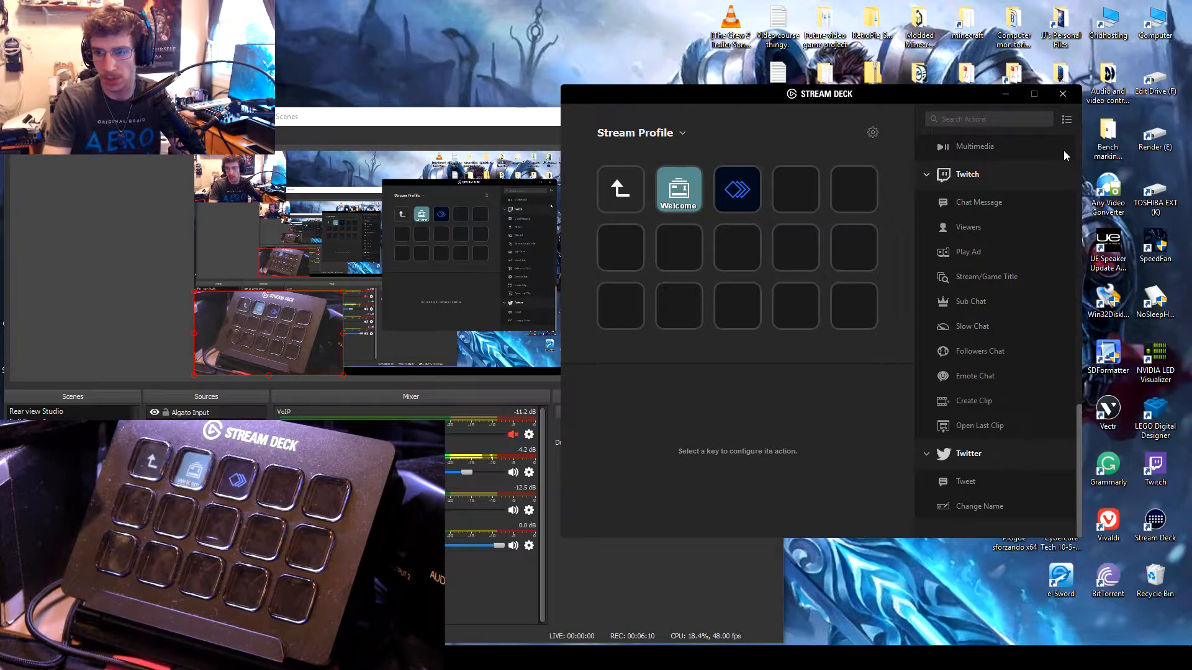
Step: Examine which action categories can be shown or hidden, including the actions under Streamlabs OBS, without changing any
click(1066, 119)
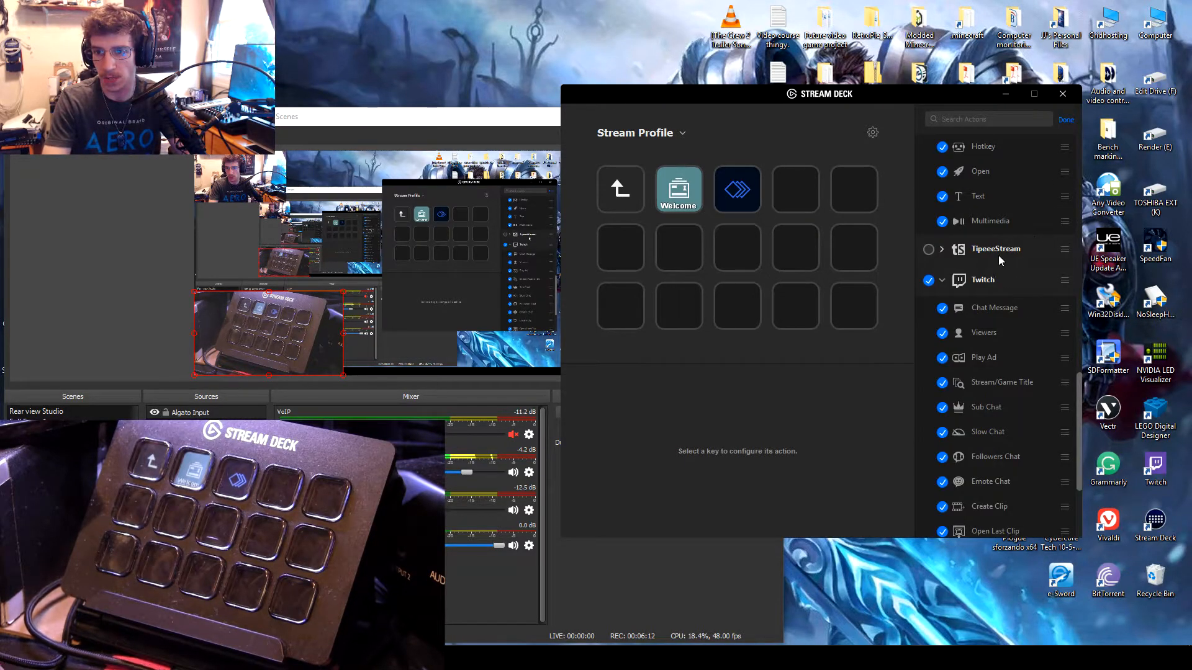
click(1066, 119)
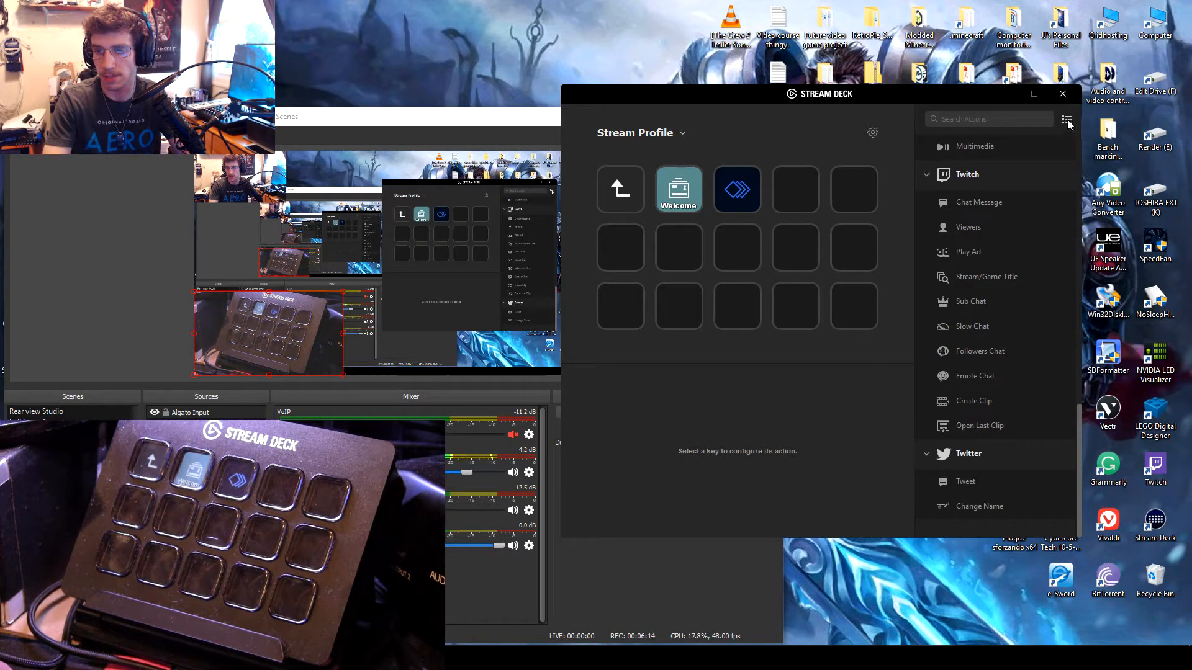
click(1066, 120)
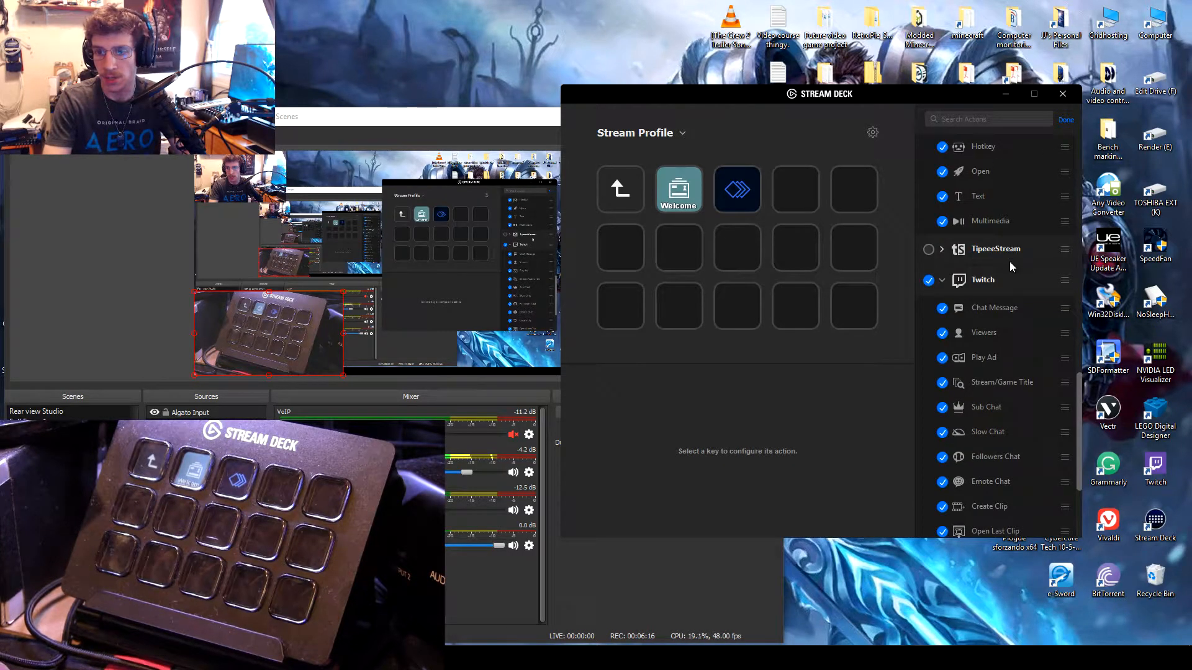
scroll(1010, 263, down, 3)
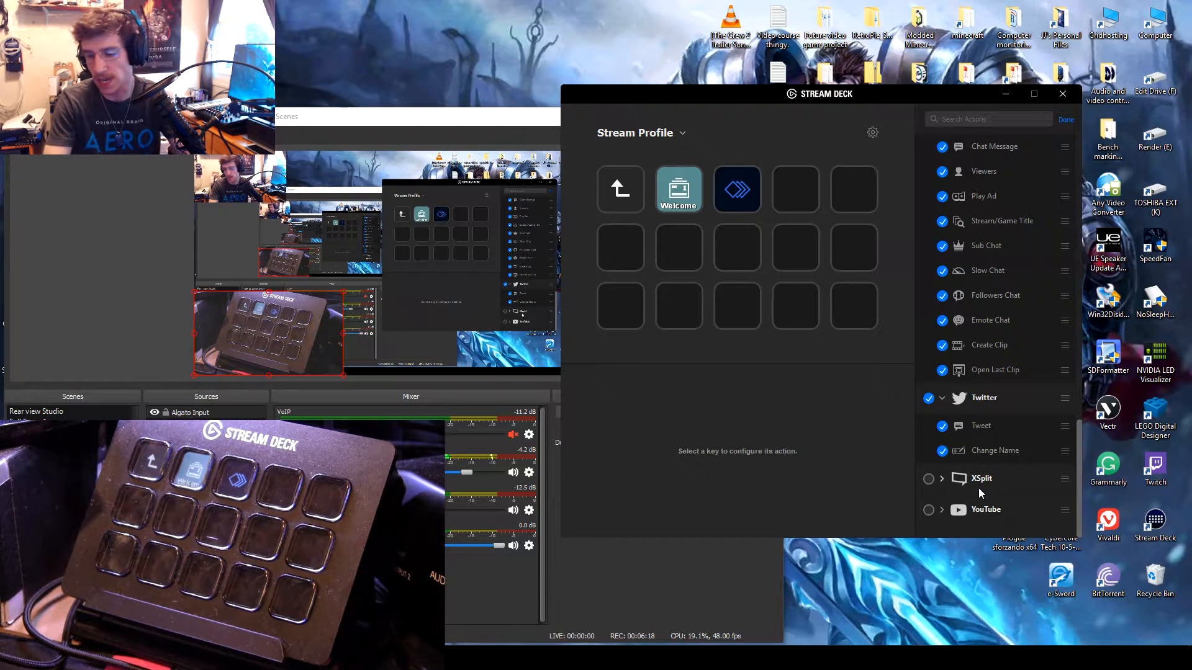
scroll(986, 497, up, 6)
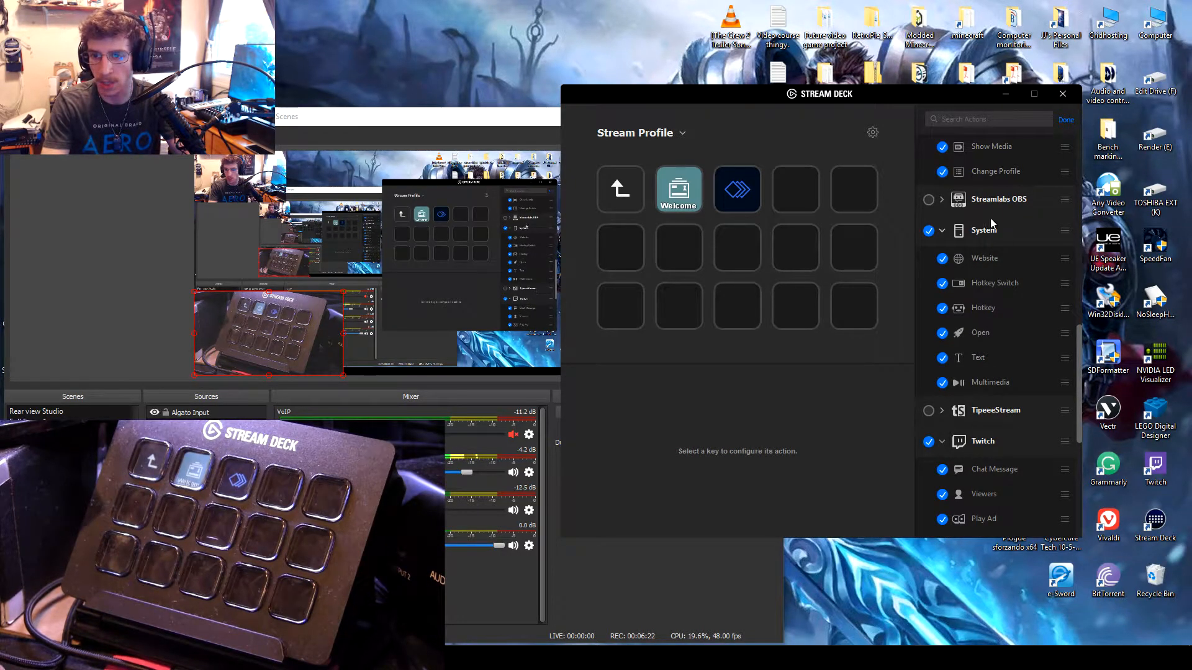
click(942, 199)
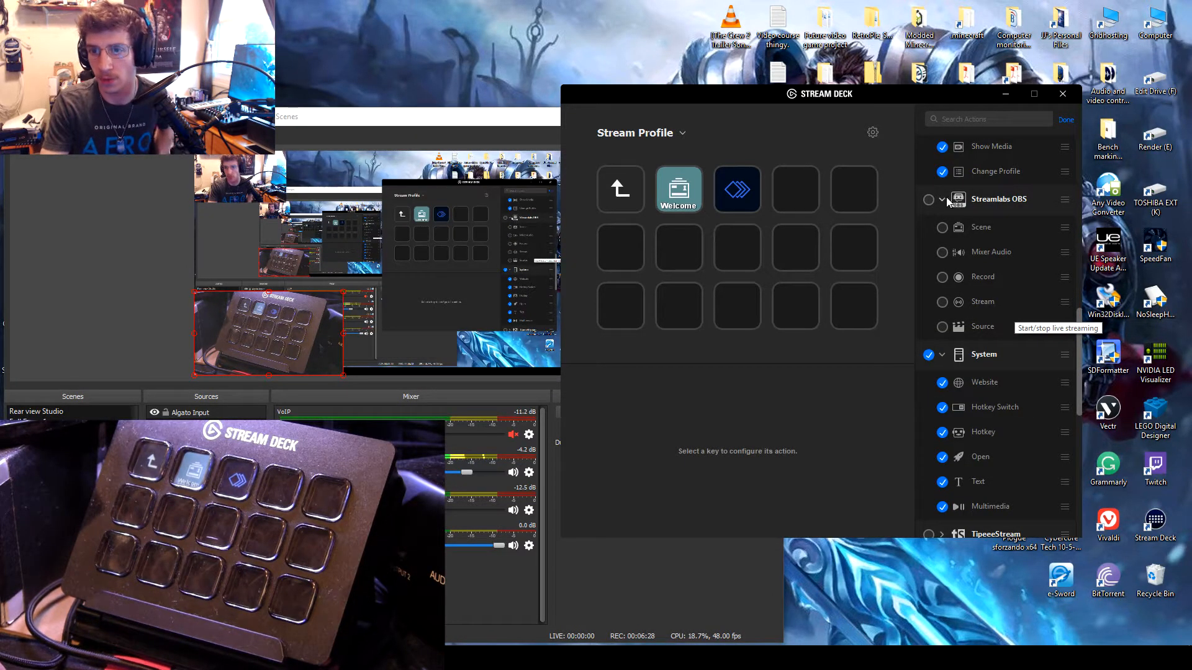
click(941, 199)
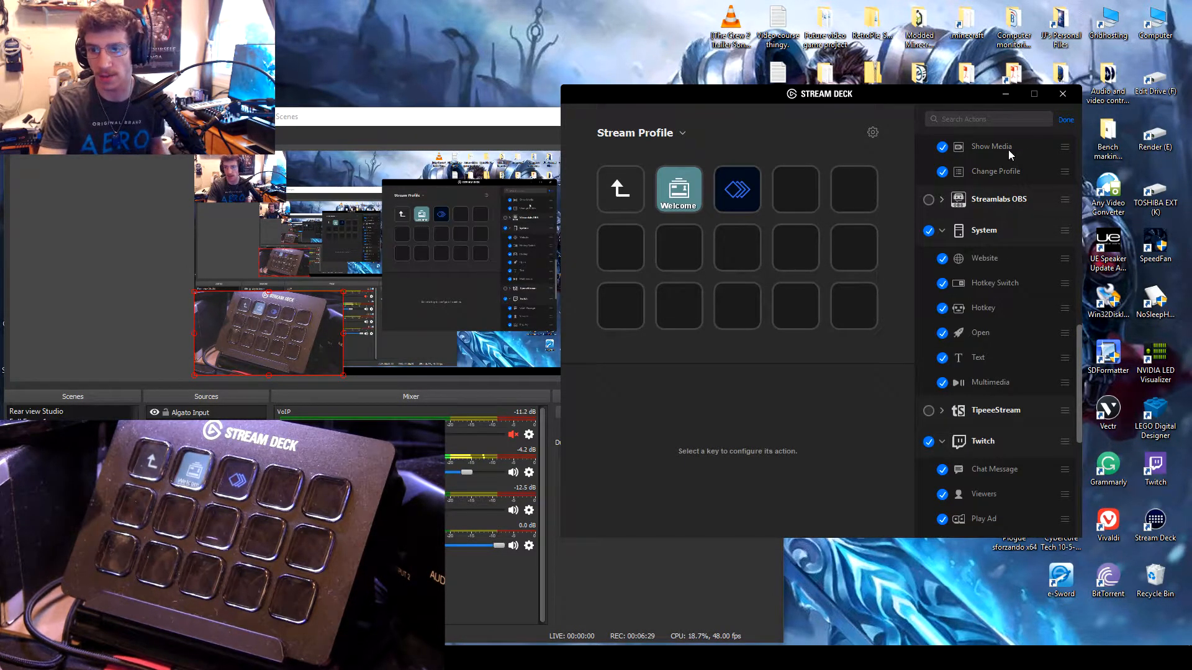
click(1065, 121)
Step: Place an OBS Studio Source action on the empty key right after the Multi Action and open its settings
scroll(1011, 285, up, 5)
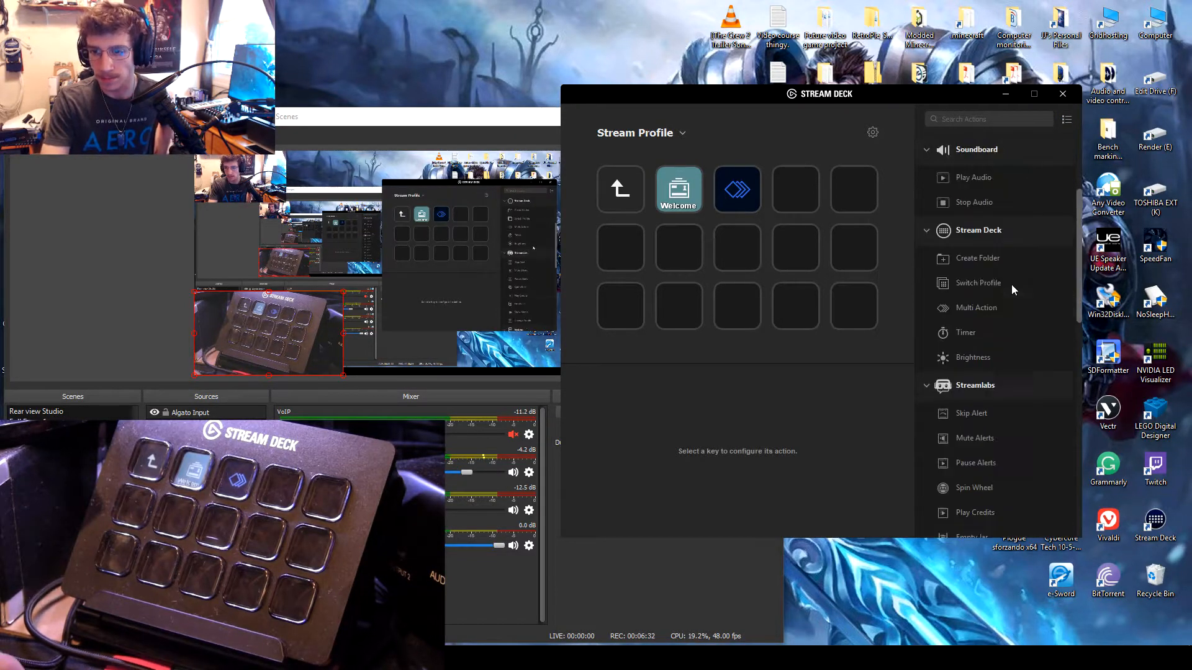
scroll(1012, 286, up, 3)
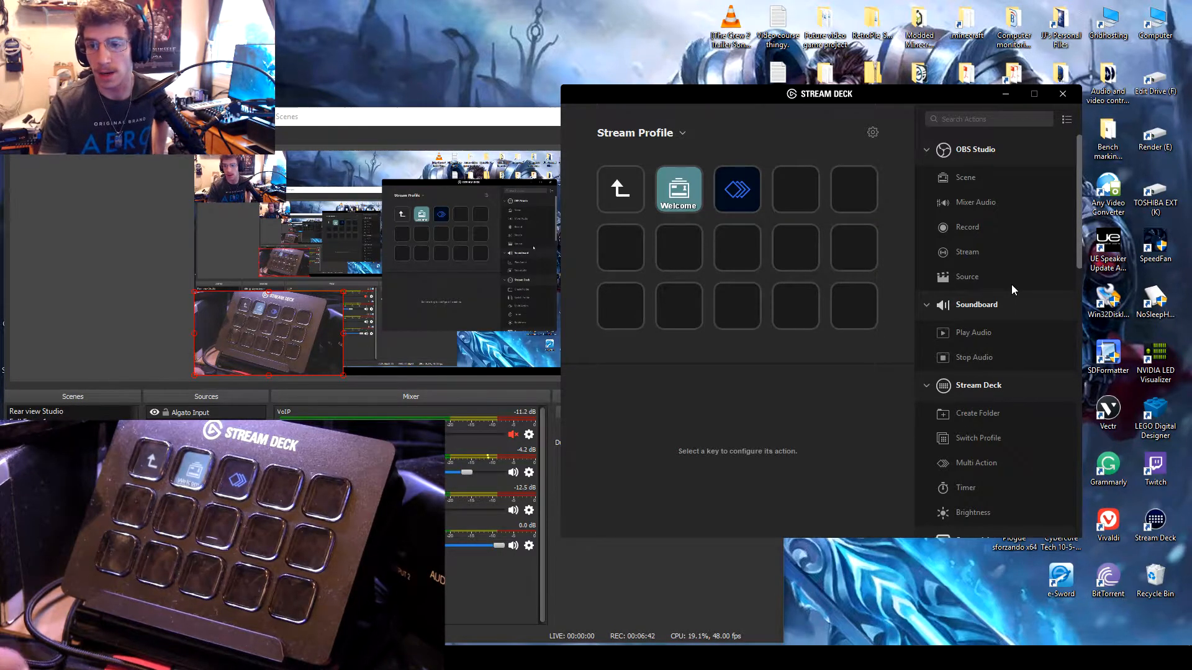
drag(959, 280, 783, 193)
click(752, 198)
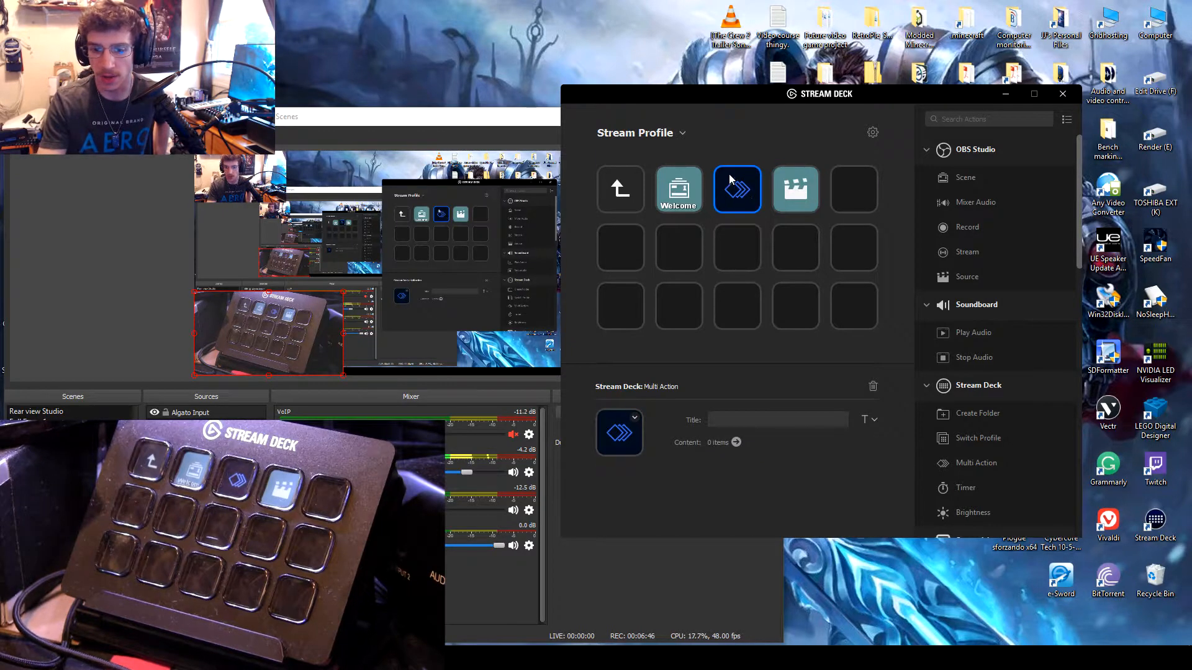
click(812, 197)
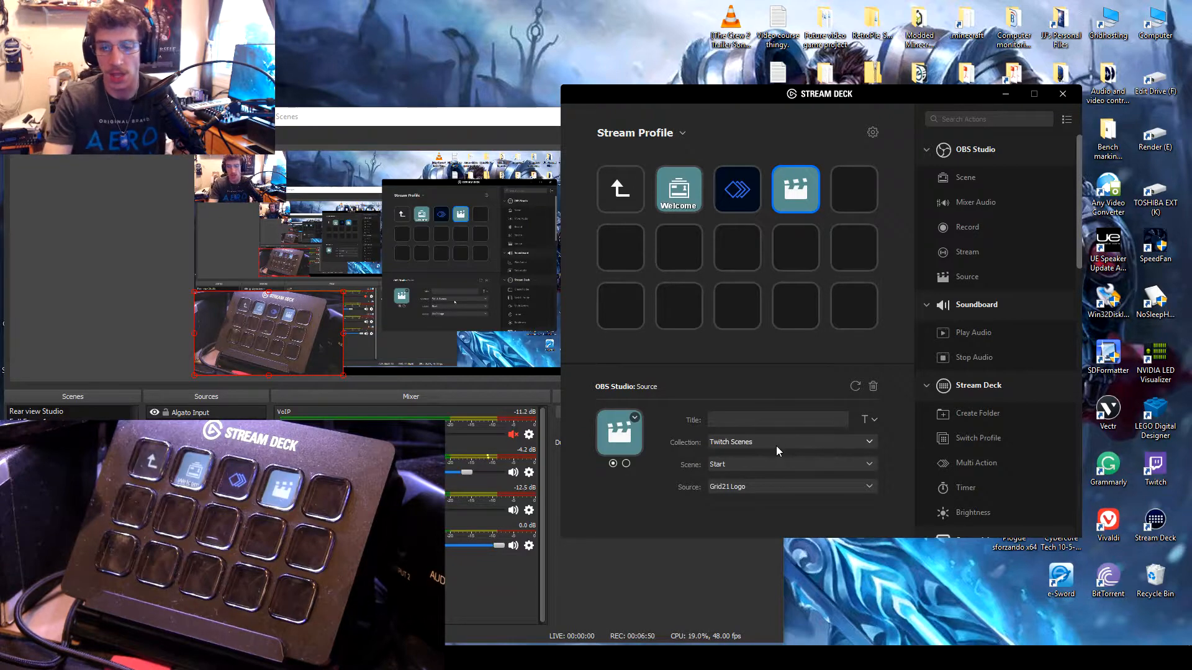
Step: Look through the sources and scenes offered for the new Source key while keeping the Start scene and Grid21 Logo
click(766, 486)
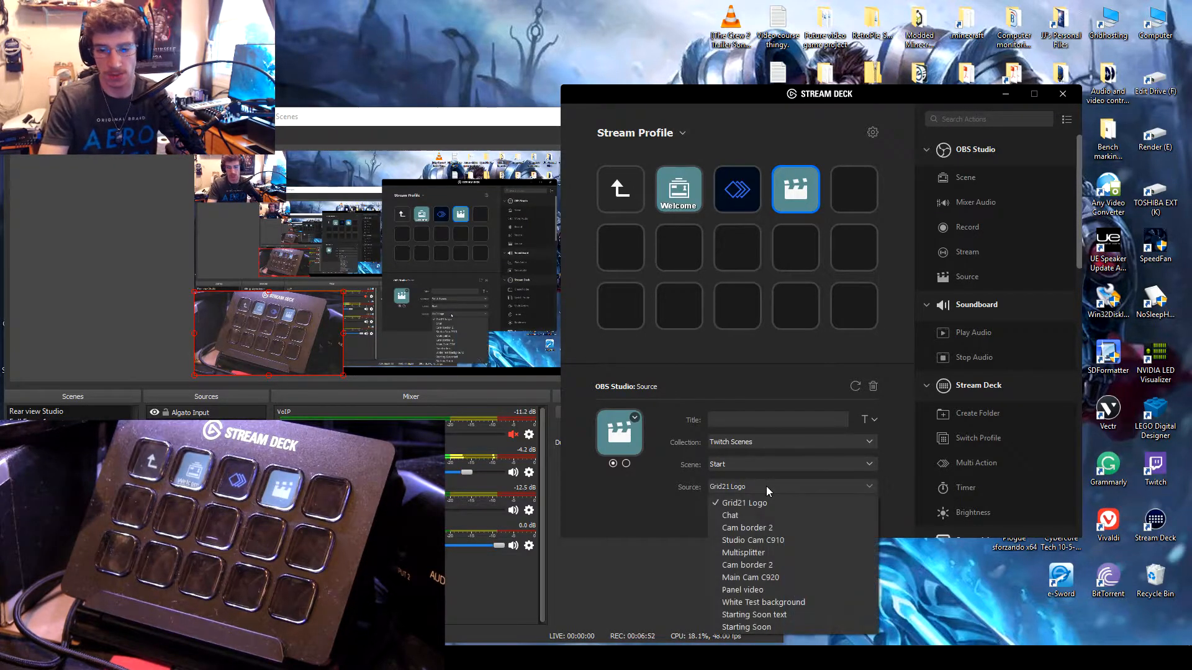
click(676, 505)
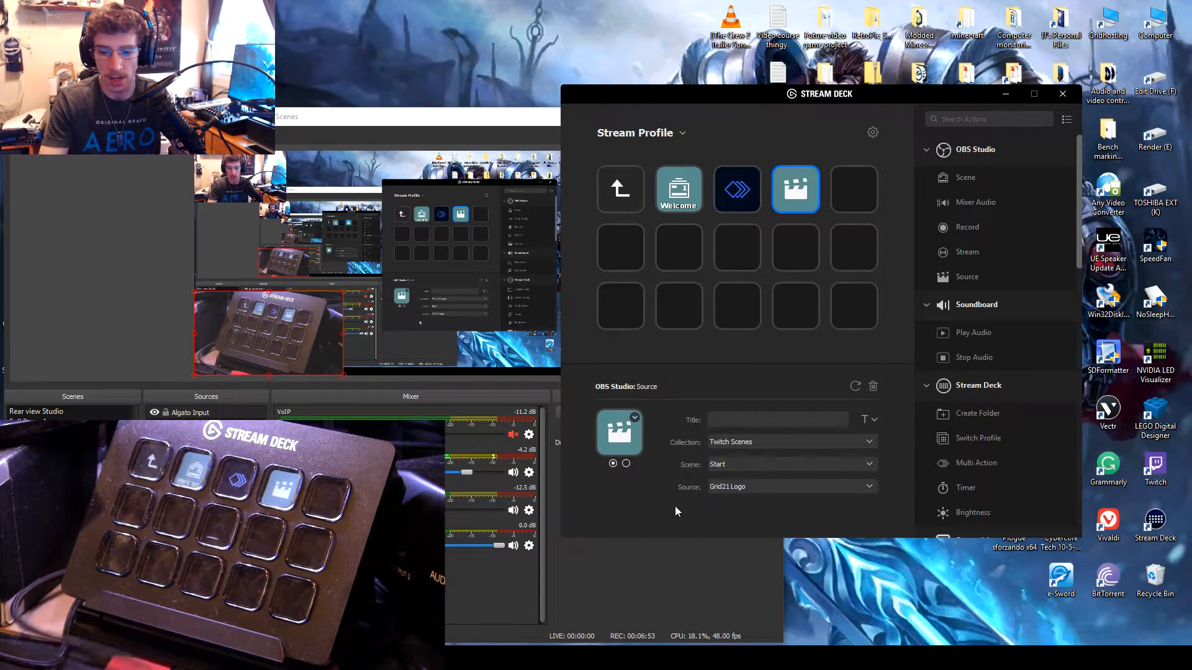
click(747, 463)
click(724, 487)
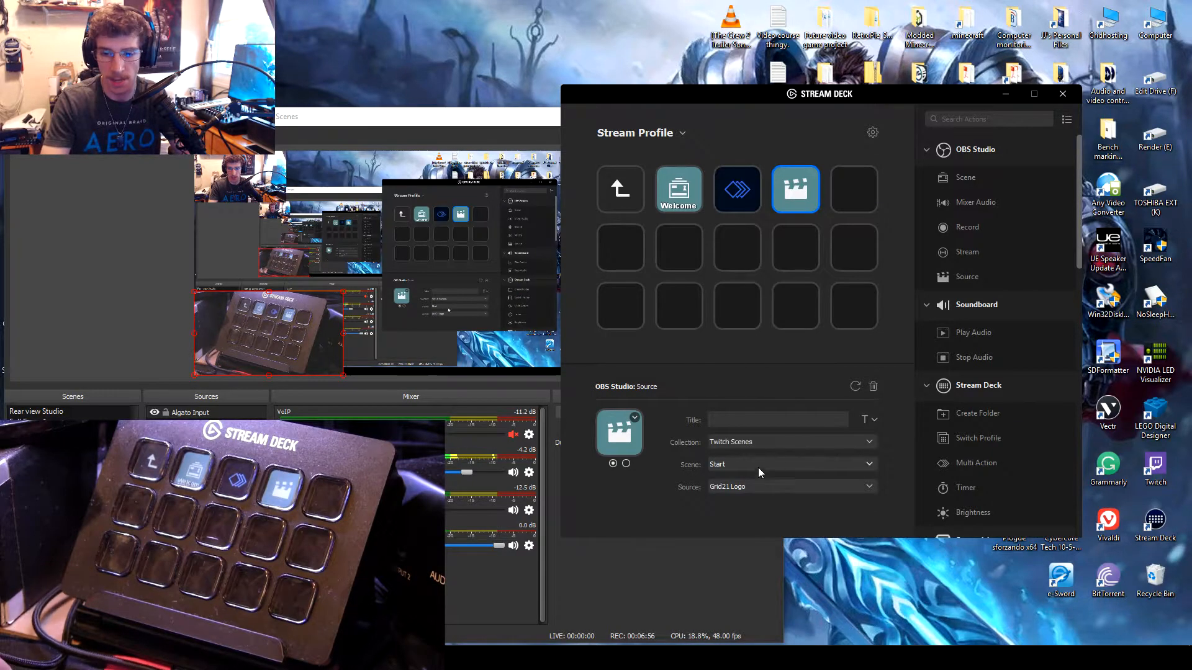
click(758, 465)
click(700, 489)
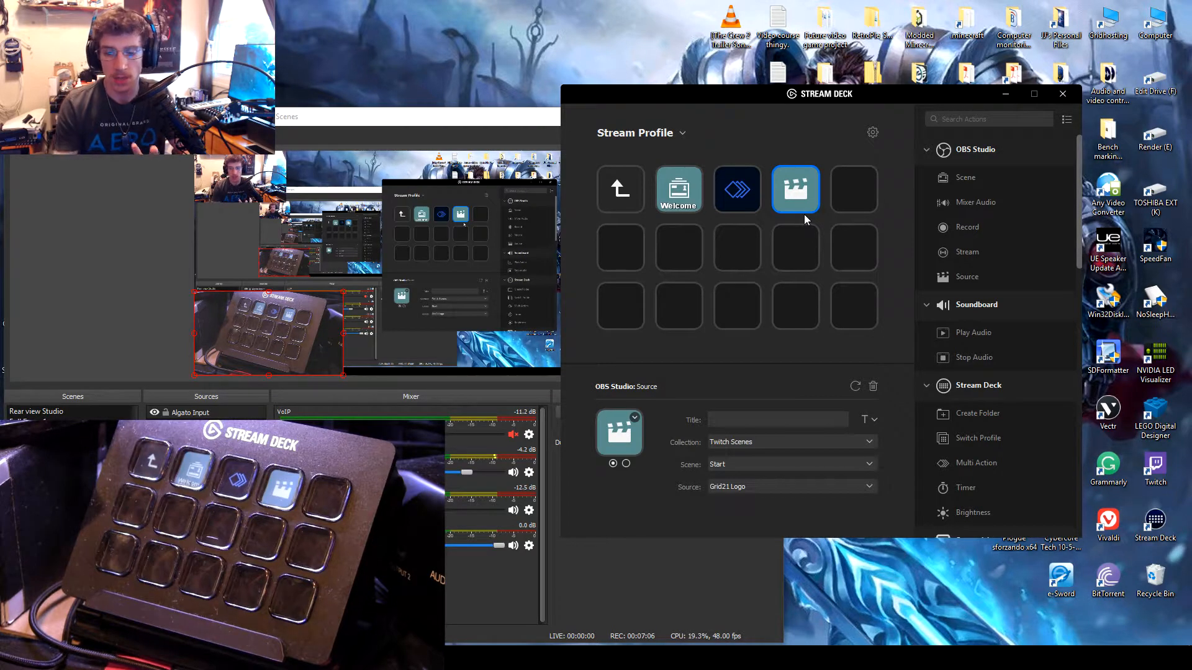
Step: Set the Source key's scene to Recording Profile for YT
click(754, 463)
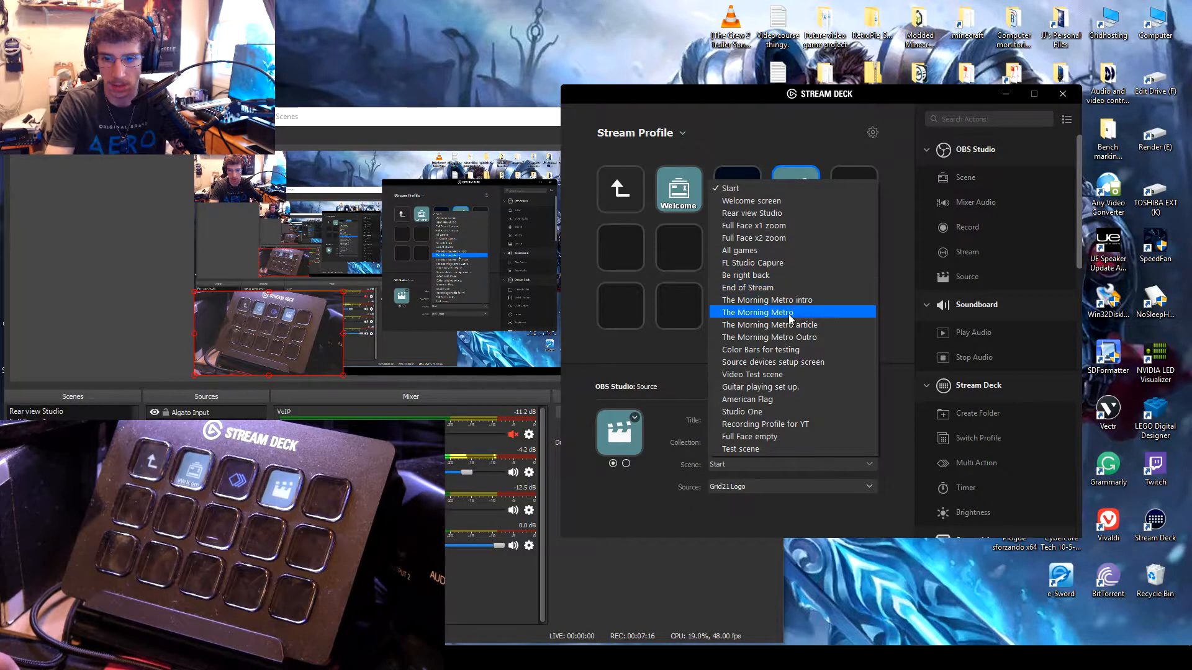
click(723, 464)
click(728, 464)
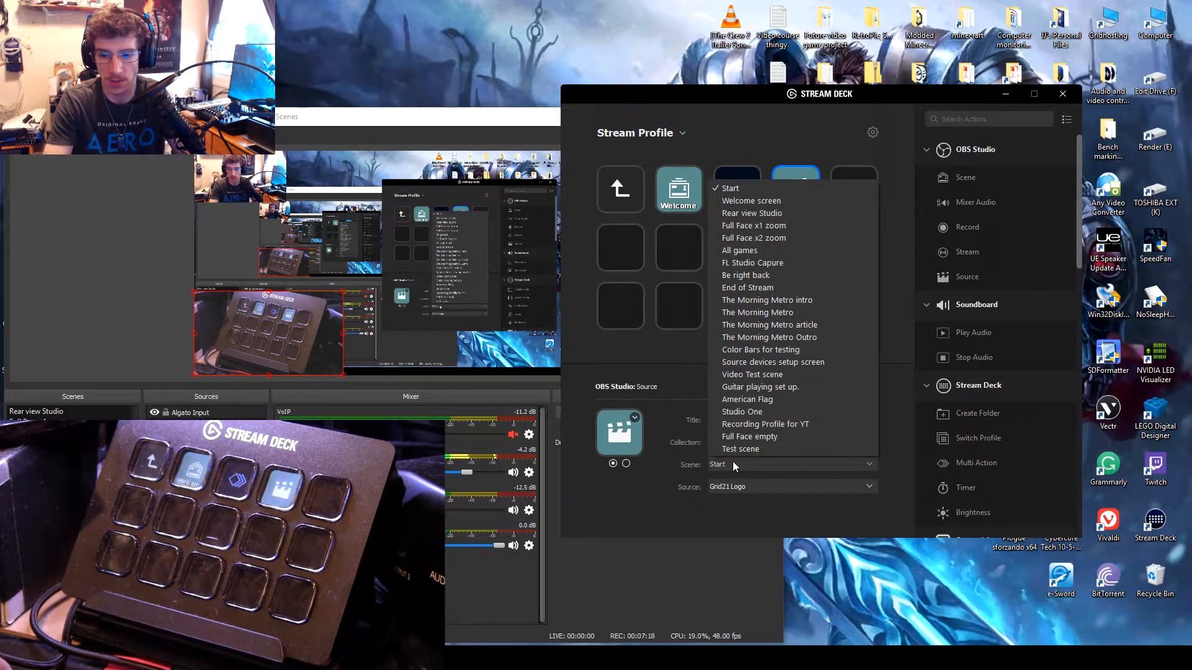
click(794, 426)
Step: Review the sources in the Recording Profile for YT scene and set the key's source to Main Cam C920
click(761, 486)
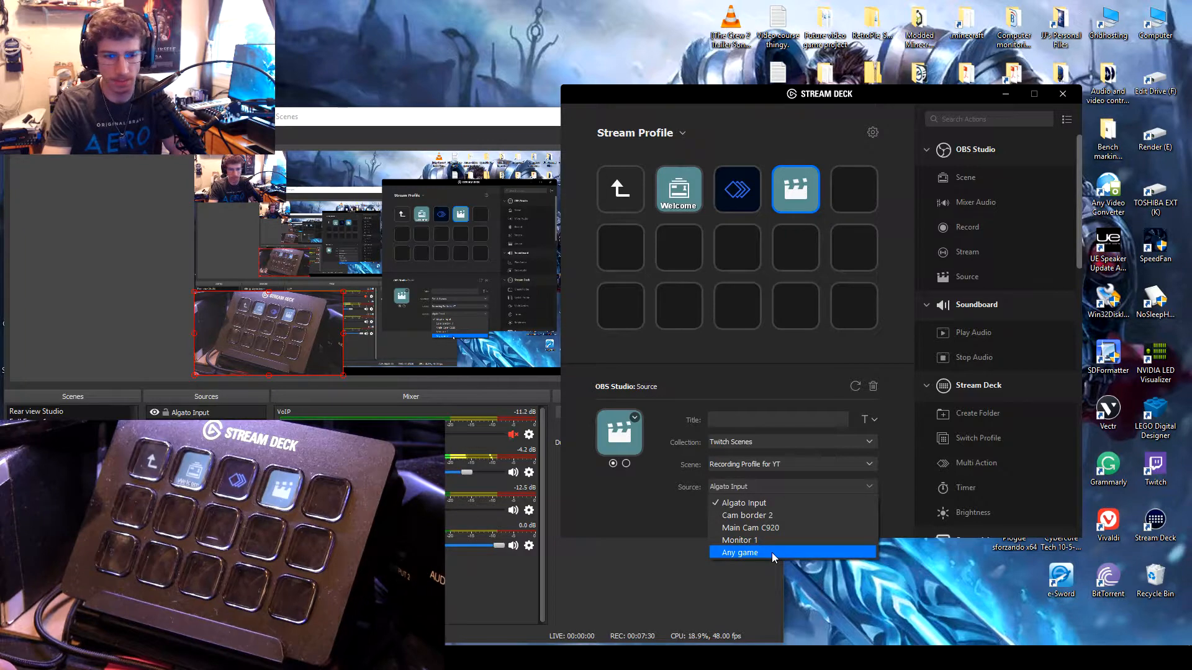
click(677, 519)
click(761, 490)
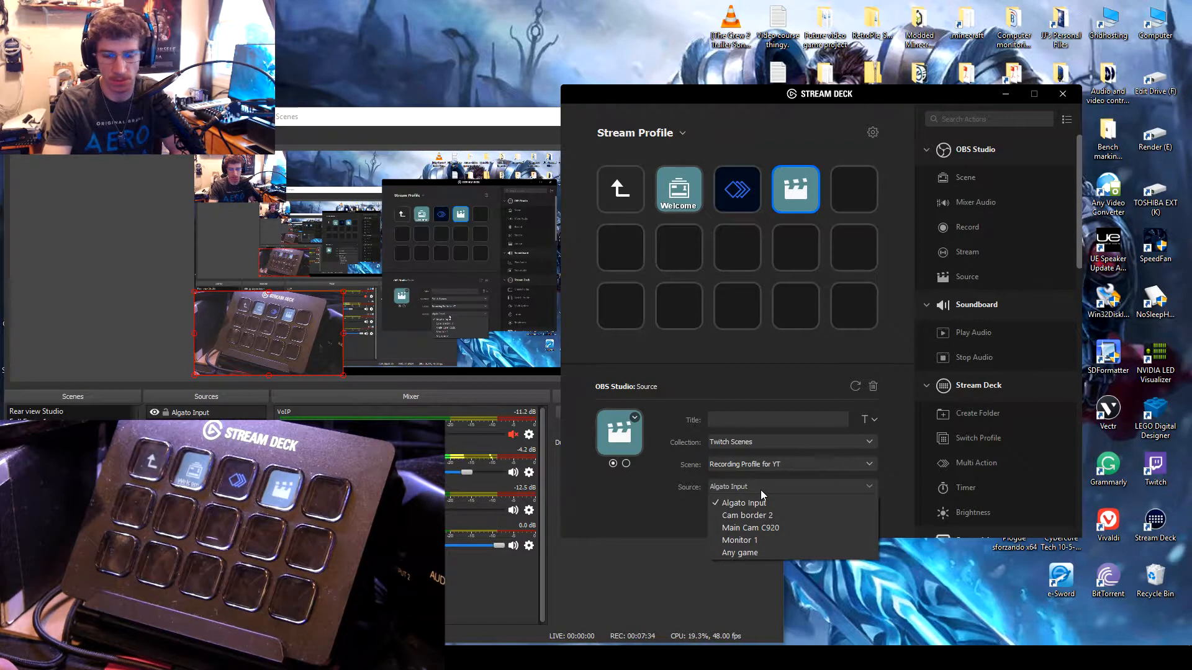
click(551, 542)
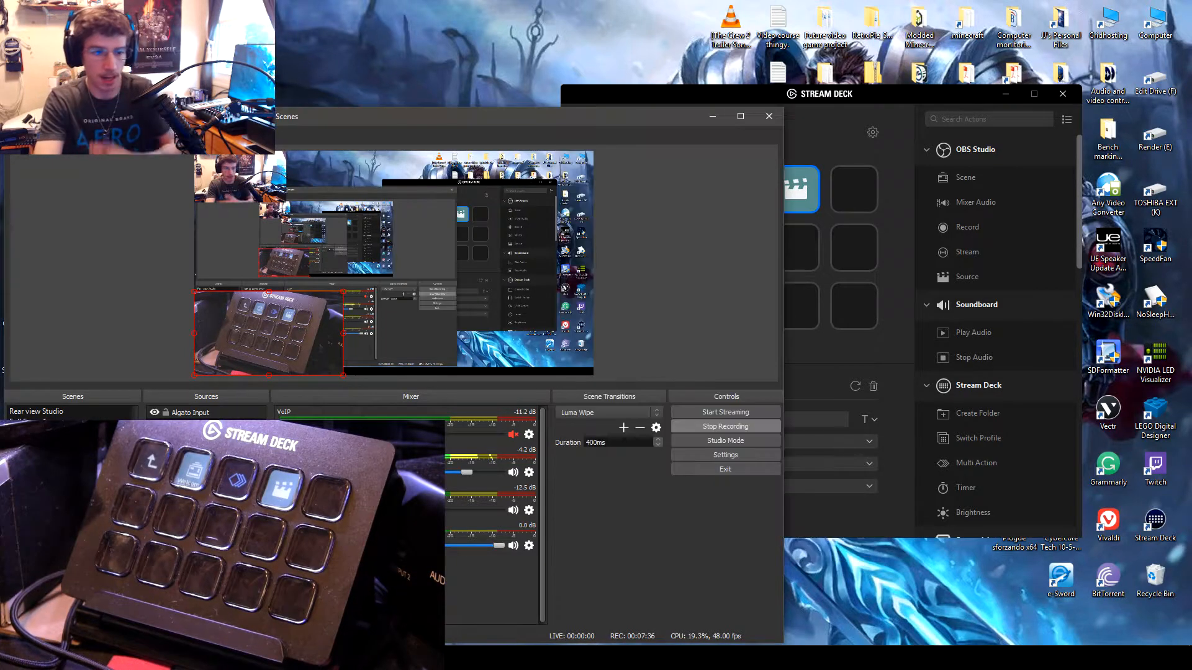
click(862, 509)
click(812, 487)
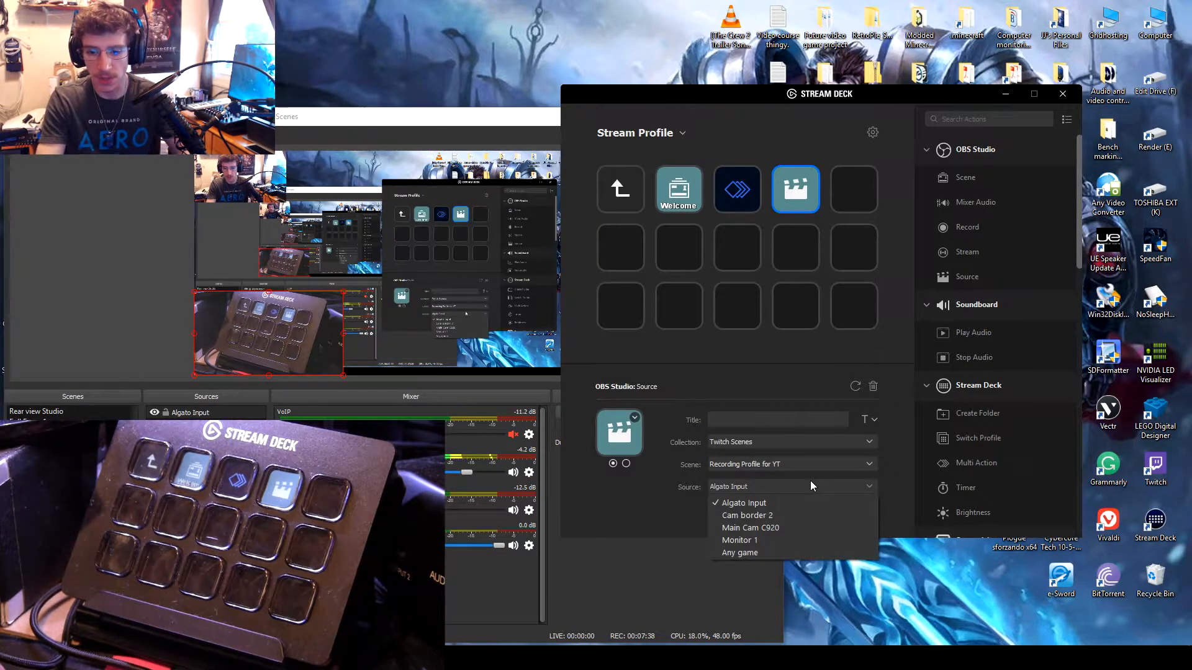
click(790, 507)
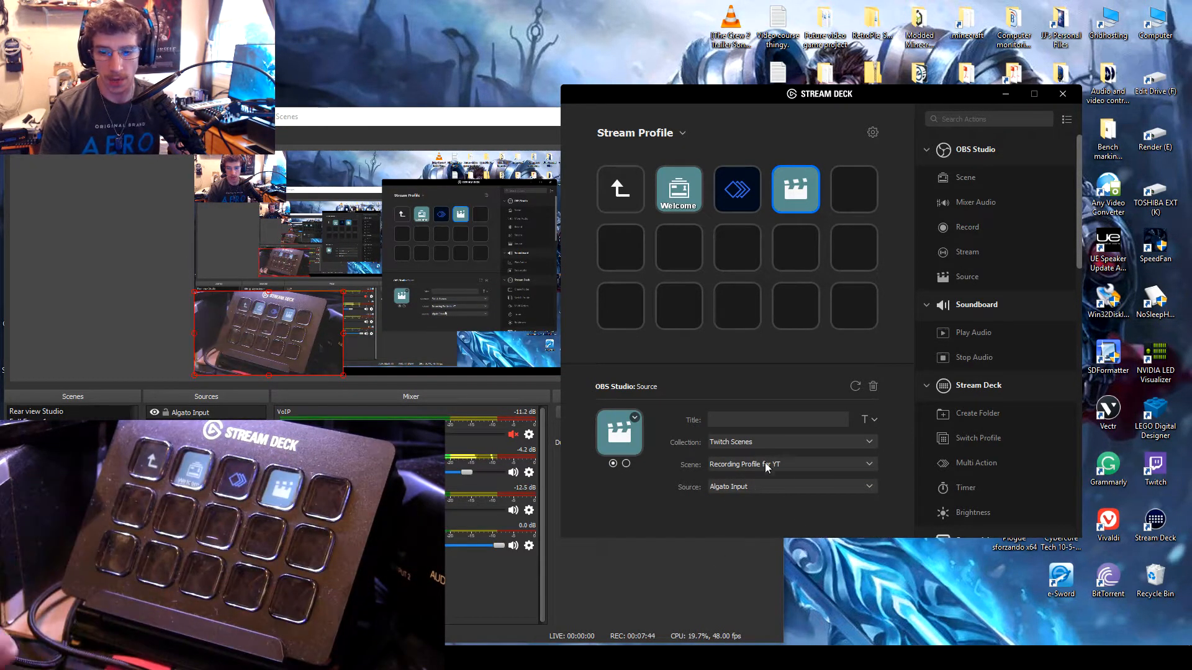
click(761, 486)
click(760, 529)
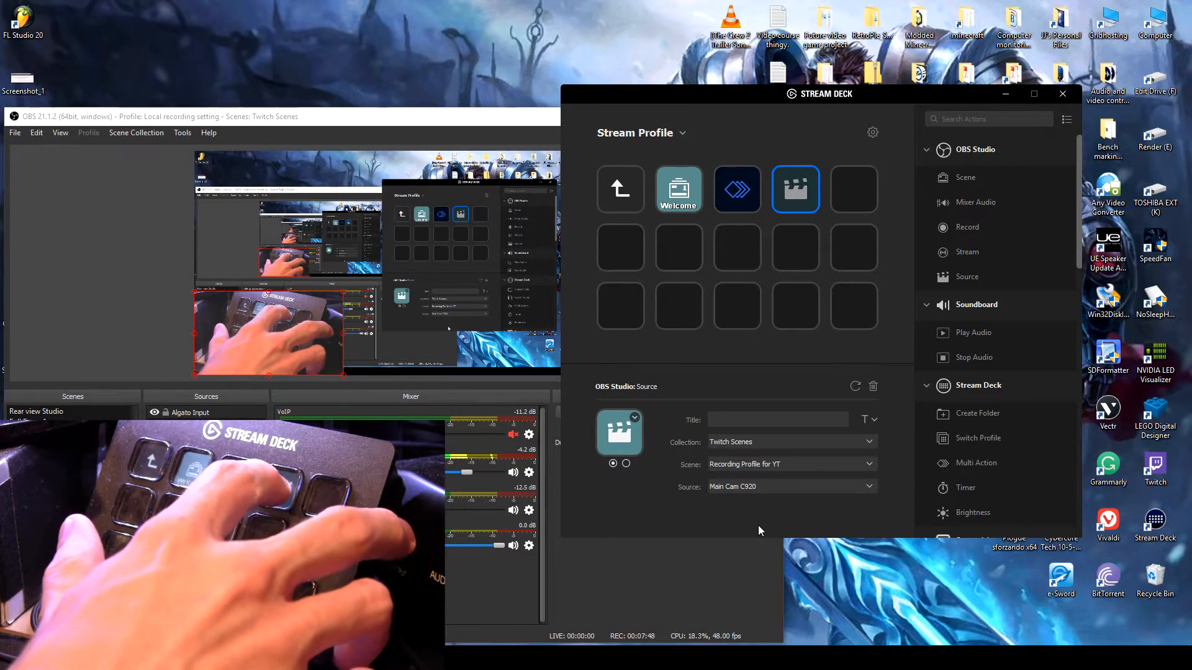
Step: Title the Source key Webcam and check its icon options without choosing one
click(745, 426)
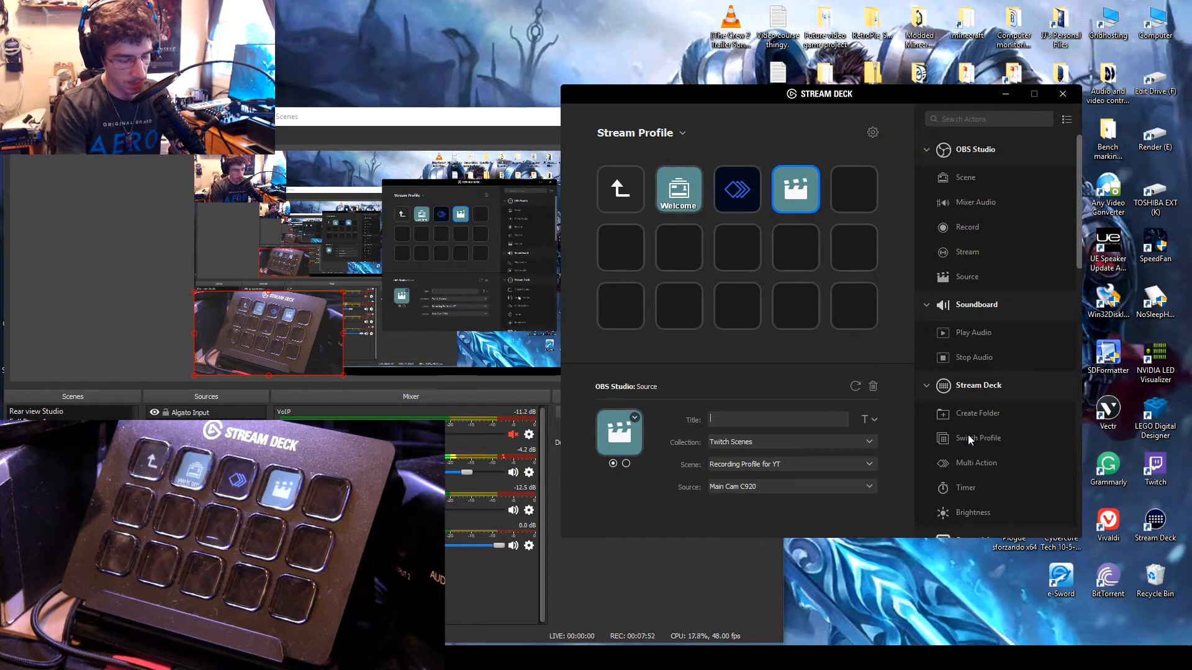
text(Webcam)
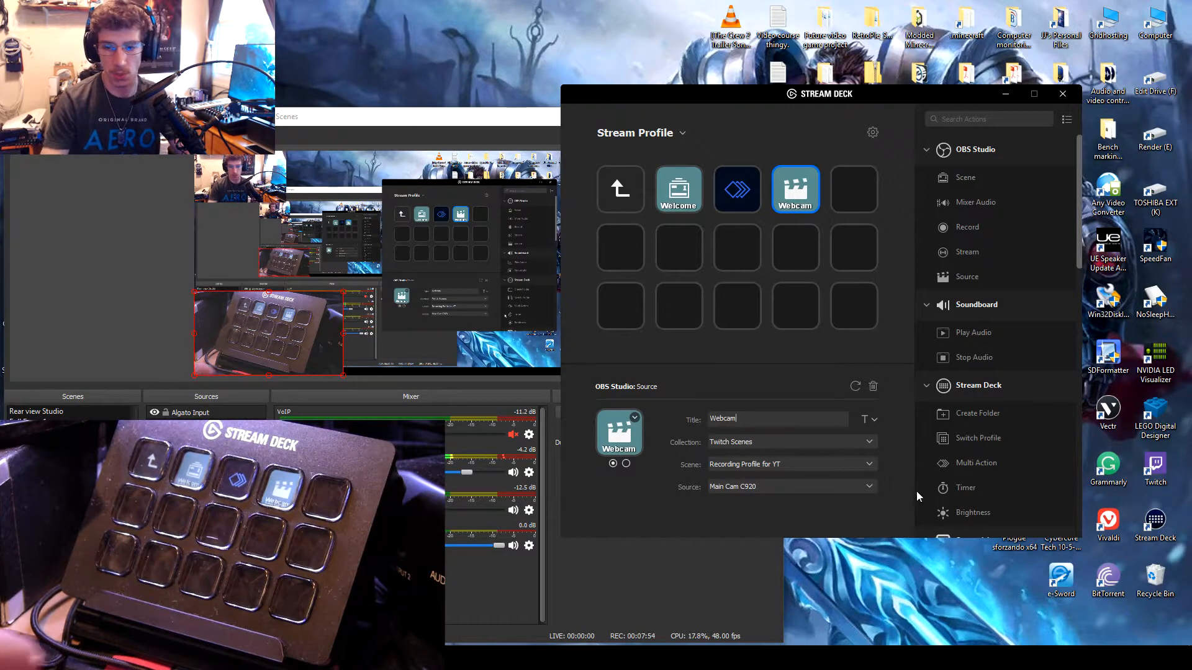
click(634, 418)
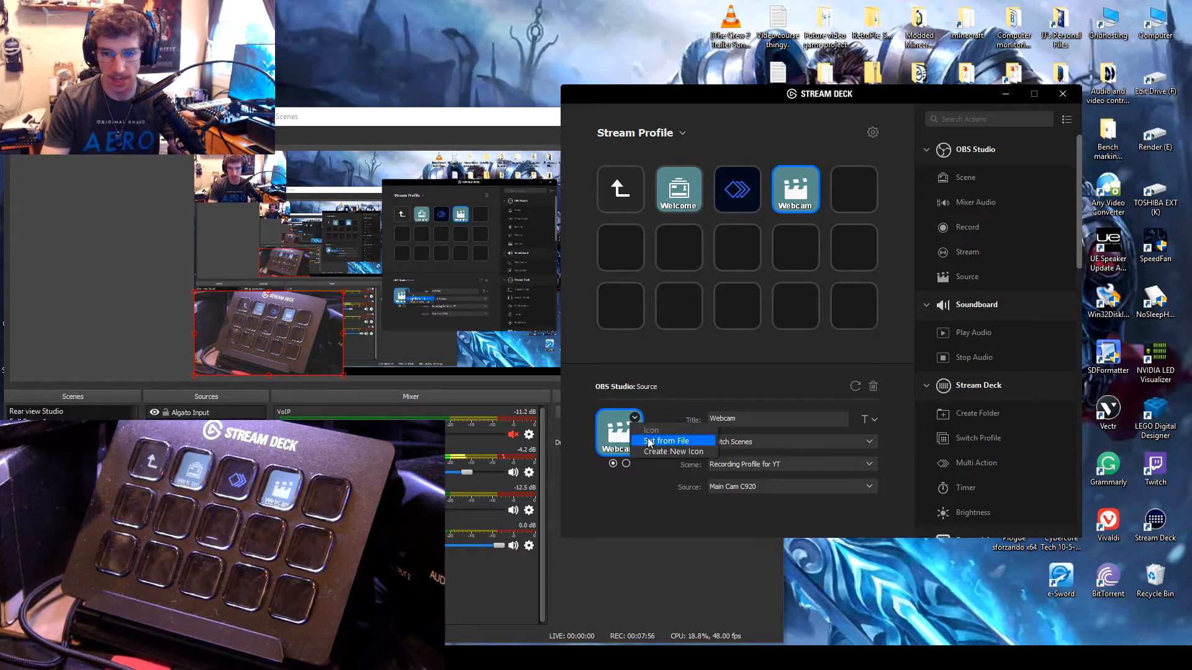
click(717, 354)
Step: View the Multi Action key's settings, then examine the Webcam key's options for setting or creating an icon
click(726, 199)
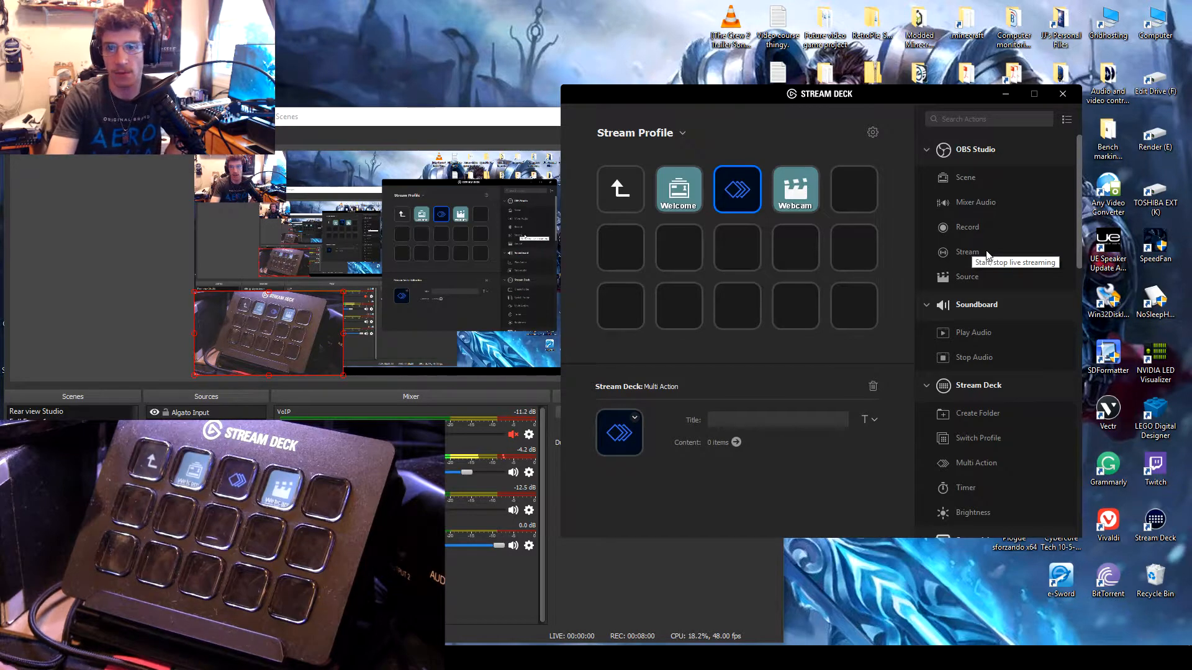
click(803, 192)
click(635, 417)
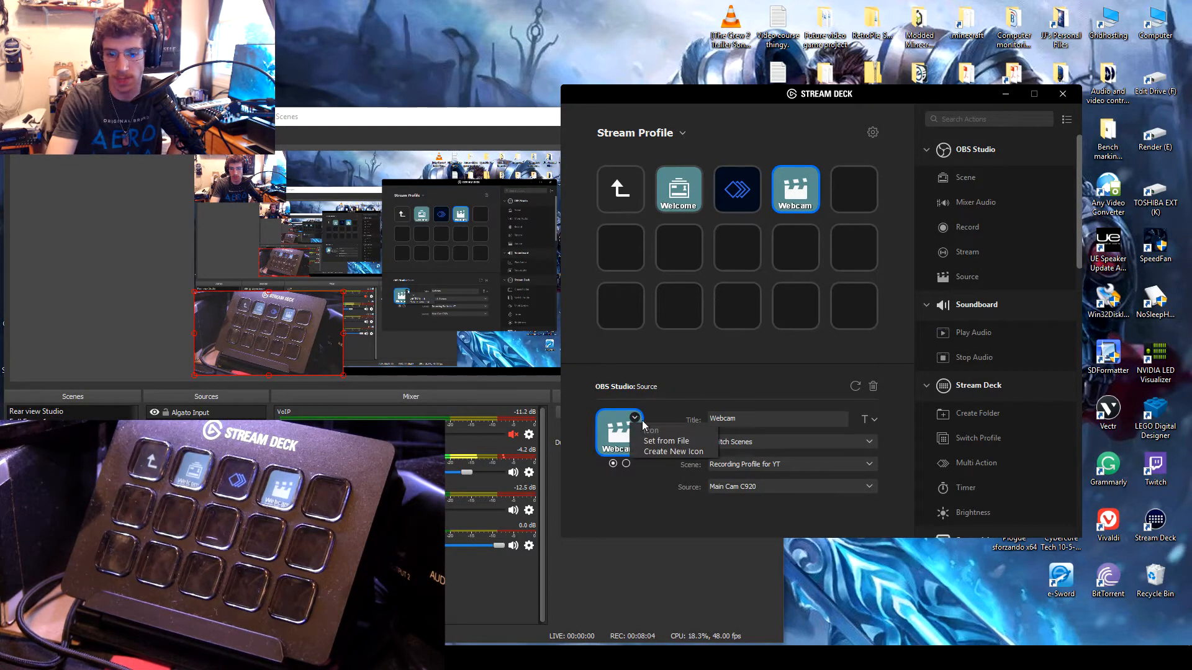
click(702, 377)
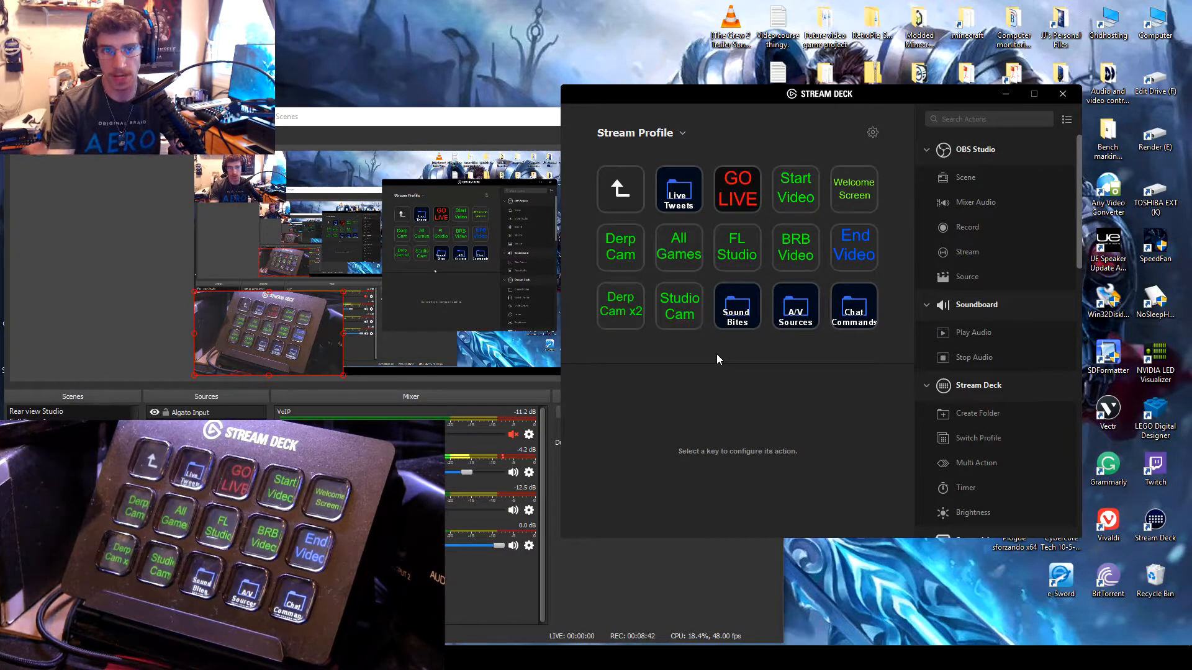
Step: View the Start Video key's scene settings and its second icon state, then go to the test folder
click(786, 199)
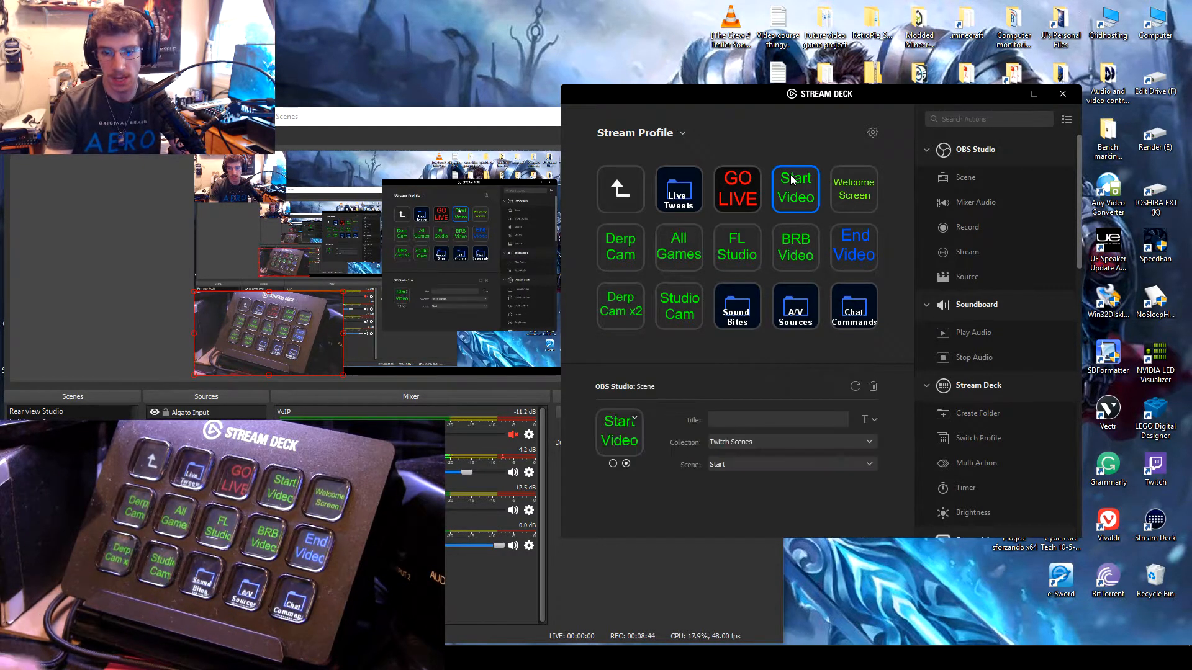
click(625, 463)
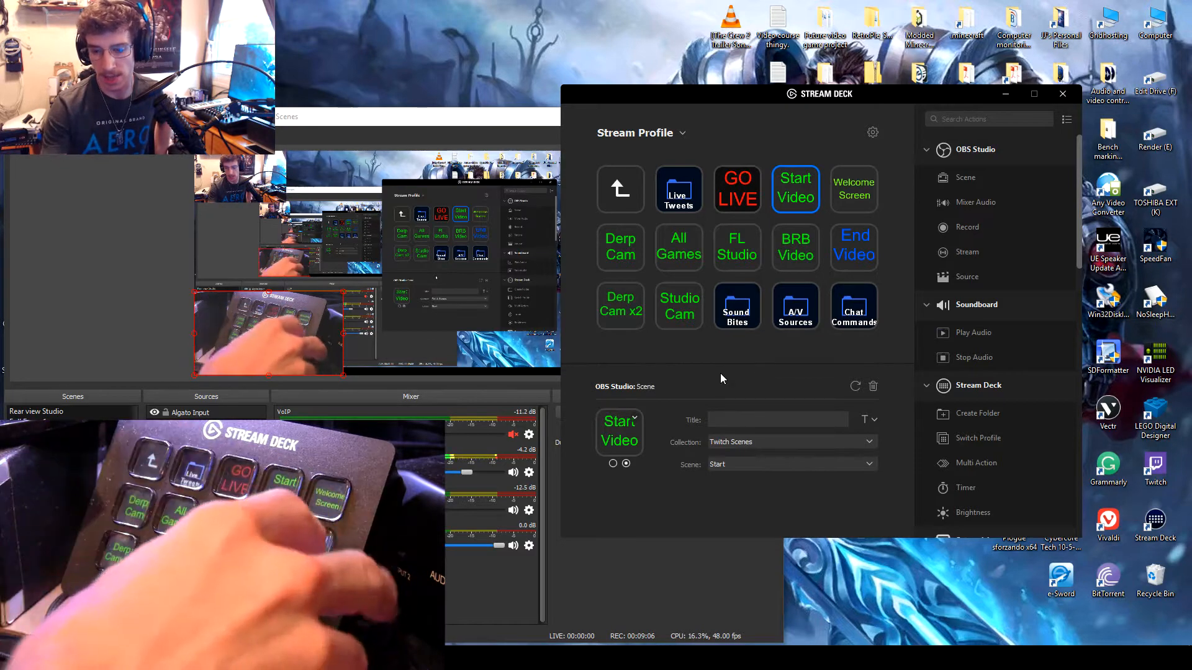
click(861, 241)
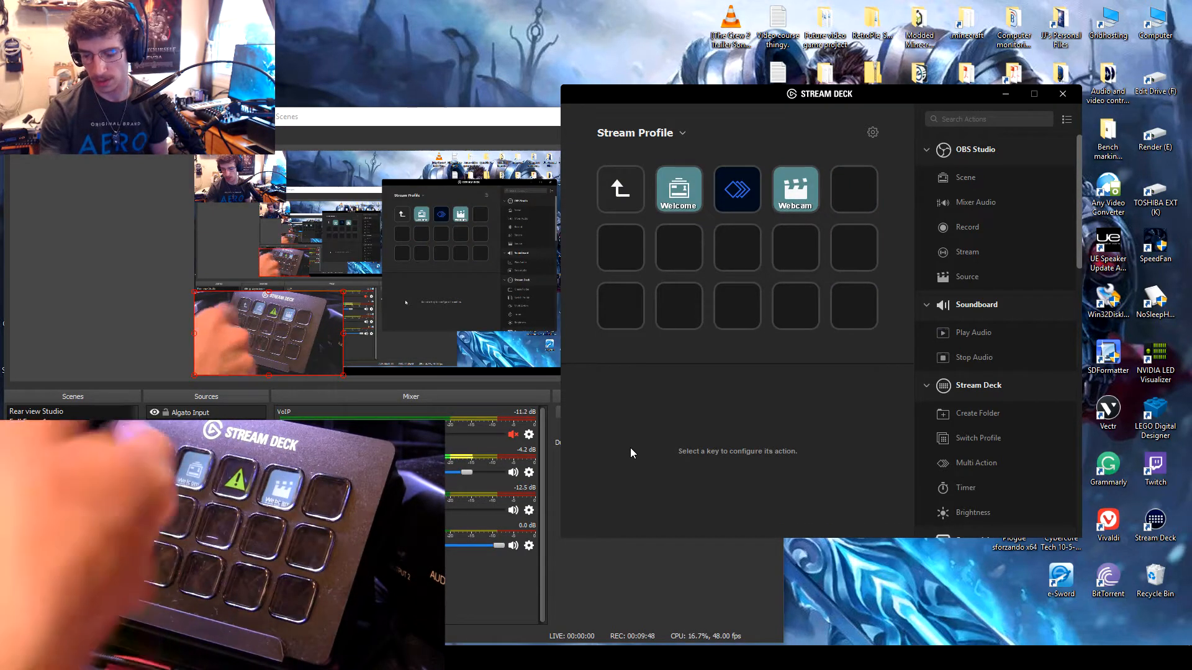
Step: Open the empty Multi Action's contents and add OBS Studio Scene, OBS Studio Stream and Soundboard Play Audio actions
click(738, 191)
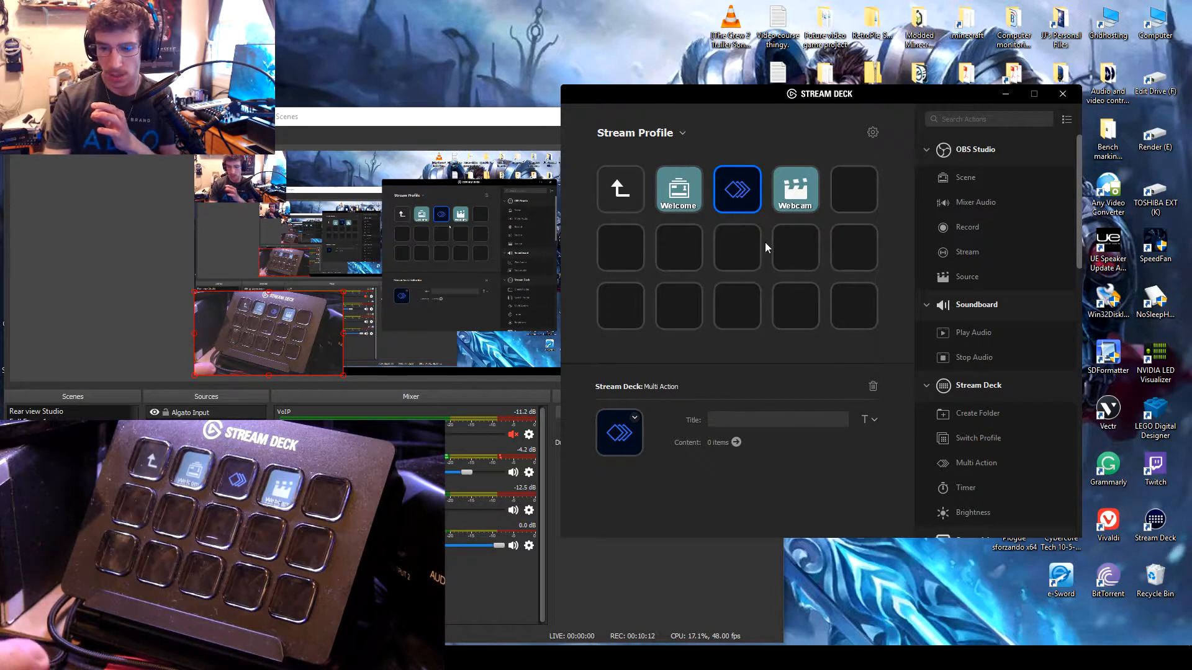
click(736, 442)
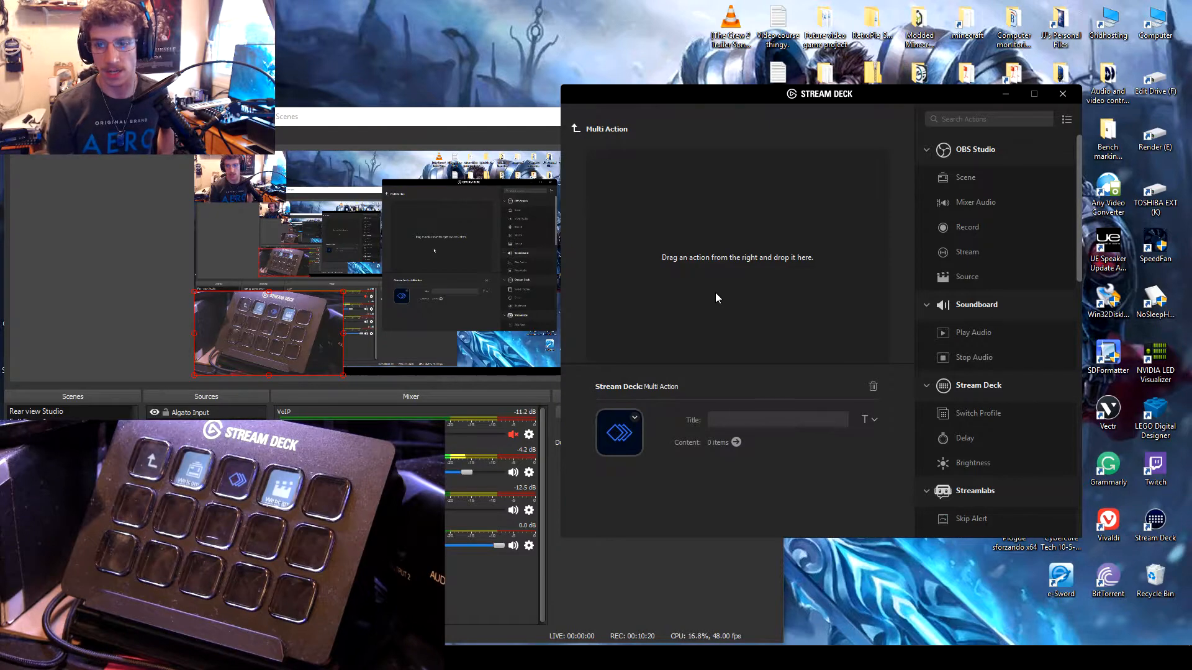
scroll(997, 375, down, 5)
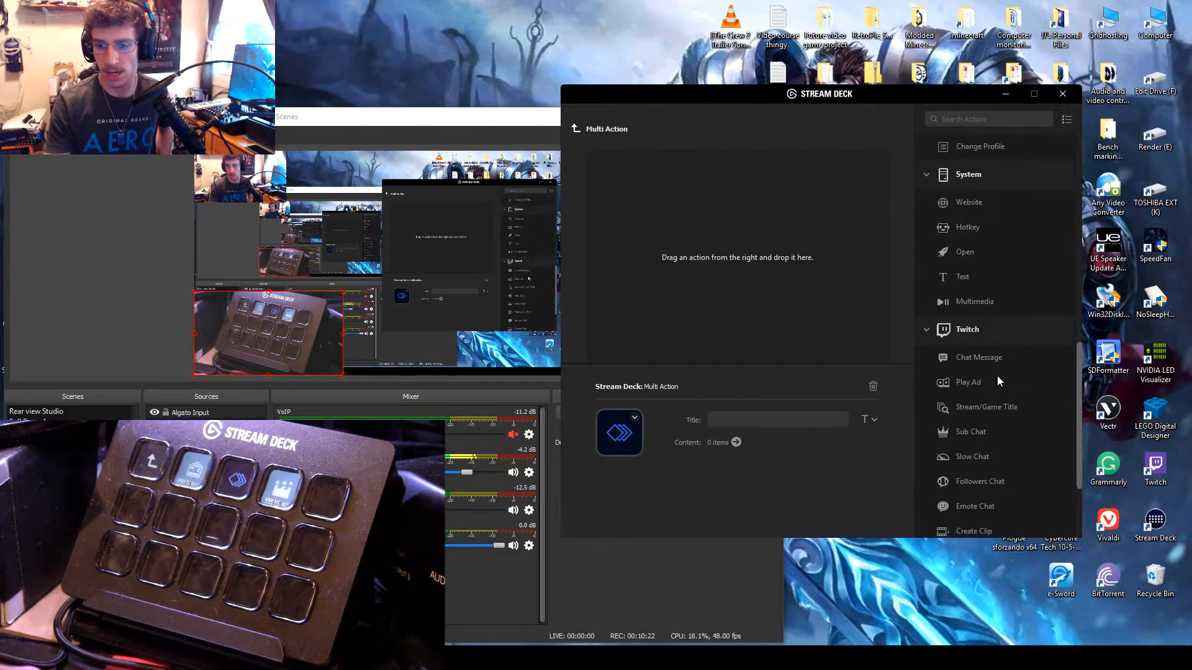
scroll(997, 375, up, 4)
scroll(984, 304, up, 2)
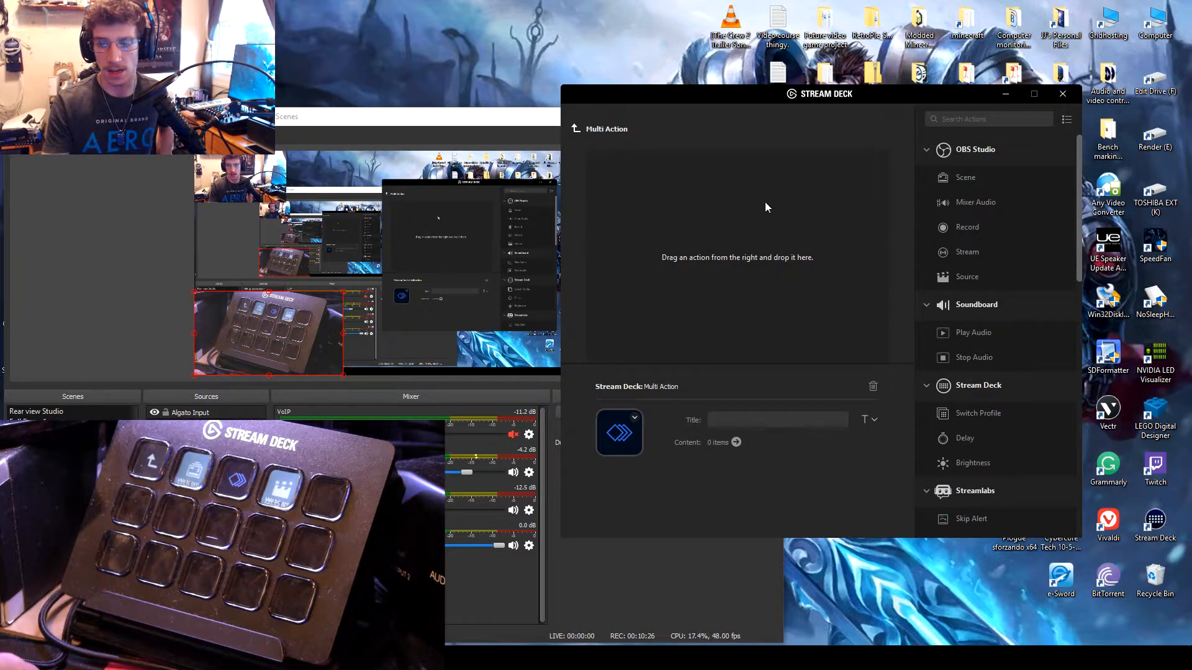
drag(969, 184, 716, 187)
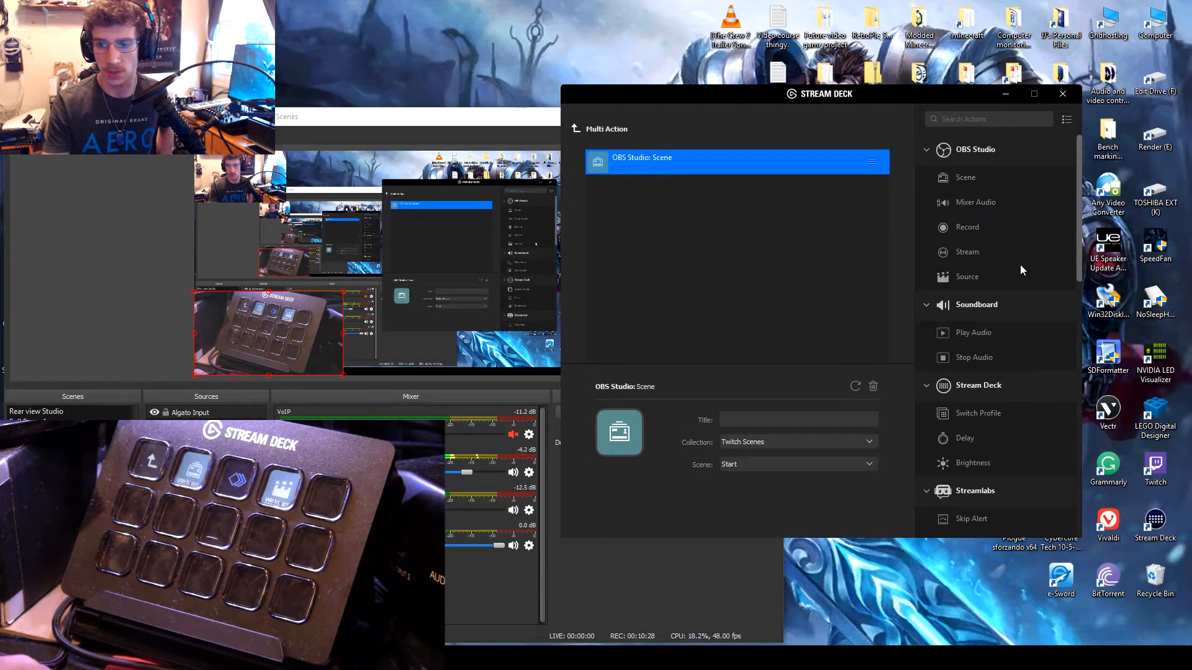
drag(968, 249, 689, 217)
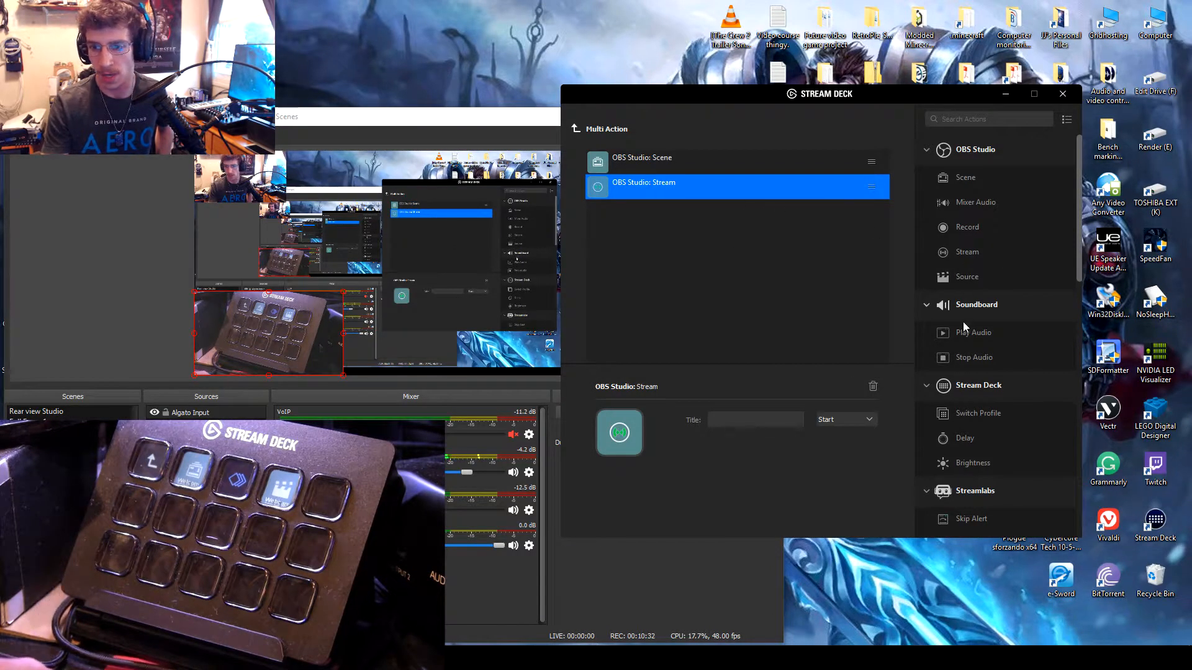
drag(969, 331, 676, 214)
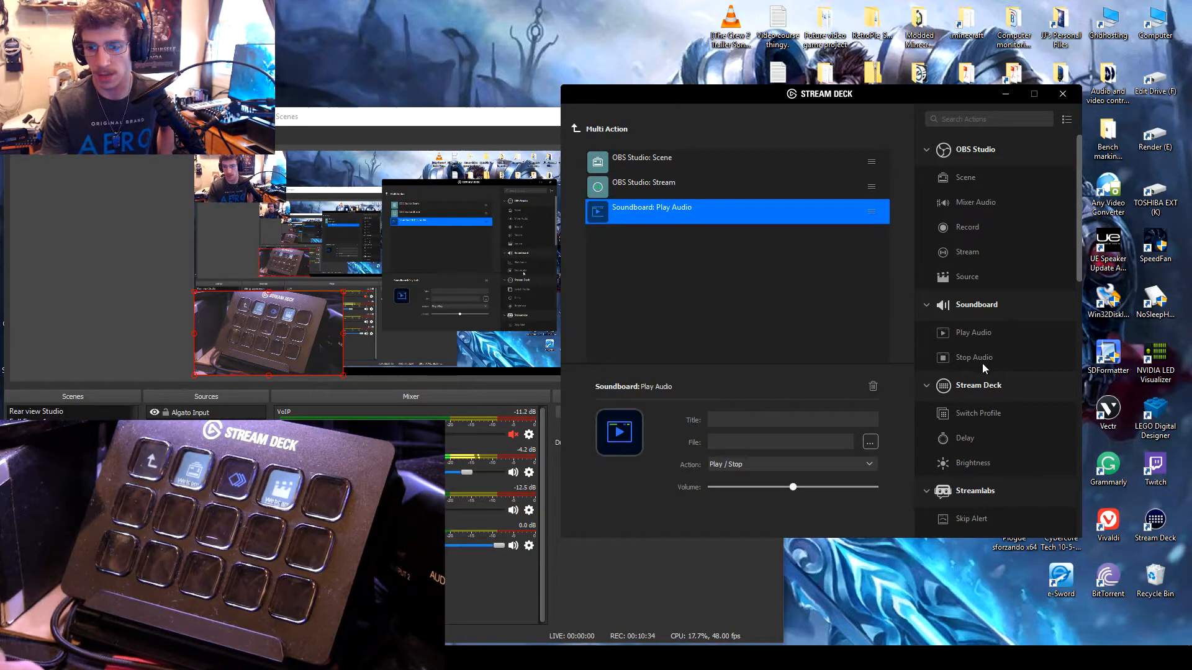
Step: Add a Delay, a Soundboard Stop Audio and a second OBS Studio Scene to the Multi Action, then return to the test folder
scroll(991, 426, down, 2)
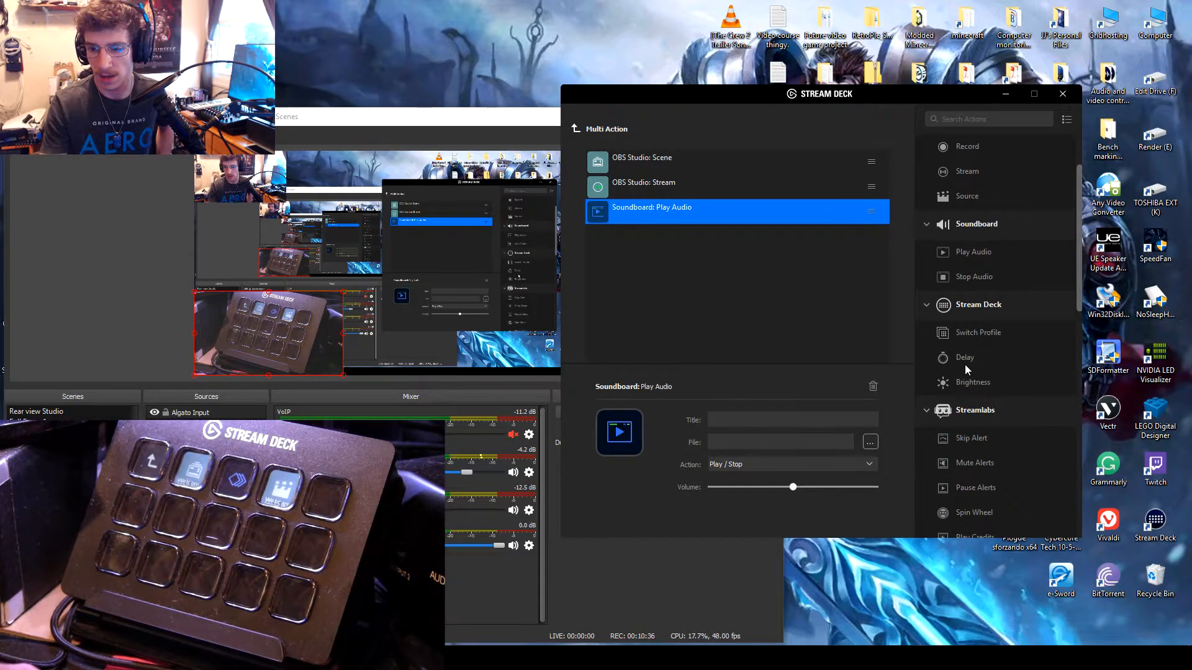
scroll(972, 341, up, 2)
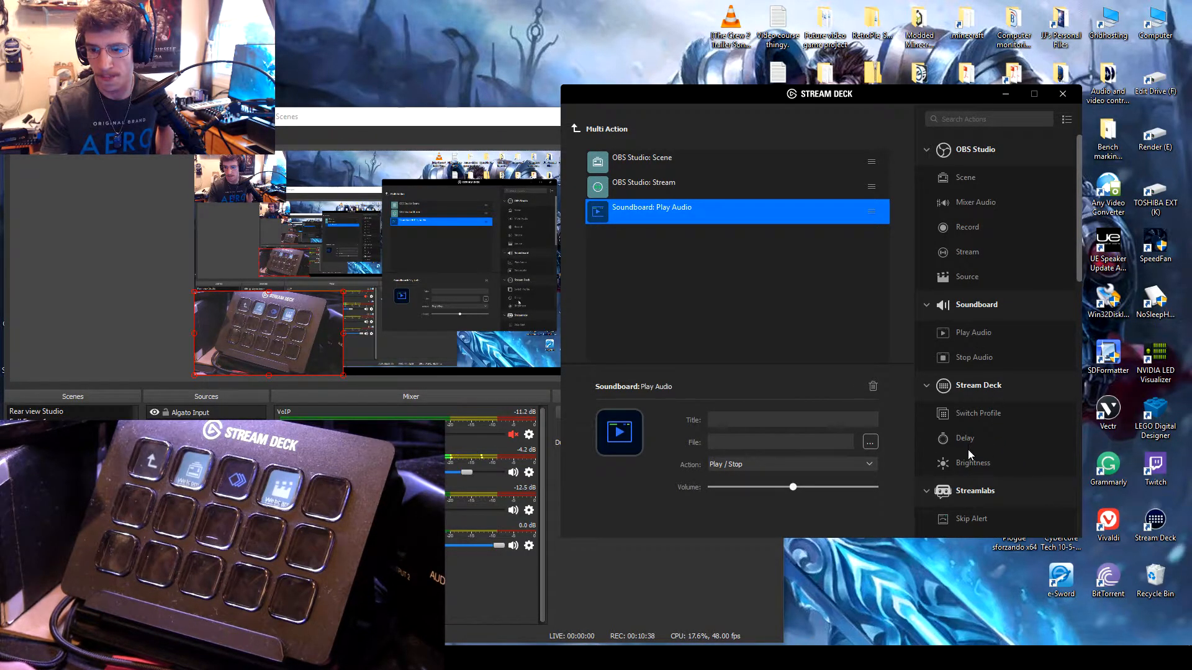
drag(964, 442, 695, 245)
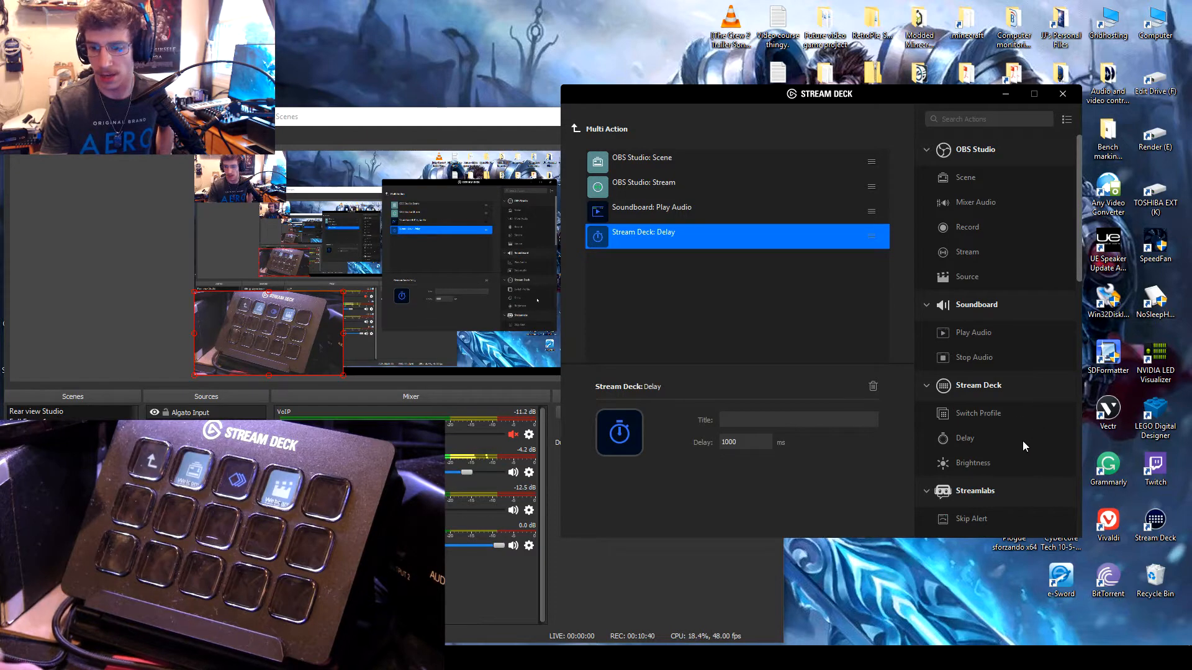
scroll(996, 412, down, 2)
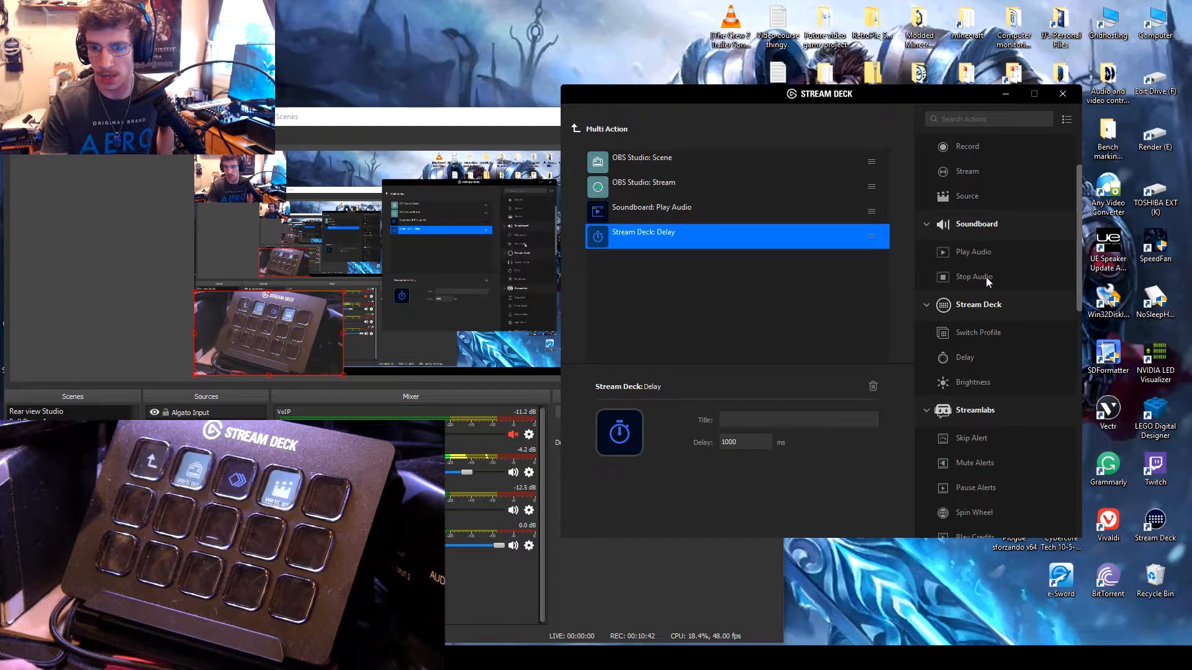
drag(986, 280, 661, 260)
scroll(1020, 338, down, 2)
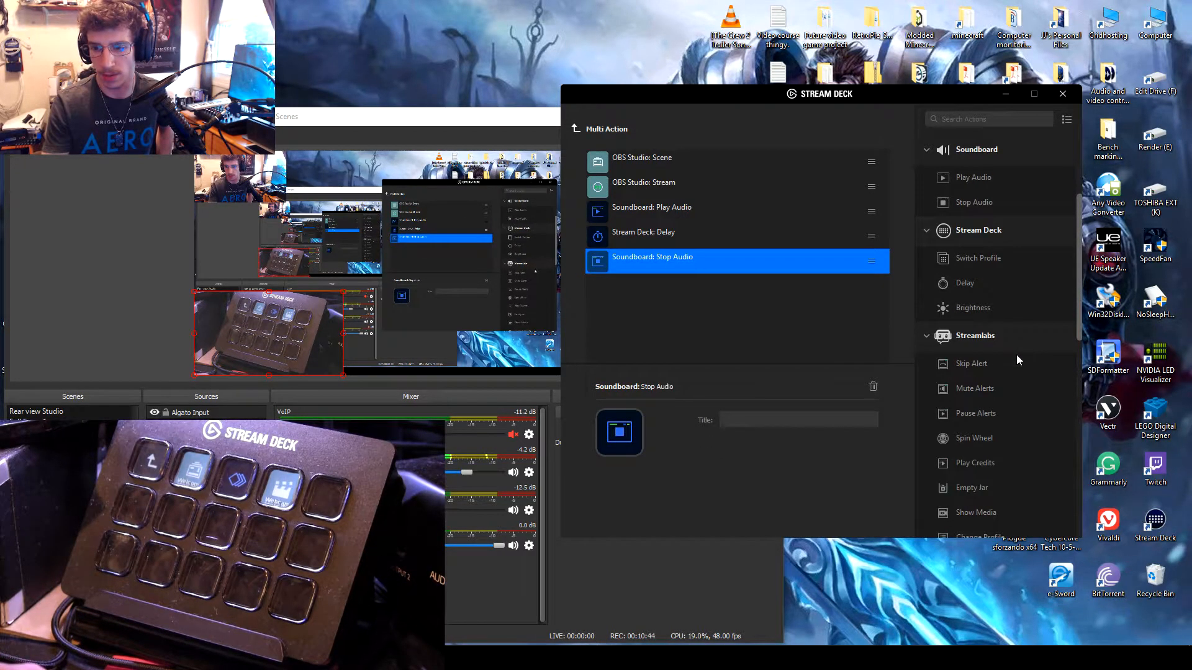
scroll(1016, 355, up, 4)
drag(959, 187, 709, 302)
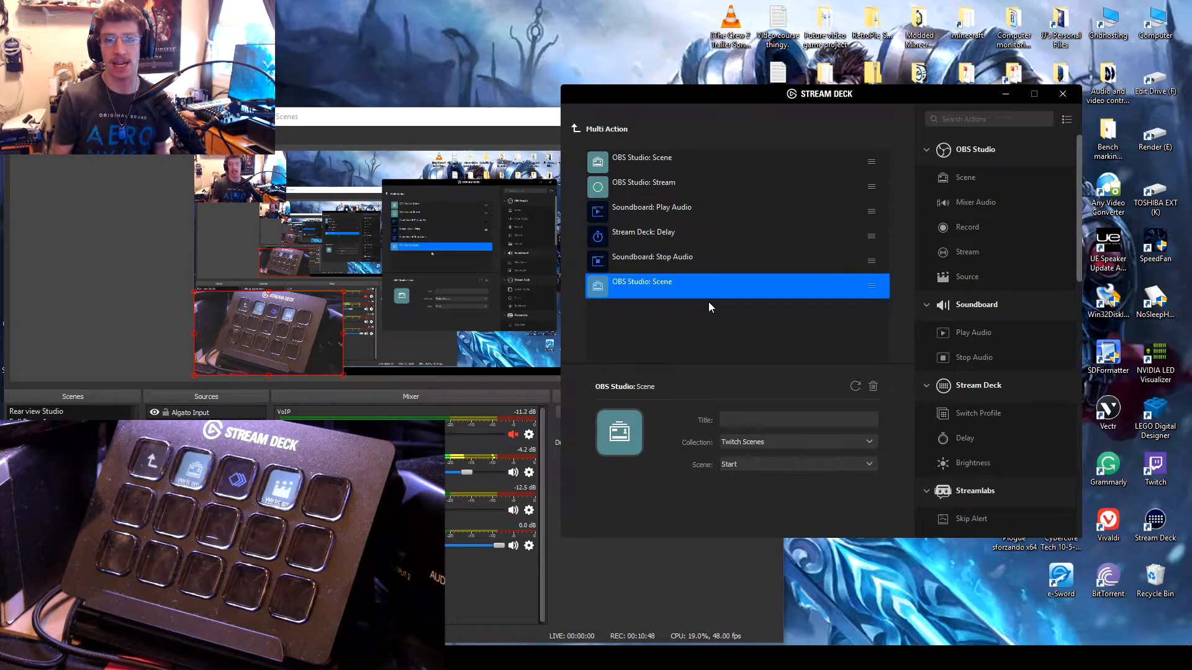
click(668, 155)
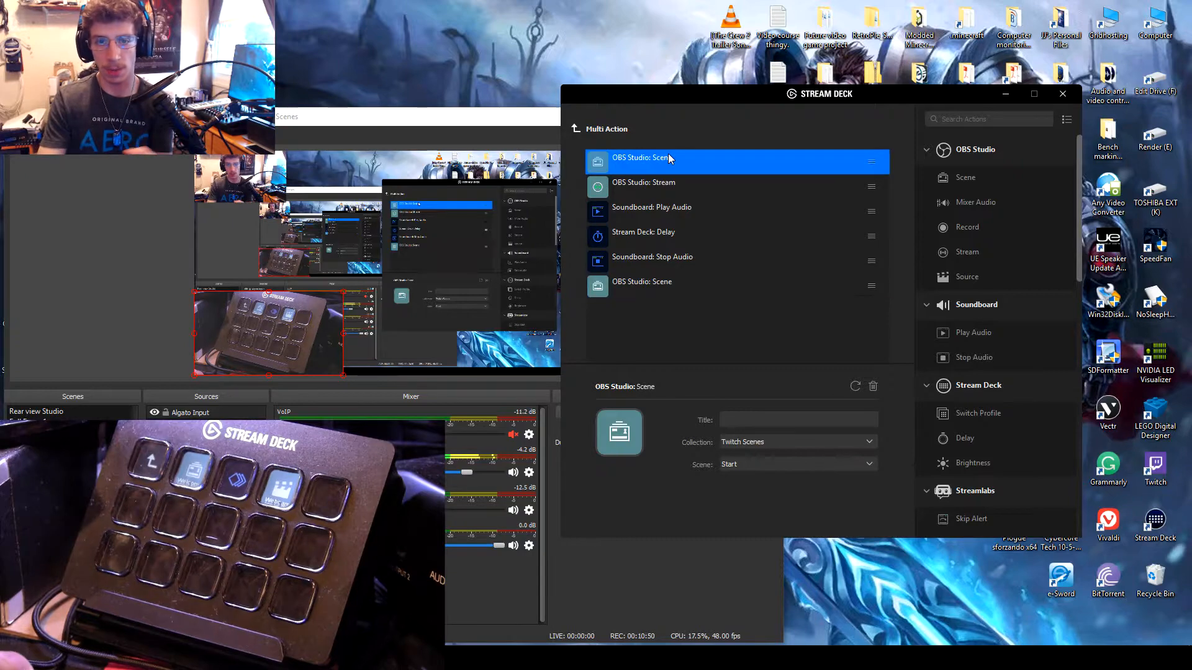
click(575, 129)
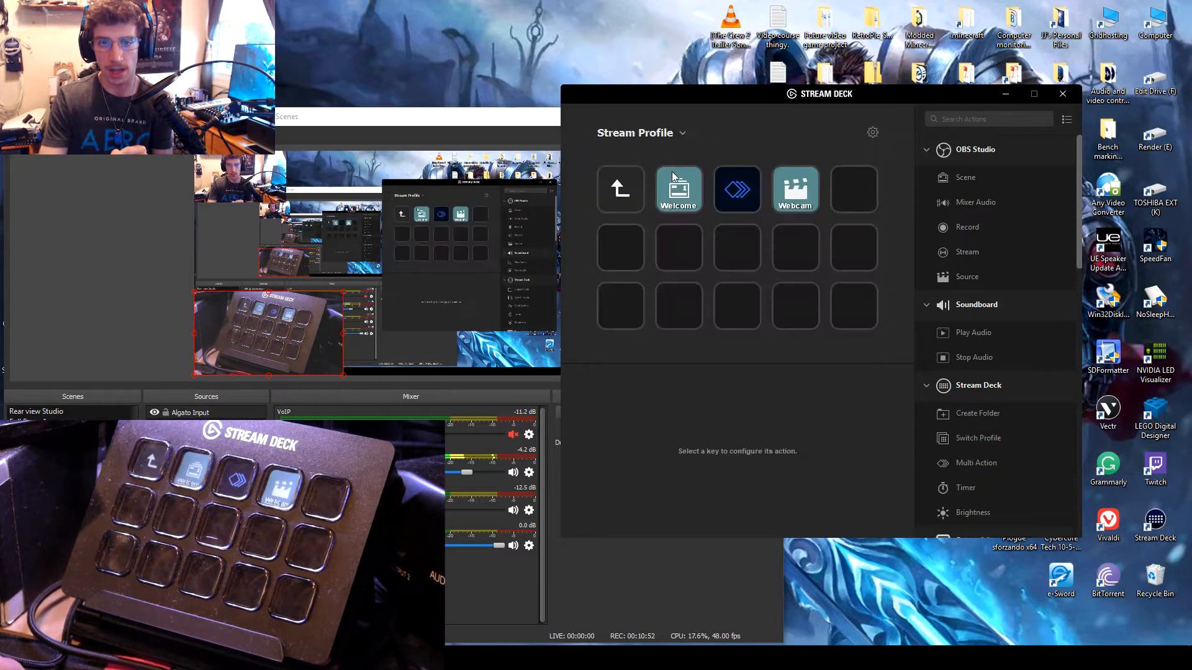
Step: Leave the test folder, open the Normal Stream Set folder and view its Start Video and Derp Cam scene keys
click(680, 188)
click(629, 191)
double_click(629, 192)
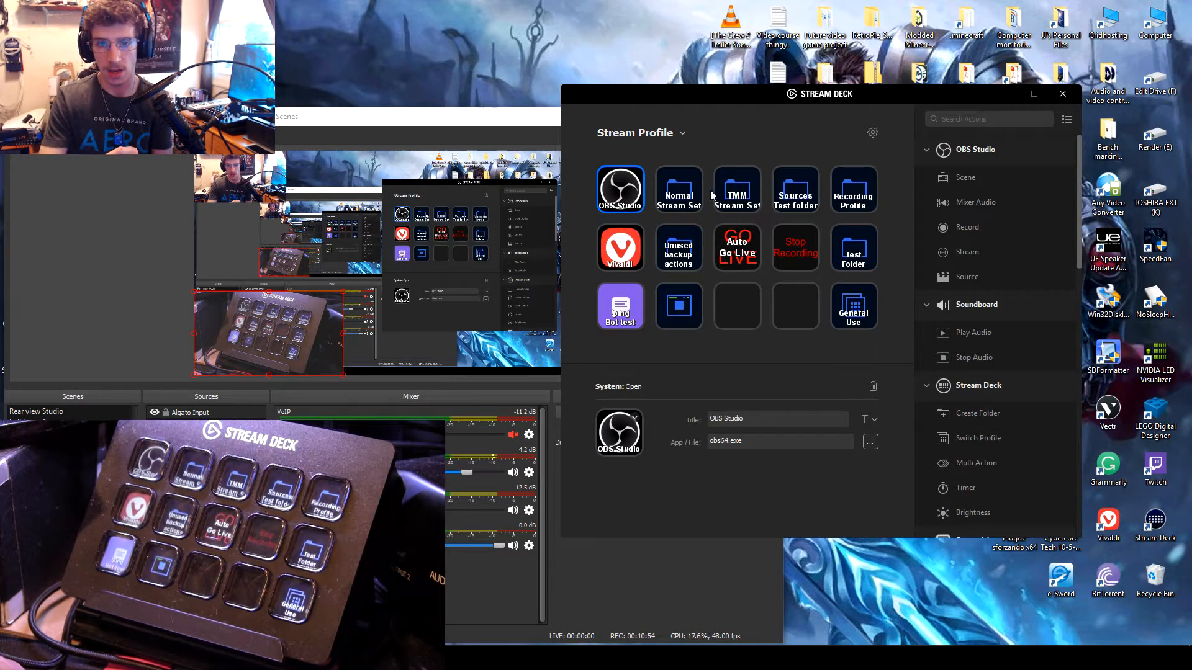
double_click(676, 191)
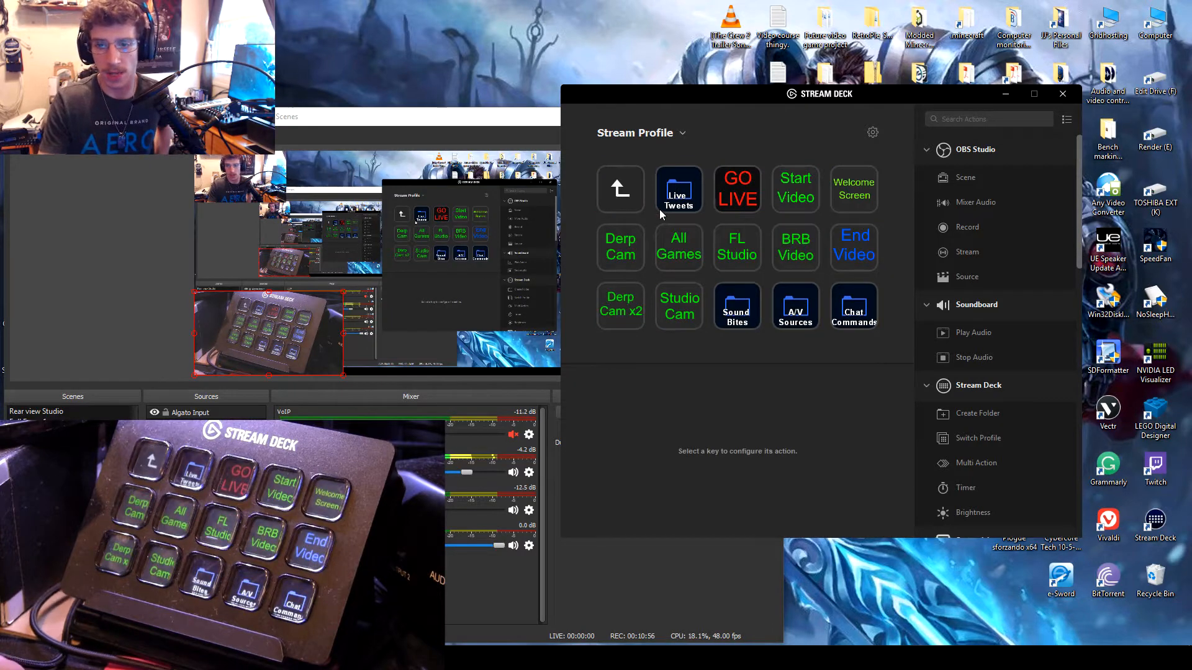
click(795, 189)
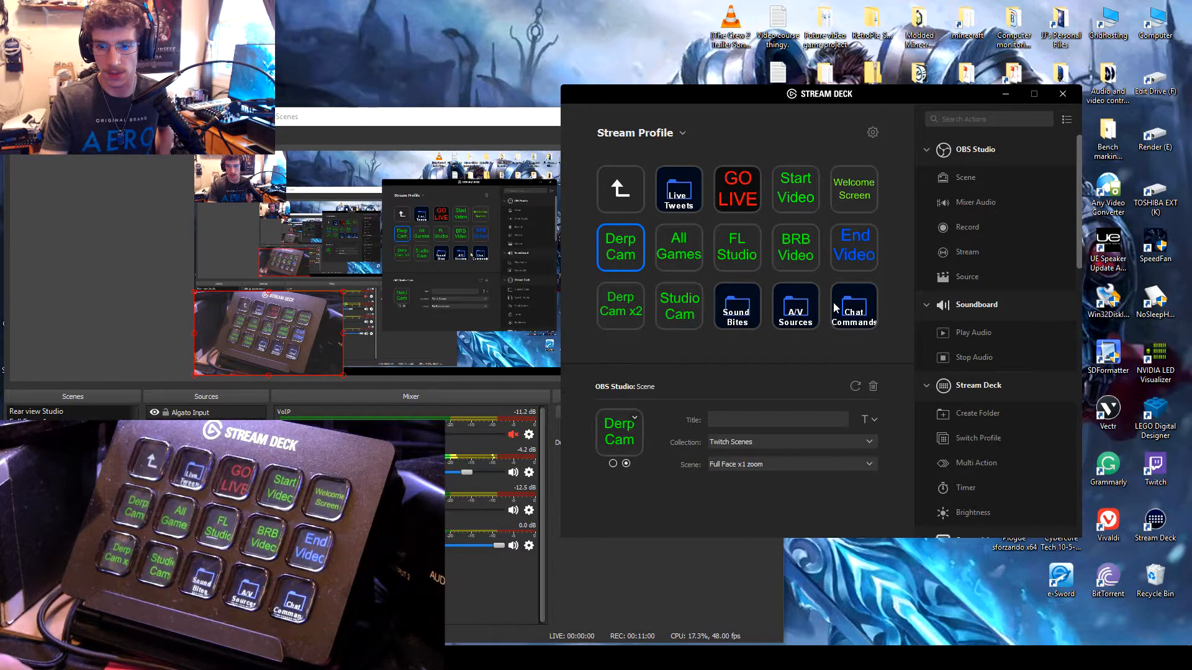
Step: Open the A/V Sources folder, view its Color Bars, Kill Music, Unmute all and Mute All keys, and return to the profile's top level
double_click(795, 306)
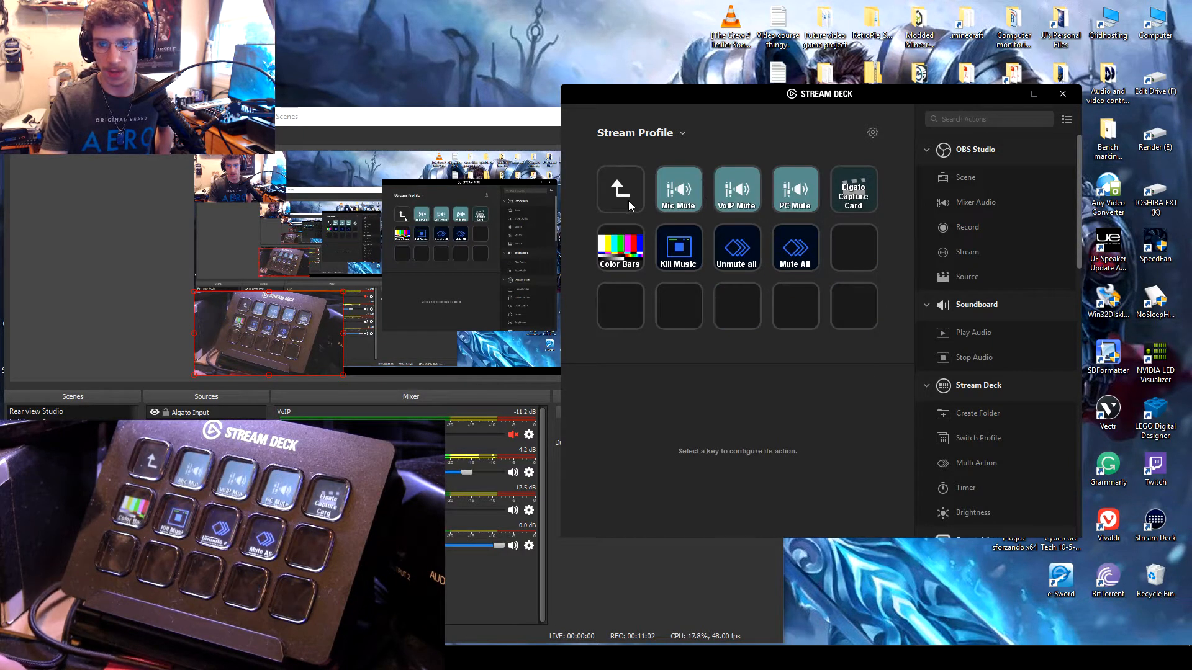
click(624, 263)
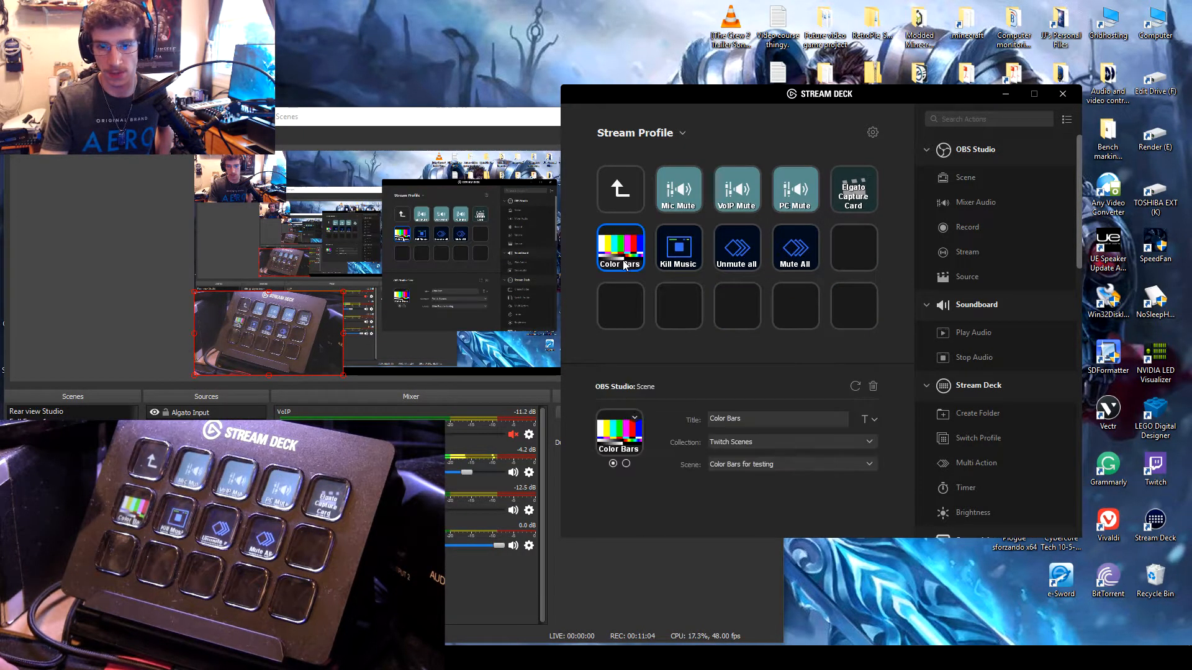
click(686, 244)
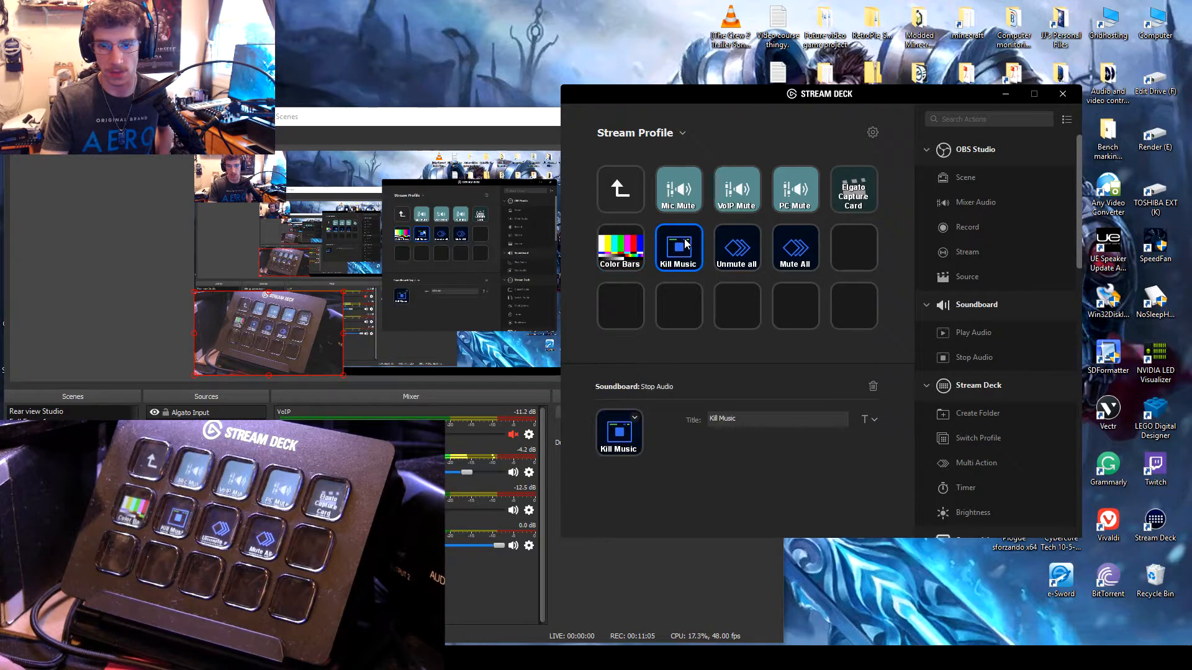
click(752, 246)
click(813, 241)
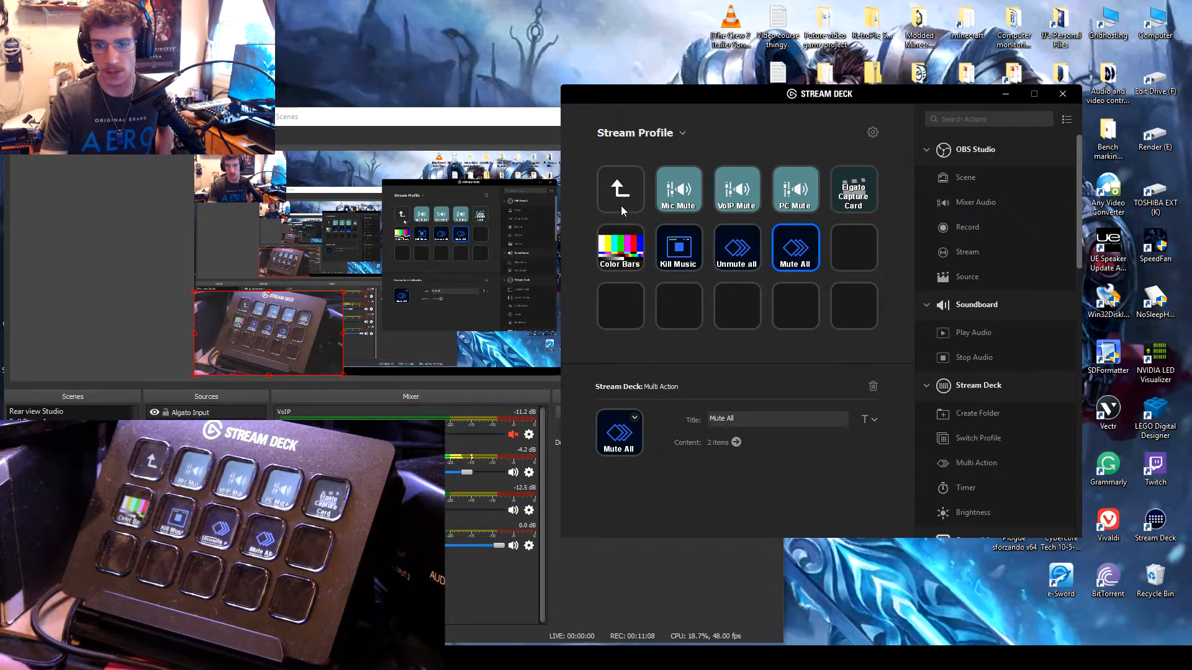
double_click(619, 204)
double_click(632, 197)
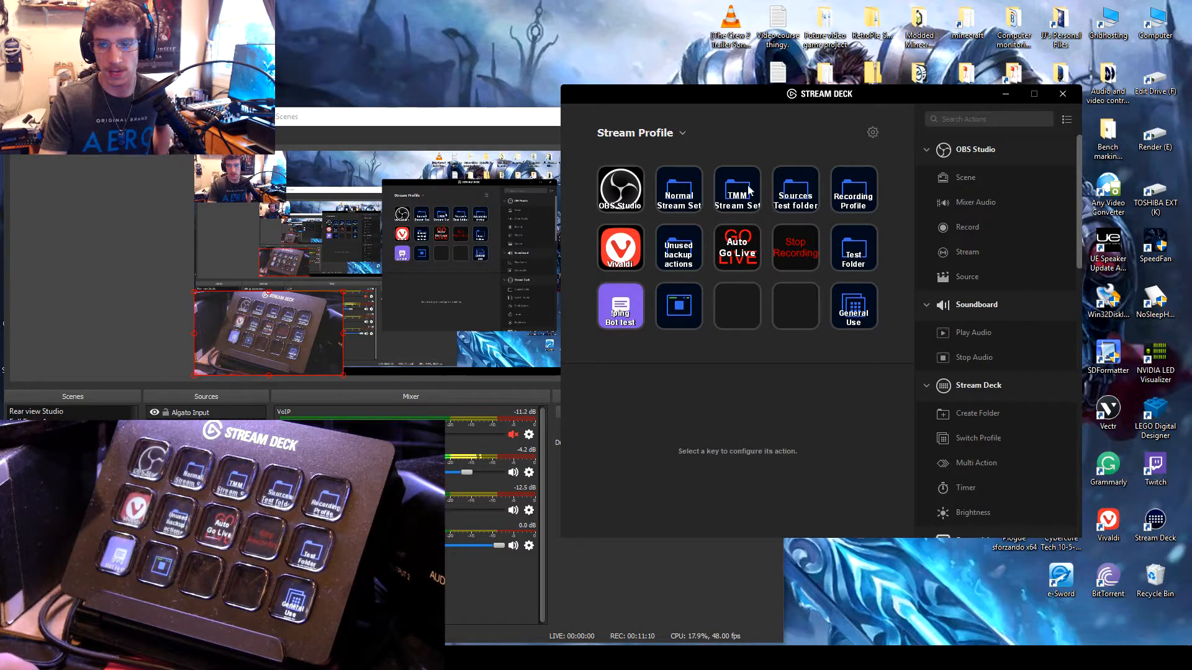
Step: Look through the TMM Stream Set folder, including its Start Video key and A/V Sources folder, and return to the profile's top level
double_click(748, 190)
click(803, 196)
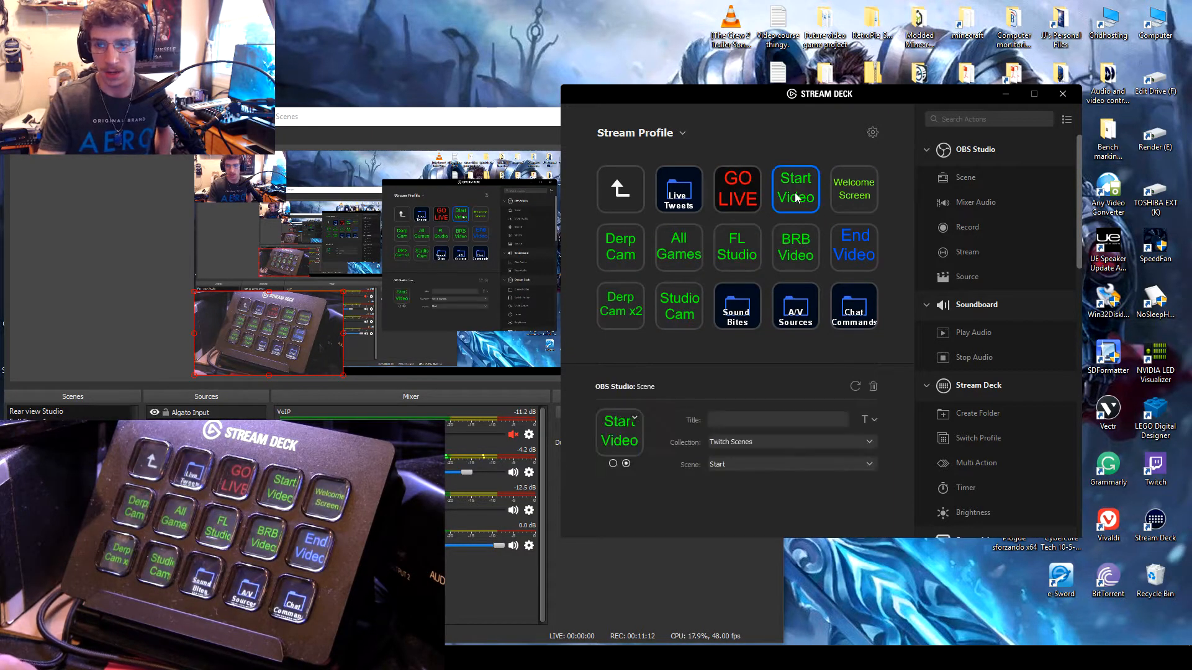
double_click(795, 307)
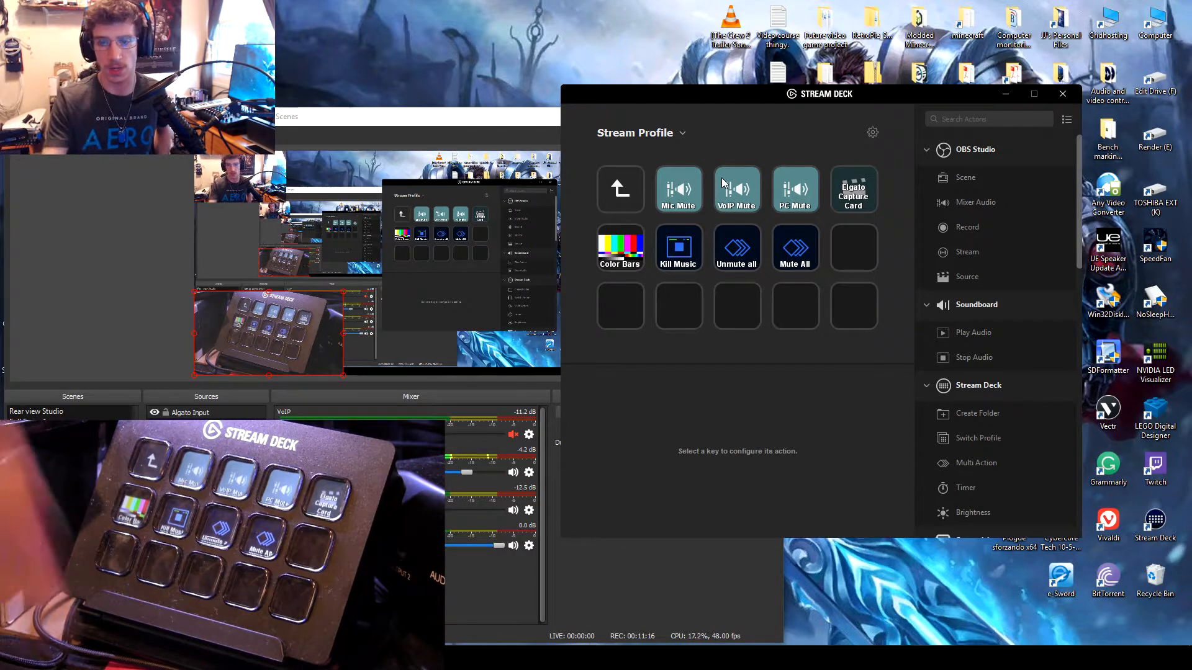
click(635, 196)
double_click(636, 196)
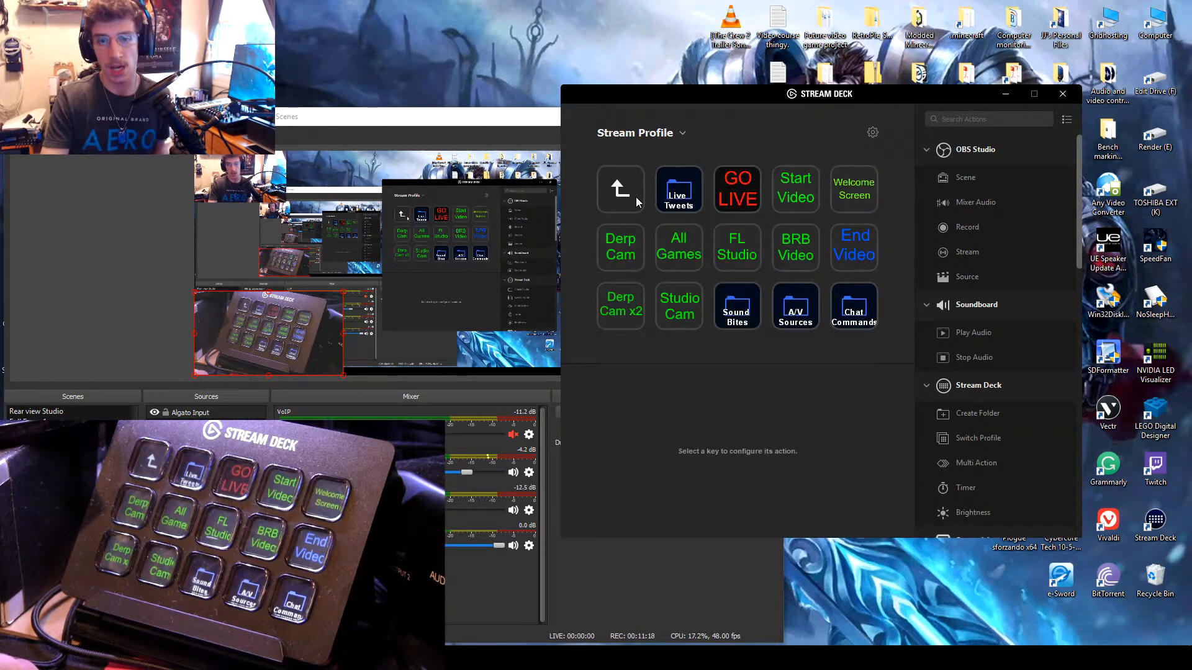
double_click(636, 196)
Step: Review the action list of the Multi Action in Test Folder, then return to the profile's top level
double_click(858, 261)
double_click(751, 200)
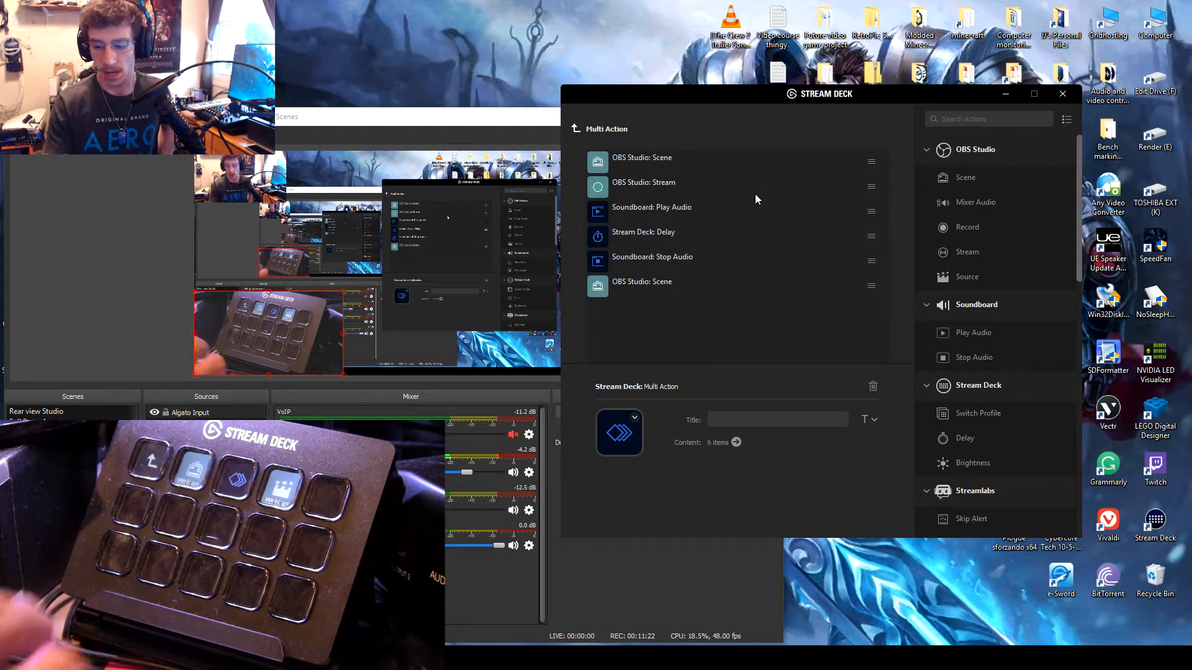
click(576, 128)
click(607, 193)
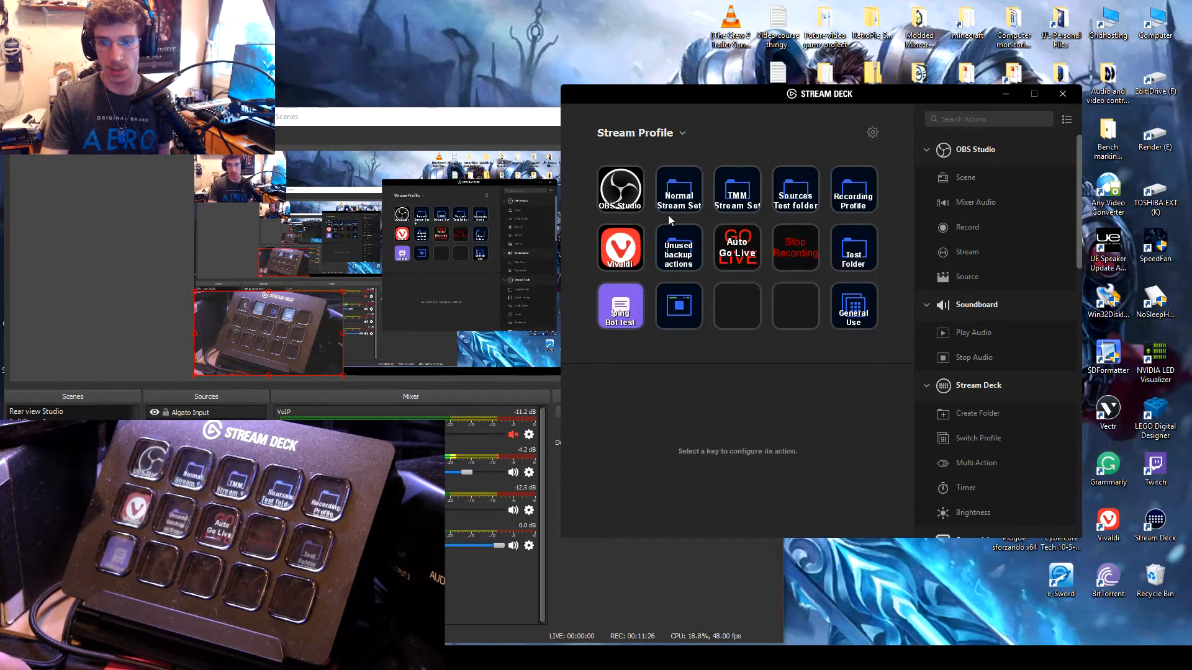
Step: Open the End Video key's Multi Action in the stream set folder and view its OBS Studio Scene action's settings
click(854, 247)
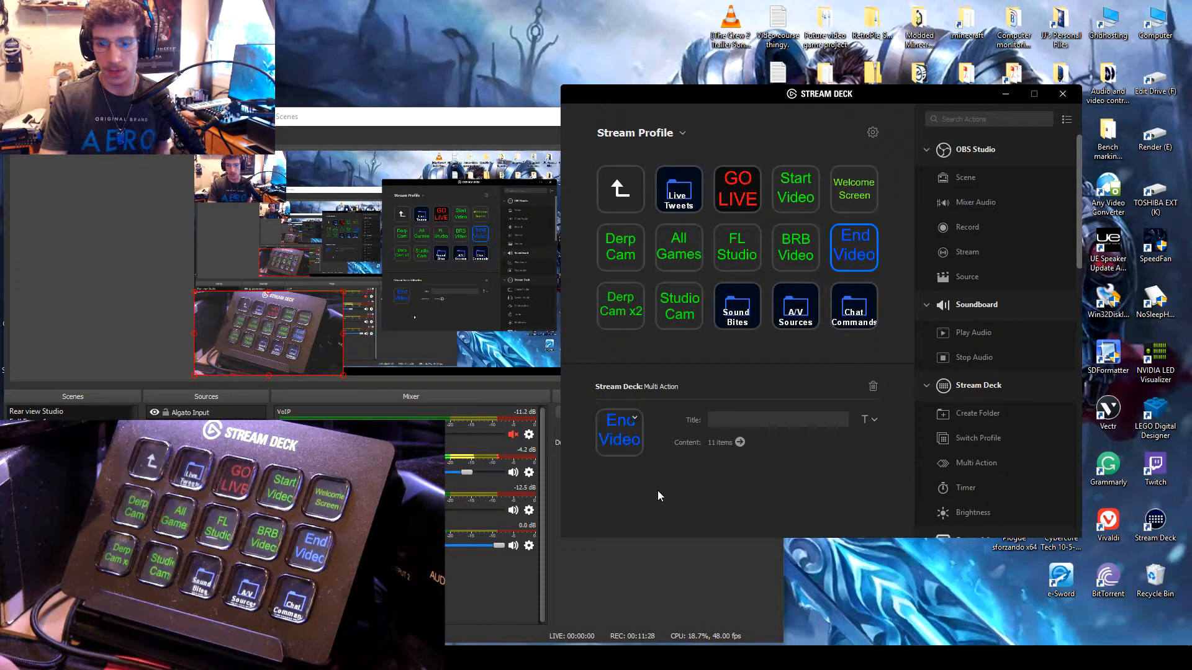
click(740, 442)
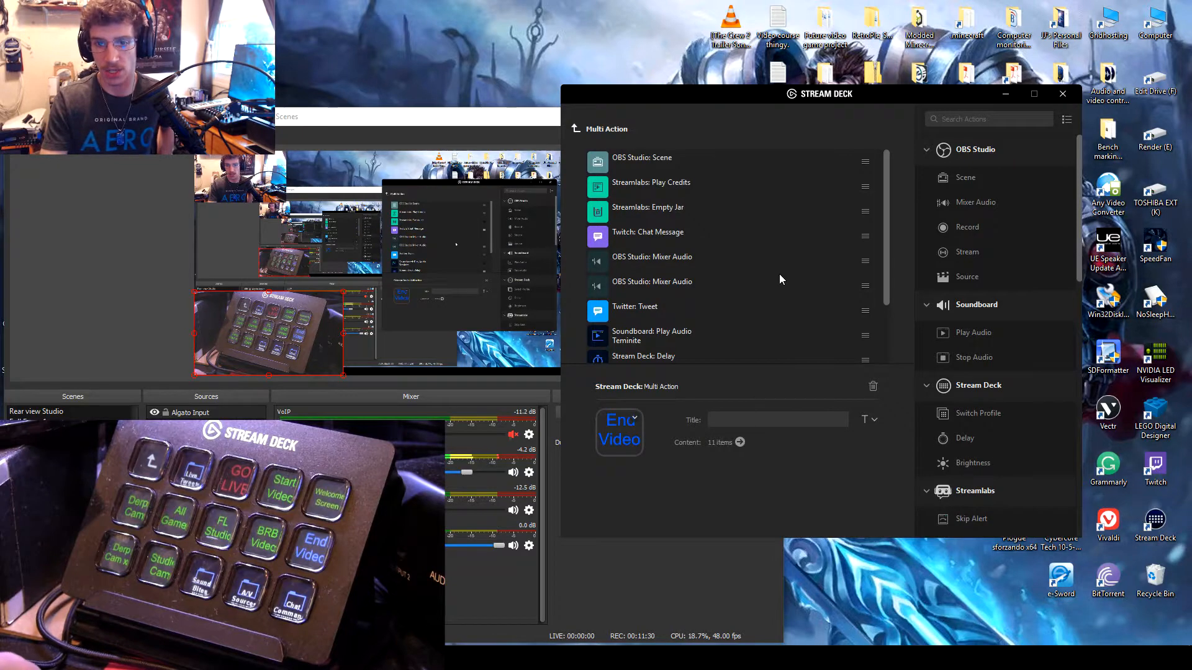
scroll(776, 263, up, 2)
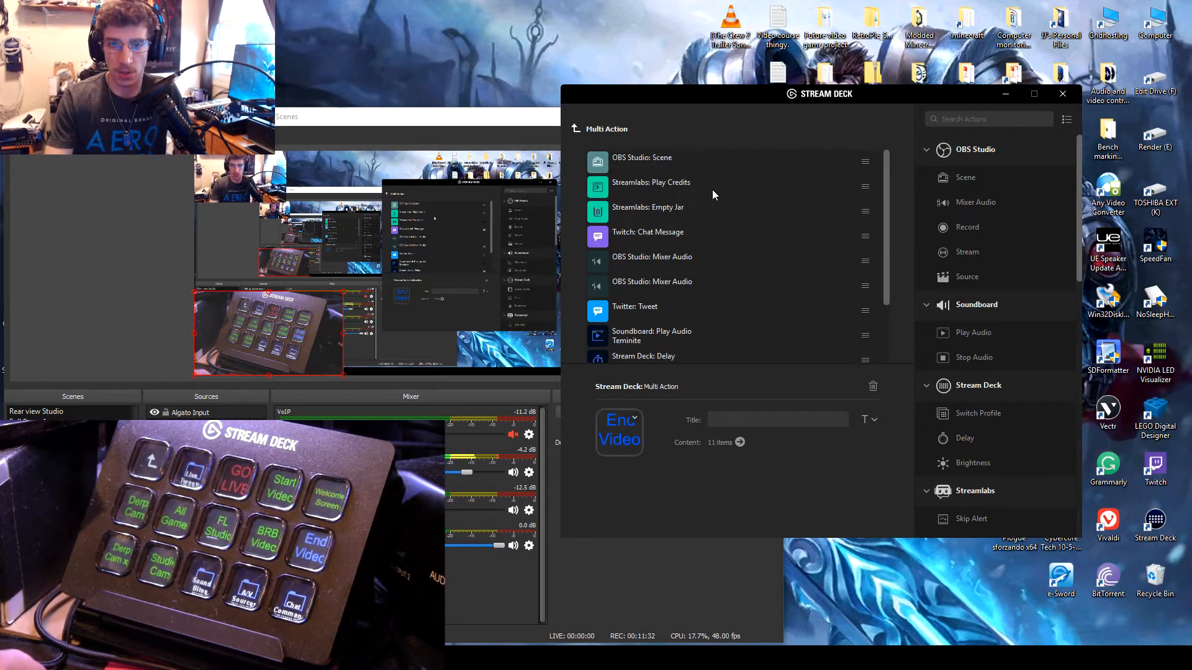
click(681, 158)
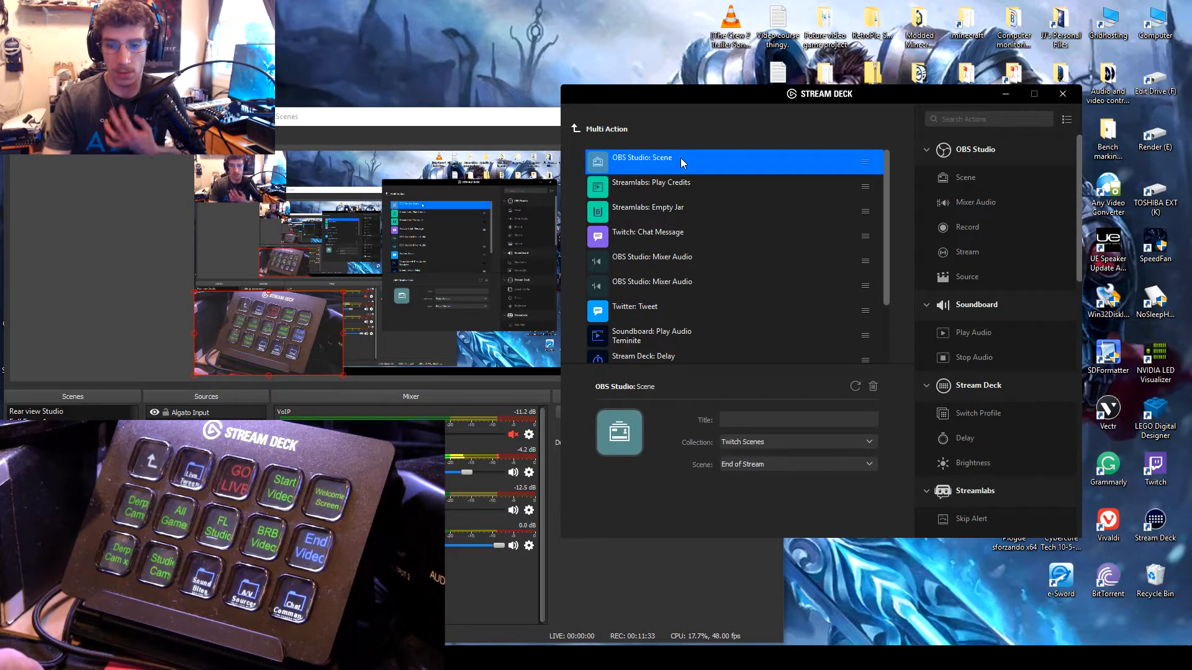
Step: Review the settings of the Play Credits, Empty Jar, Chat Message and Mixer Audio actions in the End Video Multi Action
click(704, 189)
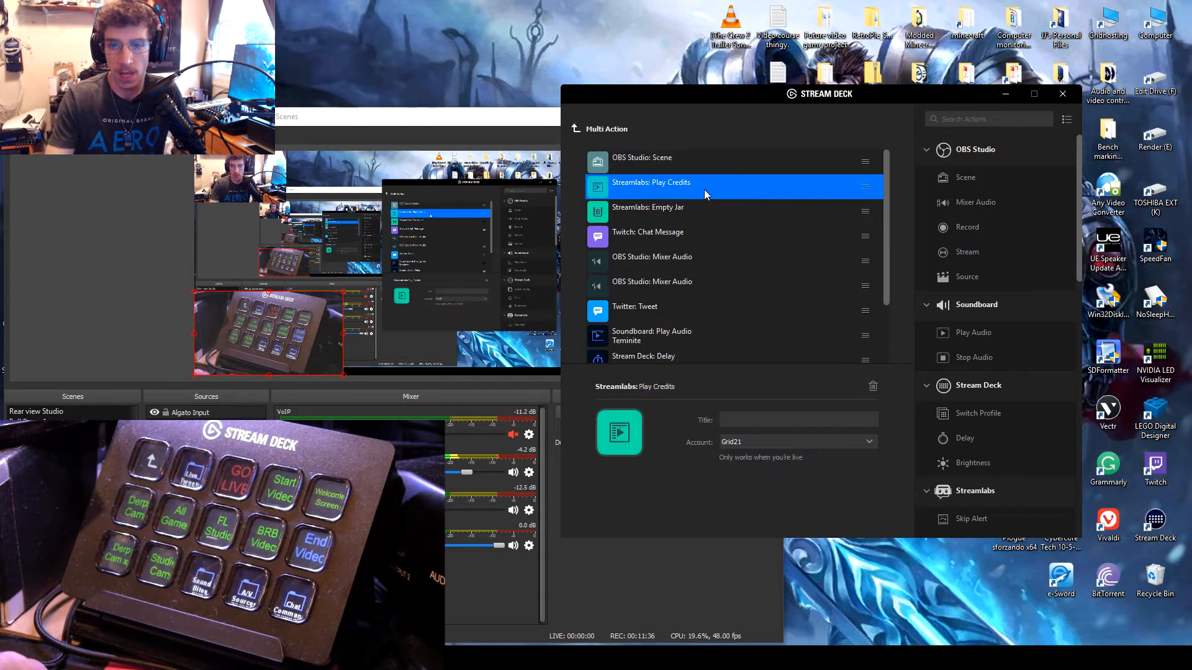
click(699, 222)
click(692, 238)
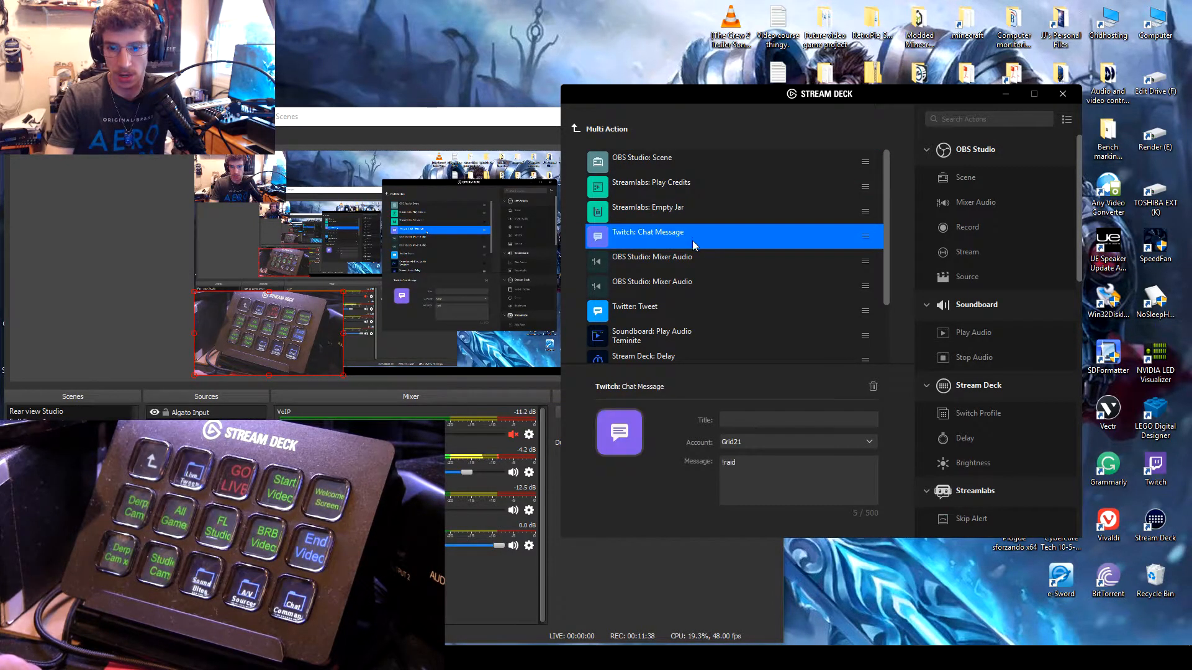
click(707, 259)
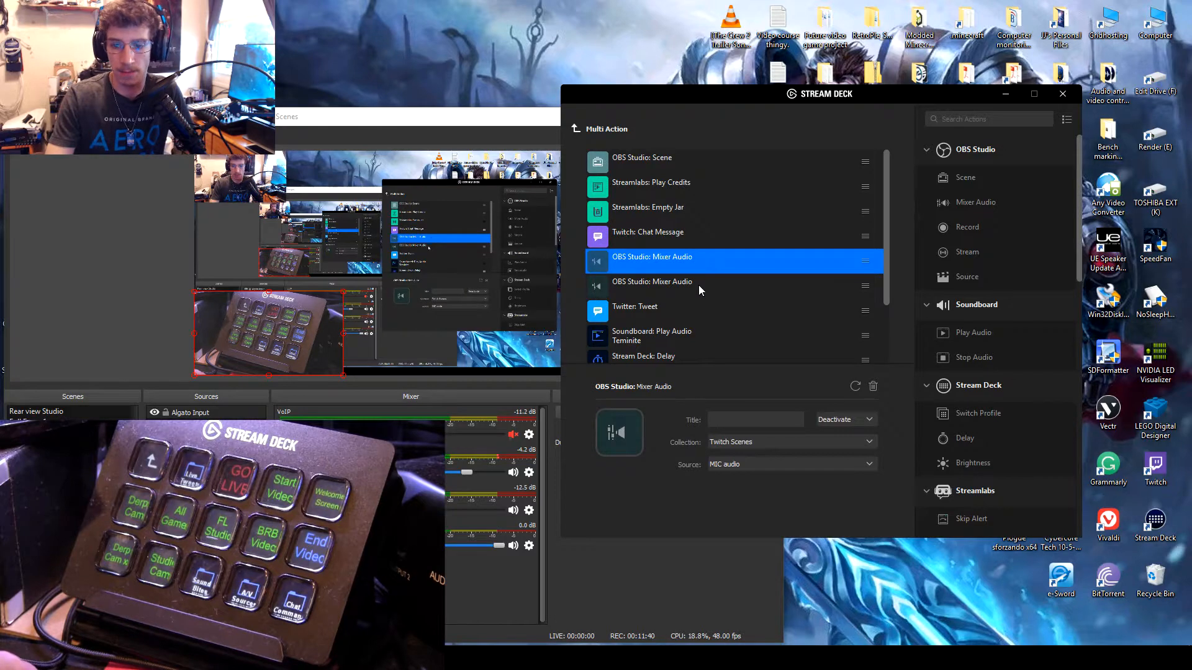
click(699, 284)
click(698, 262)
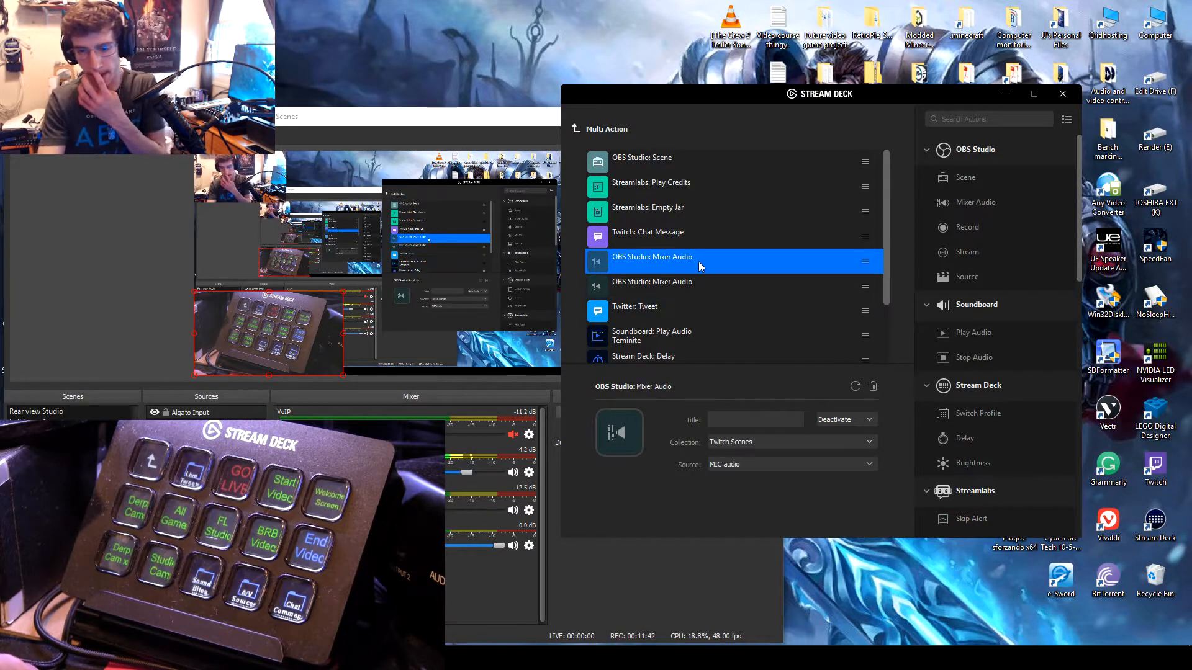
scroll(720, 319, down, 2)
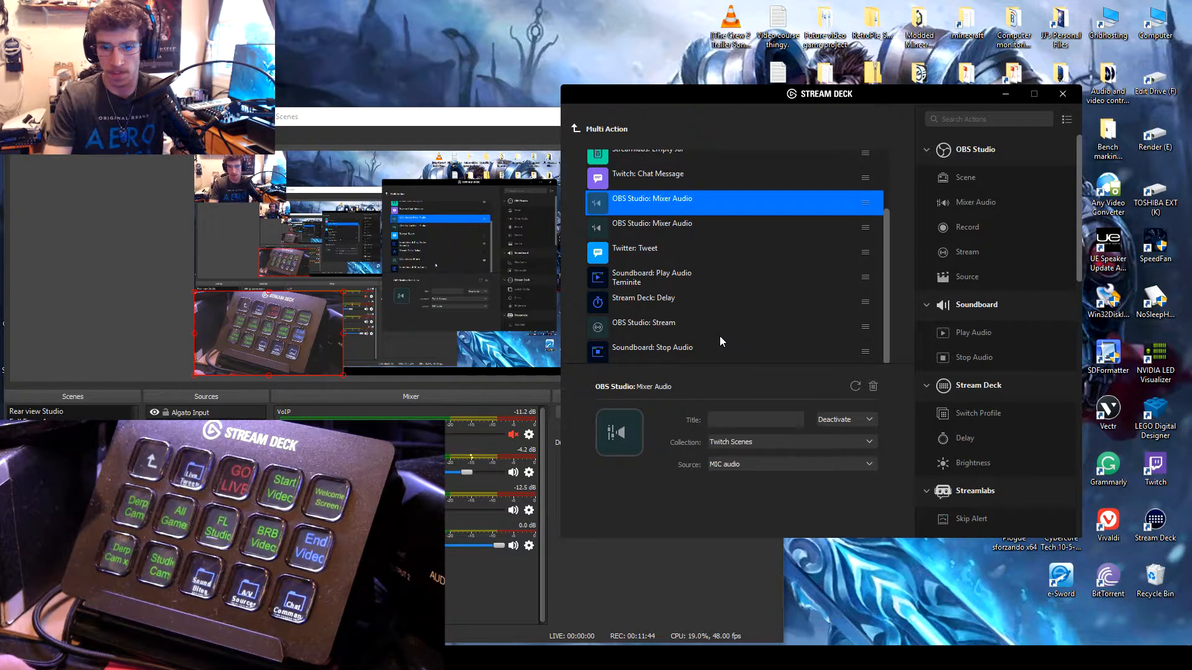
Step: Title the Mixer Audio action for the MIC audio source MIC and the one for the VoIP source VoIP
click(646, 227)
click(683, 199)
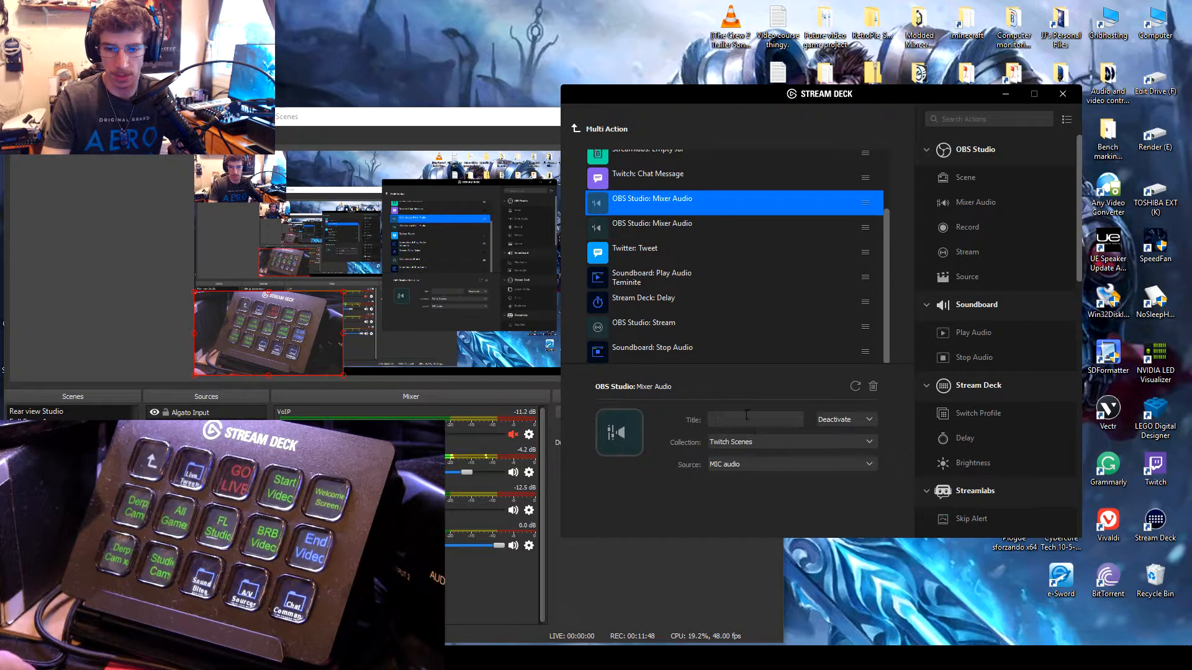
click(745, 420)
text(MIC)
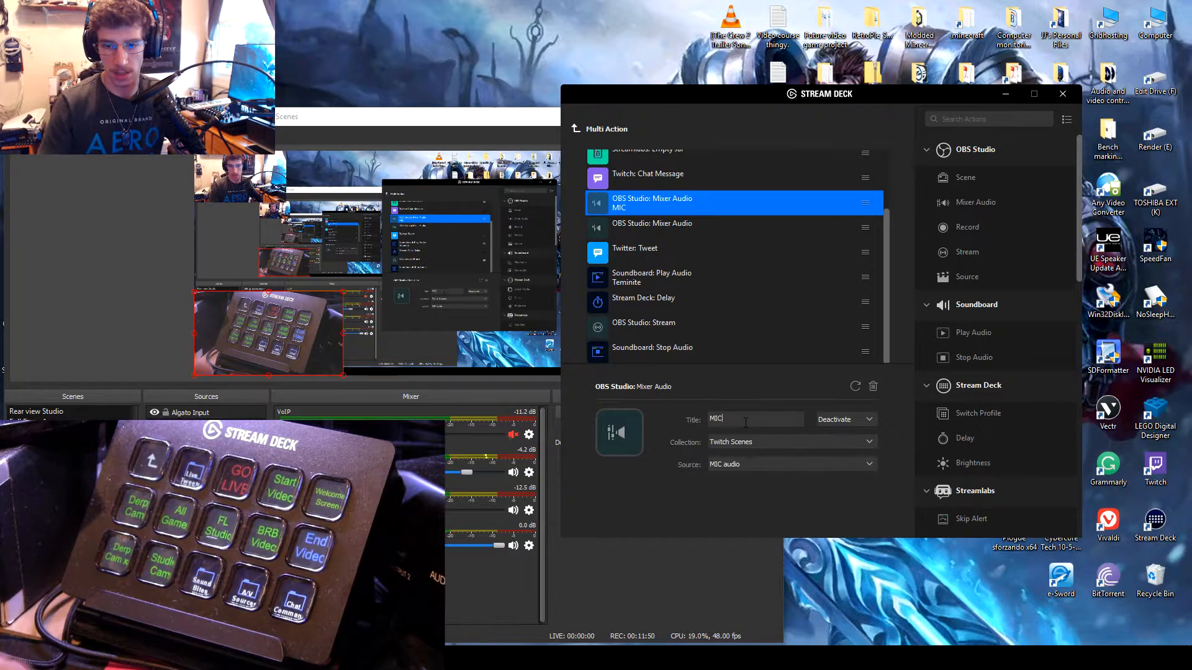
click(660, 226)
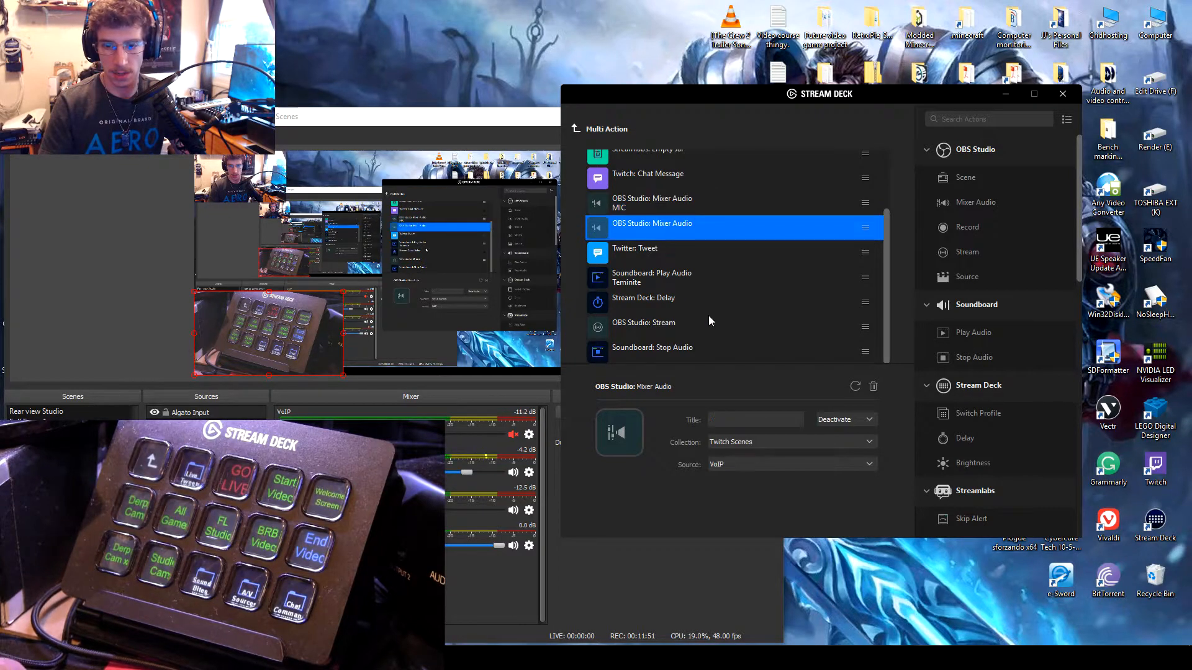
click(752, 420)
text(Voip)
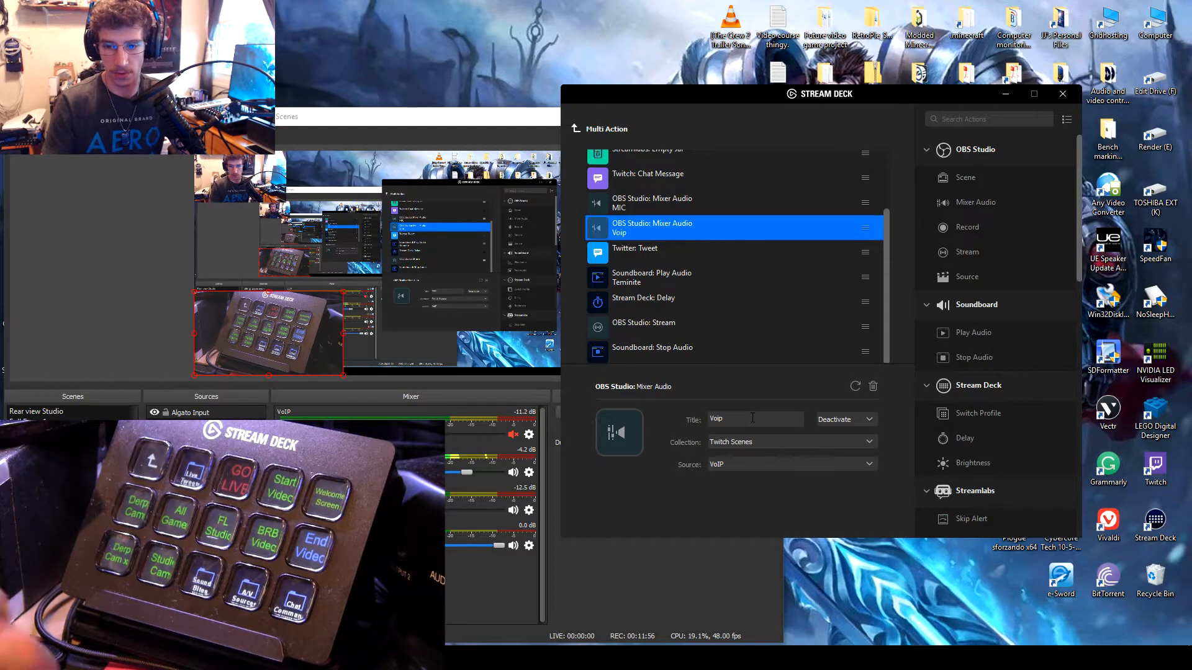
key(BackSpace)
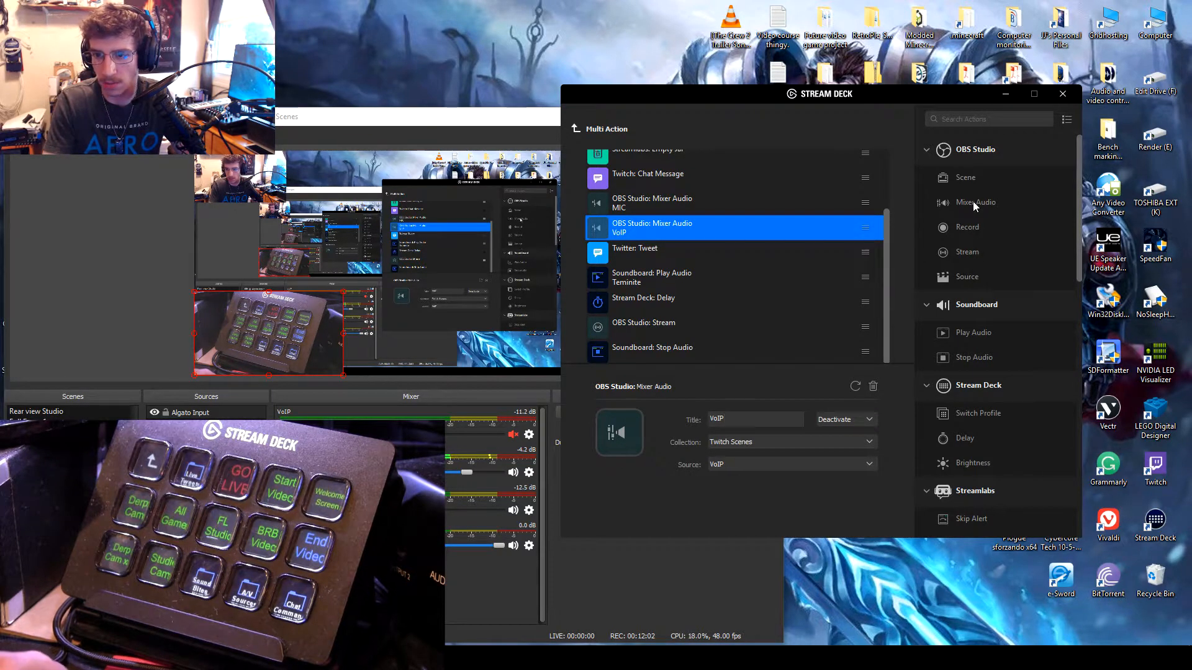
Step: Add an OBS Studio Mixer Audio action at the end of the Multi Action and look through its source choices
drag(973, 203, 668, 360)
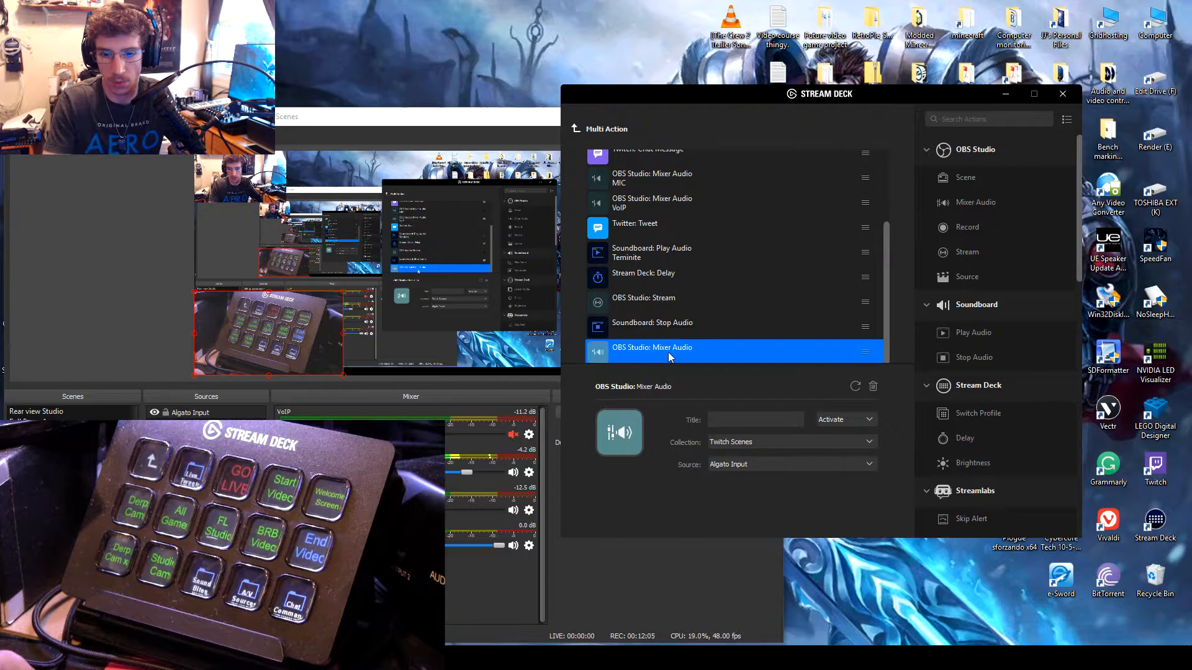
click(843, 416)
click(781, 413)
click(736, 467)
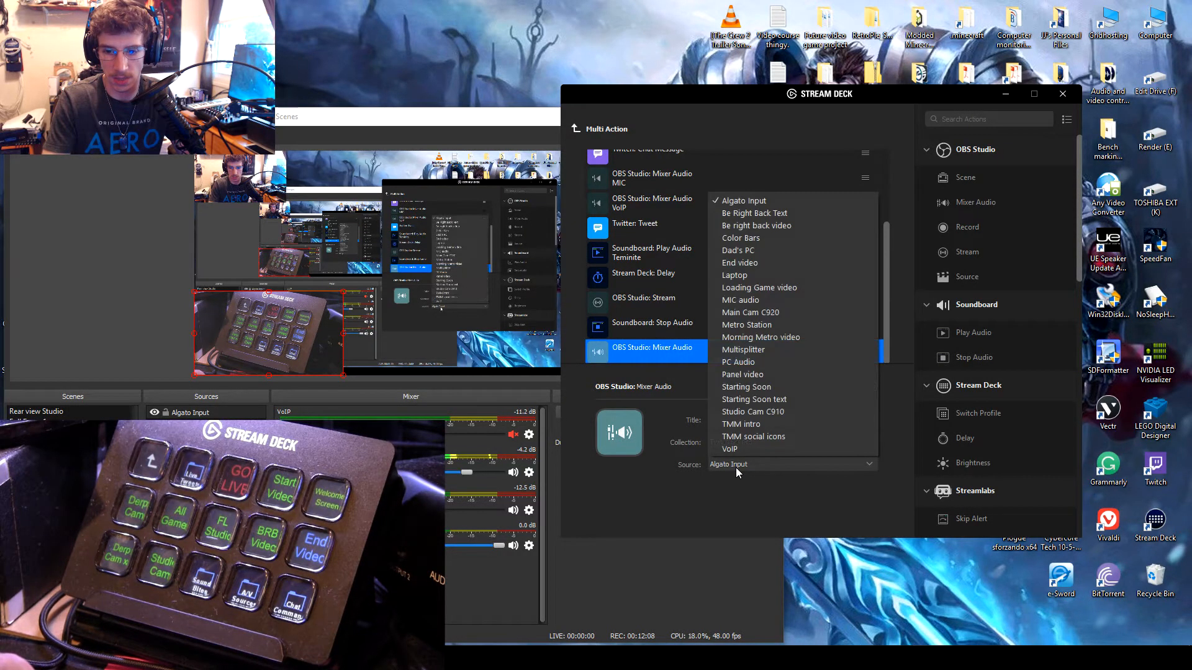
click(736, 467)
click(740, 466)
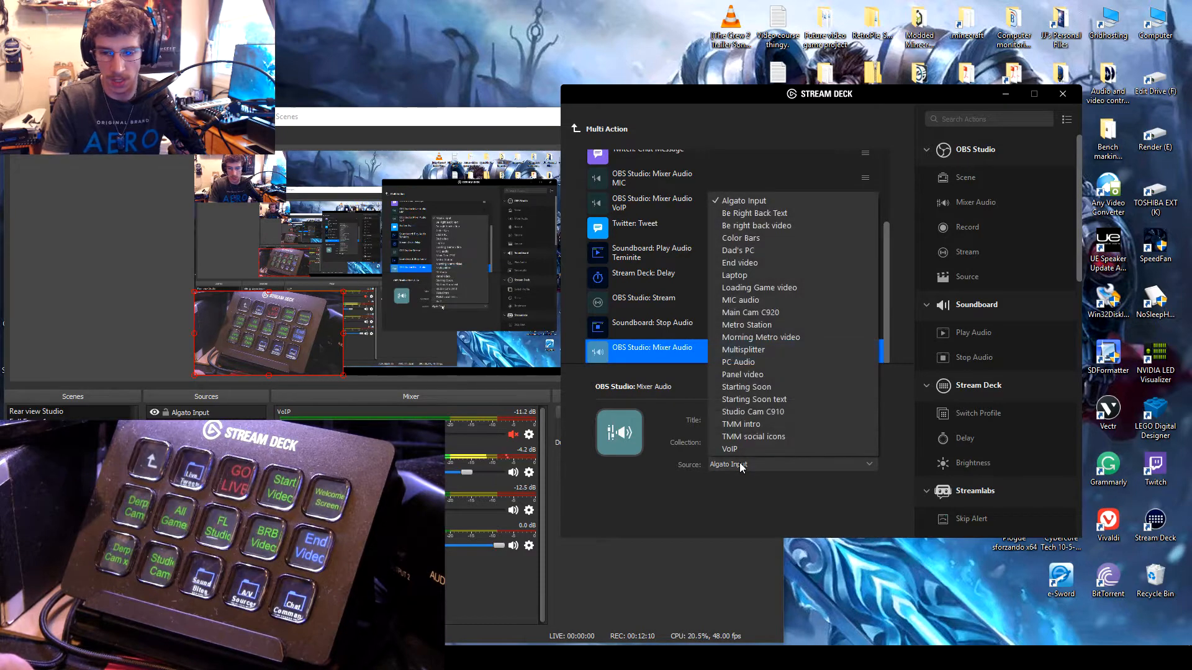
click(717, 510)
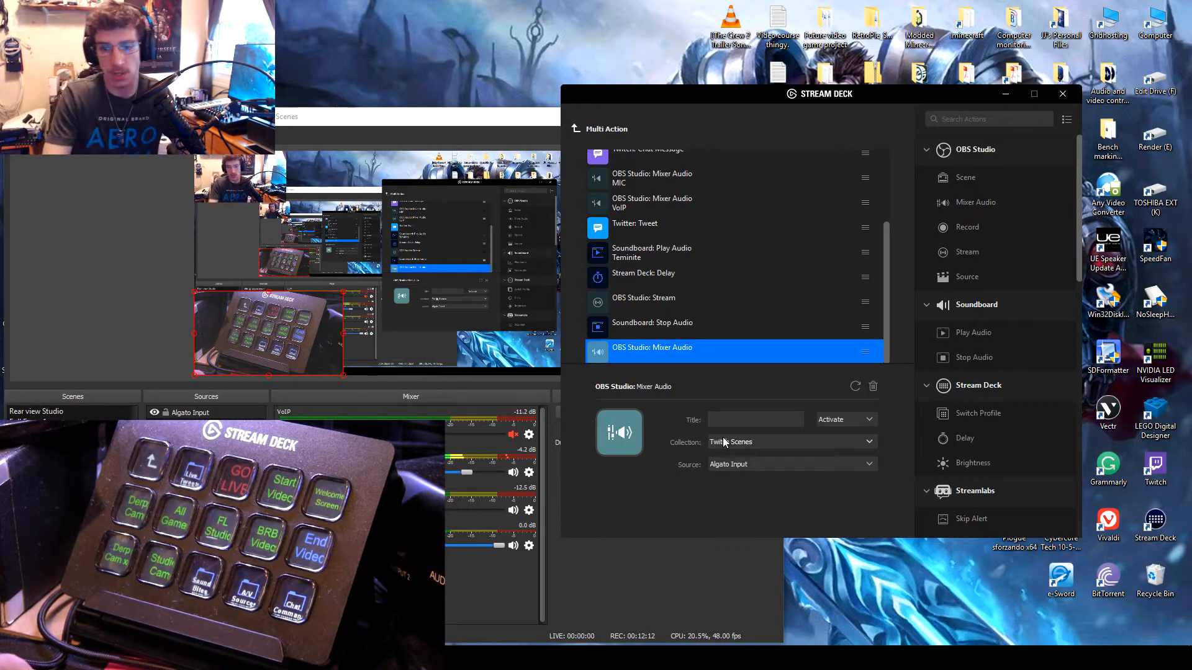
Step: Compare the new Mixer Audio action's collection choices with the Scene Collection list in OBS Studio, returning to Stream Deck
click(723, 440)
click(679, 362)
click(428, 459)
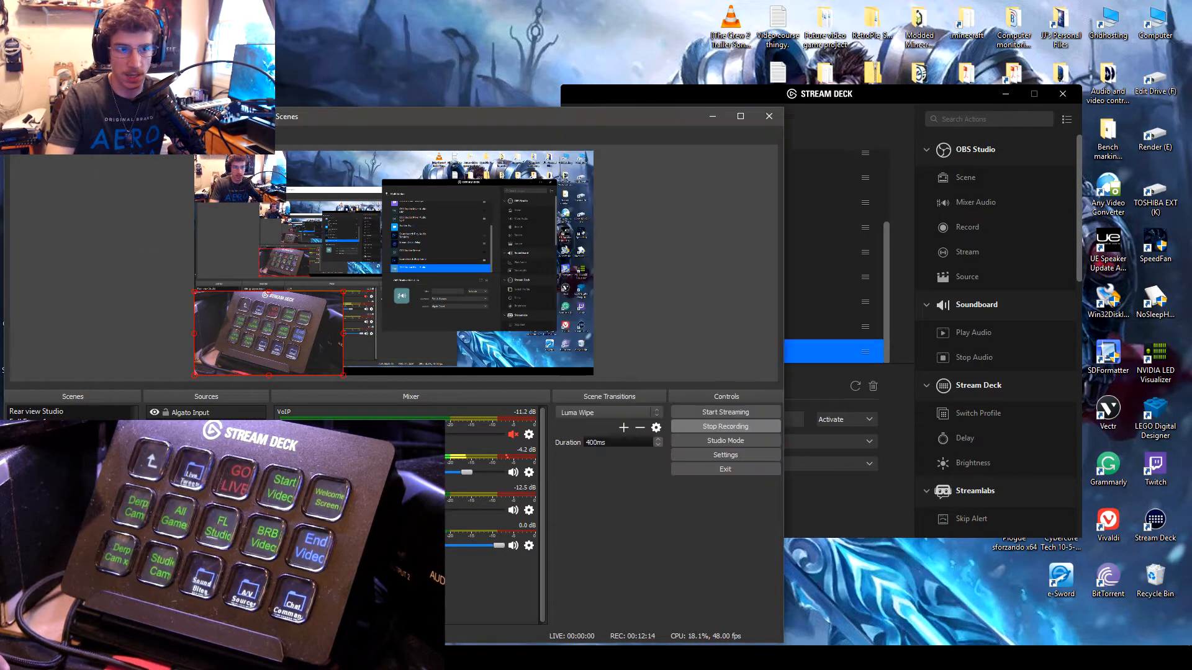
click(131, 131)
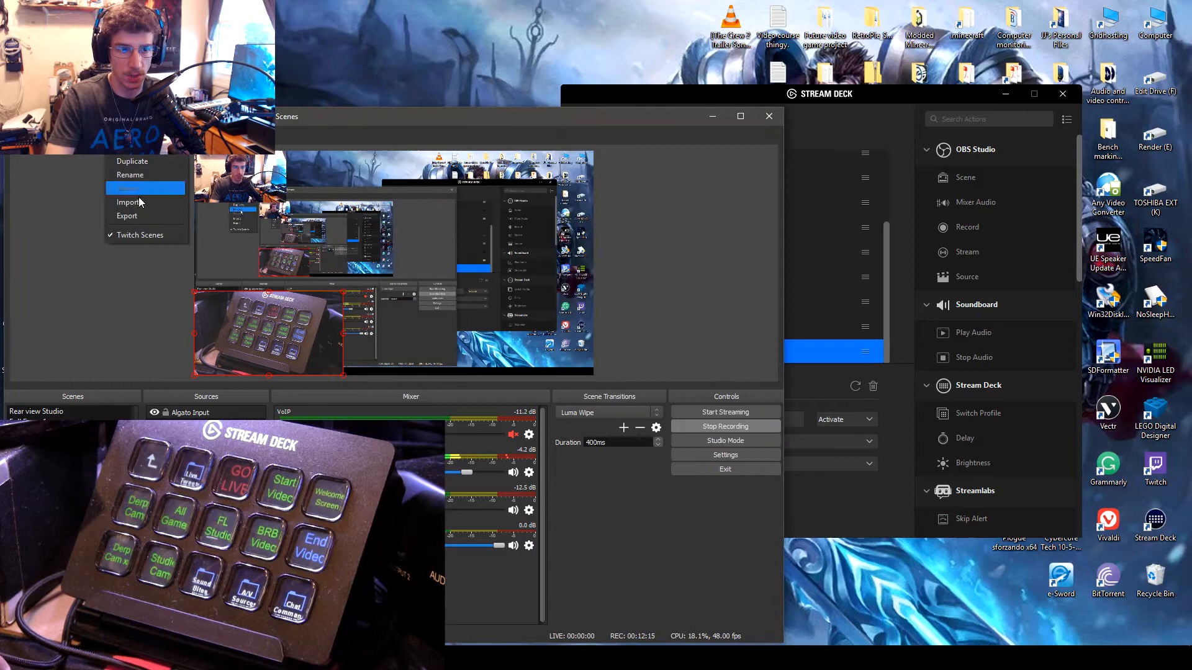
click(892, 95)
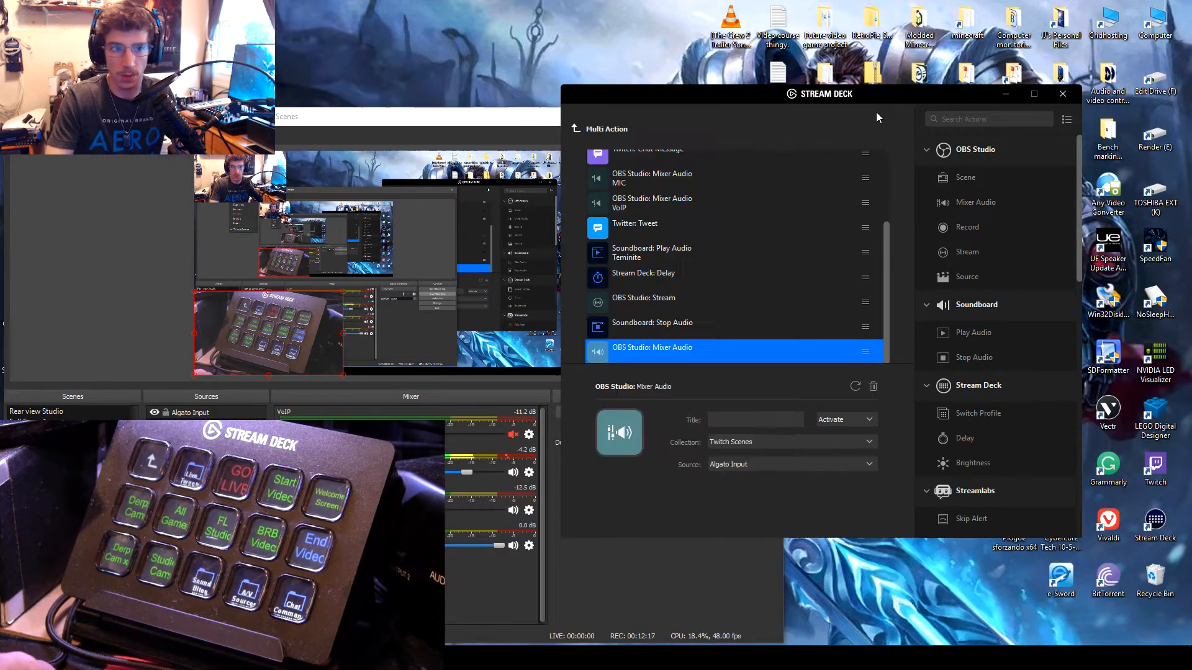
click(131, 131)
click(107, 314)
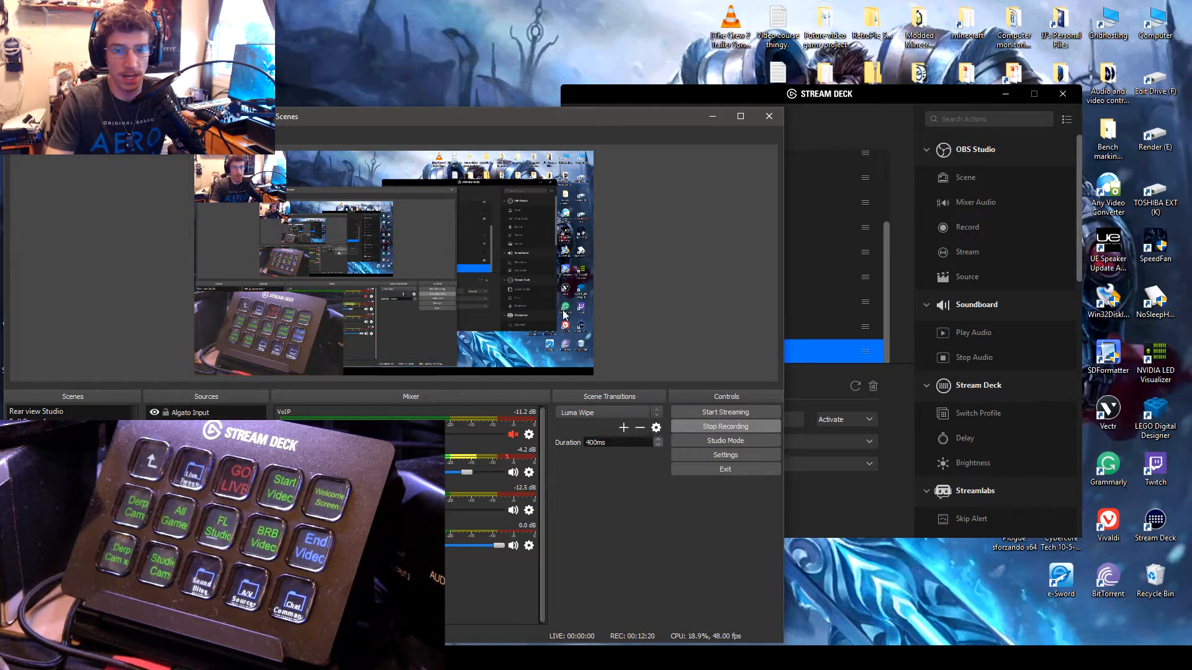
click(849, 507)
click(769, 442)
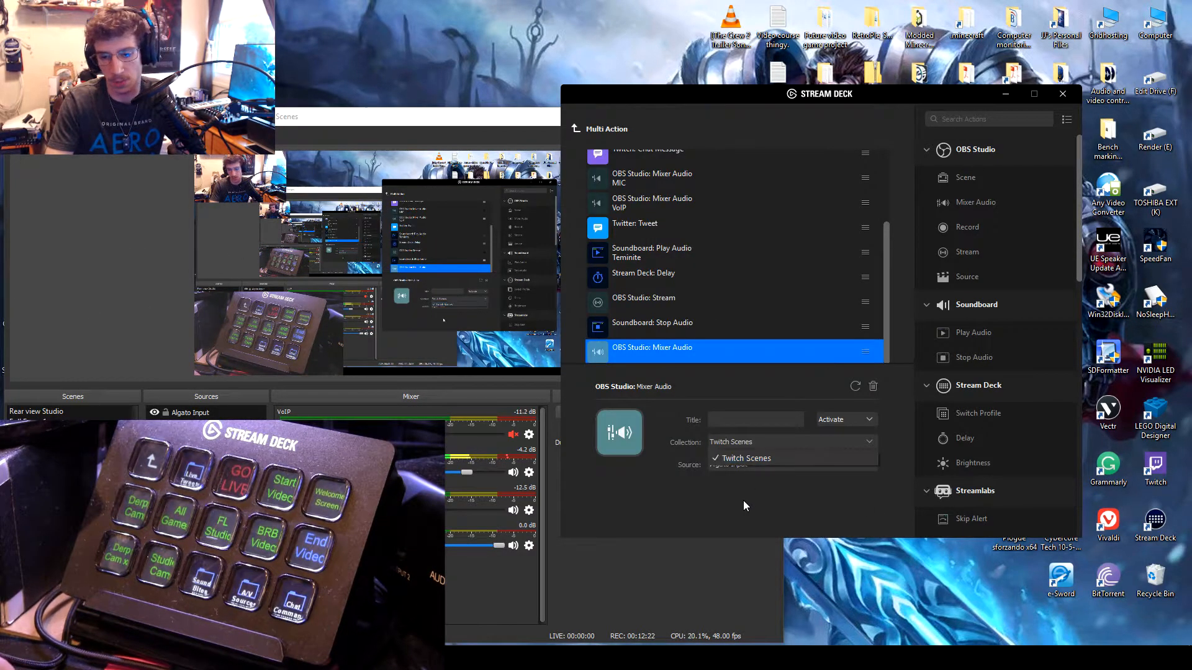
click(743, 500)
Step: Set the new Mixer Audio action's source to MIC audio and title it MIC
click(751, 459)
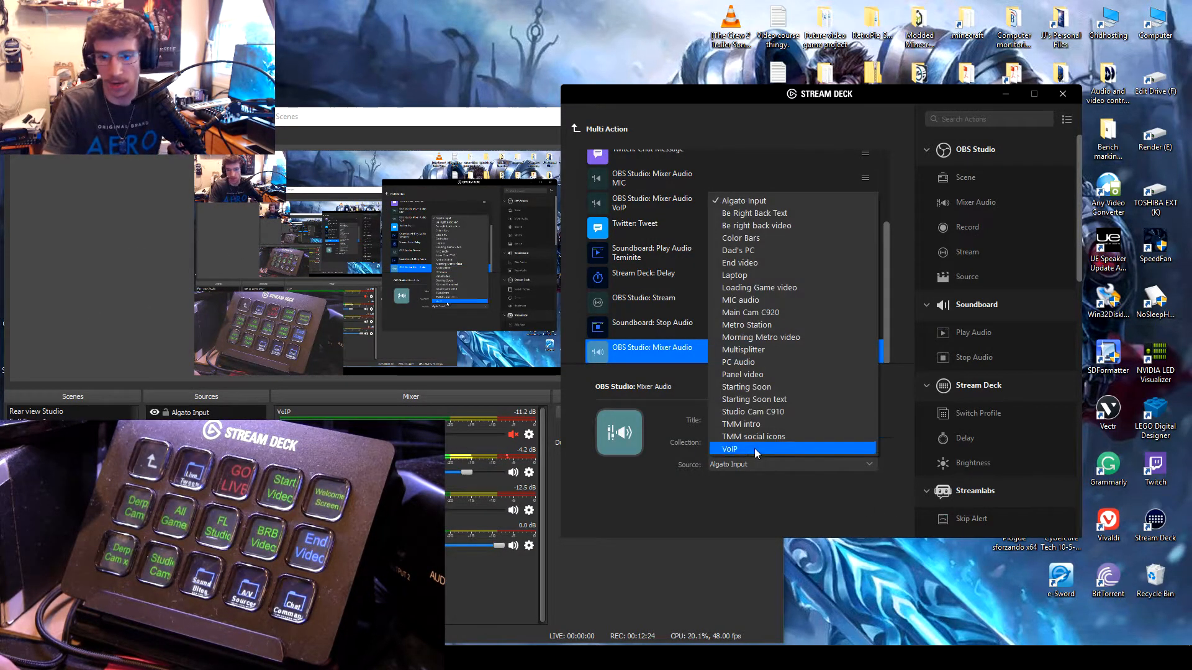
click(758, 299)
click(748, 418)
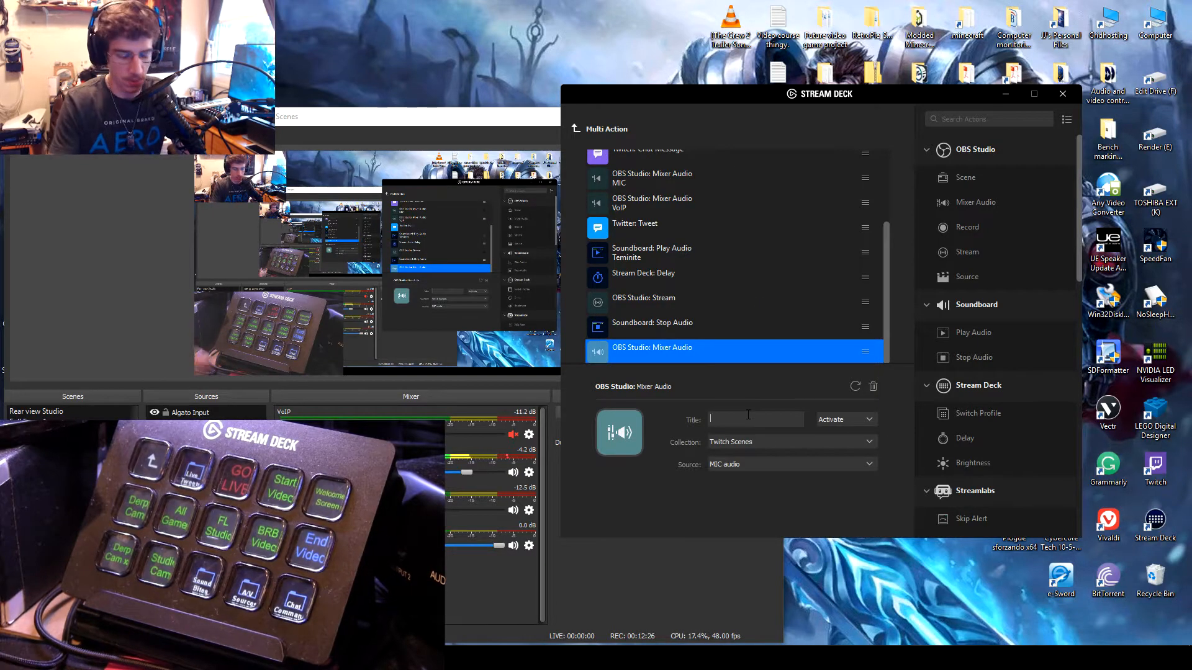
text(MIC)
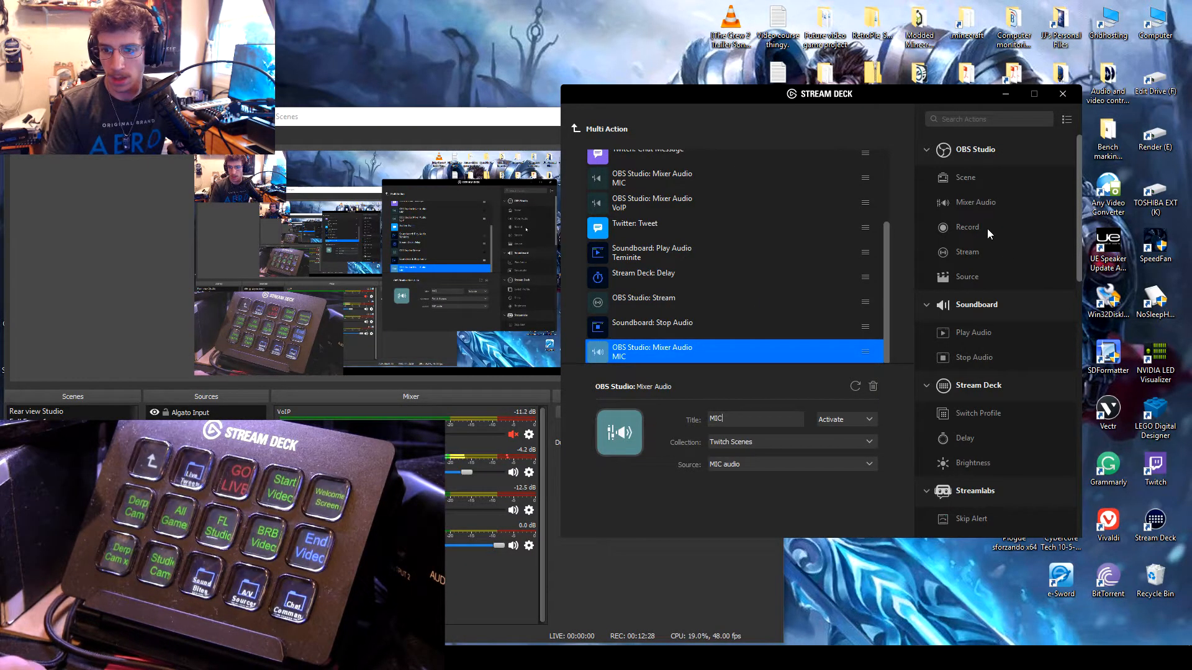
Step: Add another activating Mixer Audio action at the end of the list, titled VoIP, with VoIP as its source
drag(976, 202, 632, 359)
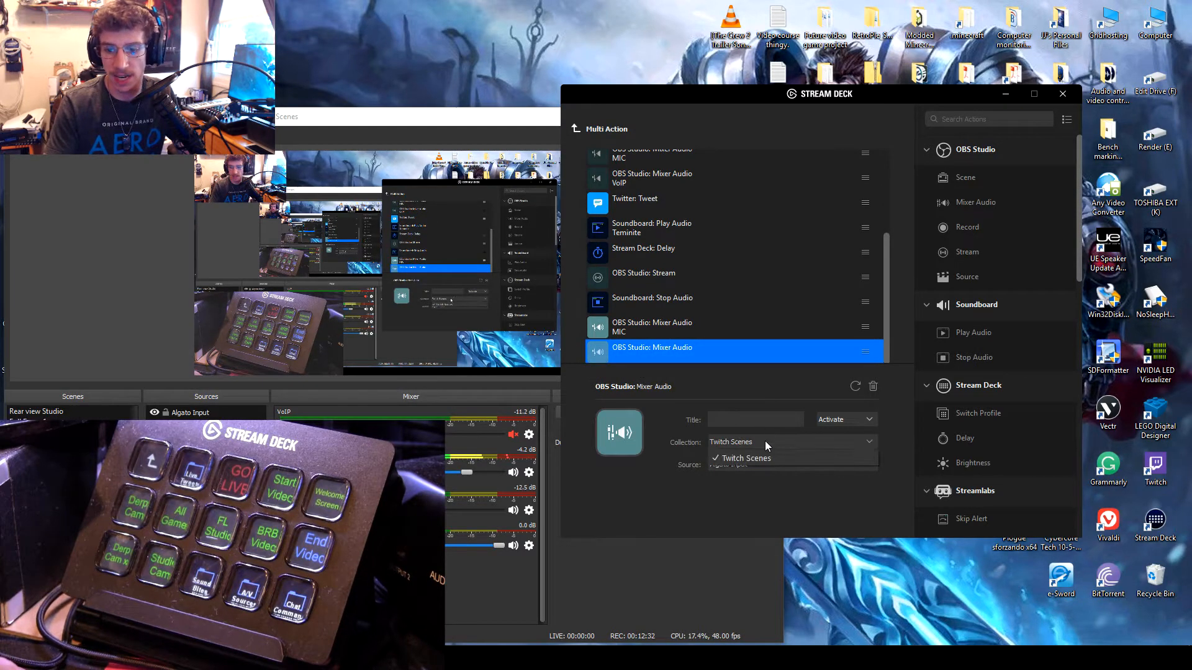
click(743, 419)
text(VoIP)
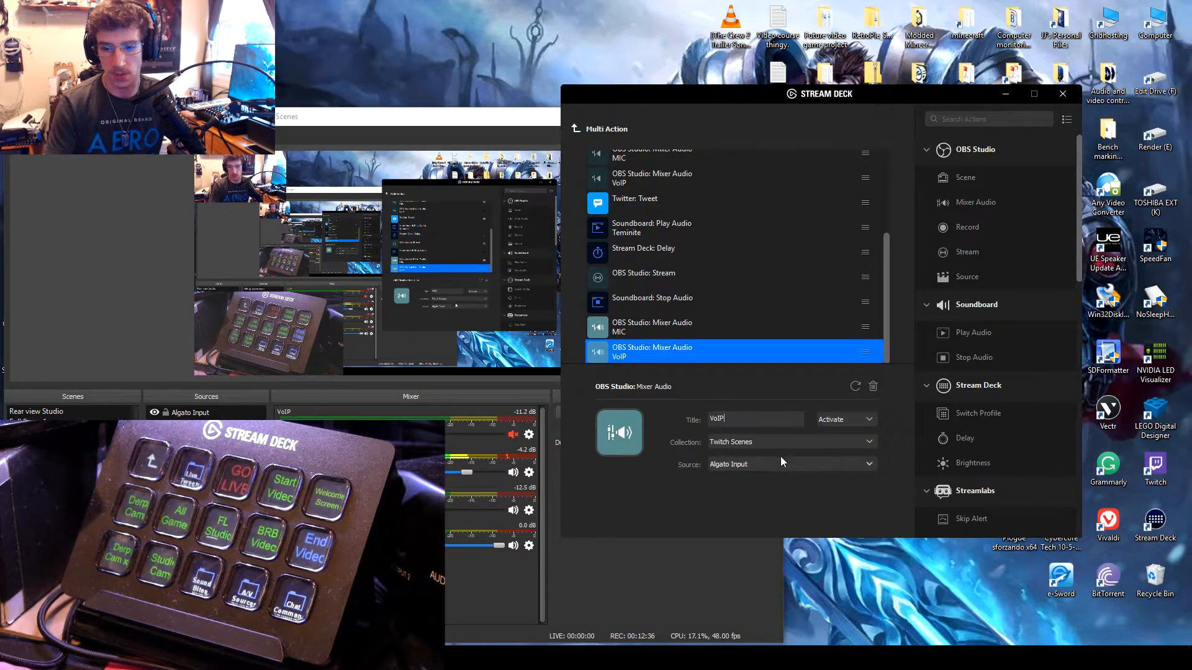
click(737, 466)
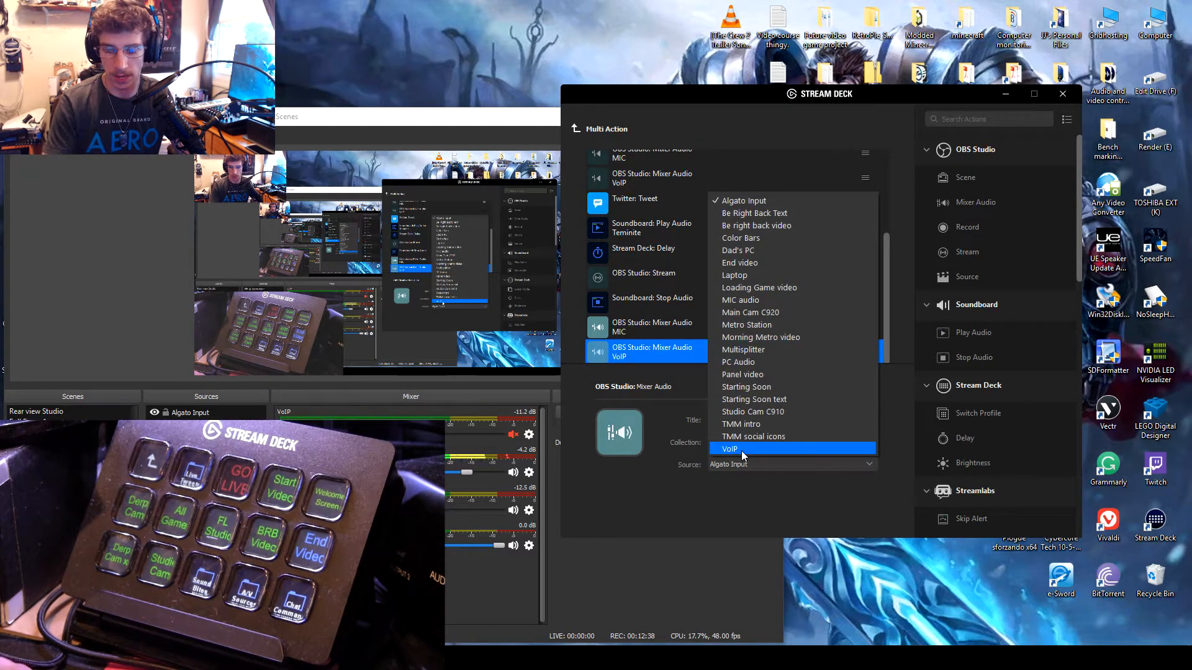
click(743, 449)
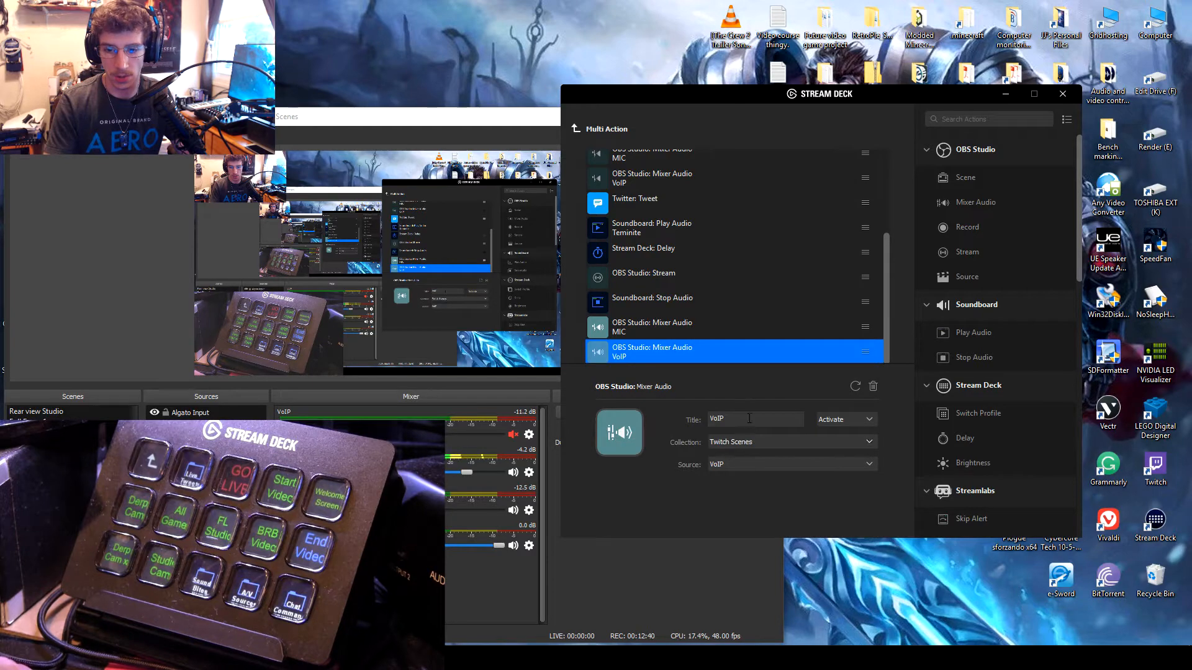
Step: Review the first MIC Mixer Audio action and the Soundboard Stop Audio action in the list
scroll(750, 320, up, 3)
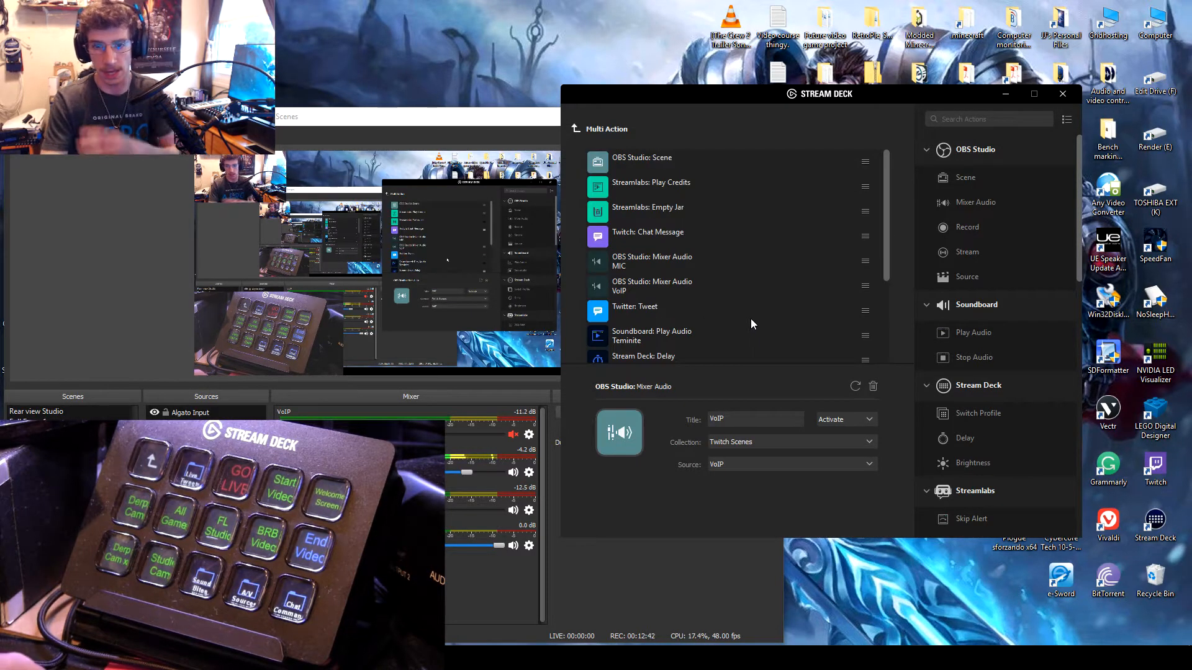
click(684, 261)
scroll(662, 249, down, 2)
click(665, 306)
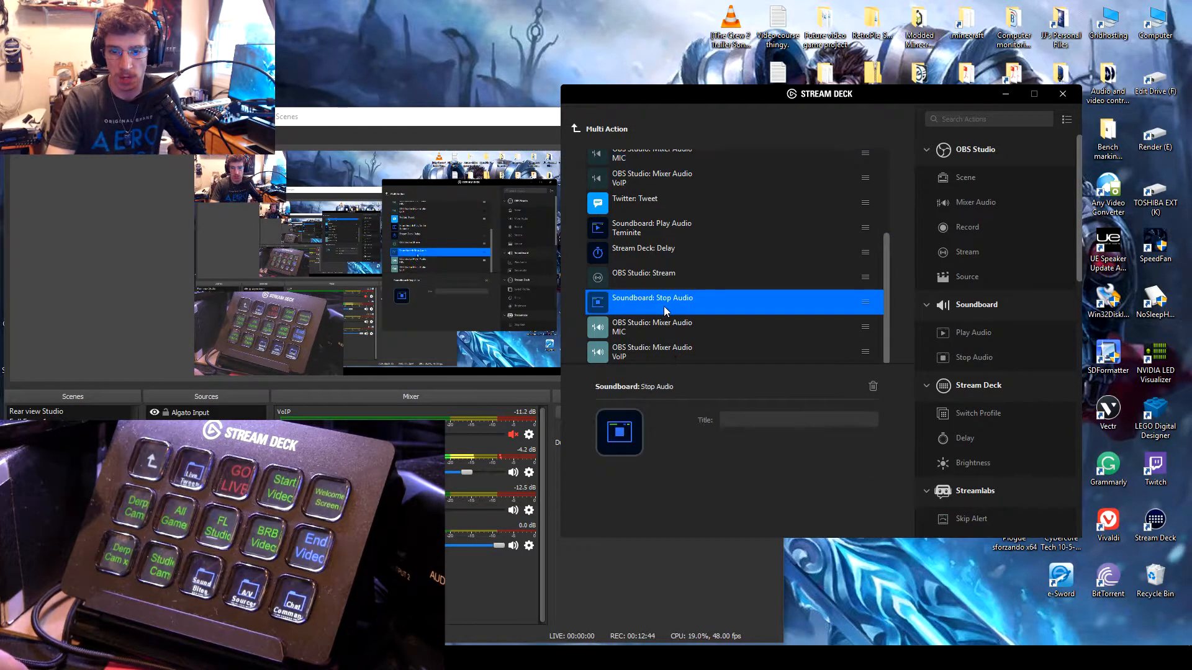
click(755, 324)
click(751, 309)
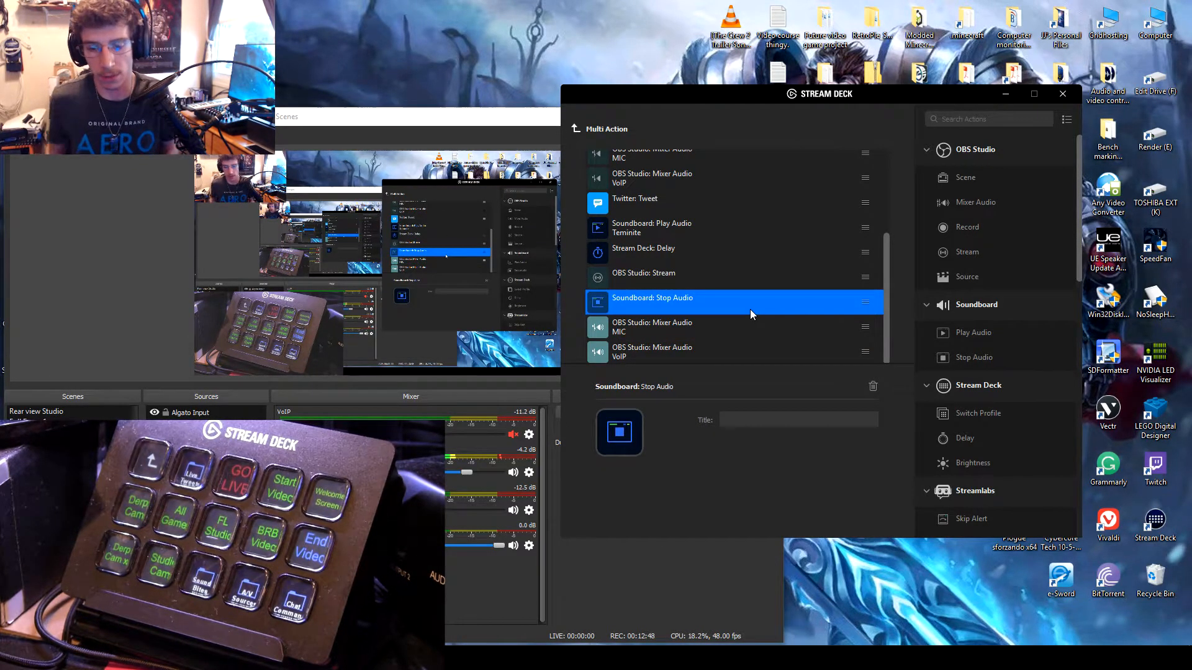
Step: View the Stream Deck Delay action's settings and look over the complete End Video action list
click(673, 253)
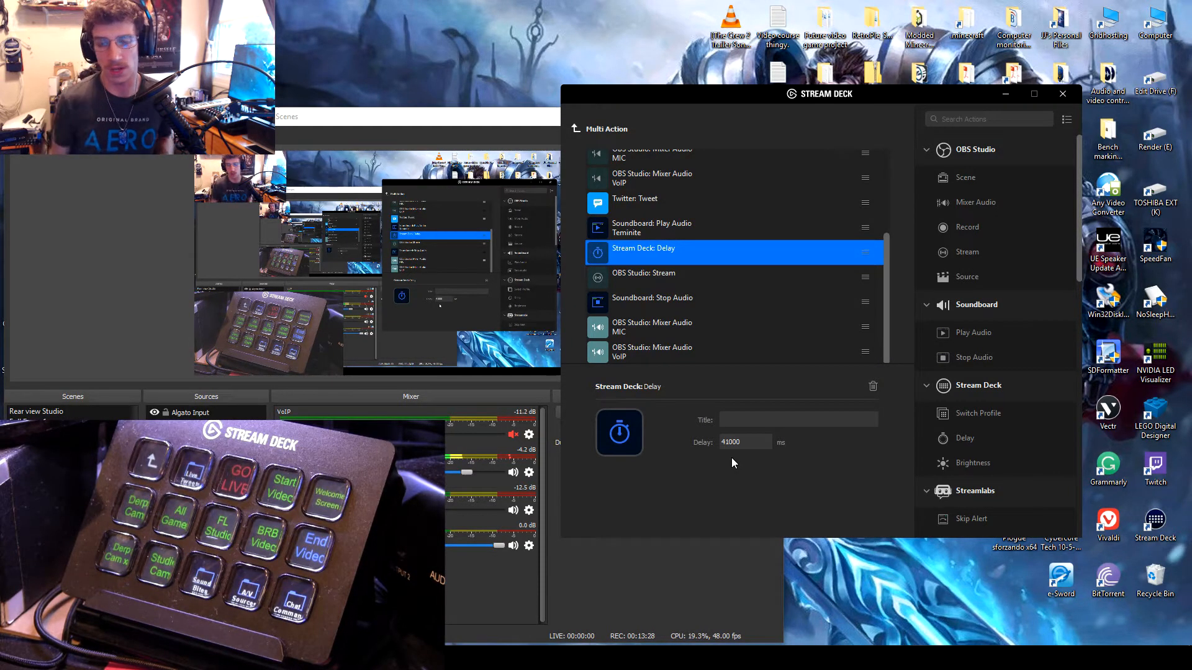
click(757, 438)
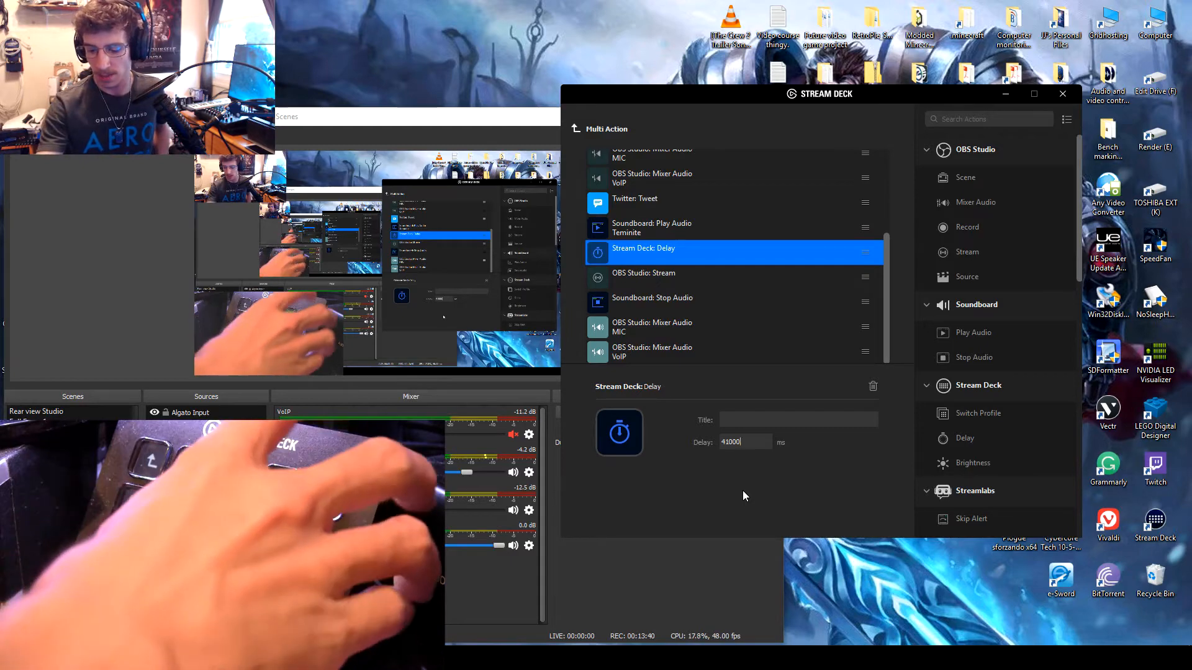
scroll(727, 298, up, 2)
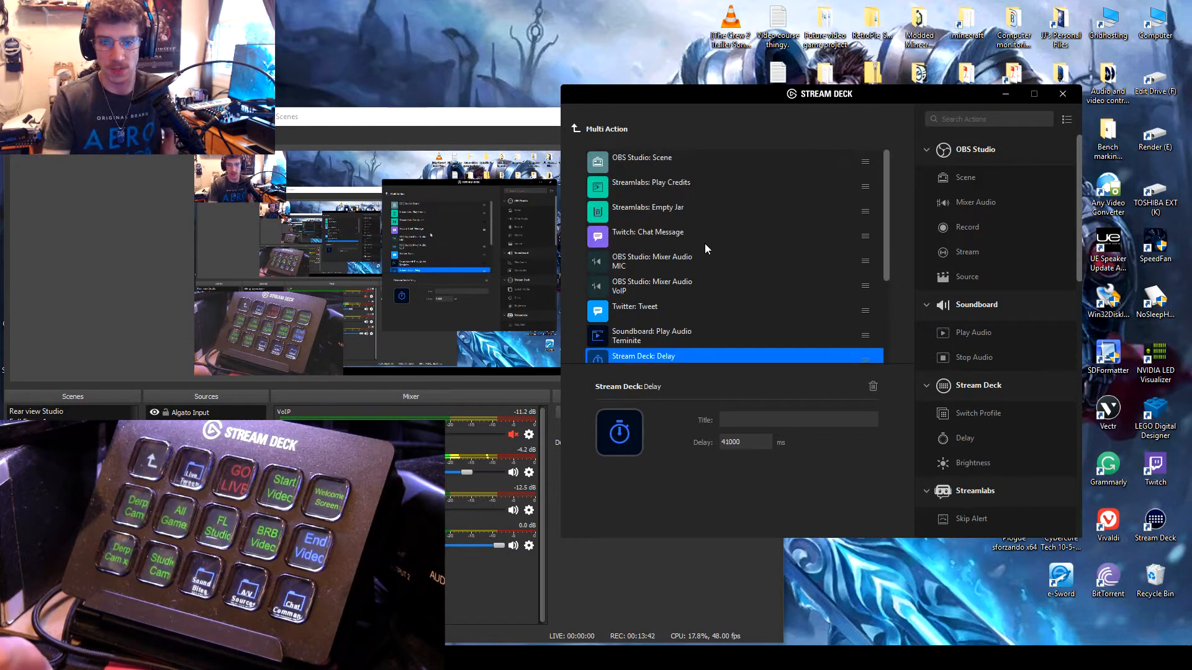
scroll(705, 243, down, 2)
scroll(699, 239, up, 2)
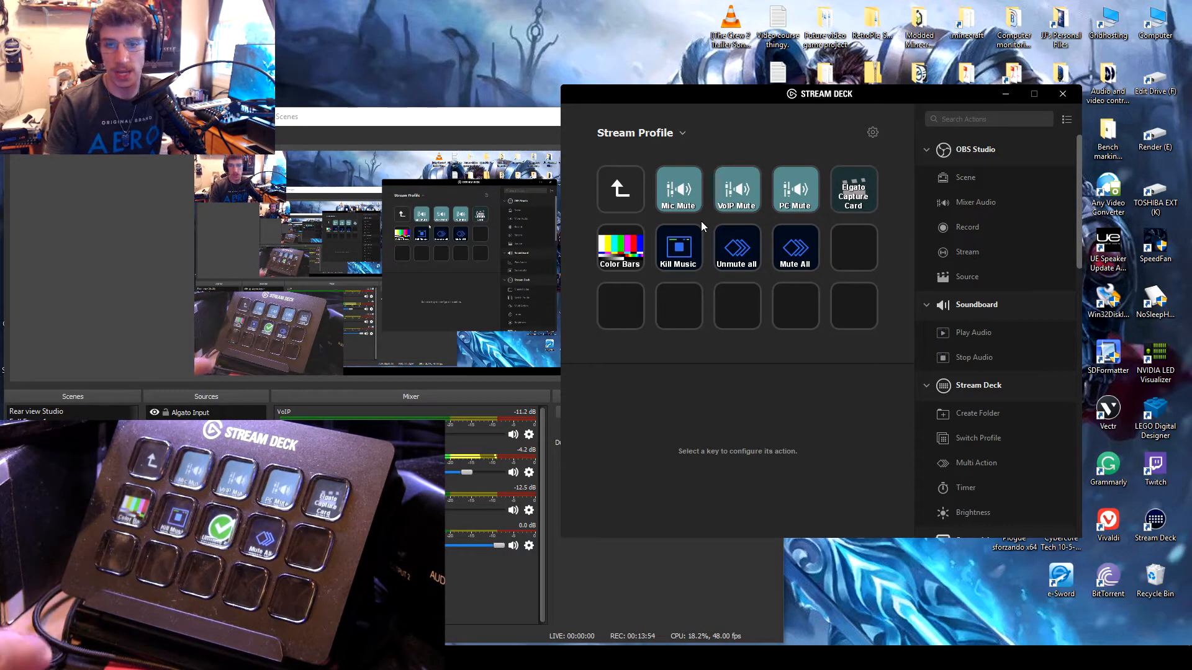
Step: View the Multi Action content of the Unmute all key in the A/V Sources folder and return to the keys
click(724, 251)
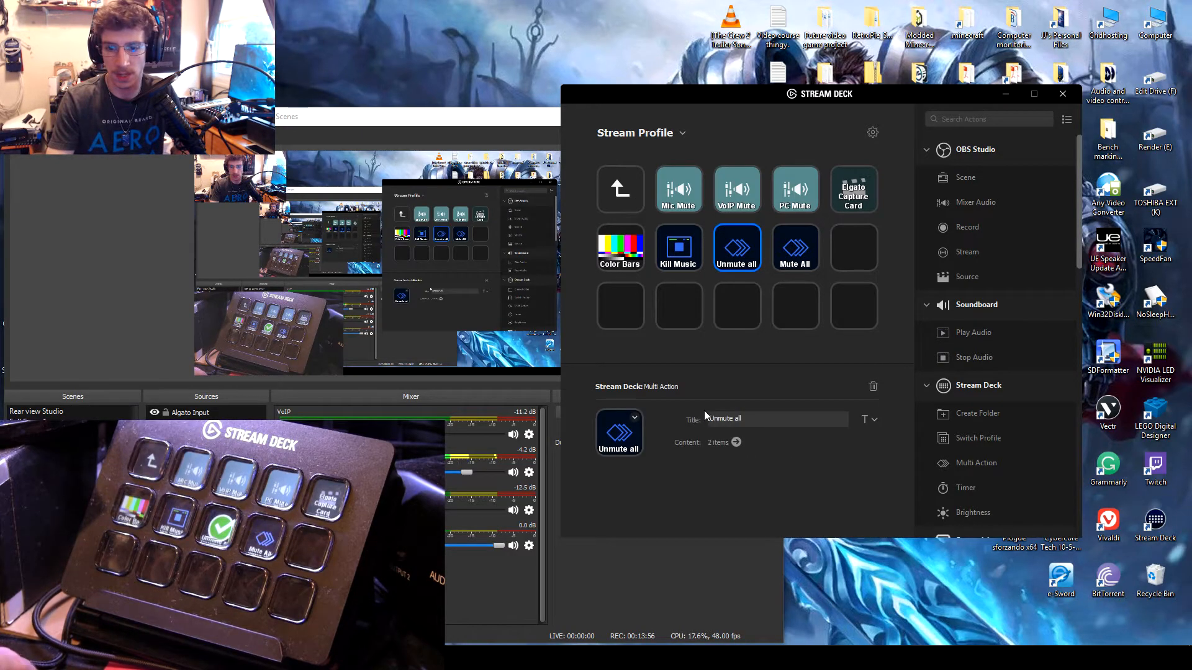
click(736, 442)
click(576, 129)
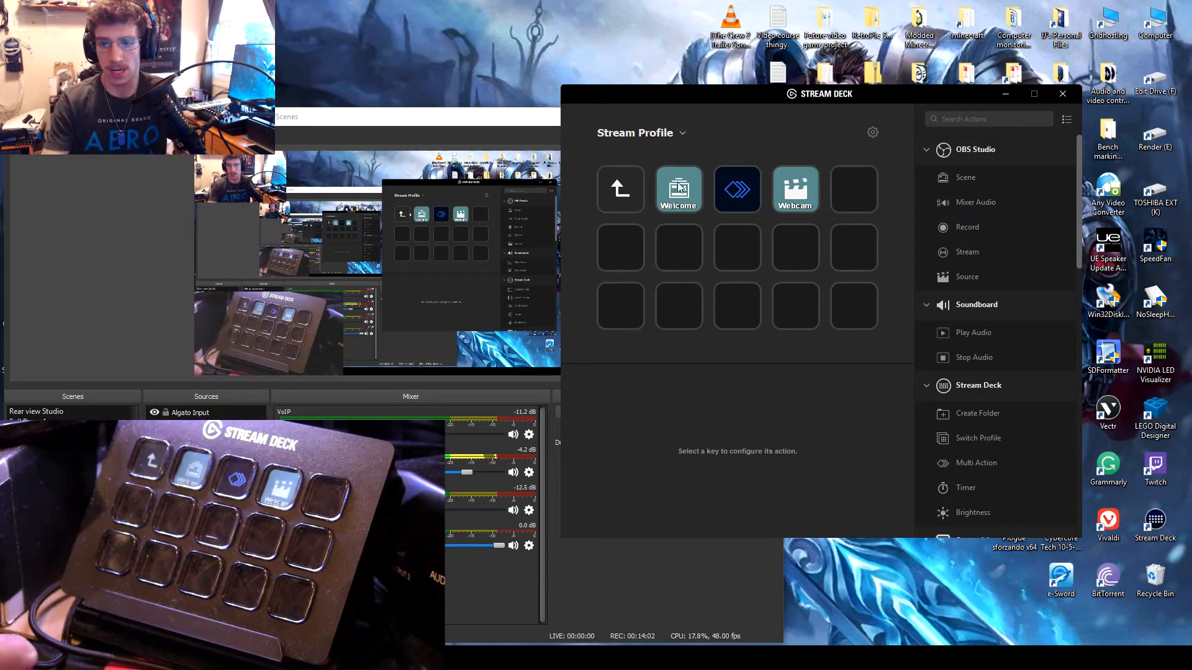
Step: View the content of the untitled Multi Action key between the Welcome and Webcam keys
click(743, 193)
click(736, 442)
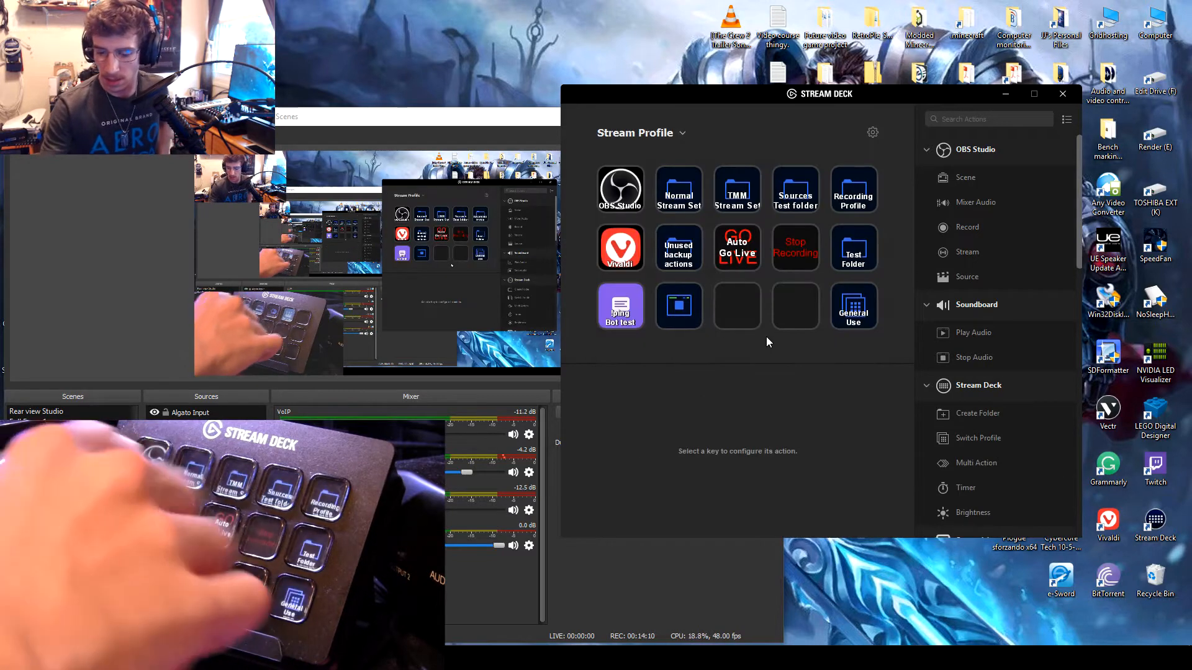
Step: Place a Streamlabs Skip Alert action on the first key of the second row and delete it again
scroll(967, 412, down, 3)
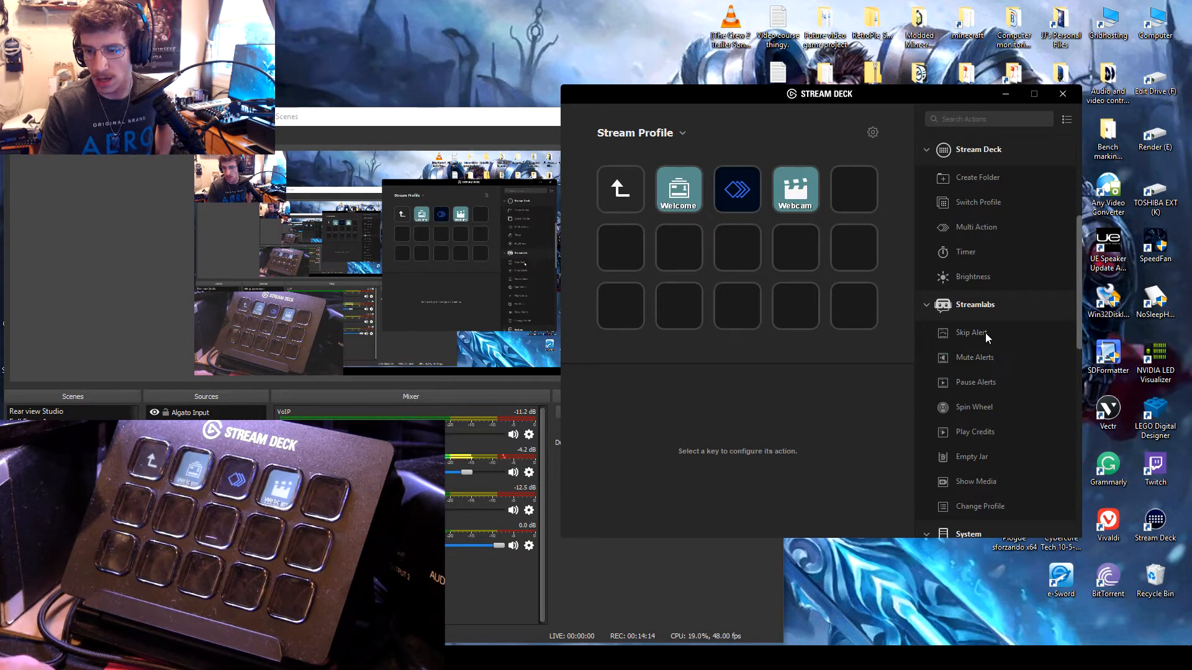
drag(987, 333, 618, 251)
click(822, 440)
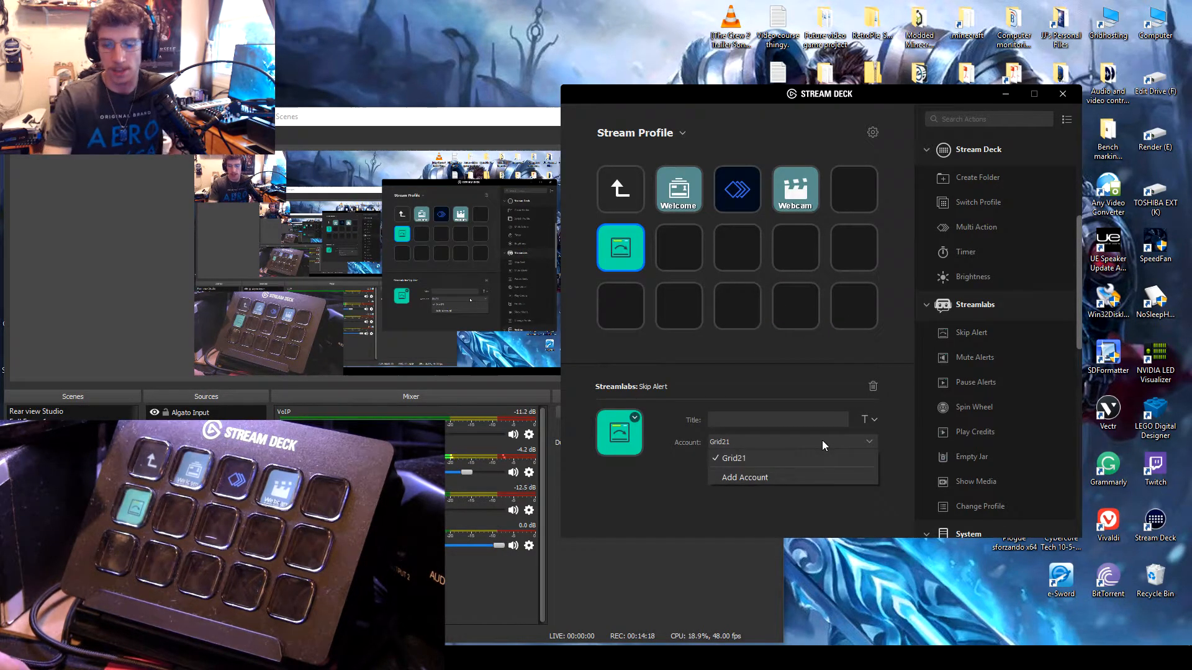
click(822, 440)
right_click(626, 252)
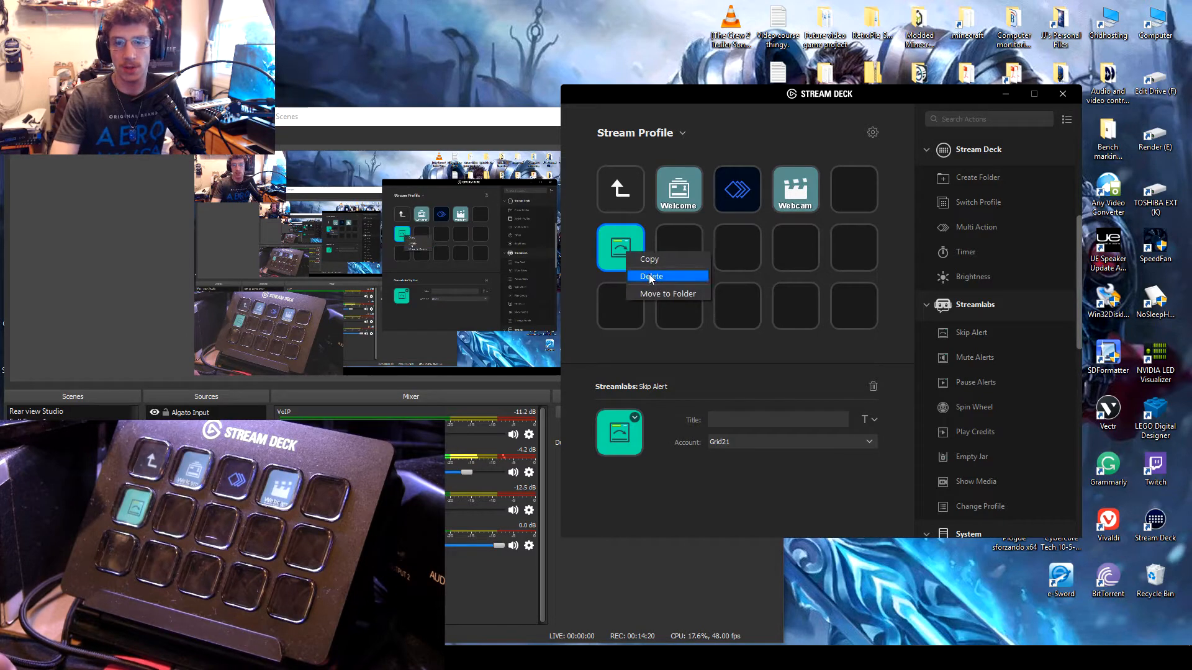
click(653, 277)
click(617, 354)
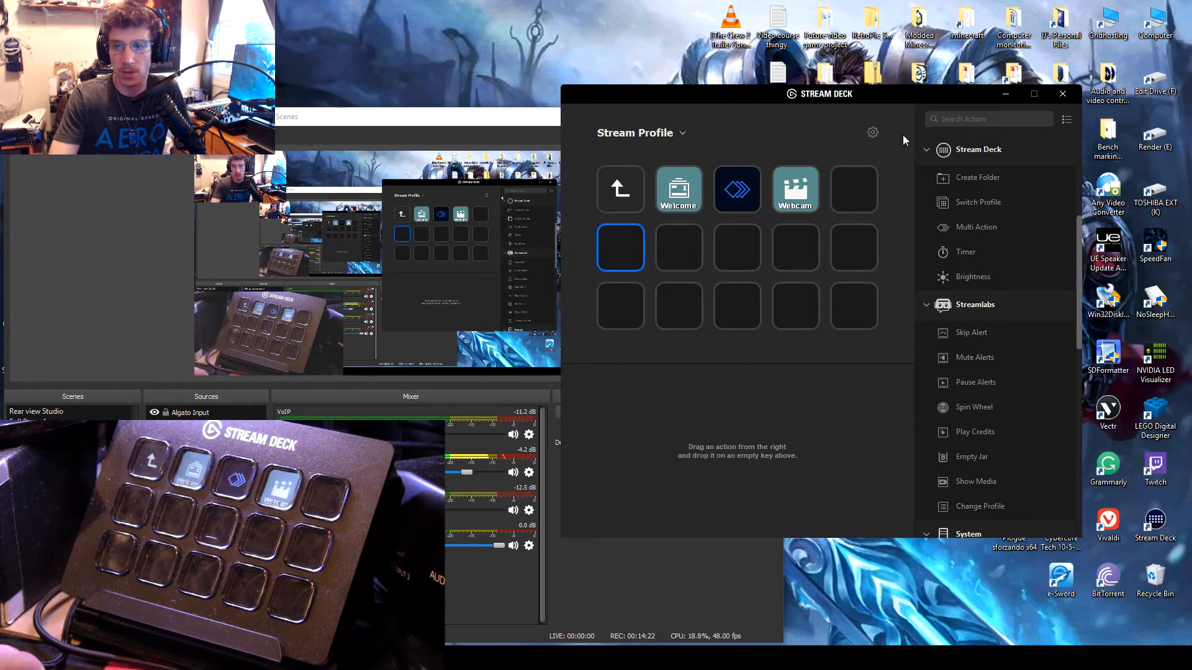
Step: Review the linked Twitch and Twitter accounts and the services available for adding accounts in the preferences
click(873, 130)
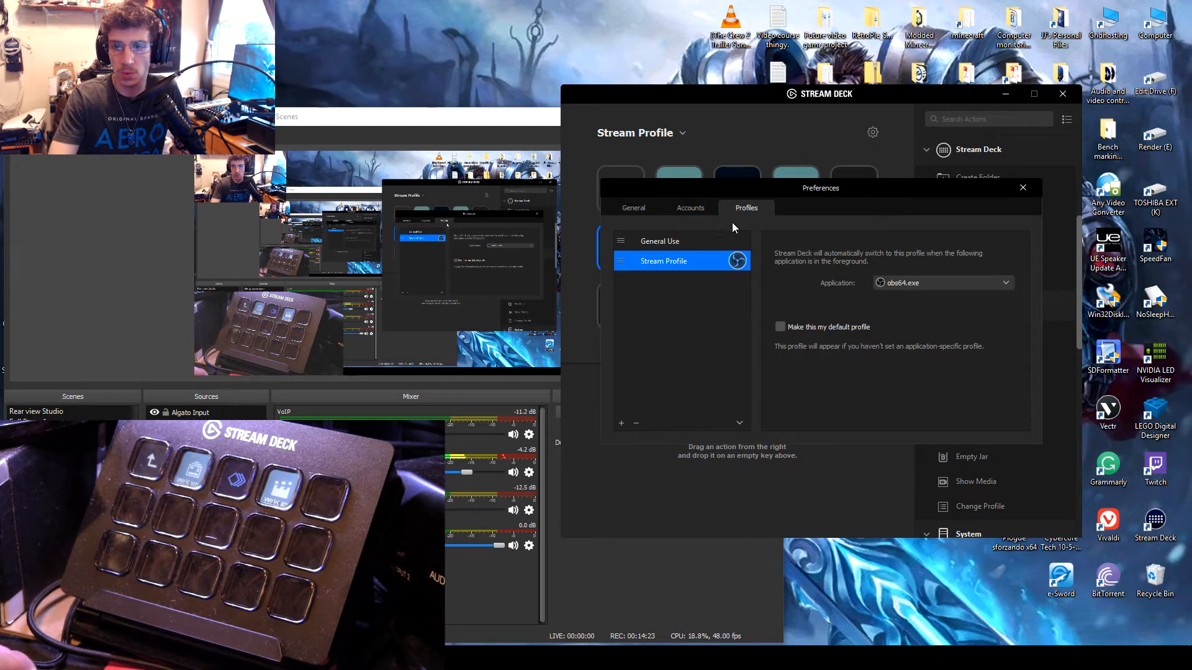
click(694, 207)
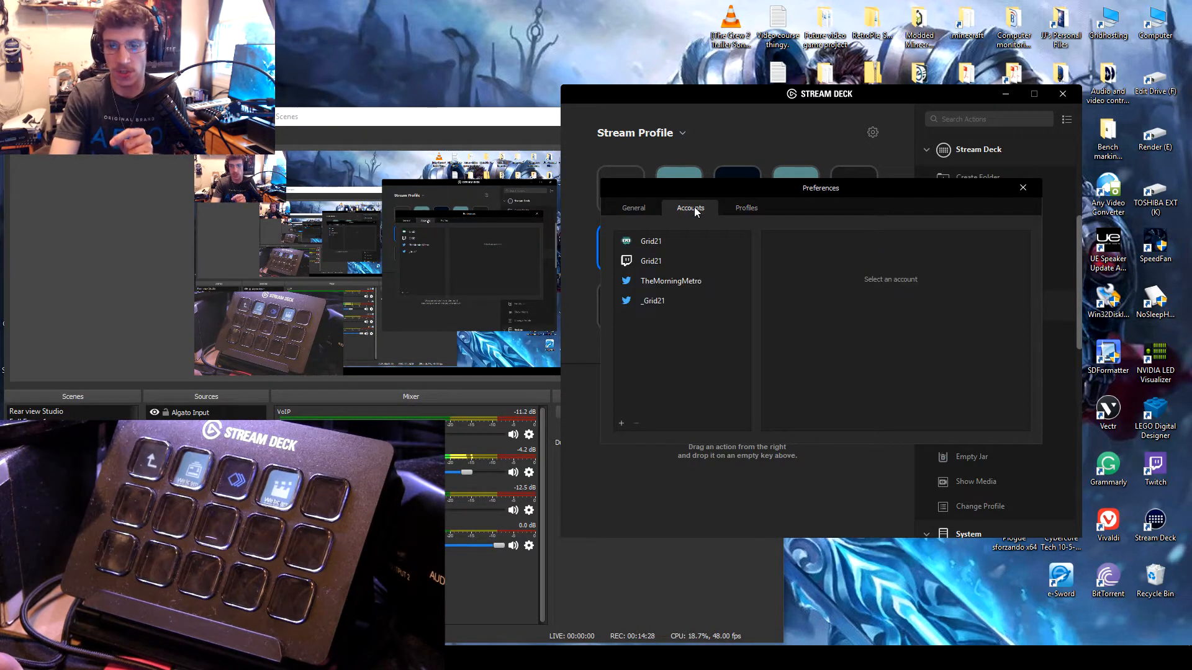
click(679, 259)
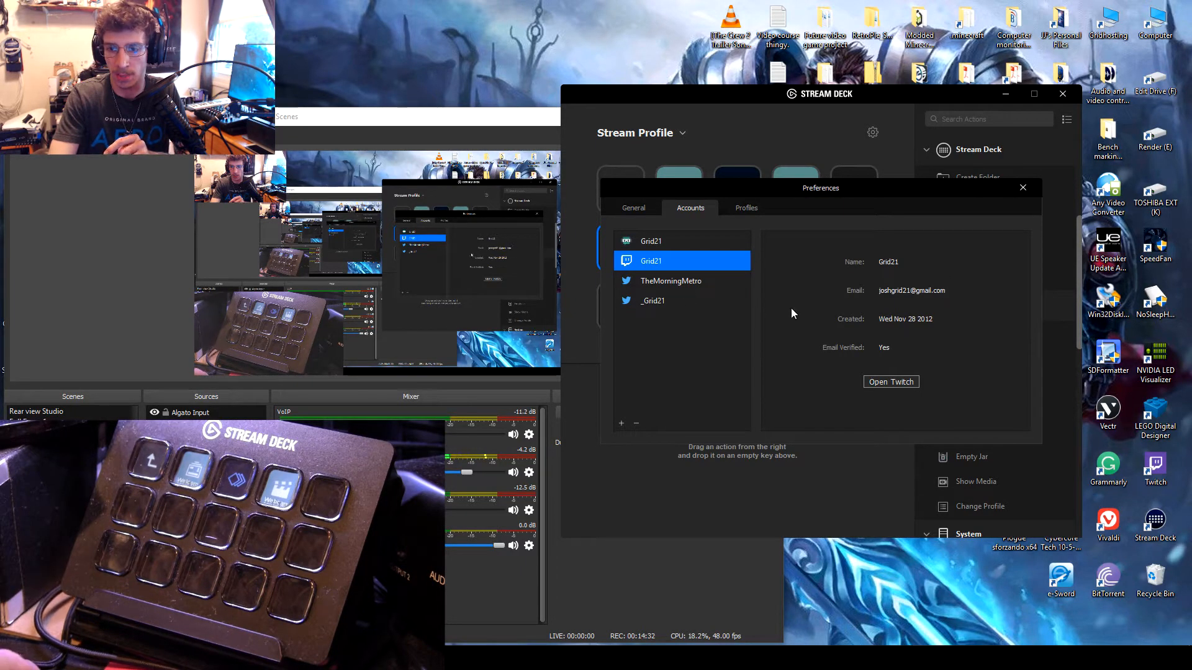
click(684, 280)
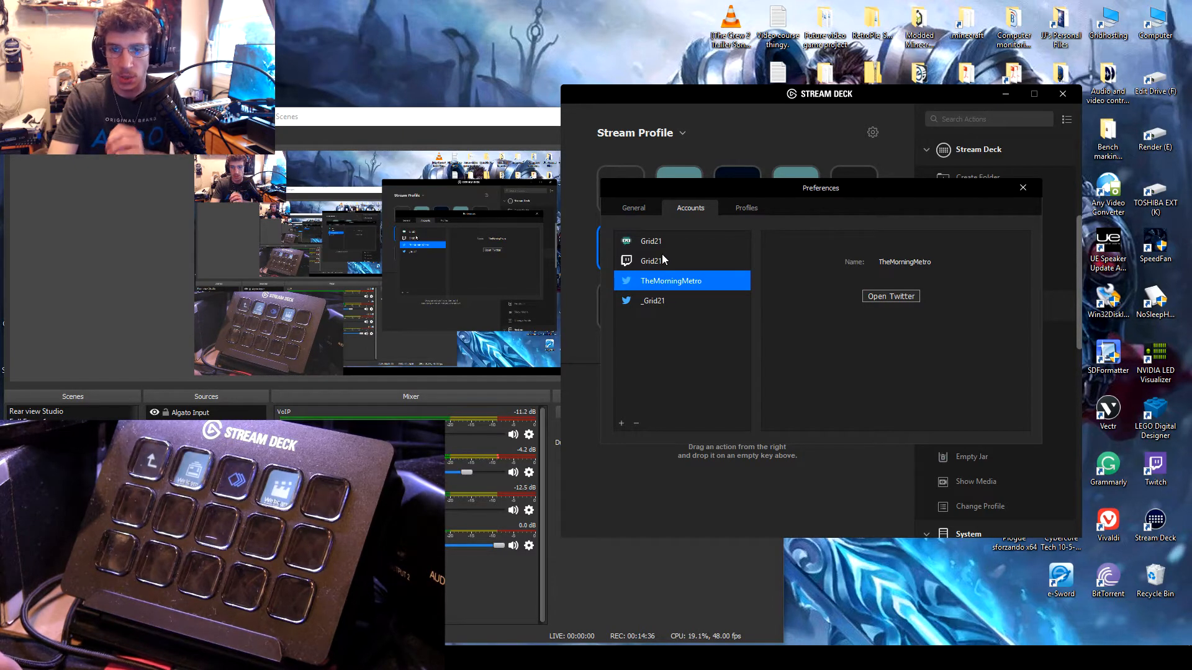
click(621, 424)
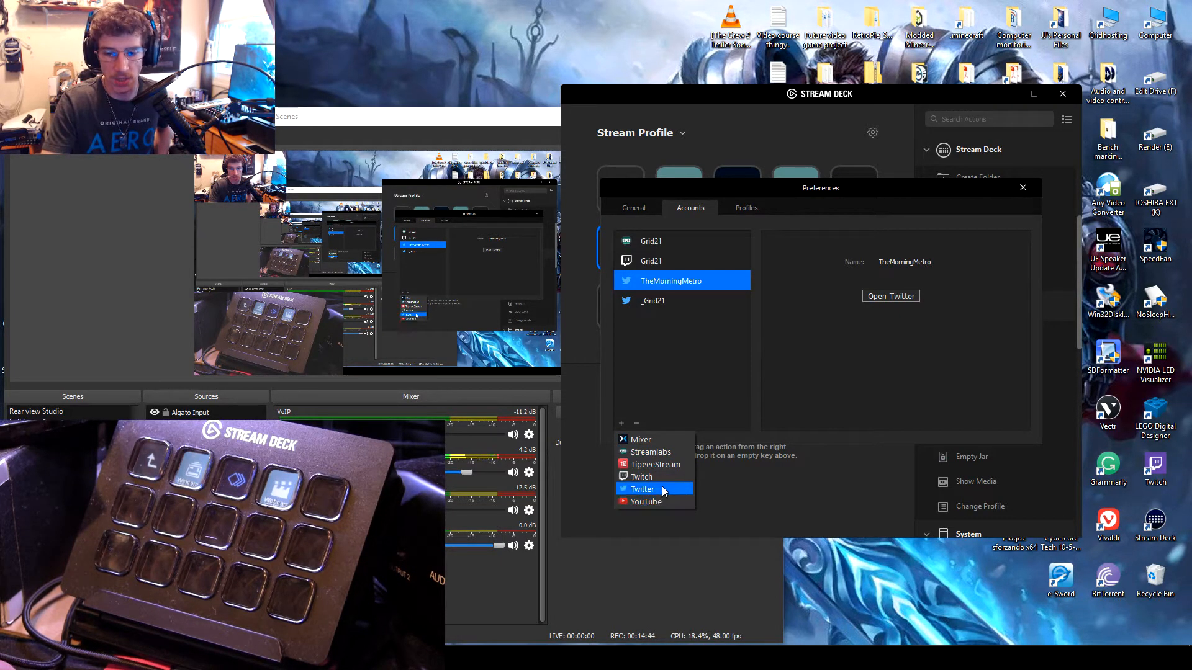
click(805, 356)
click(694, 298)
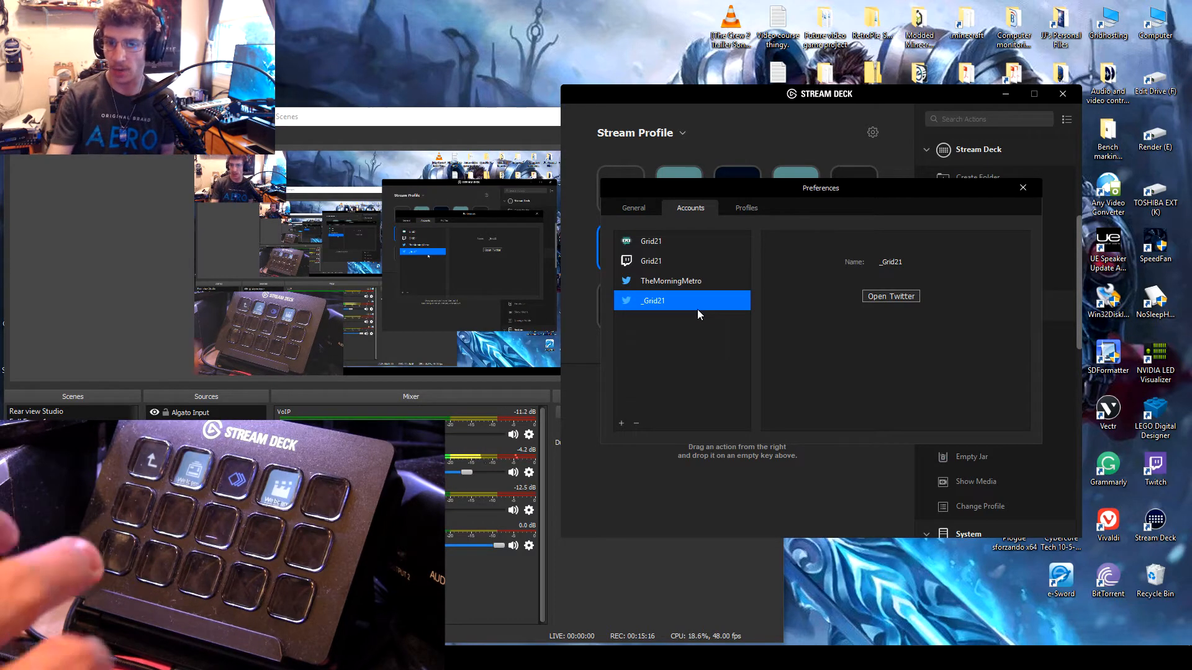
click(1021, 186)
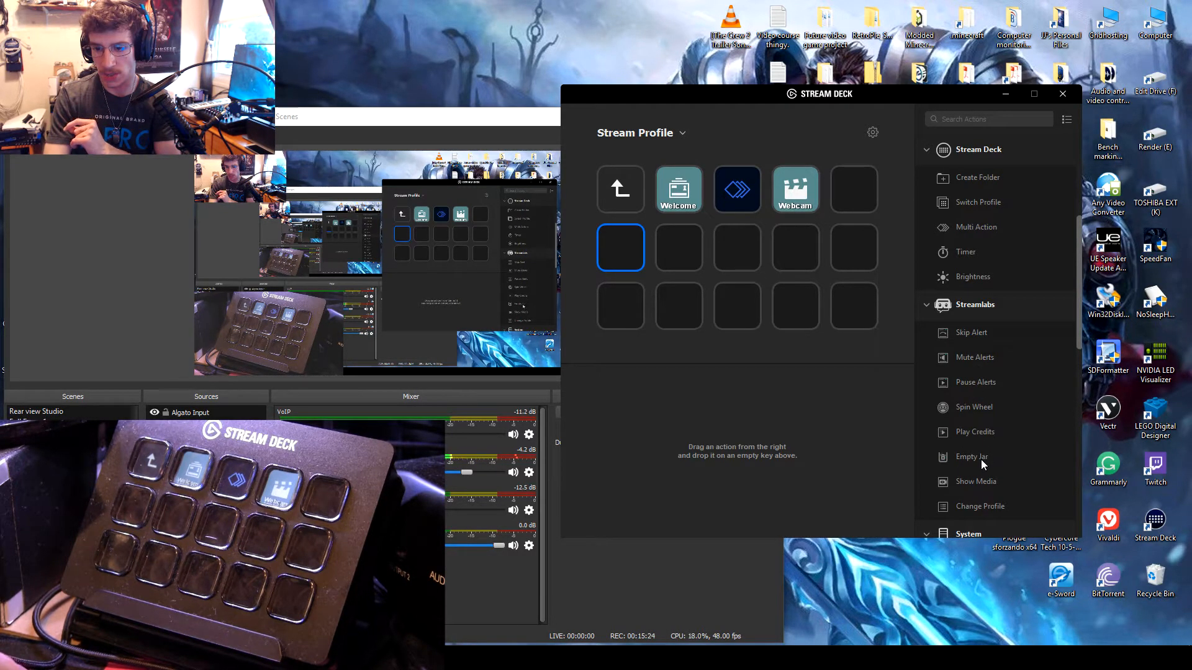
Step: Add a Streamlabs Empty Jar action to the first key of the second row and view its account choices
drag(981, 457, 616, 251)
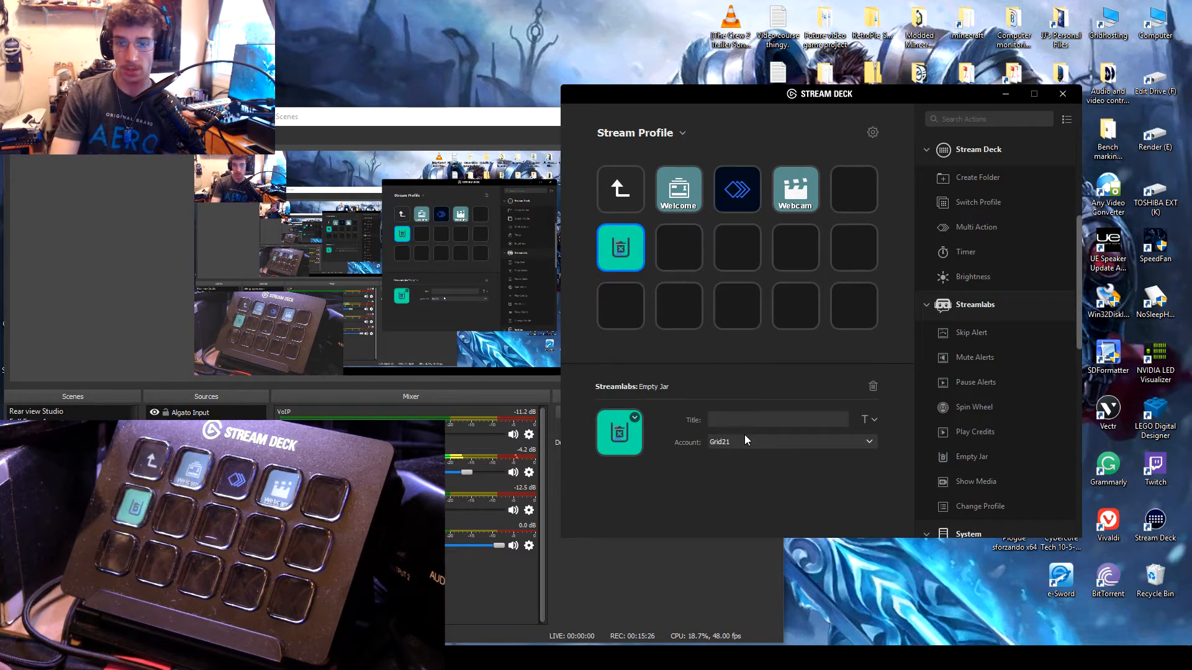
click(744, 440)
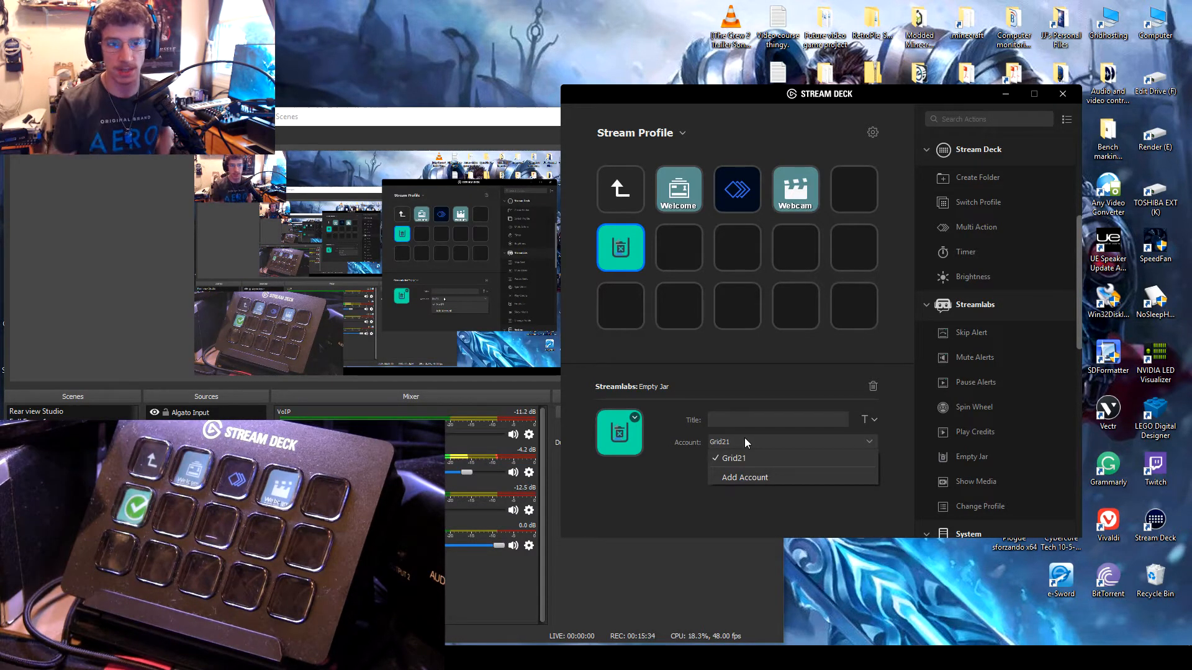
click(773, 390)
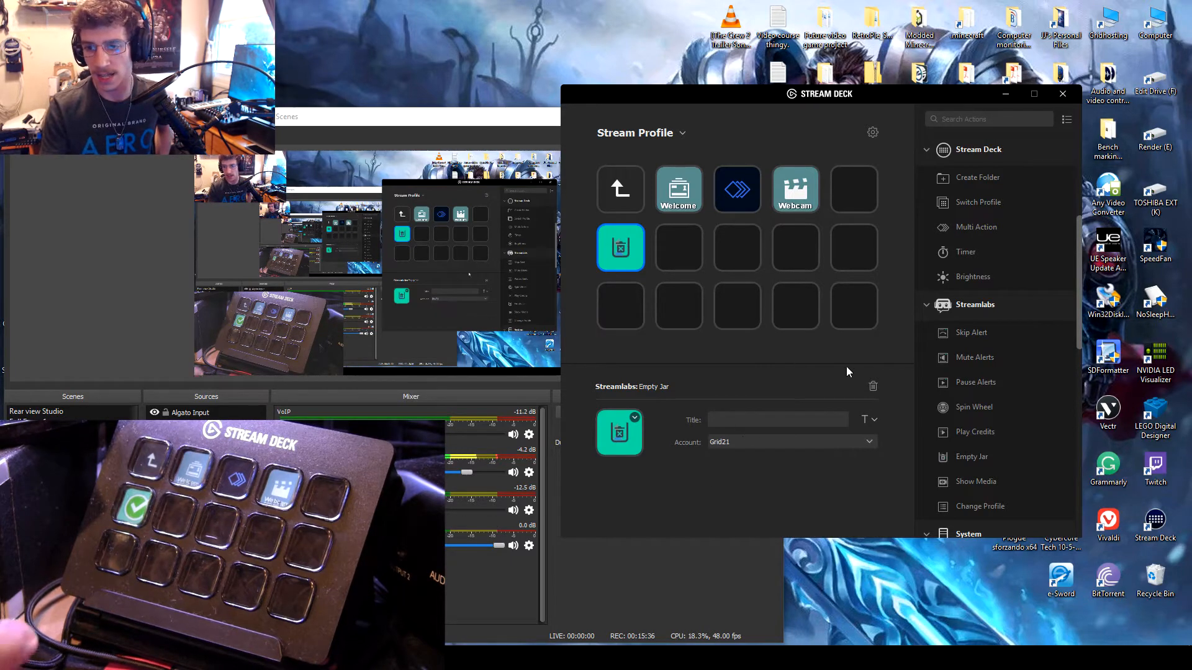
Step: Add a Twitch Chat Message action to the second key of the second row with the message "Test"
scroll(1022, 340, up, 4)
scroll(1022, 341, down, 12)
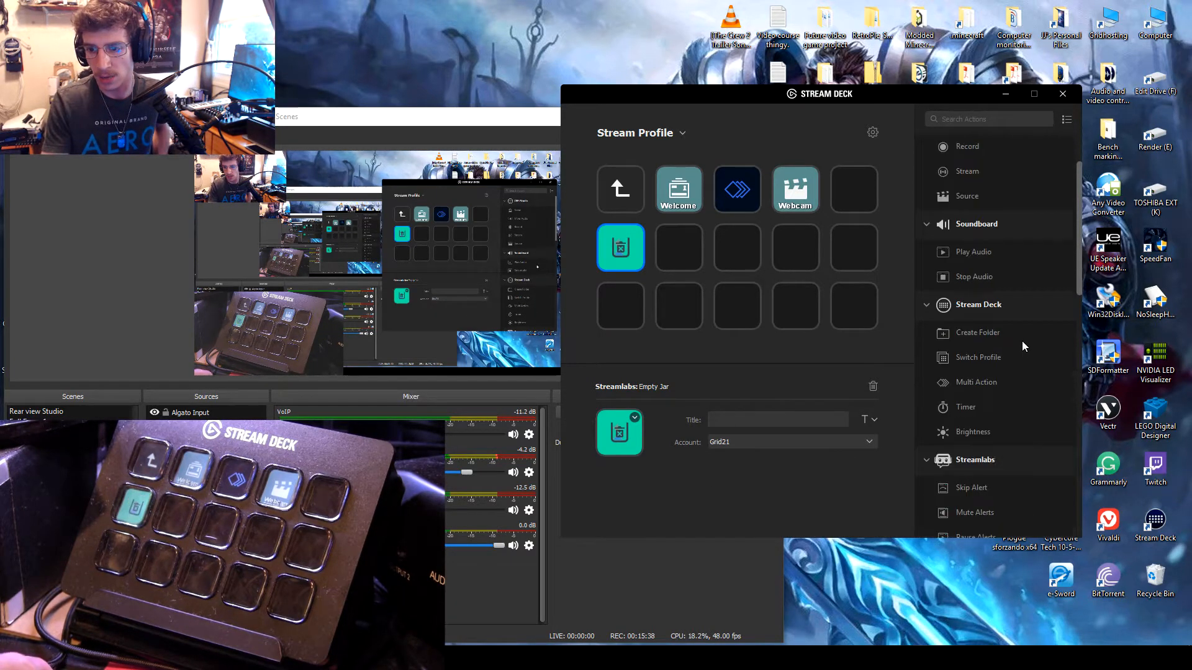
scroll(1011, 383, down, 3)
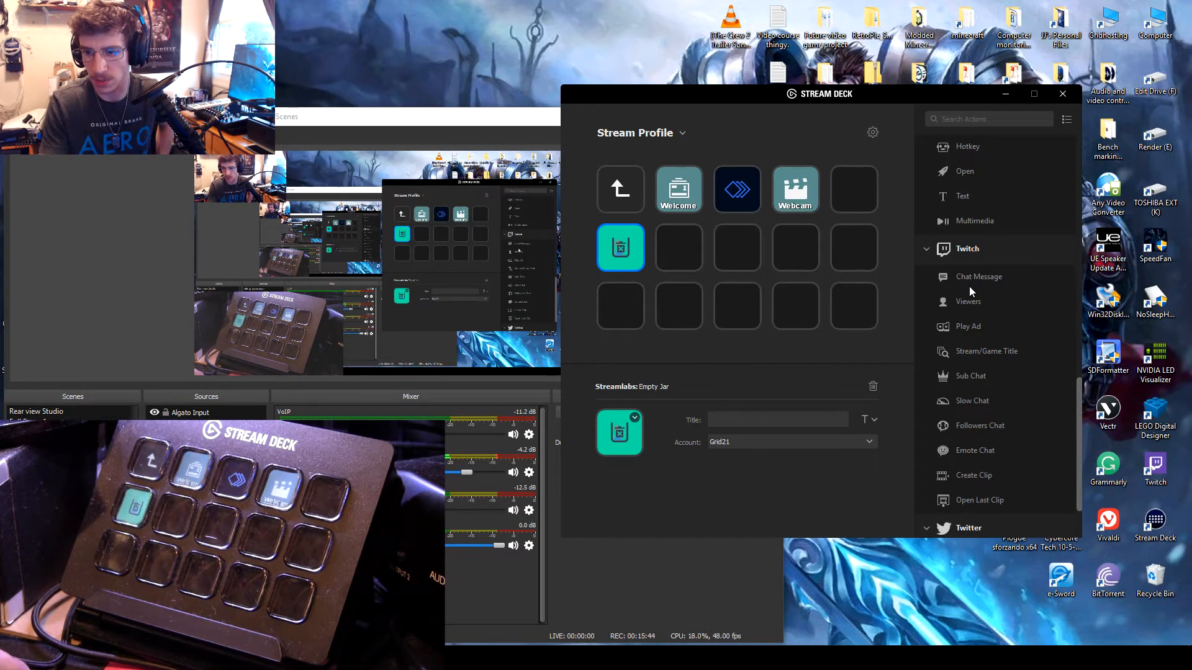
drag(969, 283, 671, 247)
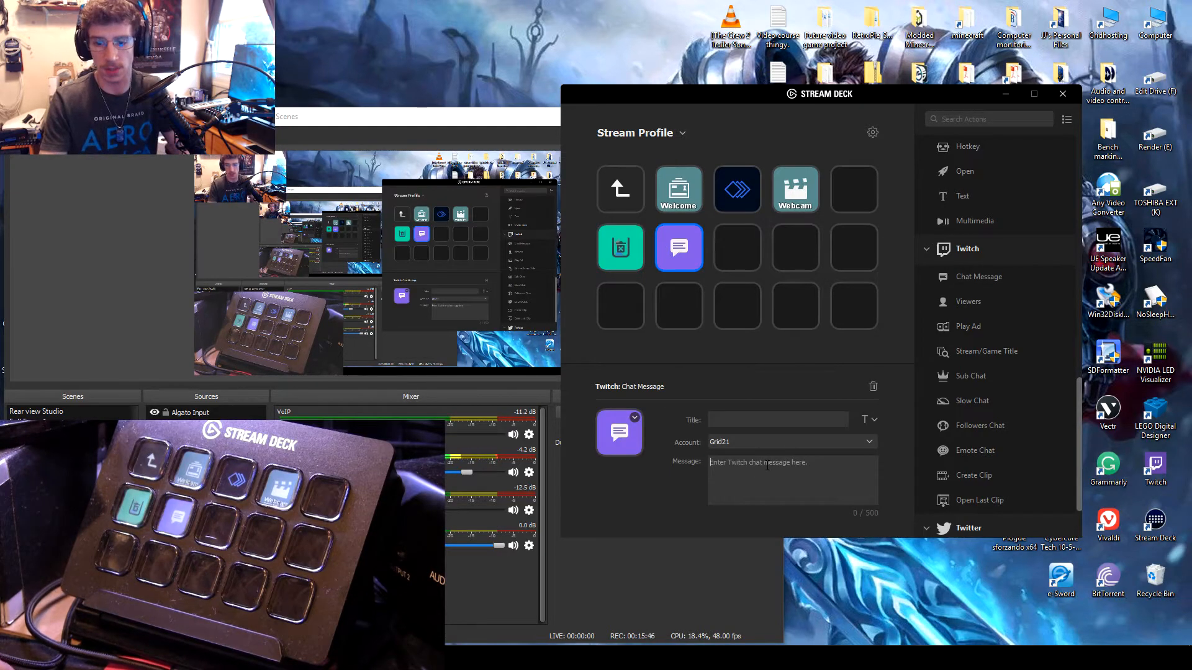
click(767, 465)
text(Test)
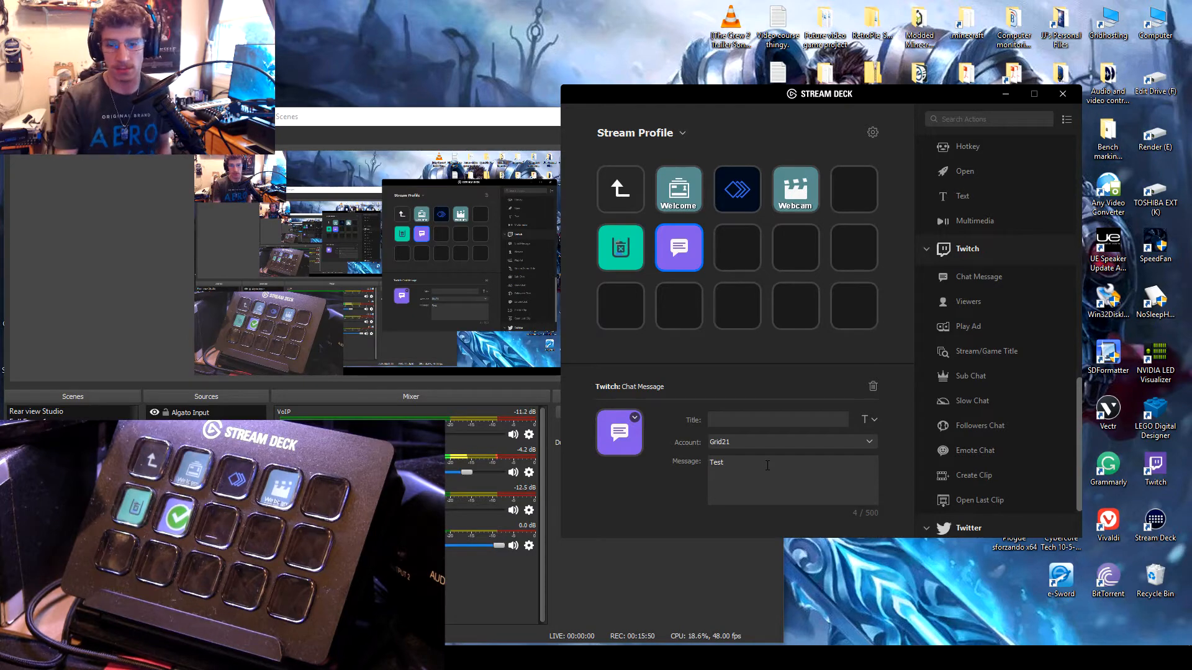
click(780, 444)
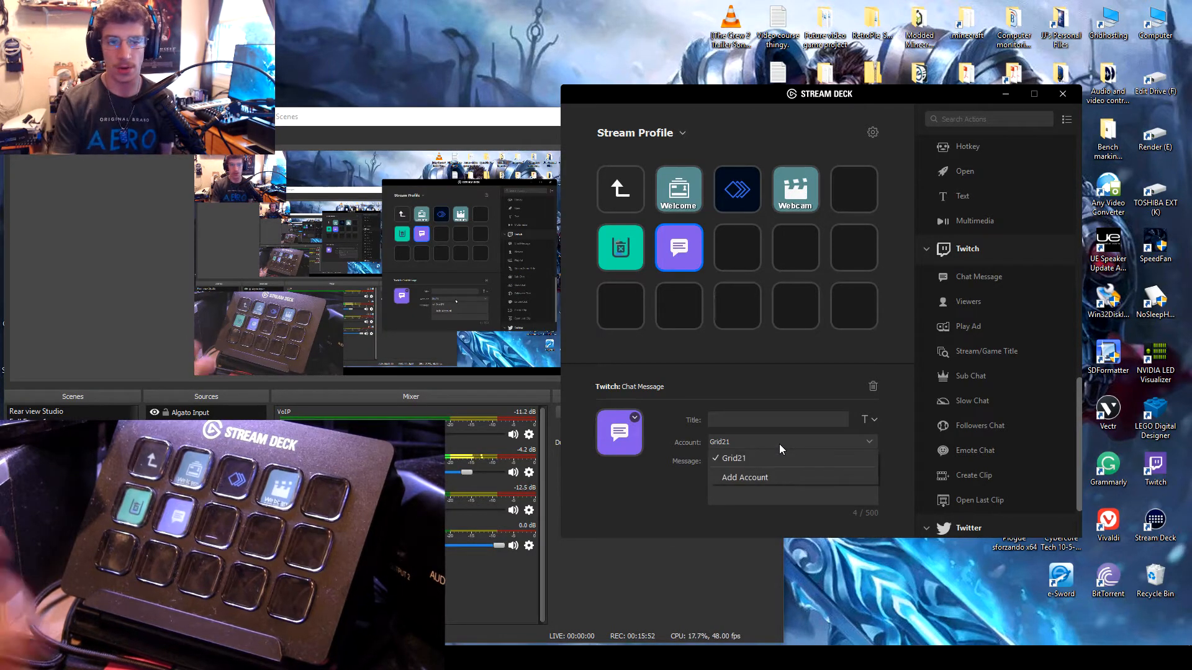
click(780, 445)
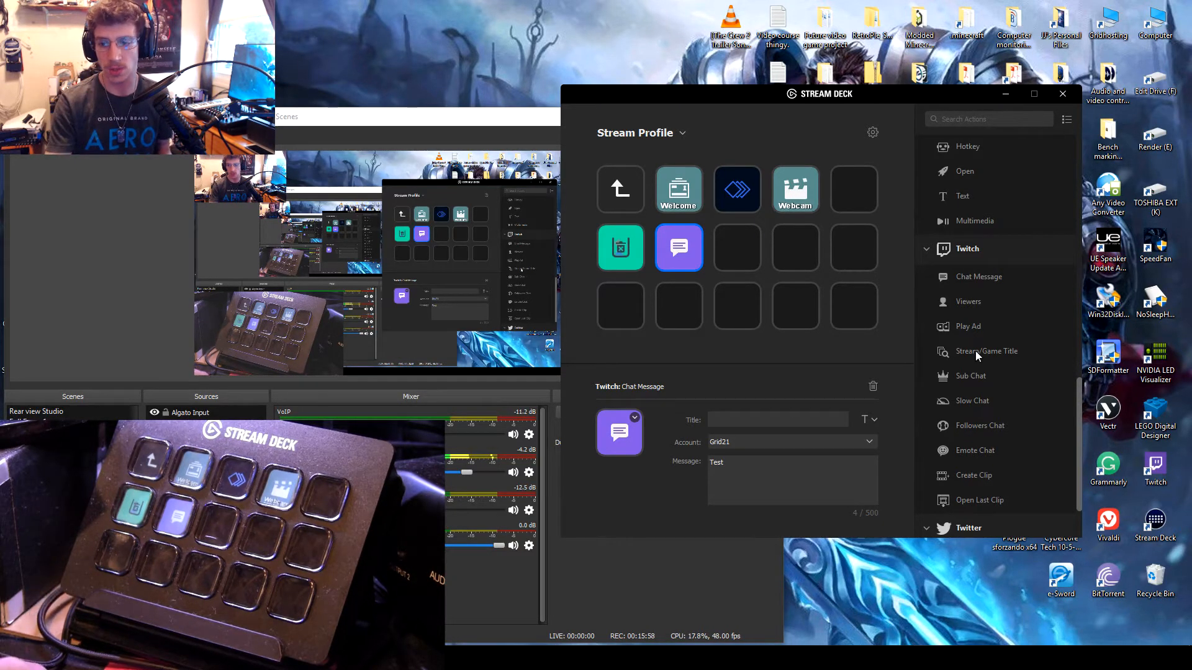
Step: Add a Twitter Tweet action to the third key of the second row and assign it the second linked Twitter account
scroll(974, 352, down, 2)
drag(965, 481, 739, 253)
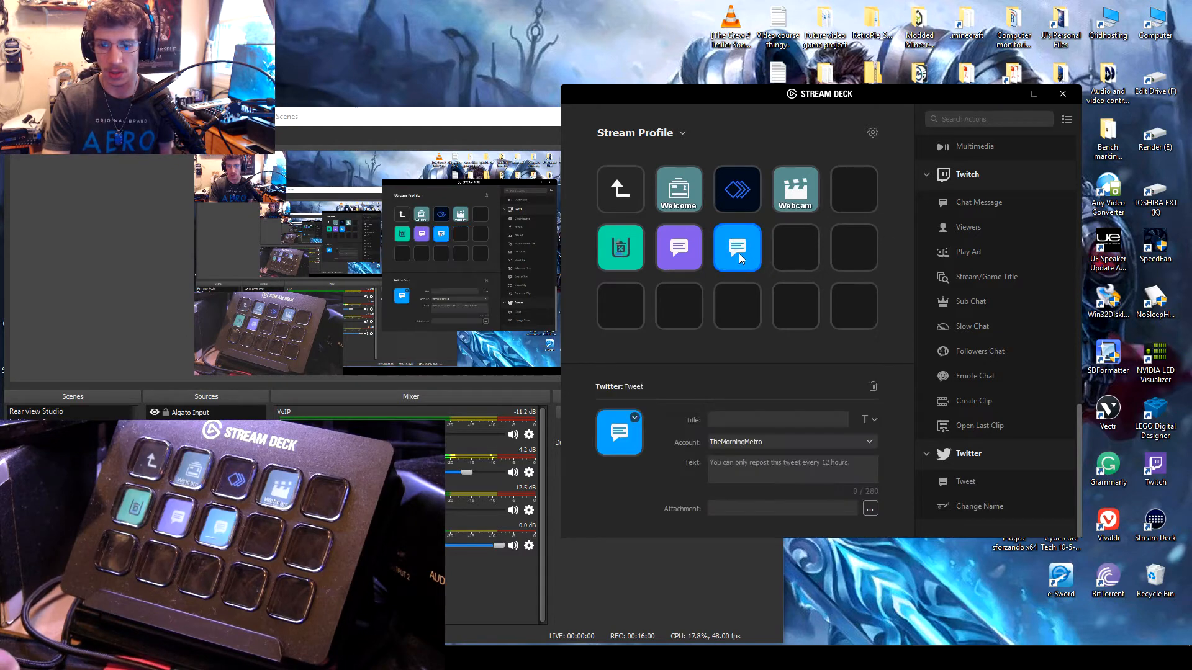
click(778, 439)
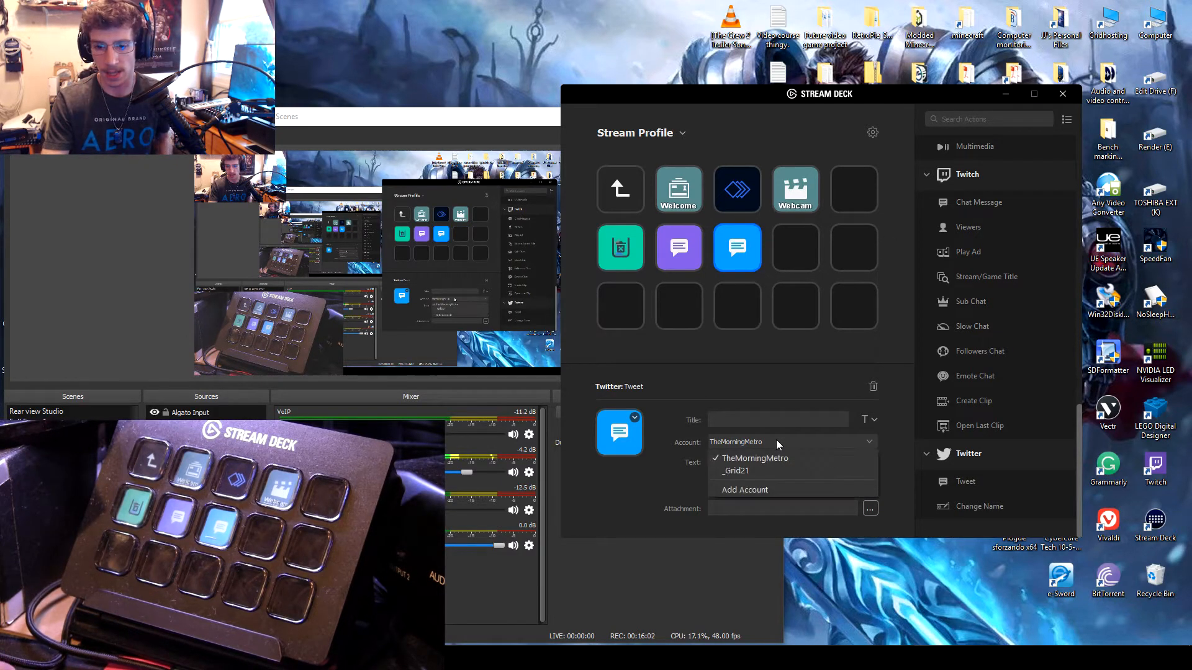
click(768, 471)
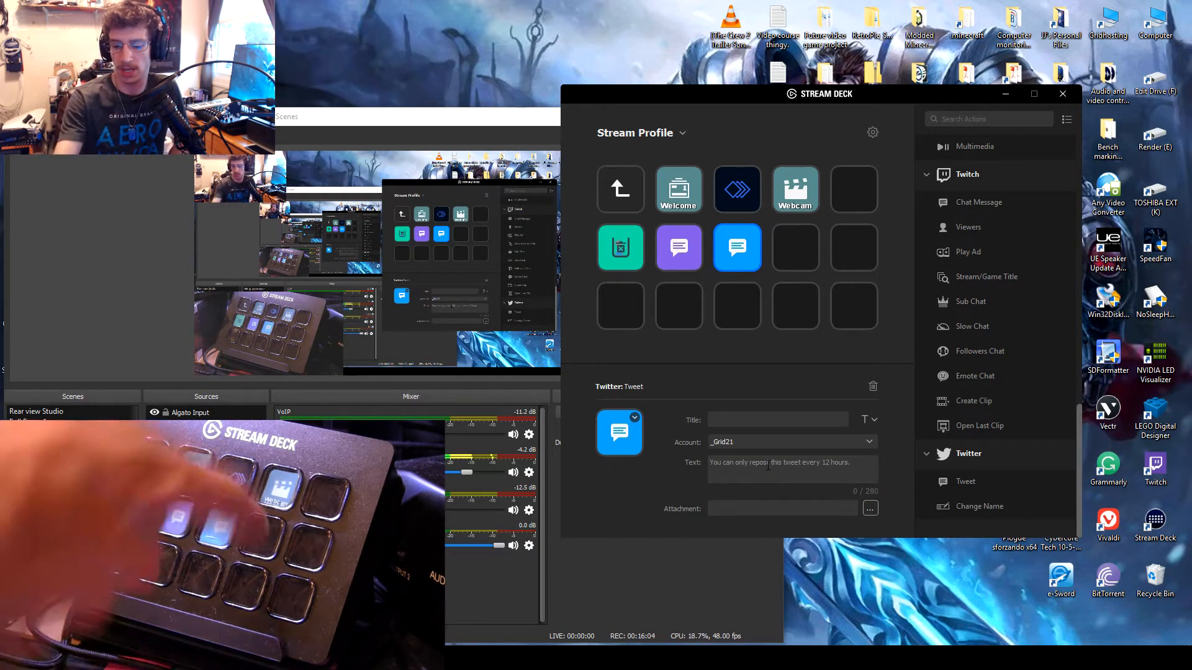
click(768, 465)
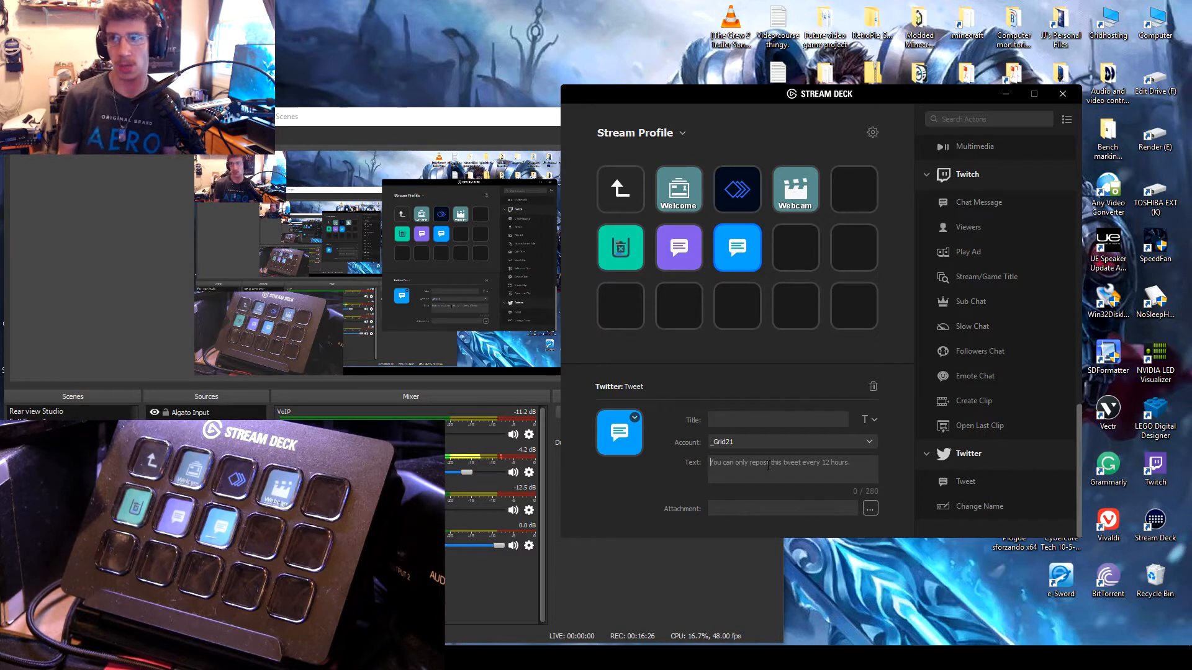
click(768, 466)
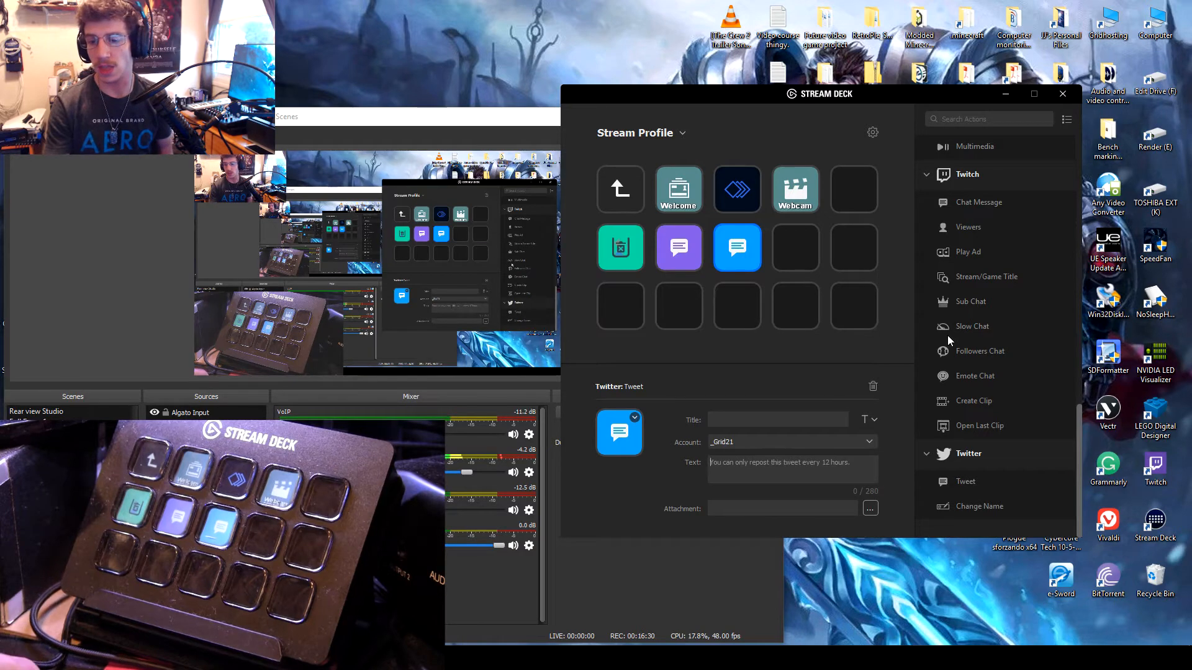
Step: Place a System Multimedia action on the fourth key of the second row and delete it again
scroll(948, 335, up, 3)
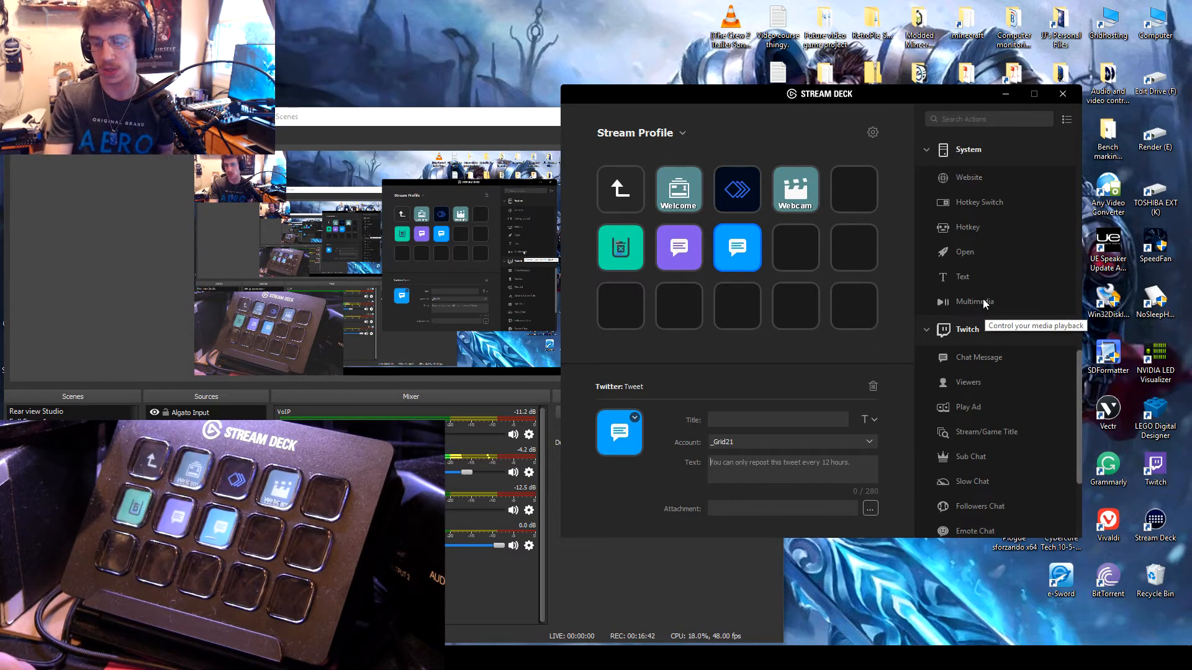
drag(984, 303, 797, 247)
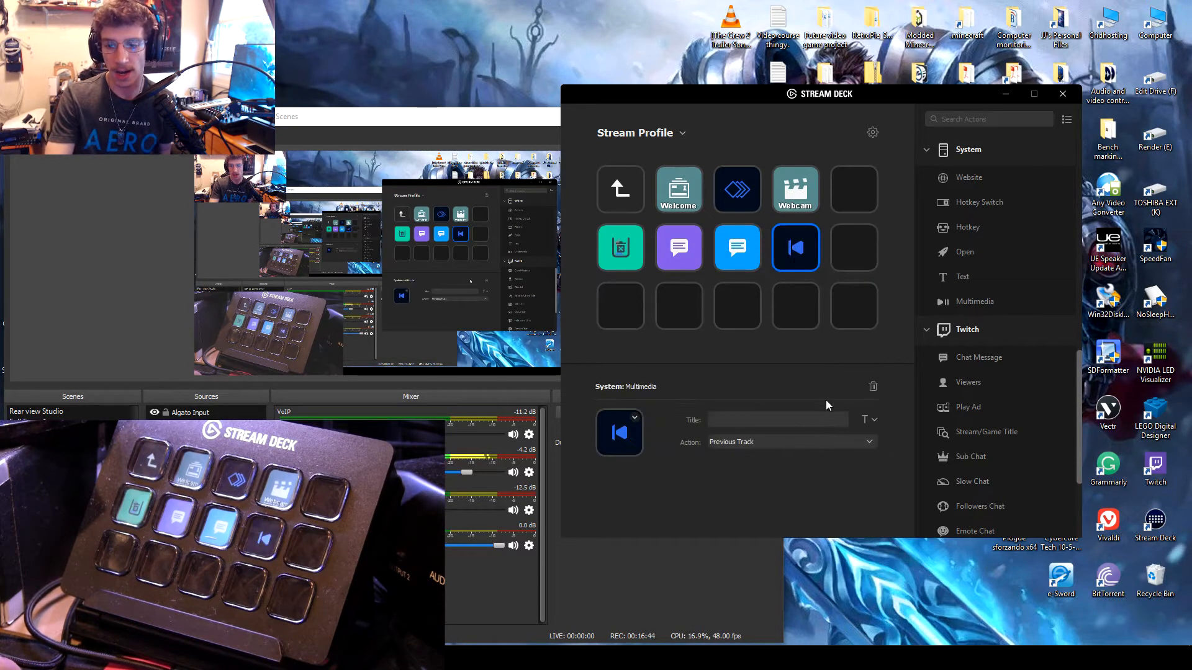
right_click(803, 242)
click(829, 270)
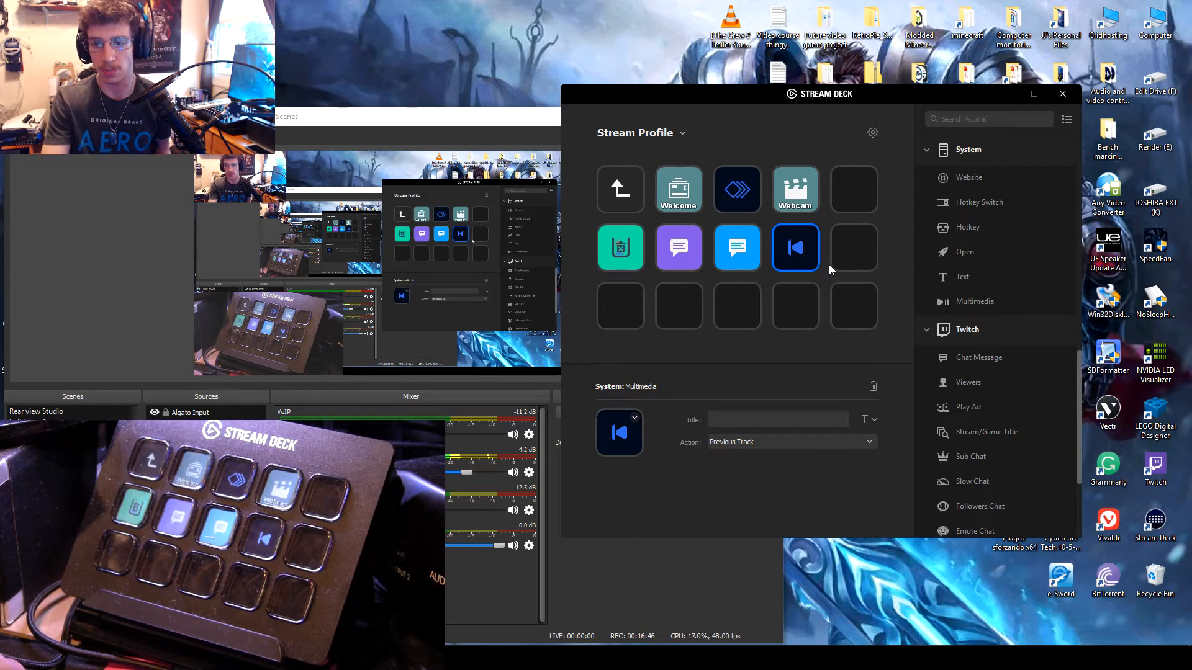
right_click(798, 248)
click(813, 278)
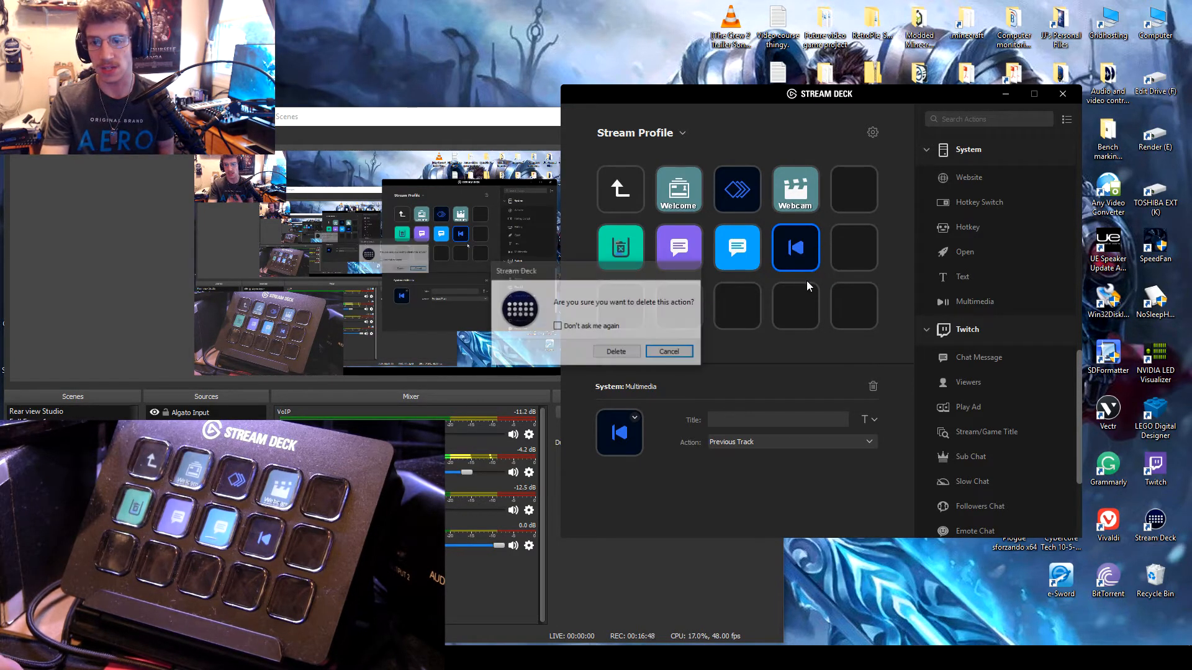
click(617, 352)
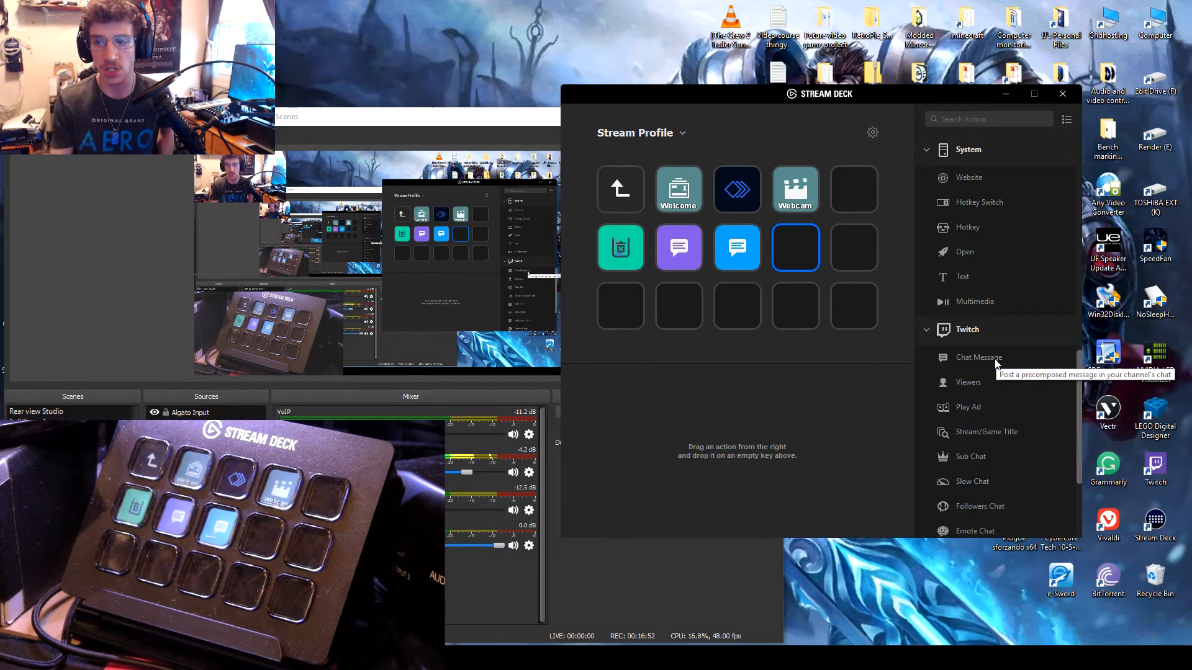
Step: Look over the full list of actions inside the End Video Multi Action
scroll(1005, 349, up, 6)
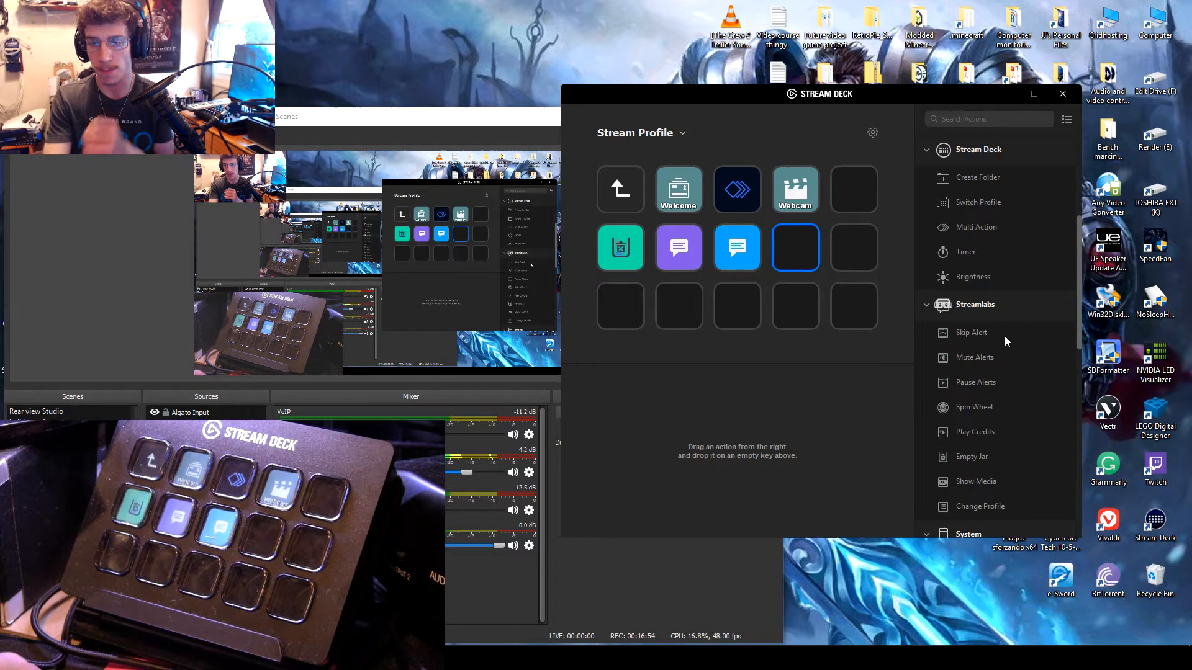
scroll(1004, 337, up, 4)
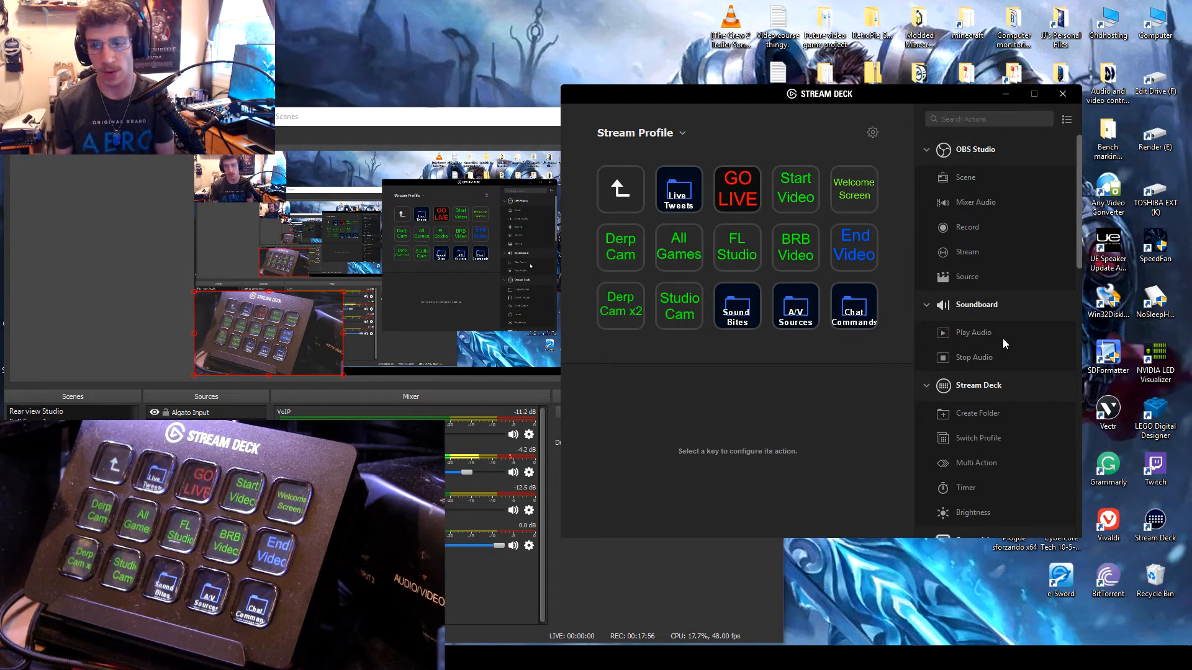
click(848, 238)
click(740, 442)
scroll(687, 244, down, 5)
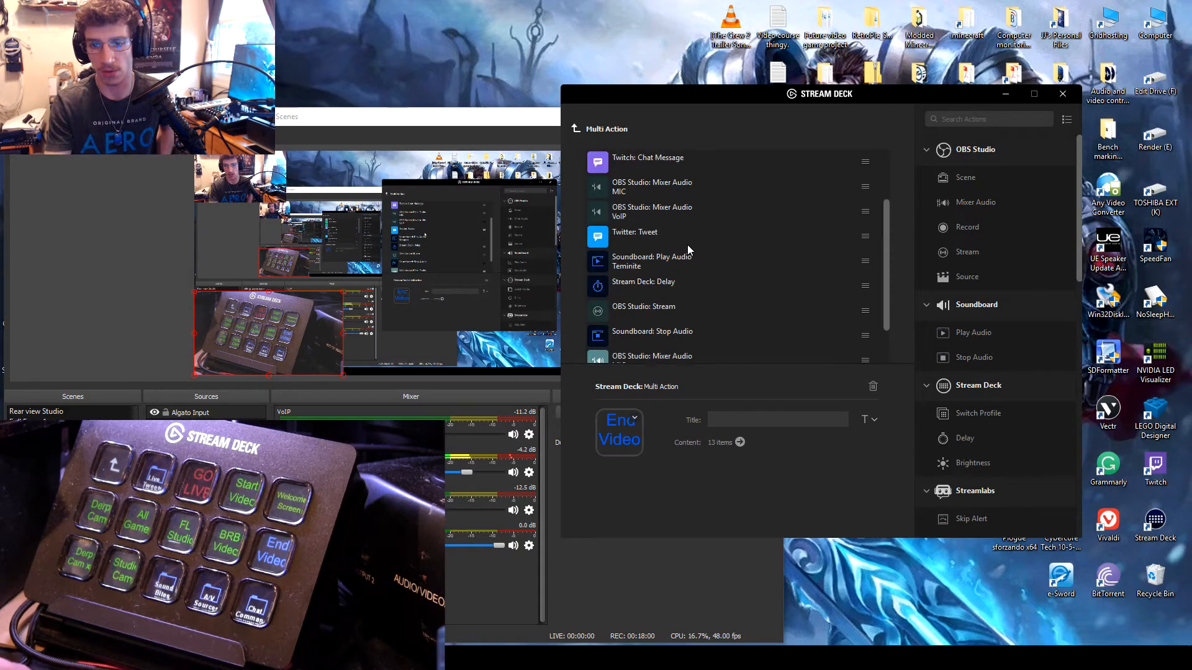
scroll(687, 245, up, 3)
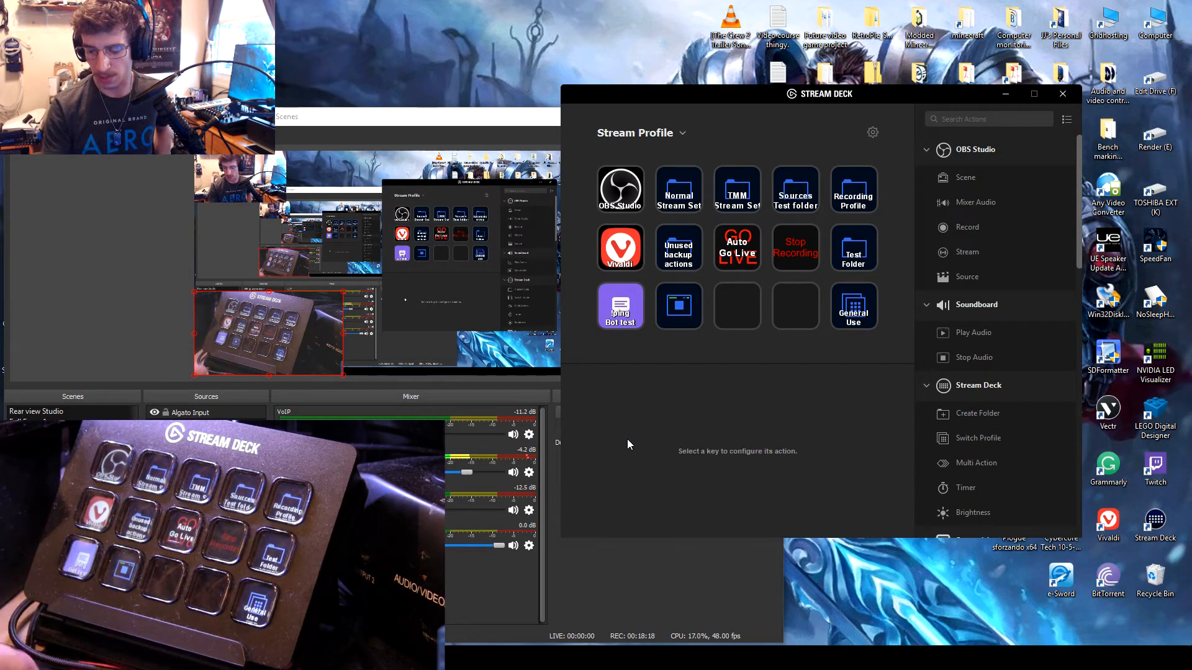
Step: Open the Test Folder and delete the Twitter Tweet, Twitch Chat Message and green Streamlabs actions from its second row
click(853, 247)
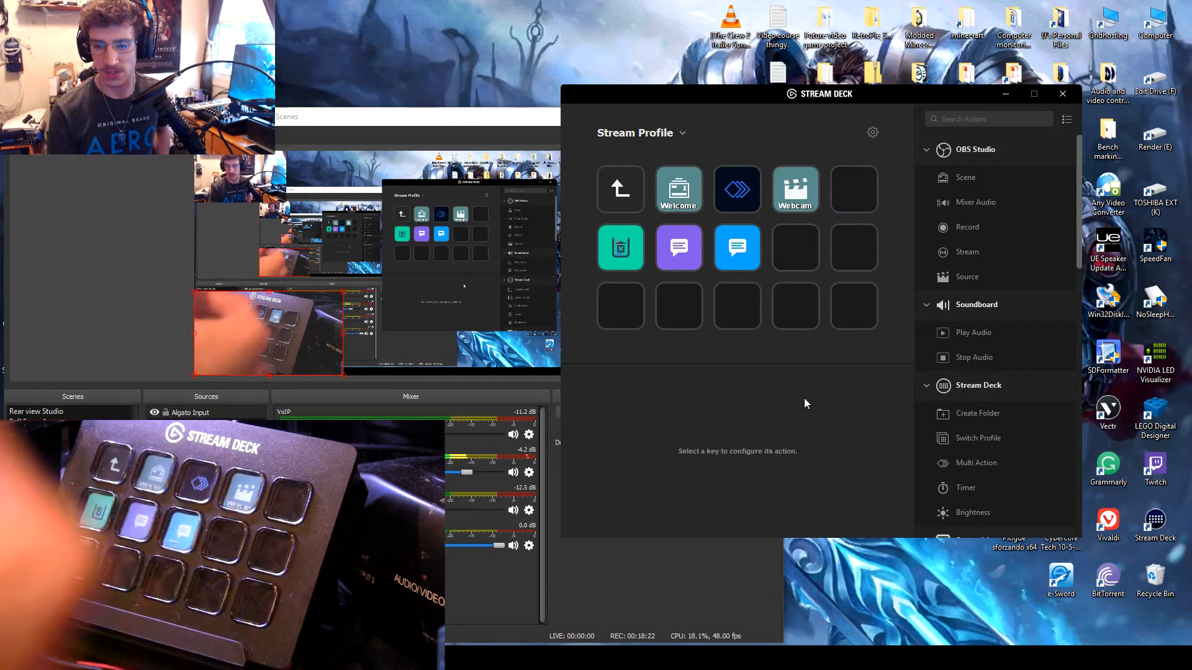
right_click(732, 242)
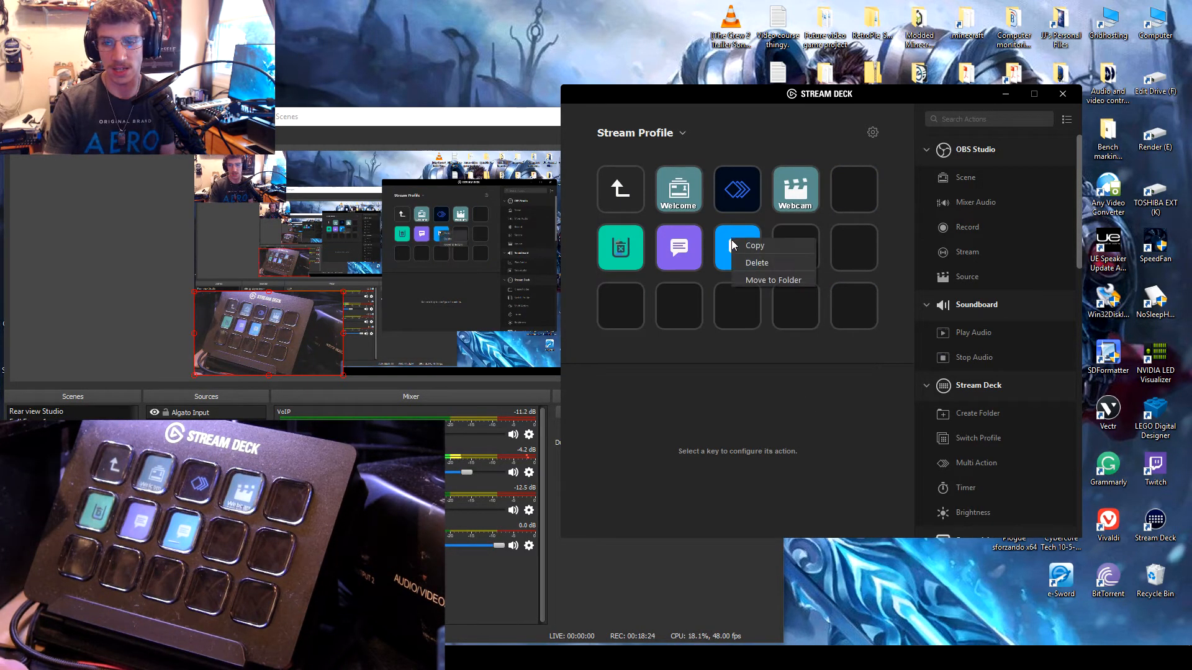
click(757, 262)
click(618, 352)
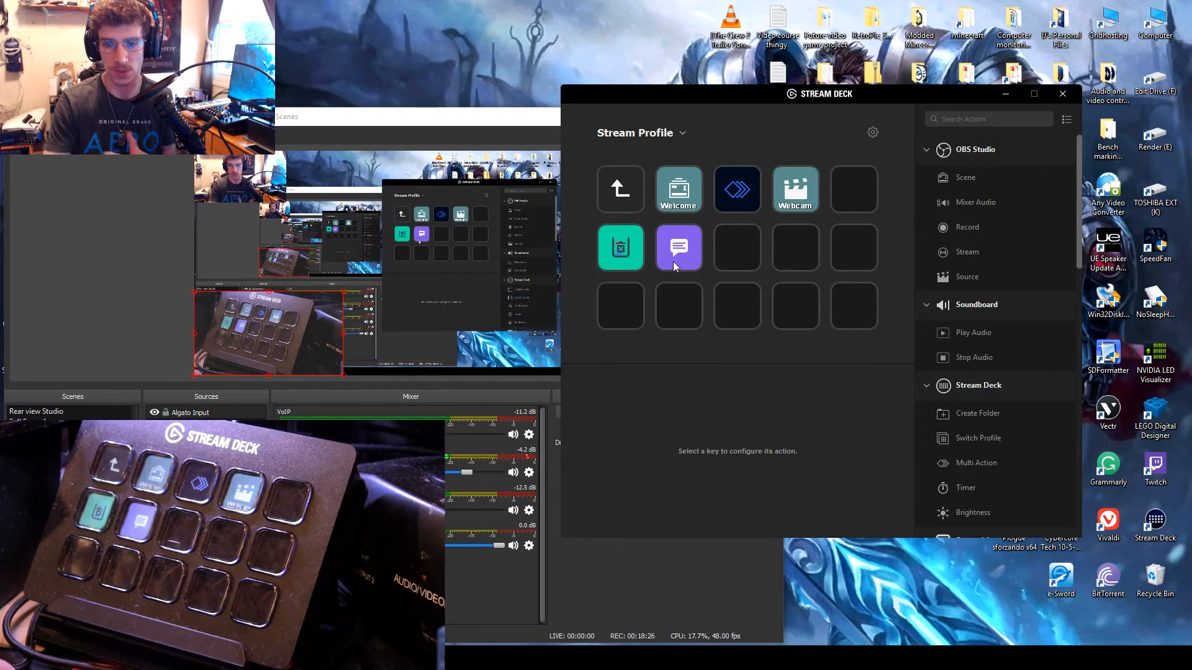
right_click(675, 266)
click(679, 281)
click(615, 351)
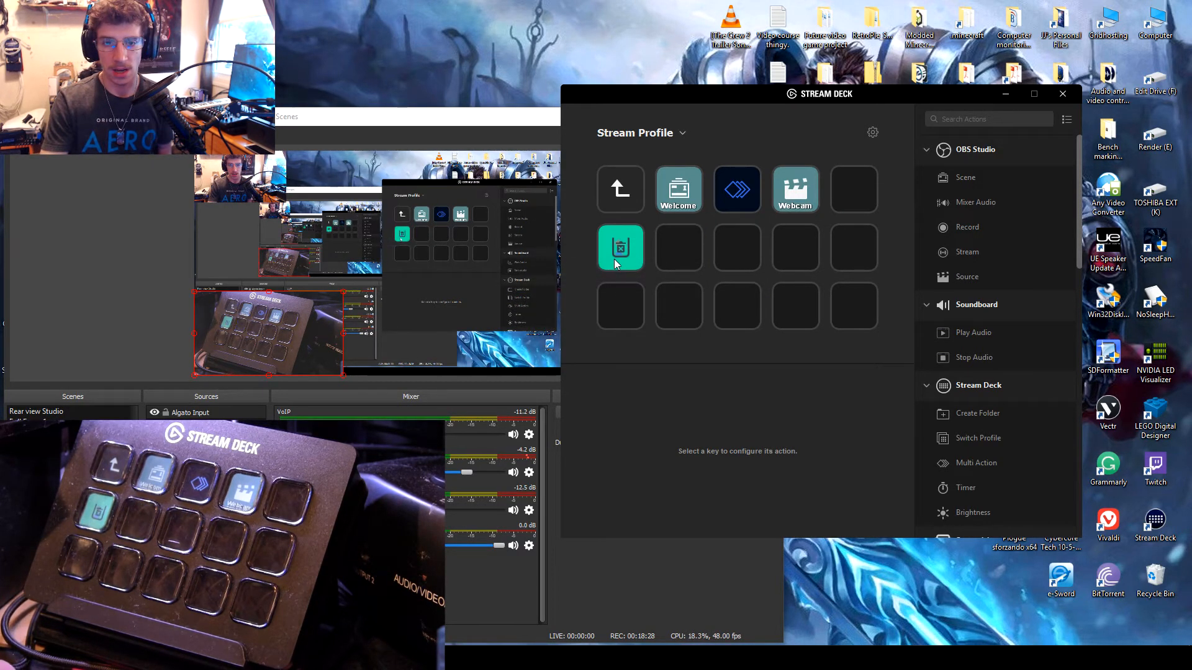
right_click(613, 259)
click(631, 282)
click(670, 355)
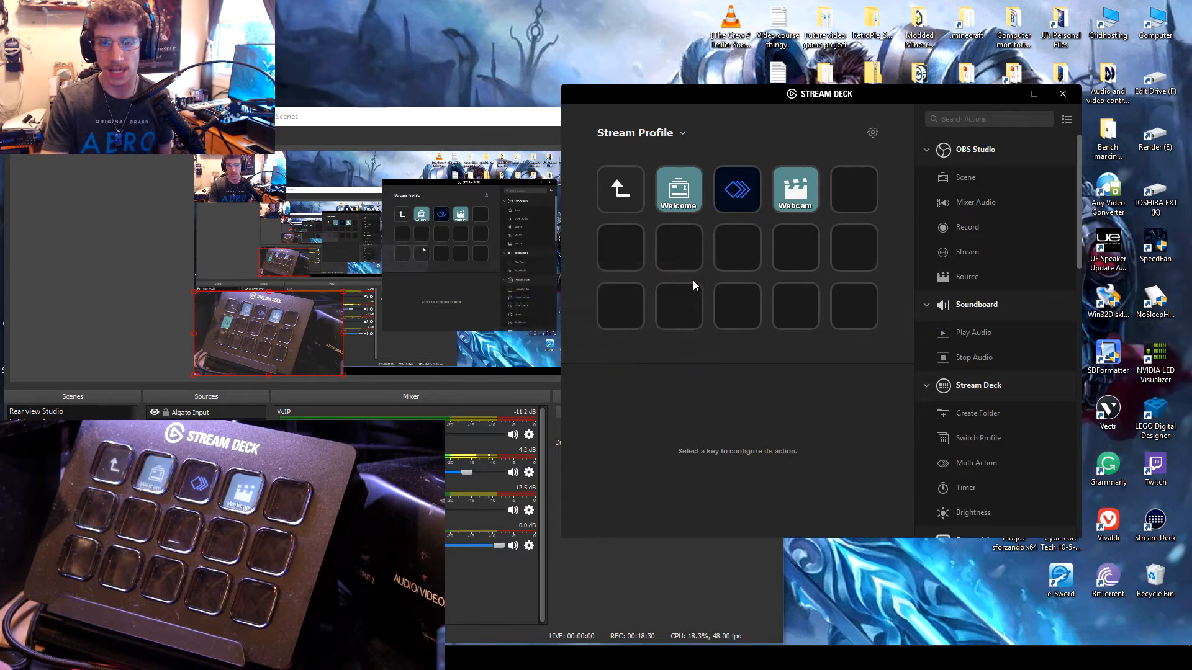
Step: Add an empty Multi Action to the third key of the second row and return to the folder's keys
click(750, 191)
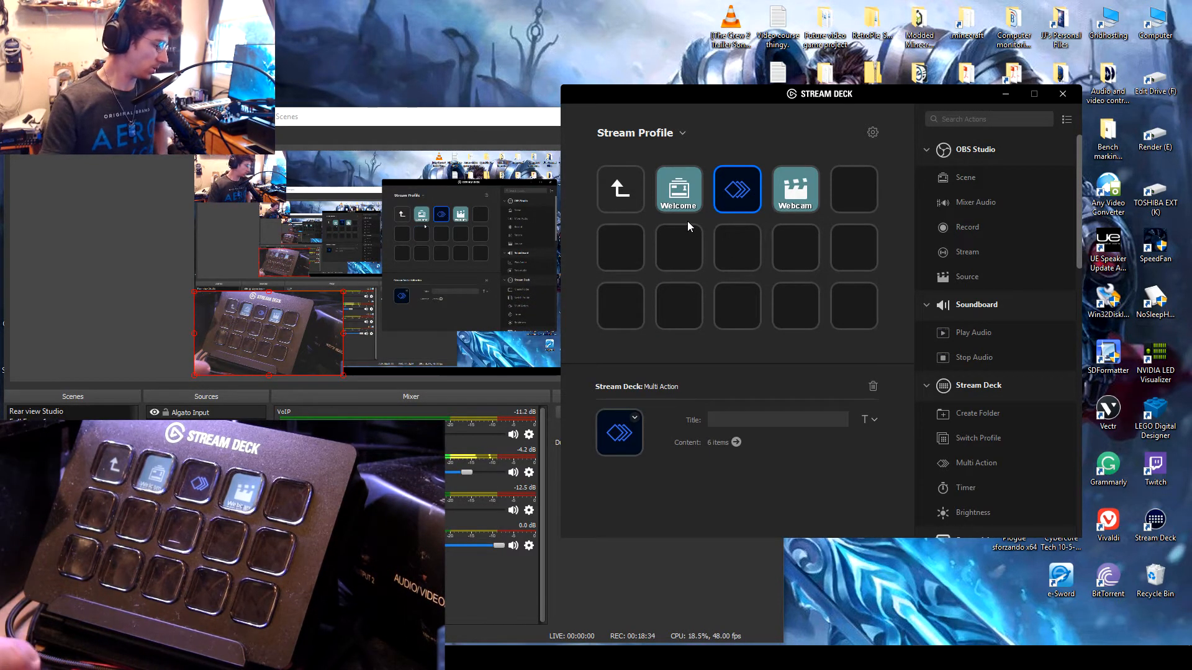
scroll(996, 319, down, 2)
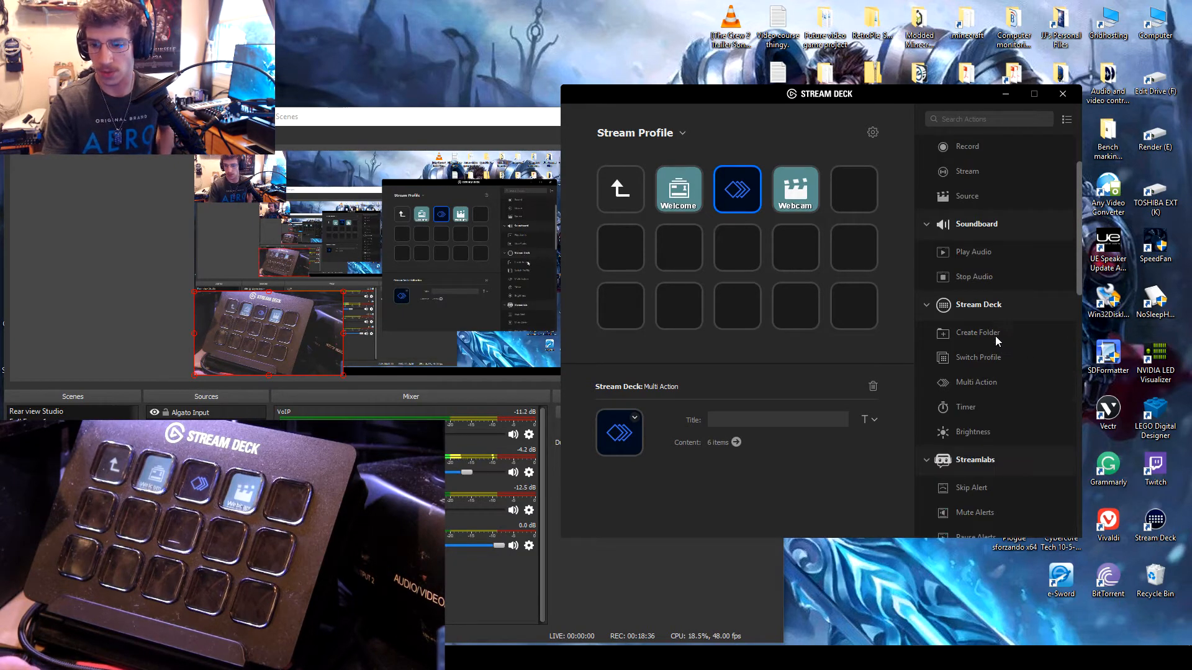
drag(986, 382, 737, 248)
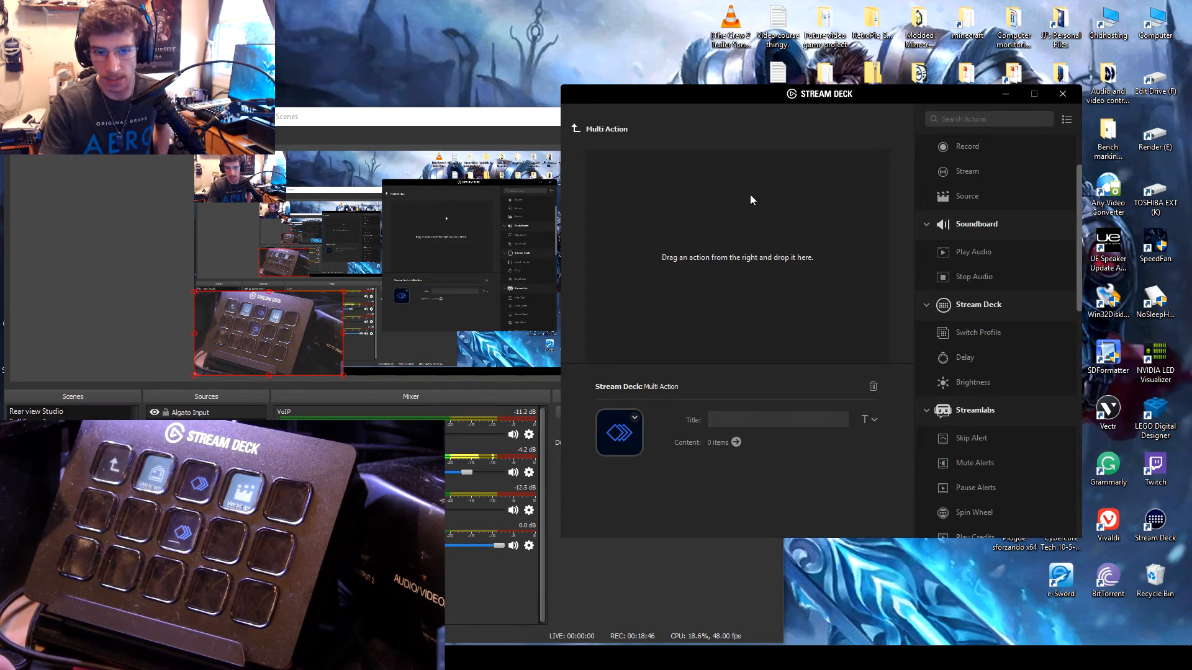
click(576, 127)
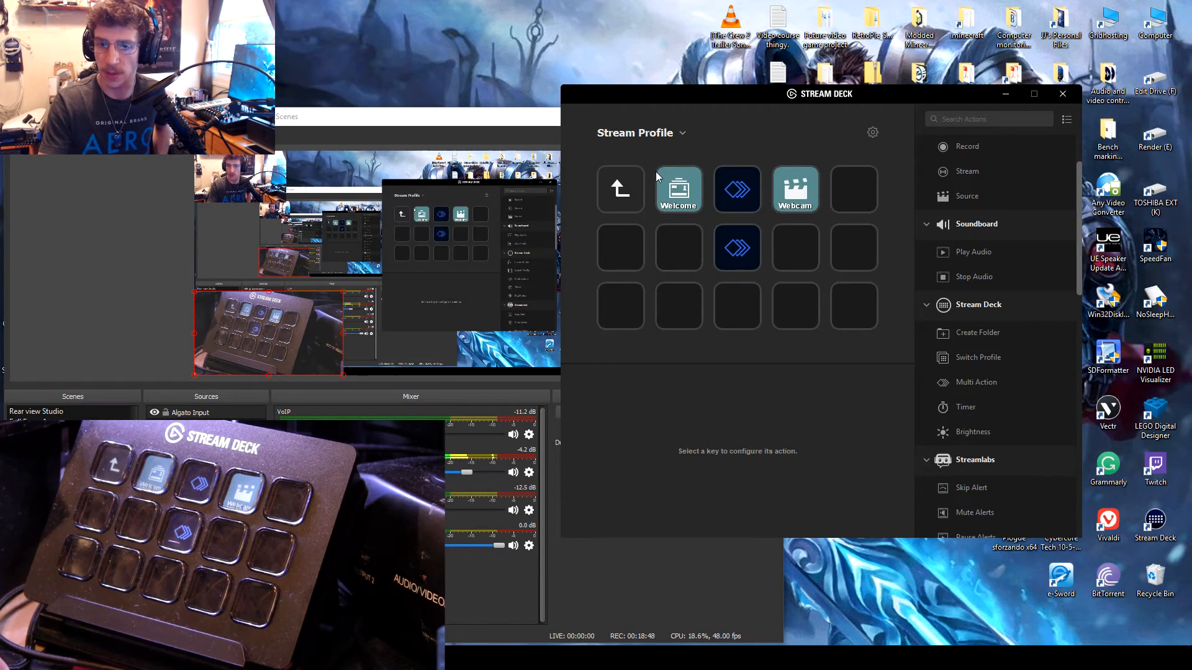
Step: Review the Welcome scene key, then open the top-row Multi Action and examine its first OBS Studio Scene action
click(672, 186)
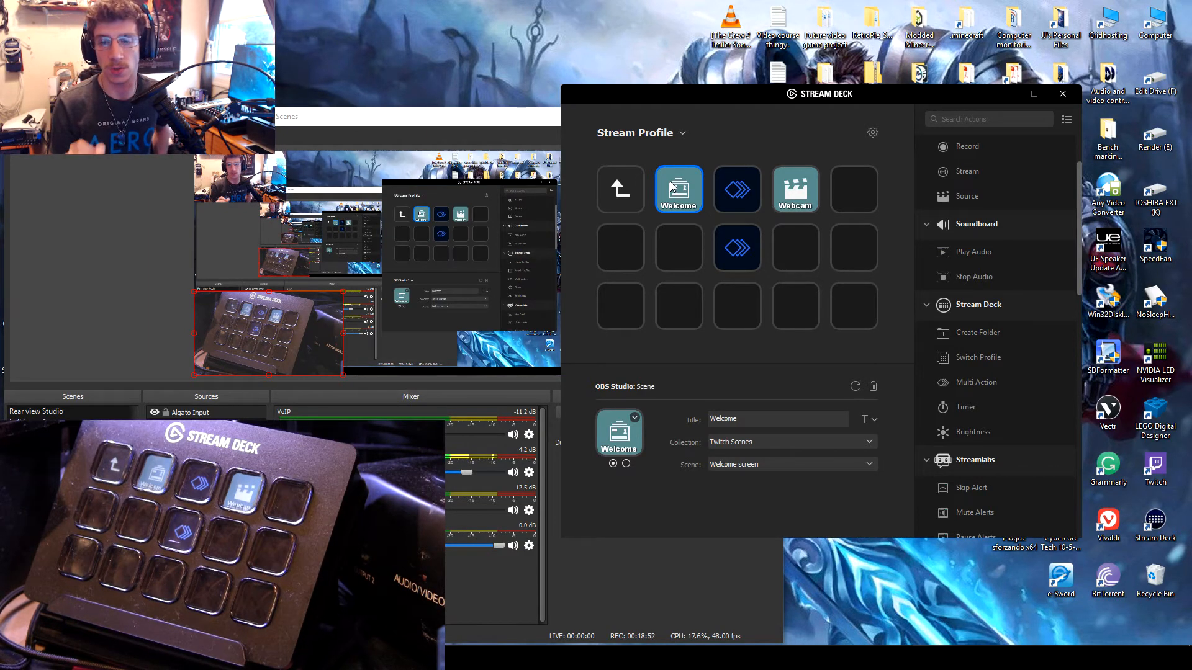
click(722, 252)
click(737, 187)
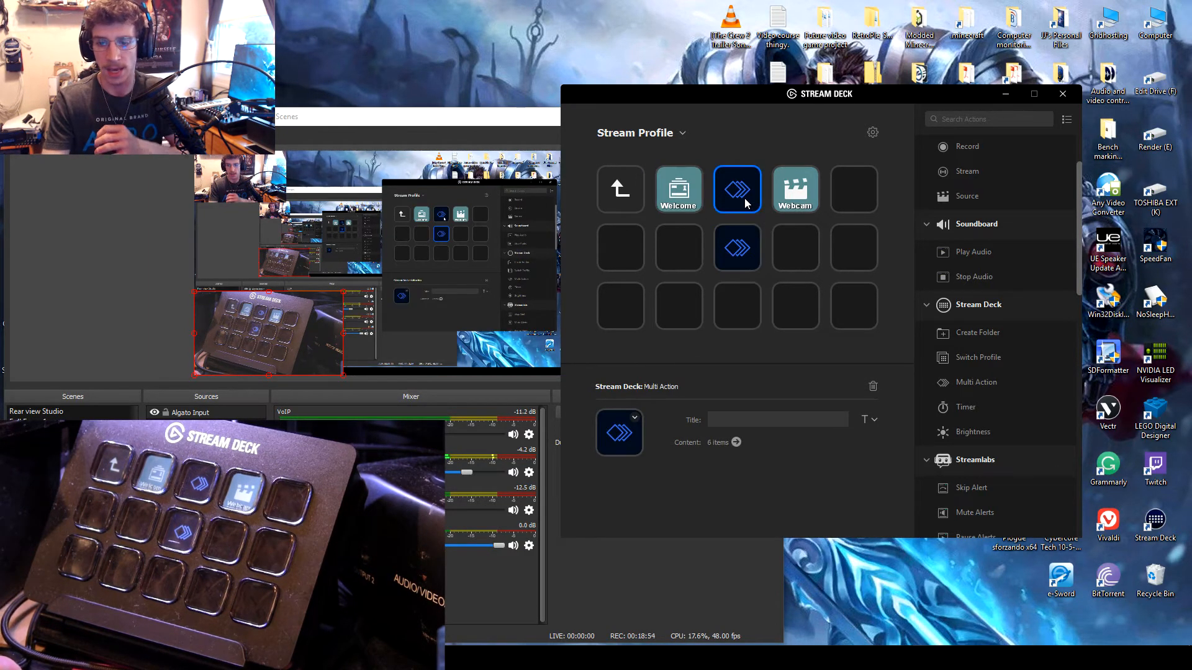
click(736, 441)
click(634, 158)
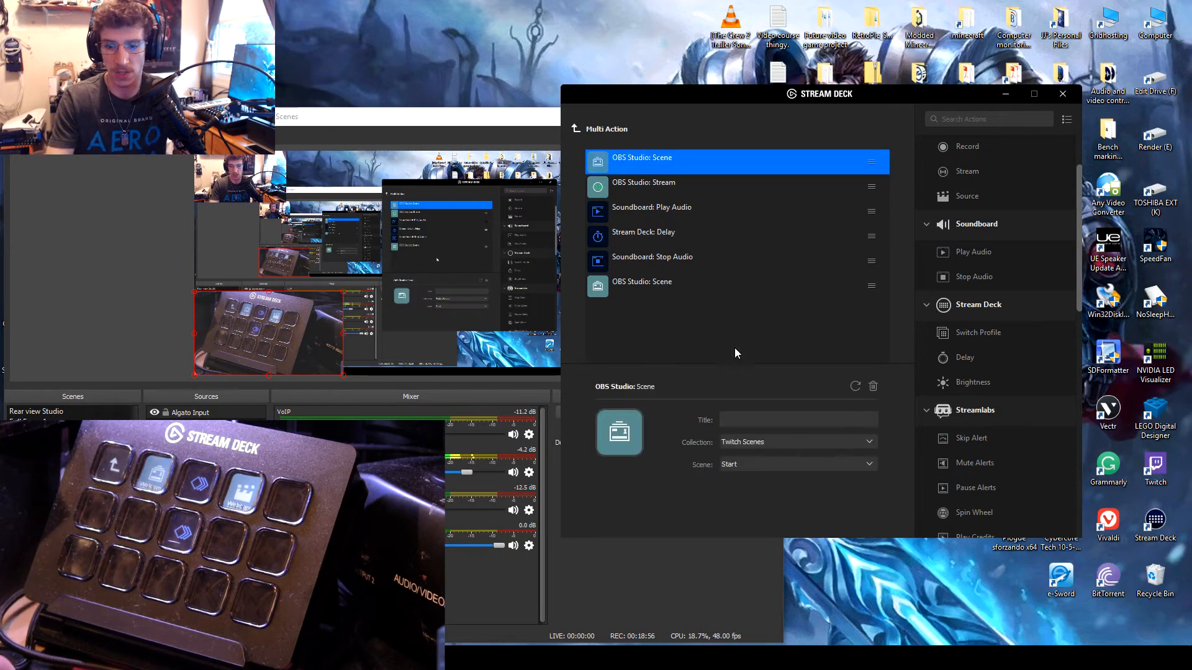
click(754, 460)
click(754, 460)
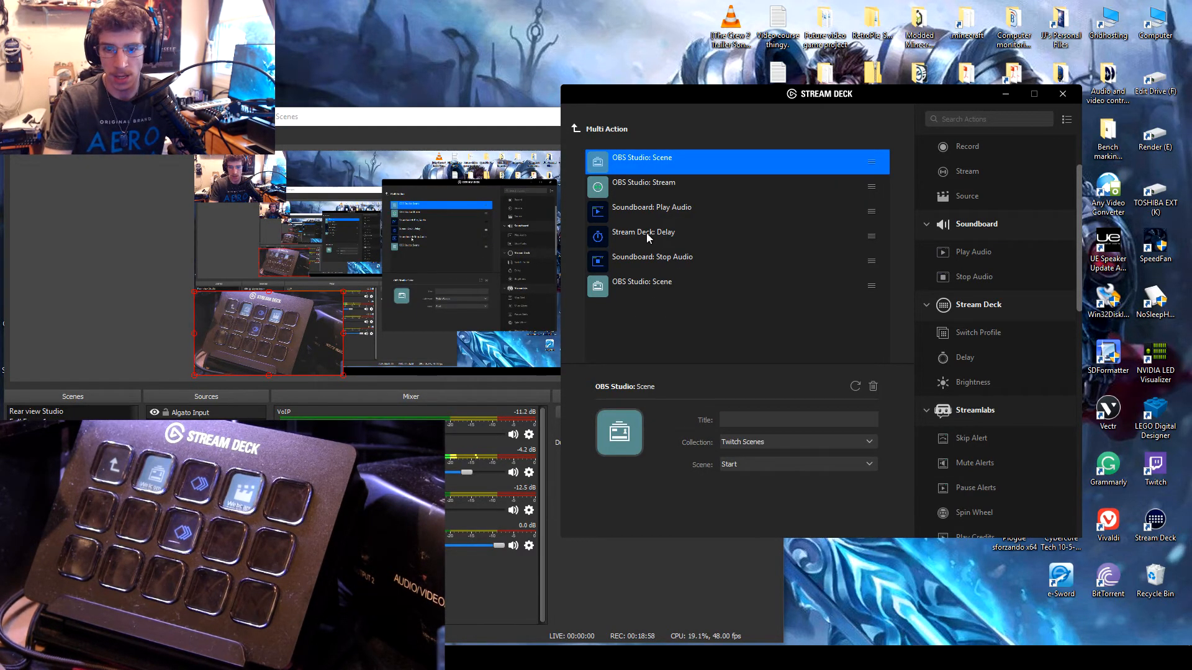
Step: Examine the settings of the Stream, Play Audio, final Scene and Stop Audio actions inside the Multi Action
click(643, 186)
click(844, 420)
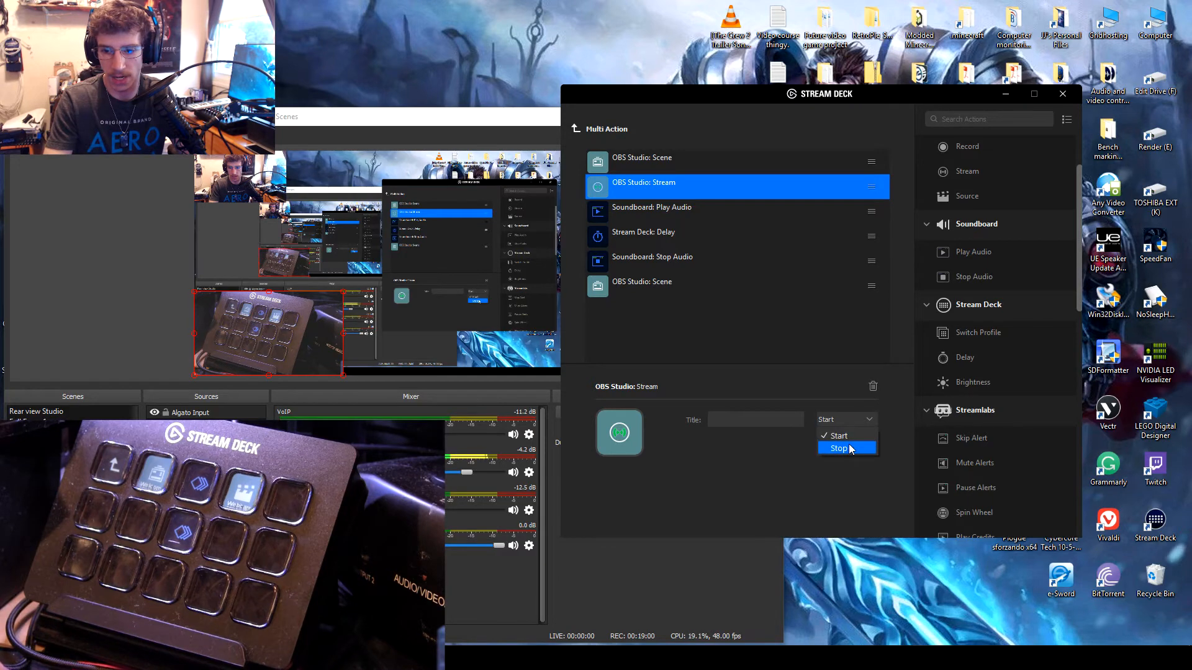
click(740, 314)
click(686, 207)
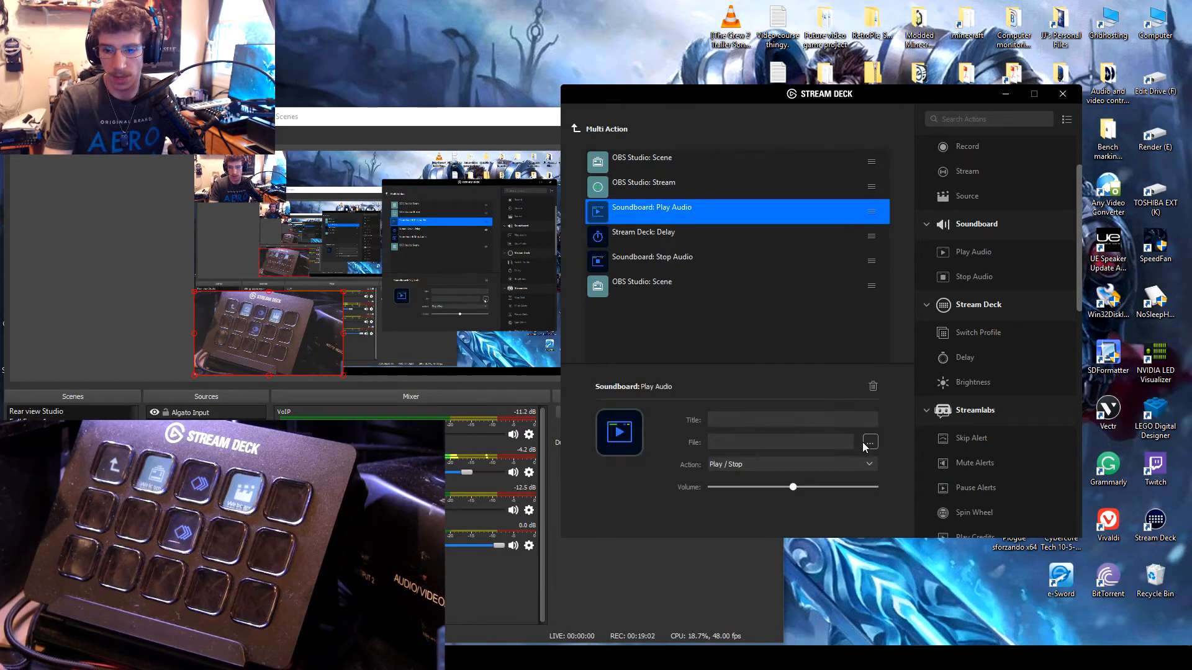
click(646, 285)
click(789, 465)
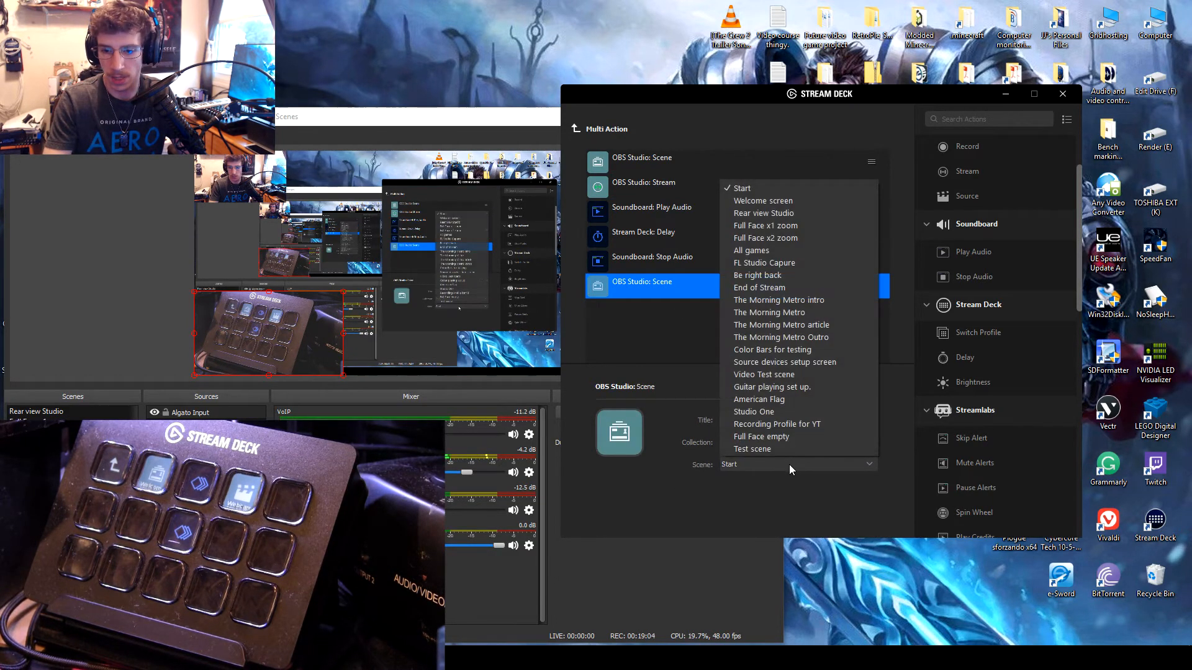
click(670, 282)
click(670, 241)
click(671, 259)
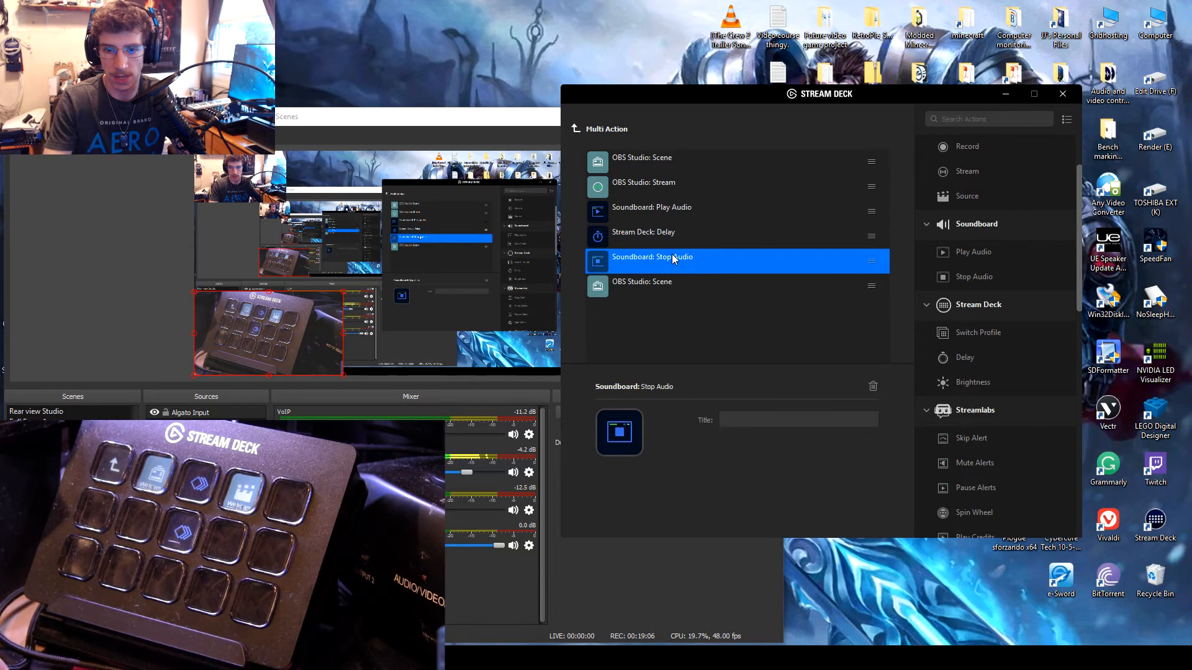
Step: Look through the Streamlabs, System and Twitch actions available for the Multi Action
scroll(985, 443, down, 1)
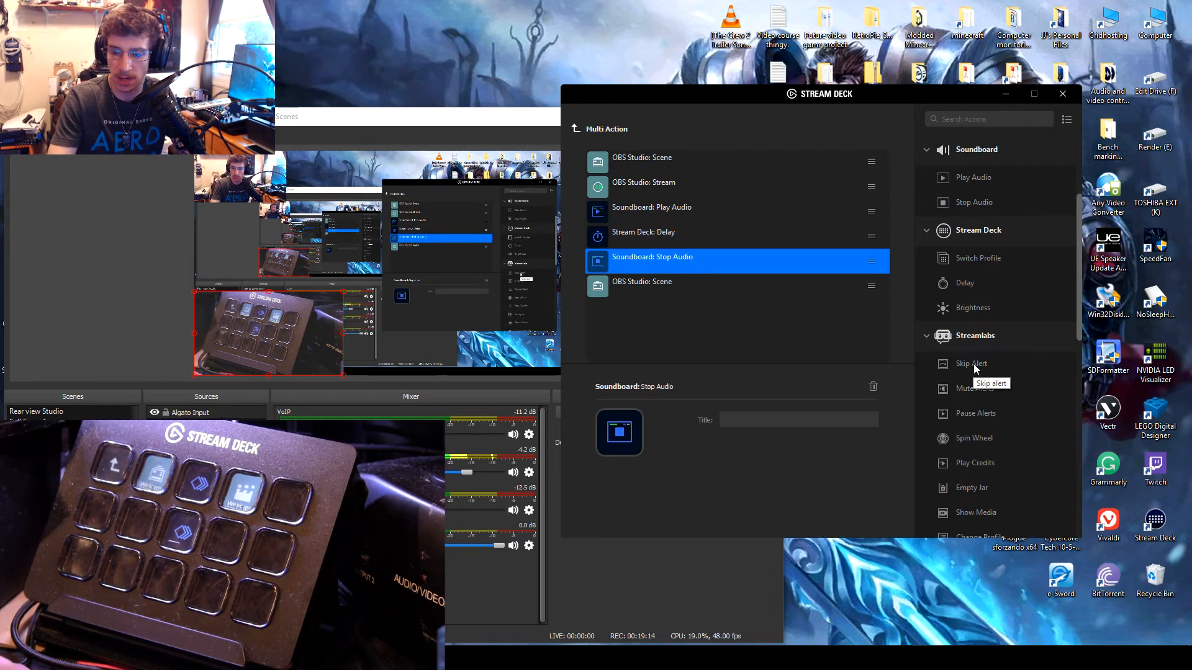
scroll(973, 366, down, 1)
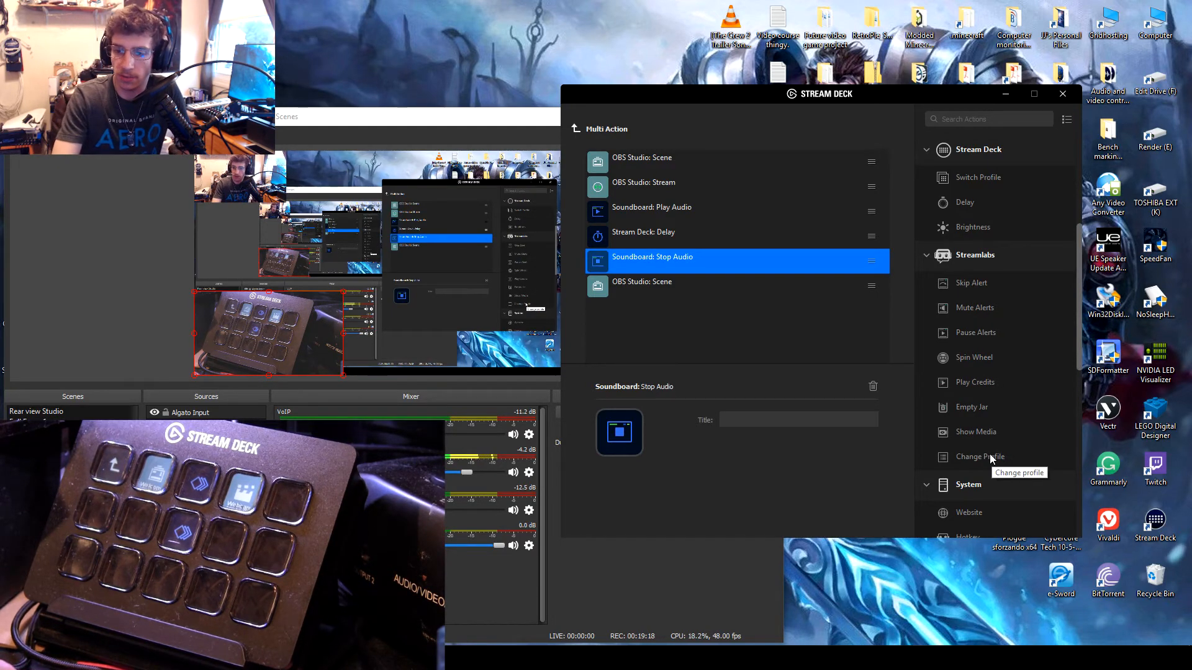
scroll(989, 454, down, 4)
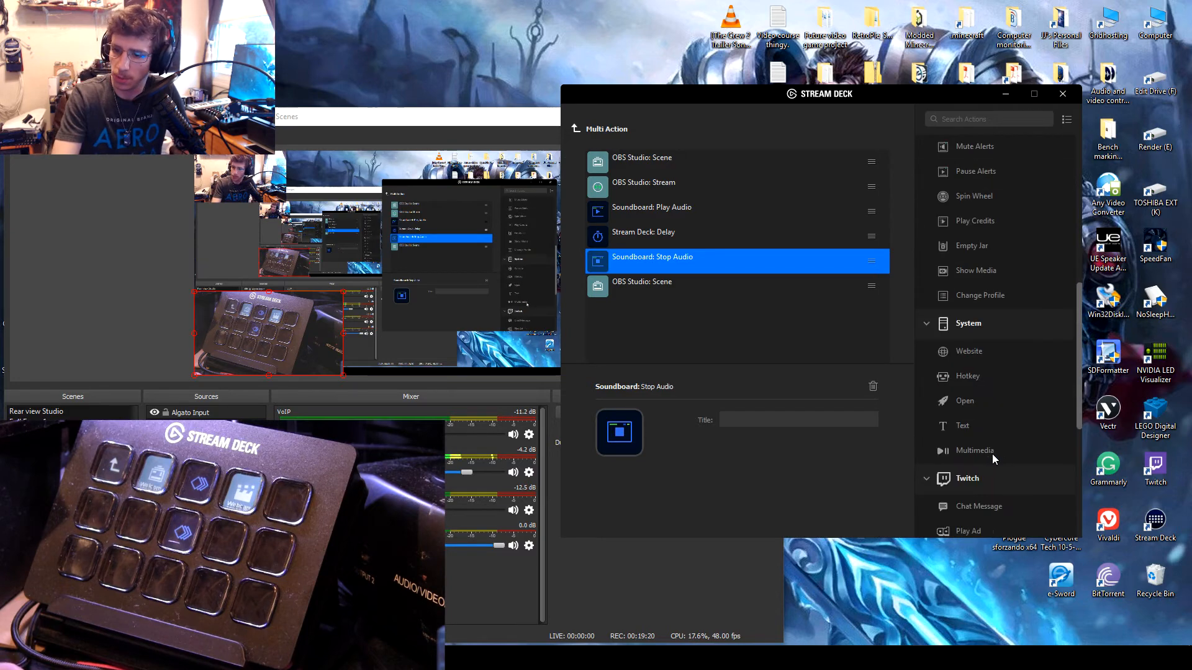
scroll(992, 453, up, 10)
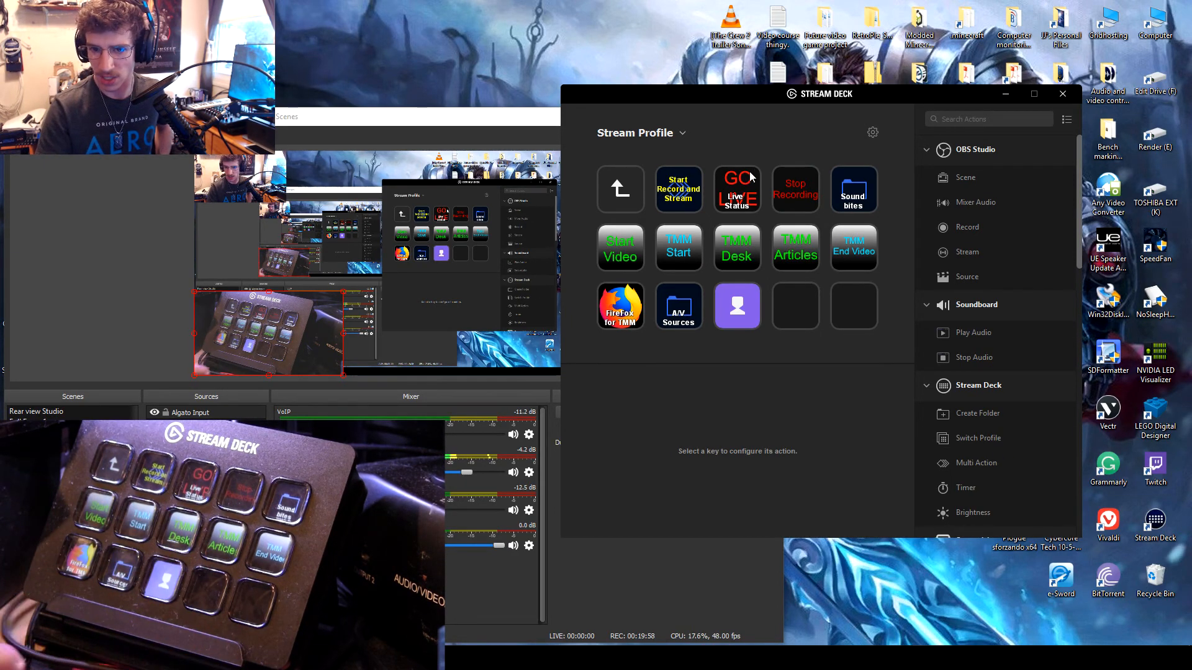
Step: Examine the contents of the Start Record and Stream Multi Action and return to the profile's main page
click(686, 185)
click(736, 442)
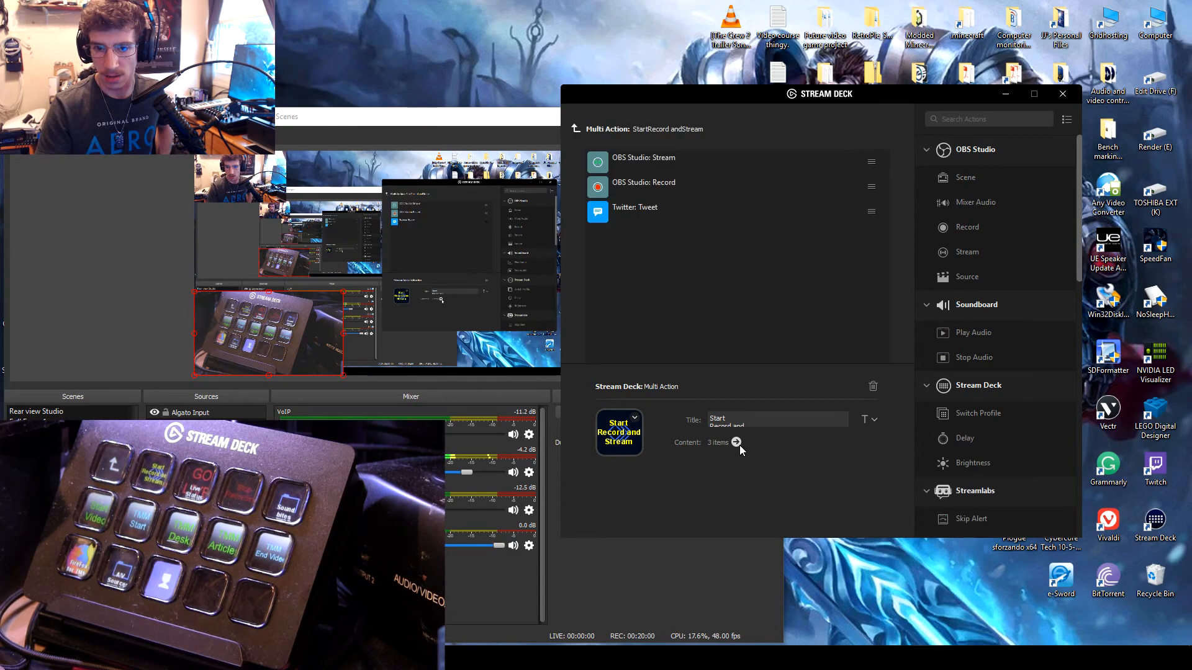
click(575, 129)
click(678, 188)
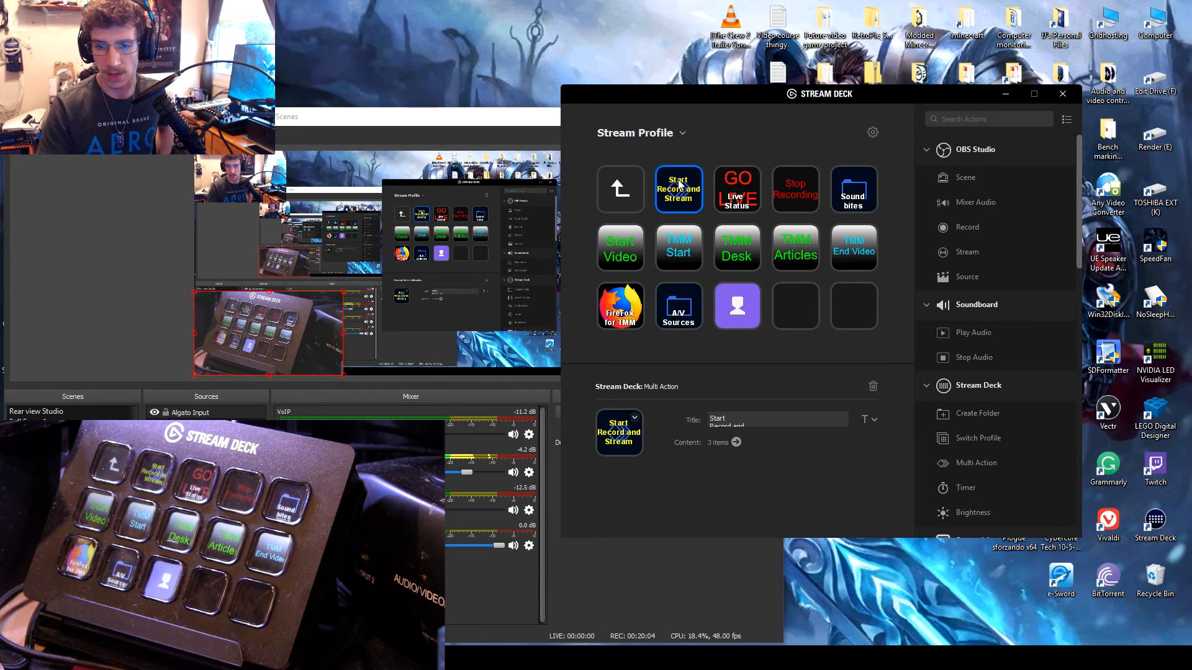
double_click(619, 188)
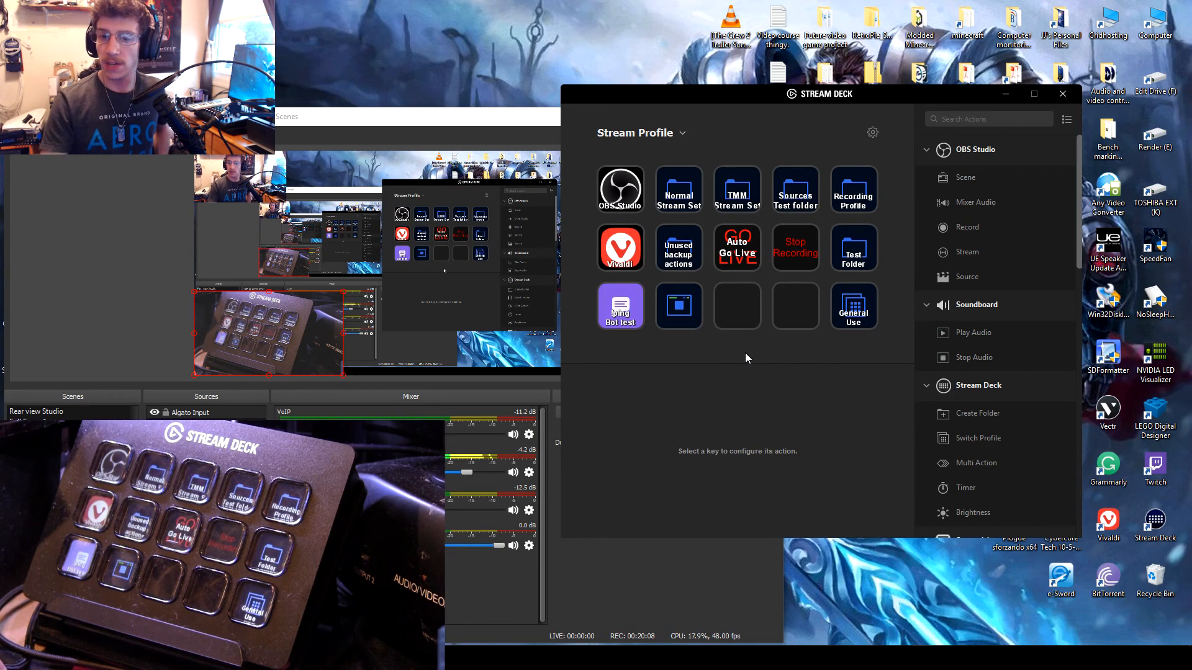